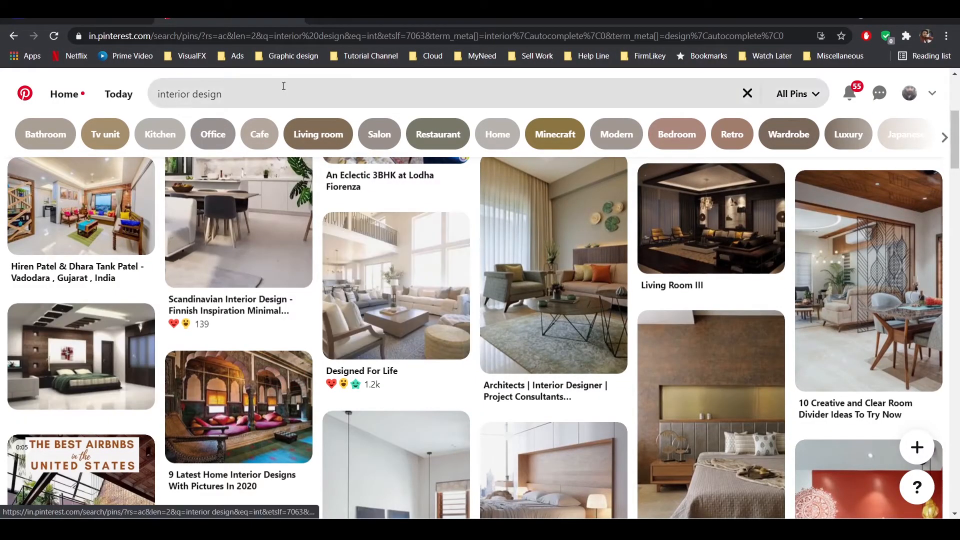
pyautogui.scroll(-8, 718, 280)
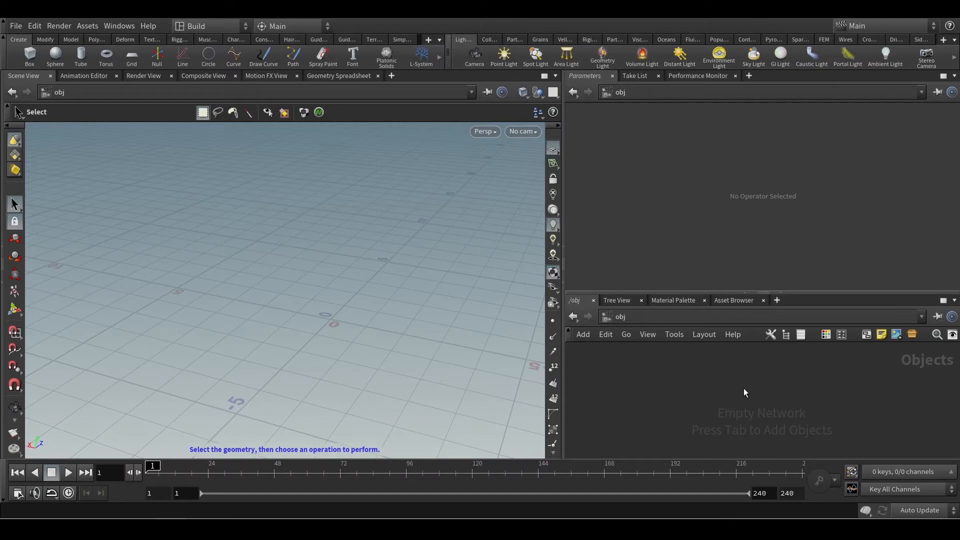
# Add a Geometry object to the empty object network.
pyautogui.press('Delete')
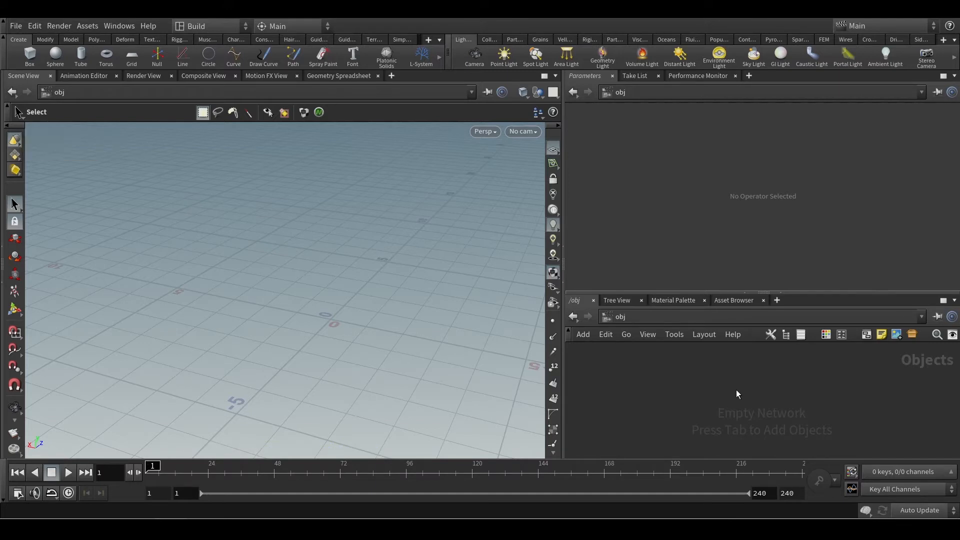
pyautogui.press('Tab')
pyautogui.write('geo')
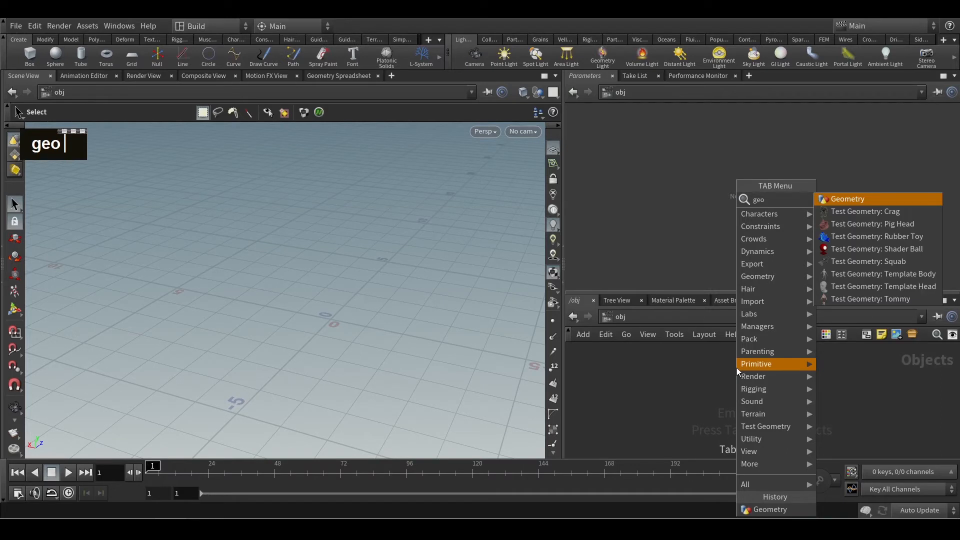
pyautogui.press('Return')
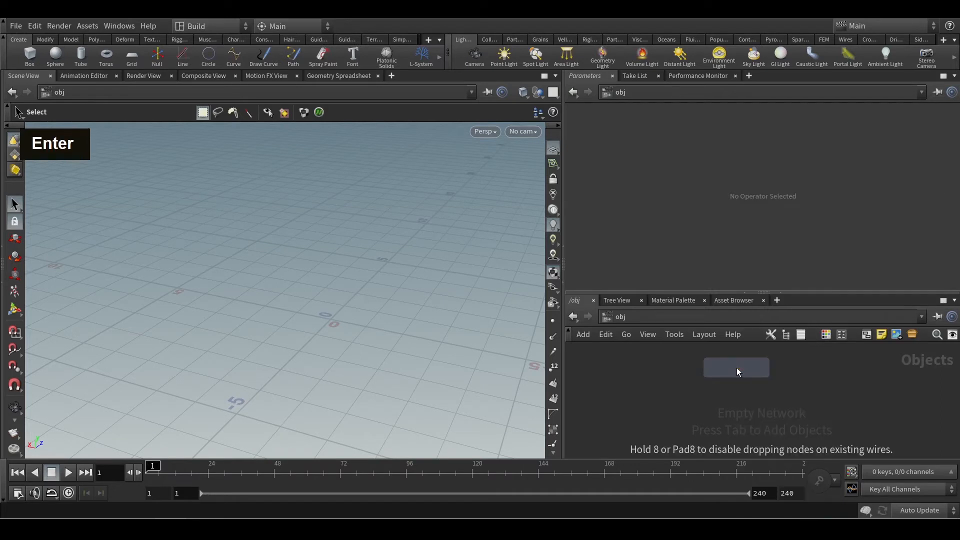
pyautogui.click(745, 400)
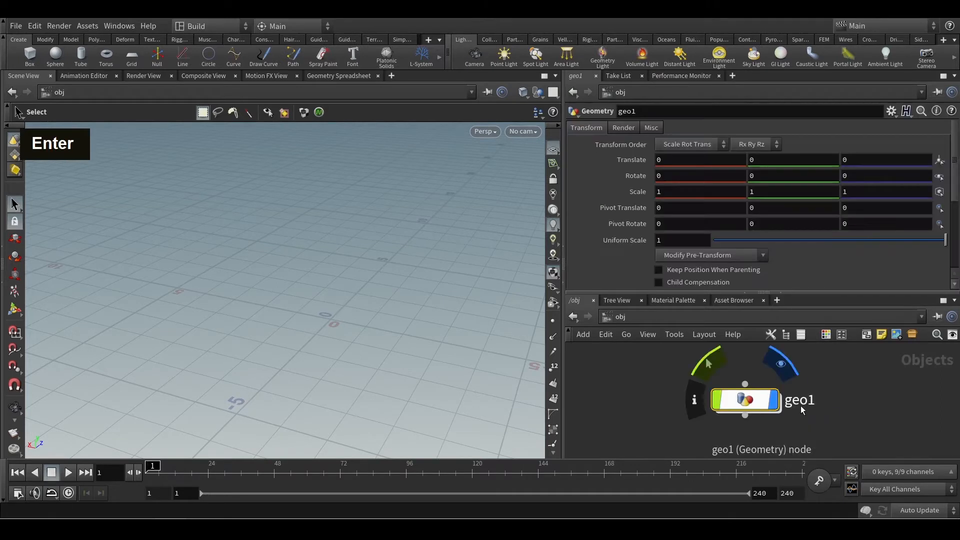
# Rename the new Geometry object as Intro_SOP.
pyautogui.doubleClick(829, 403)
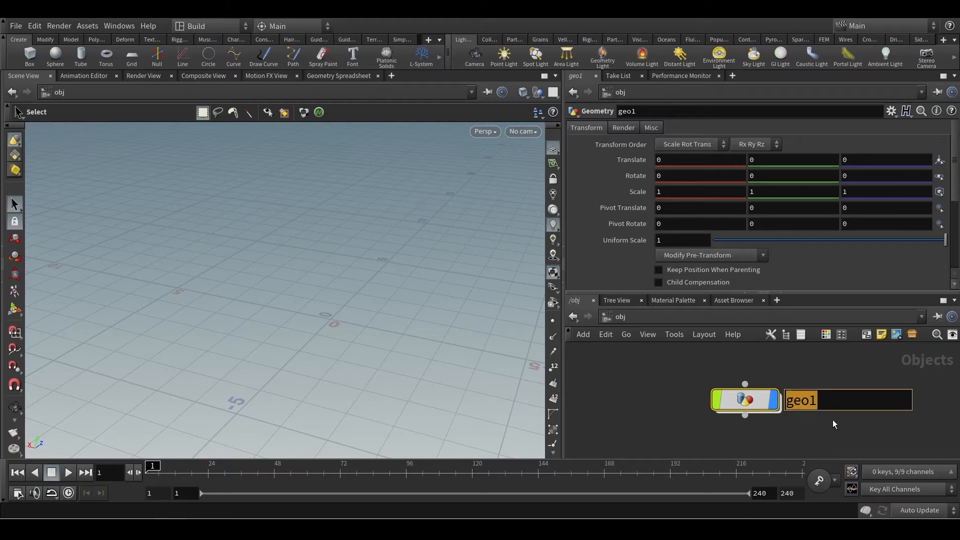
pyautogui.press('BackSpace')
pyautogui.write('Int')
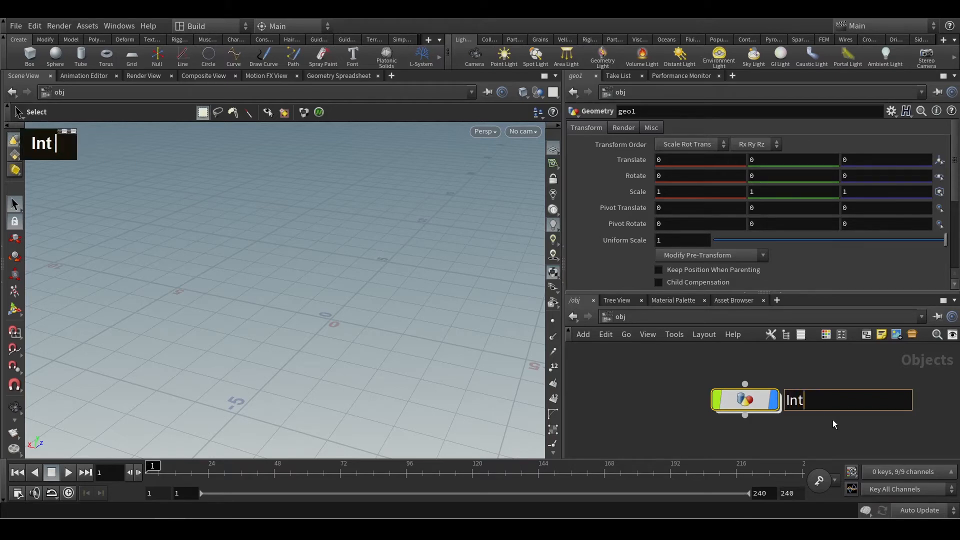
pyautogui.write('ro_SOP')
pyautogui.press('Return')
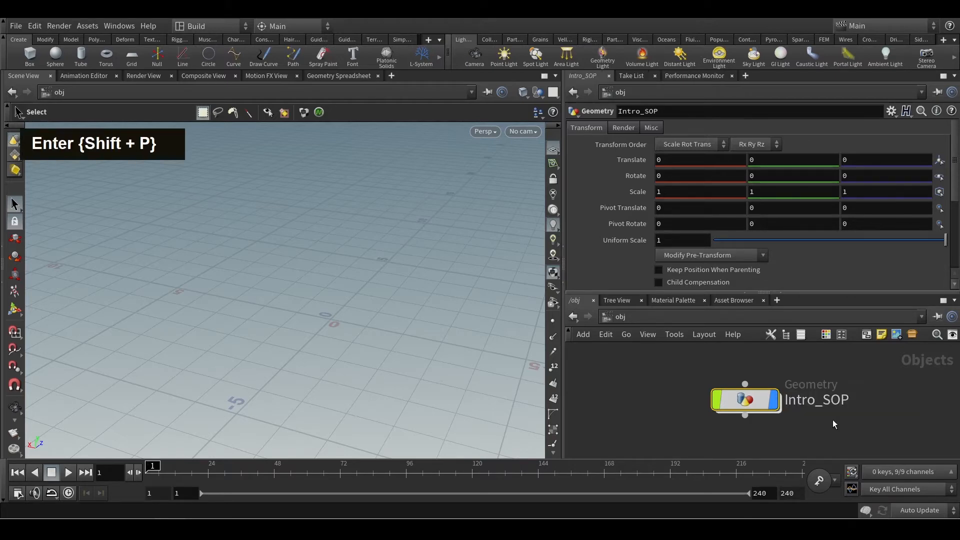
# Go inside the Intro_SOP object and place a Box primitive node in its network.
pyautogui.doubleClick(734, 404)
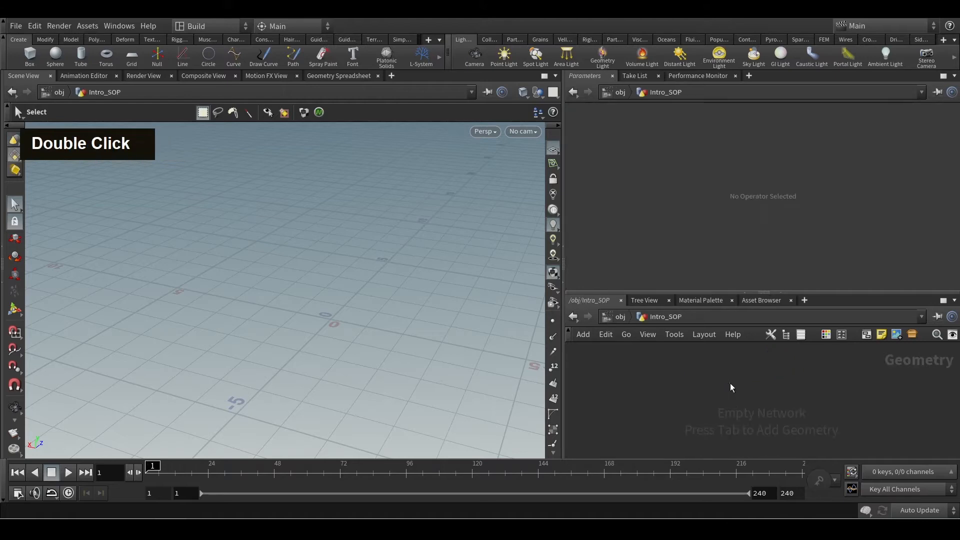
pyautogui.rightClick(730, 383)
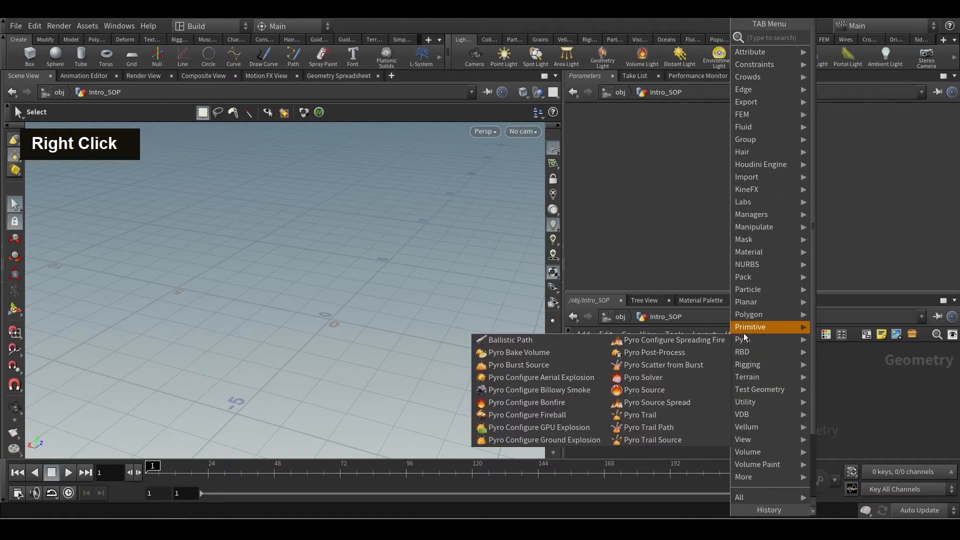
pyautogui.moveTo(754, 325)
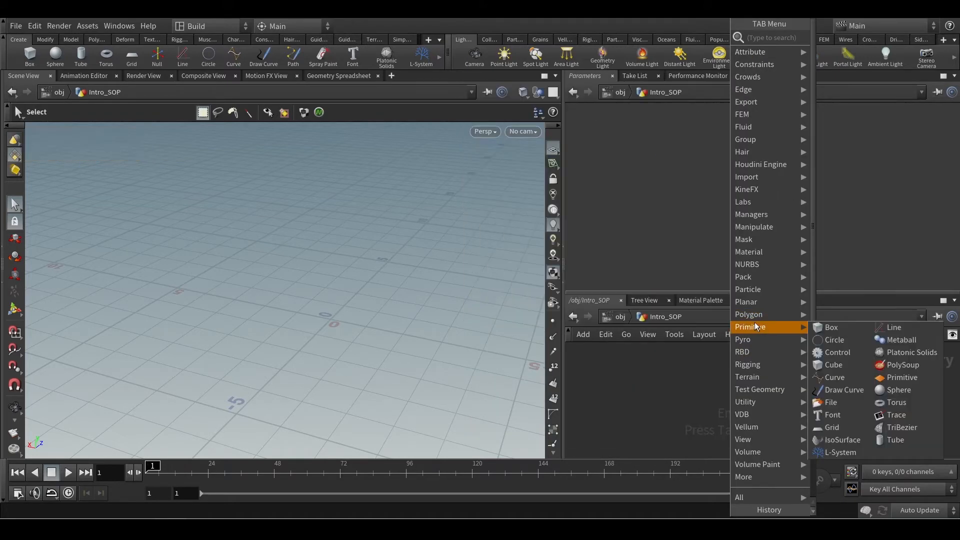
pyautogui.click(832, 327)
pyautogui.click(738, 385)
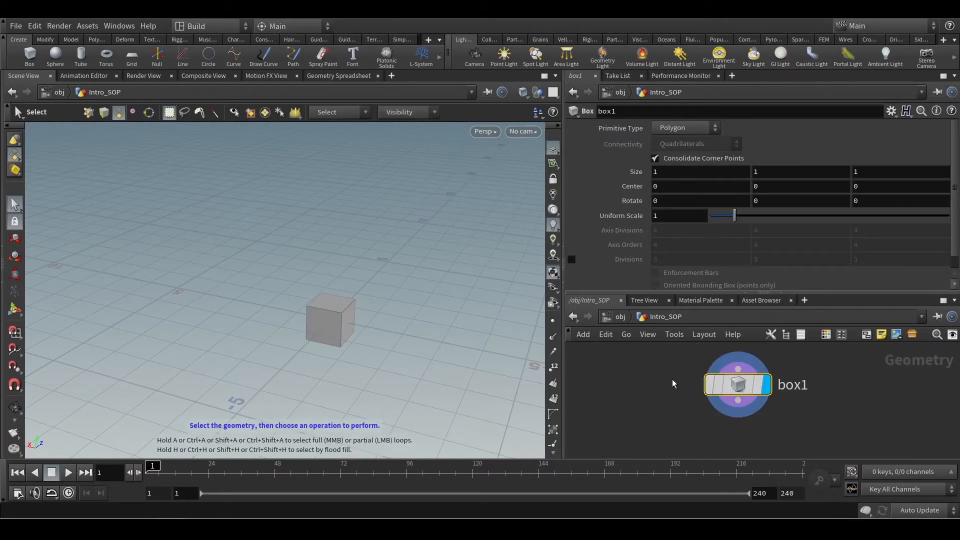
# Set the box's primitive type to Points and look at it in the viewport from closer up.
pyautogui.click(660, 131)
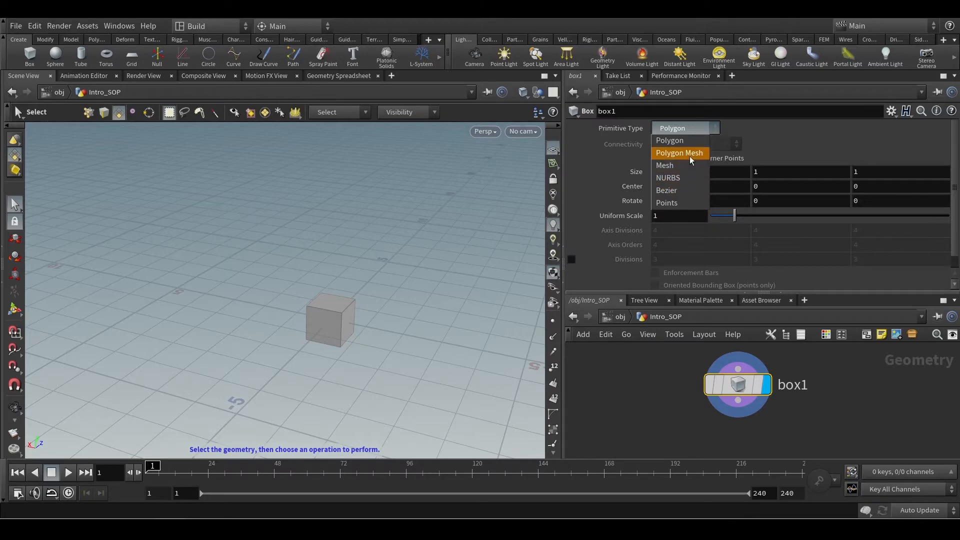
pyautogui.click(675, 203)
pyautogui.keyDown('alt'); pyautogui.scroll(3, 331, 315); pyautogui.keyUp('alt')
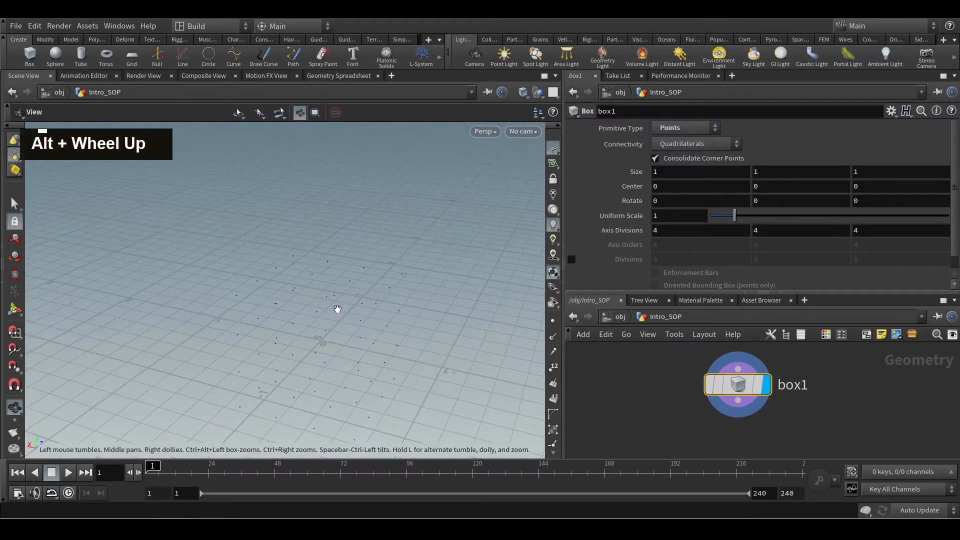
pyautogui.keyDown('alt'); pyautogui.moveTo(337, 311); pyautogui.dragTo(367, 298); pyautogui.keyUp('alt')
pyautogui.keyDown('alt'); pyautogui.moveTo(362, 315); pyautogui.dragTo(413, 223, button='middle'); pyautogui.keyUp('alt')
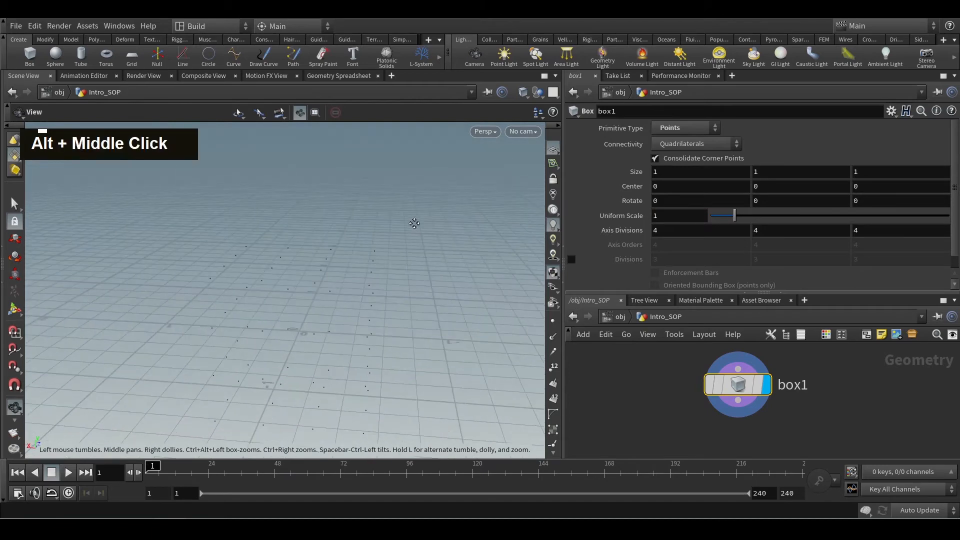
pyautogui.keyDown('alt'); pyautogui.scroll(-3, 278, 258); pyautogui.keyUp('alt')
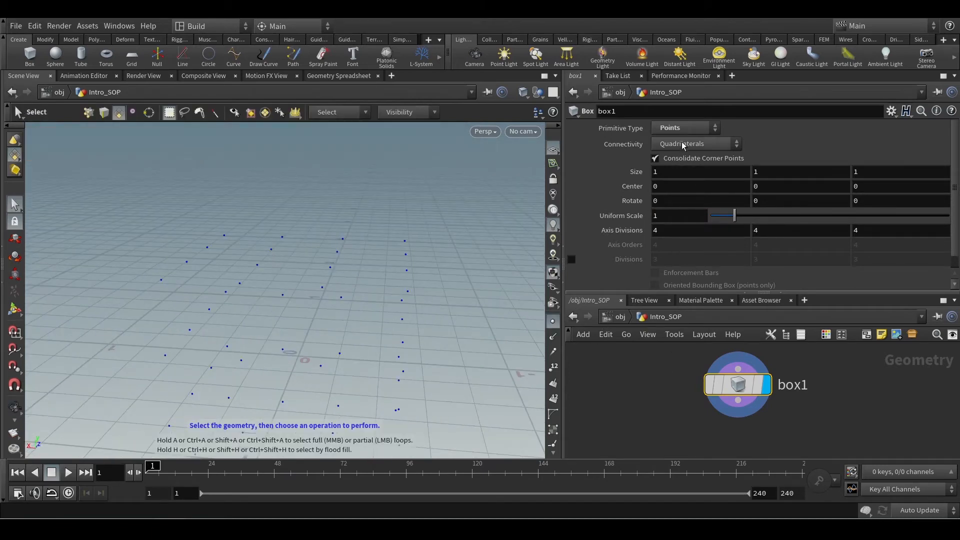
# Set the box's primitive type back to Polygon.
pyautogui.click(681, 129)
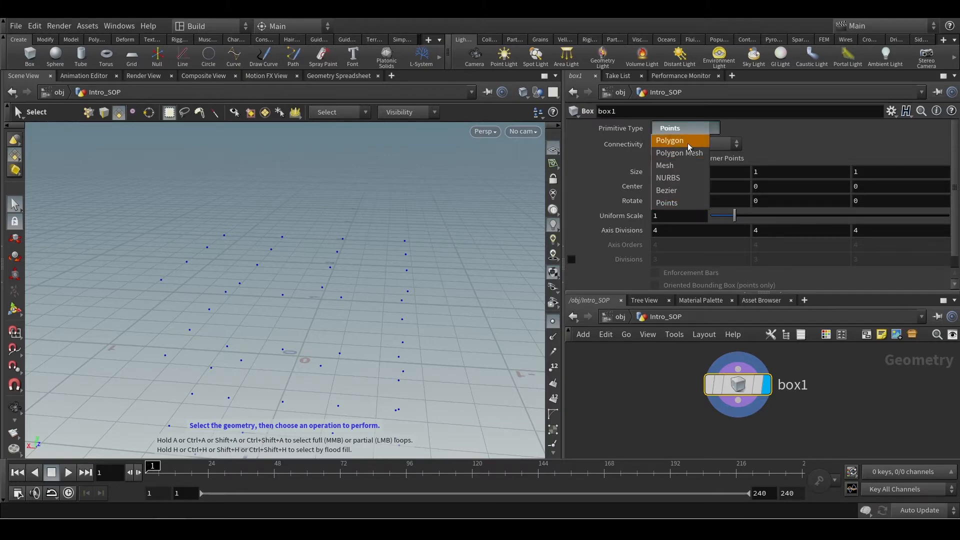
pyautogui.click(688, 142)
pyautogui.keyDown('alt'); pyautogui.scroll(-3, 285, 323); pyautogui.keyUp('alt')
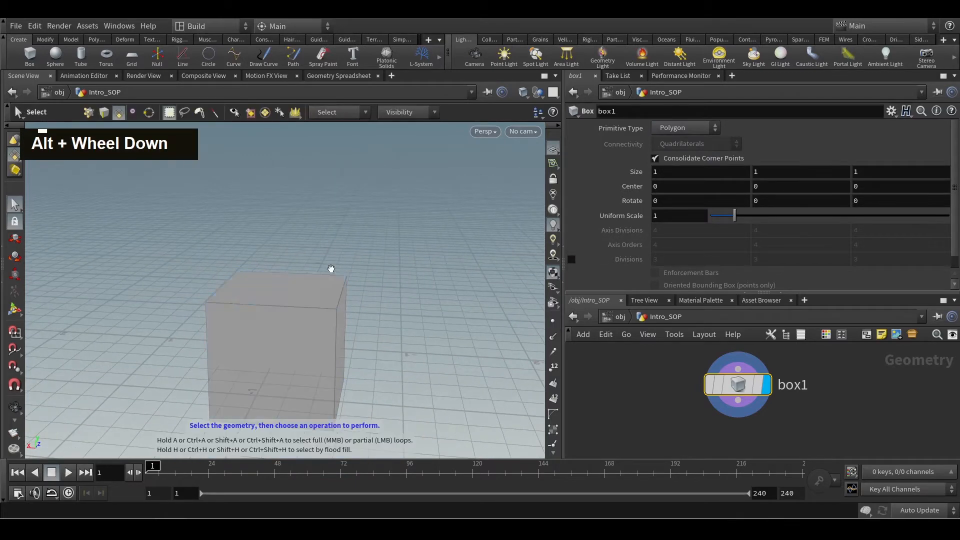
pyautogui.keyDown('alt'); pyautogui.moveTo(332, 268); pyautogui.dragTo(378, 295); pyautogui.keyUp('alt')
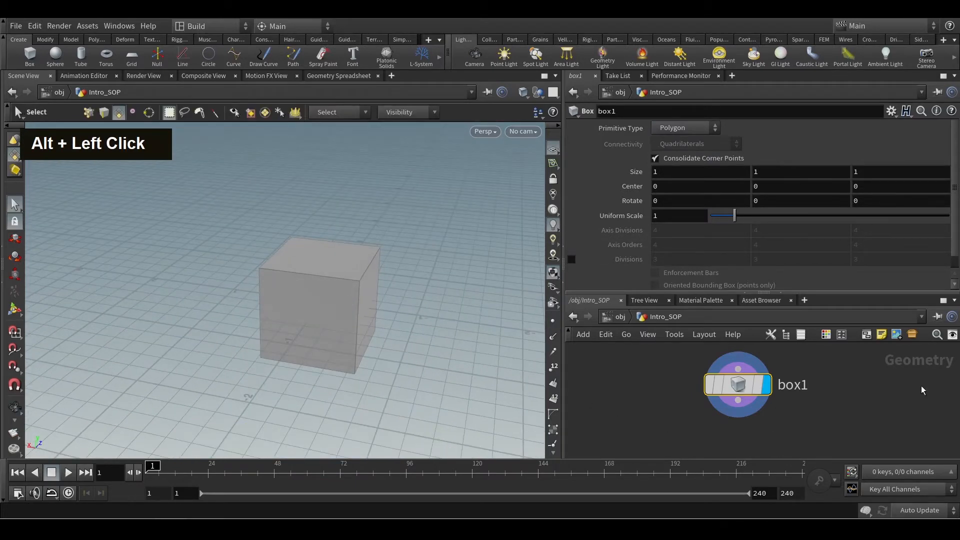
pyautogui.scroll(-1, 790, 251)
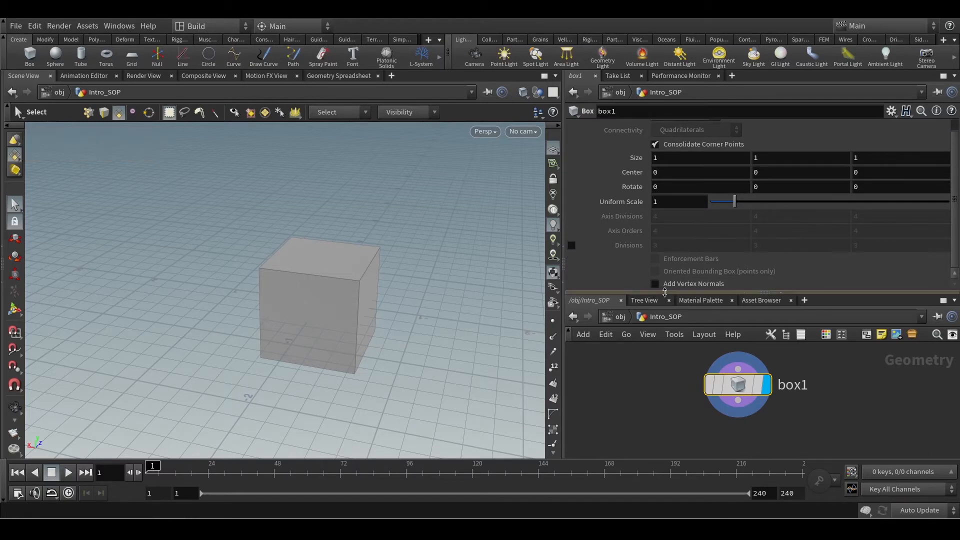
pyautogui.hotkey('ctrl', '1')
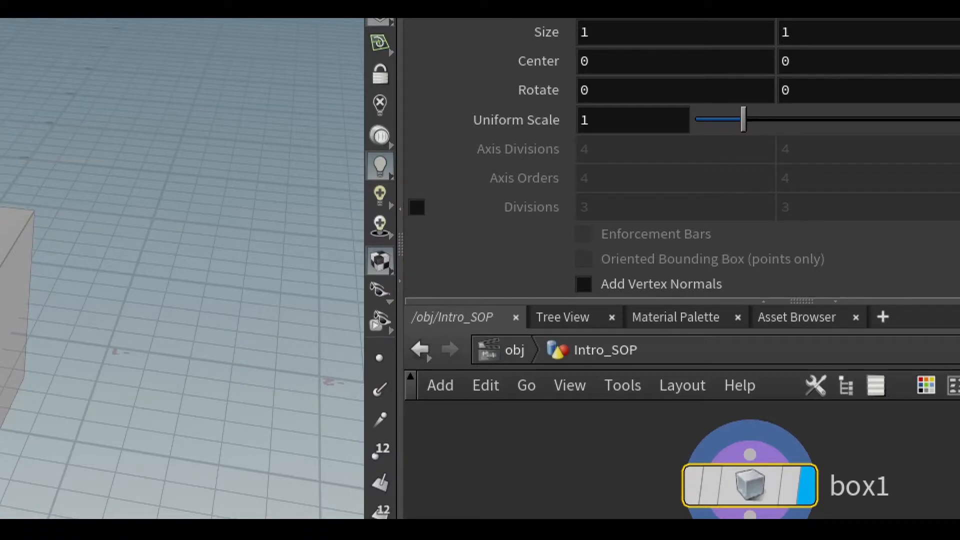
pyautogui.press('Escape')
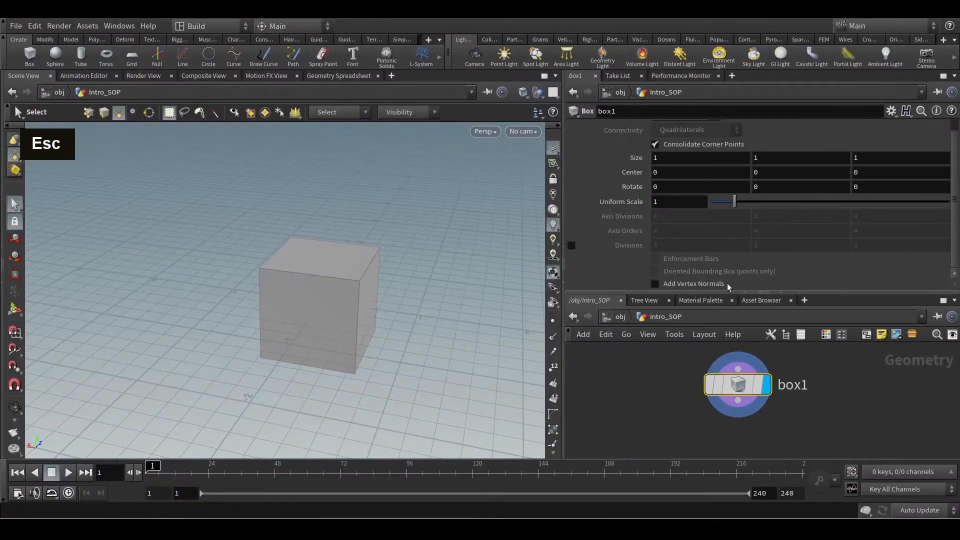
pyautogui.scroll(1, 694, 167)
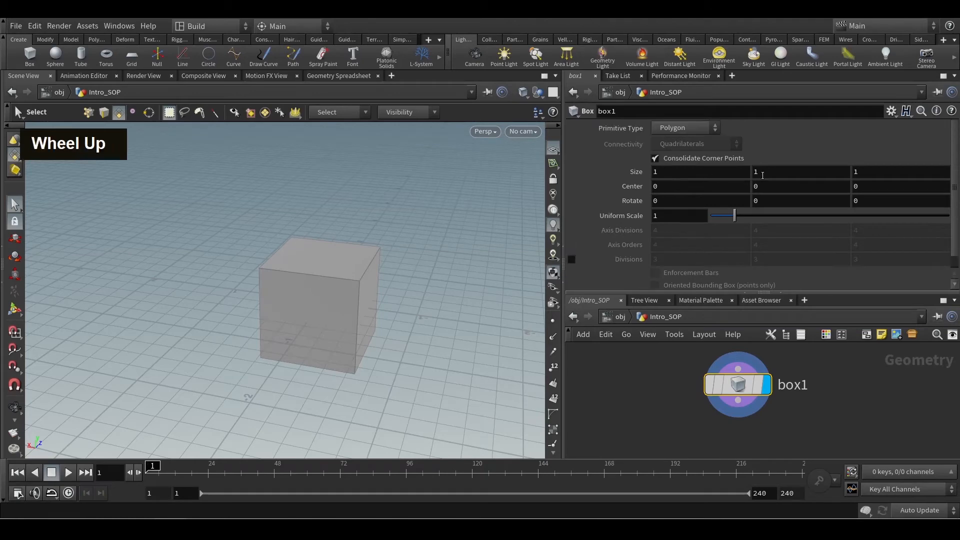
# Add a PolyExtrude node below the box node in the Intro_SOP network.
pyautogui.moveTo(810, 419); pyautogui.dragTo(795, 395, button='middle')
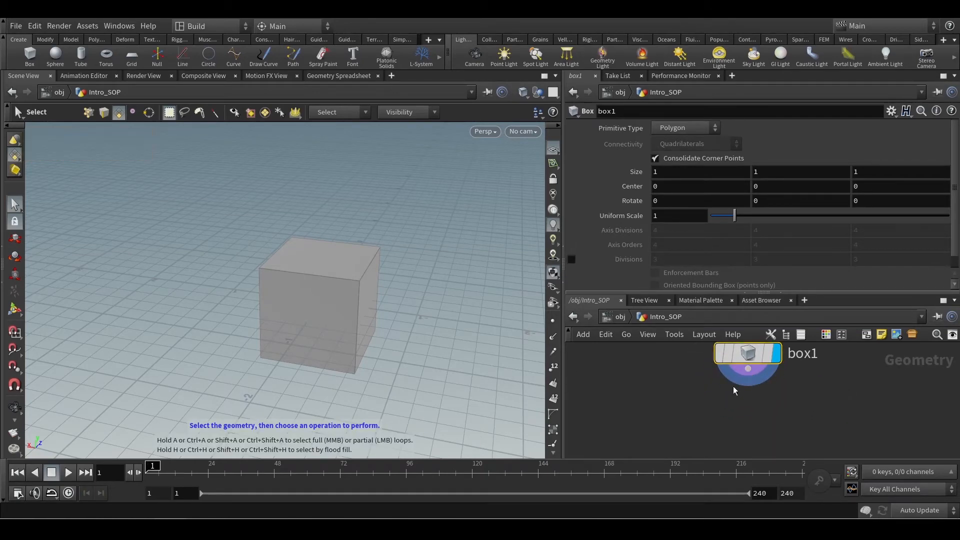
pyautogui.rightClick(683, 408)
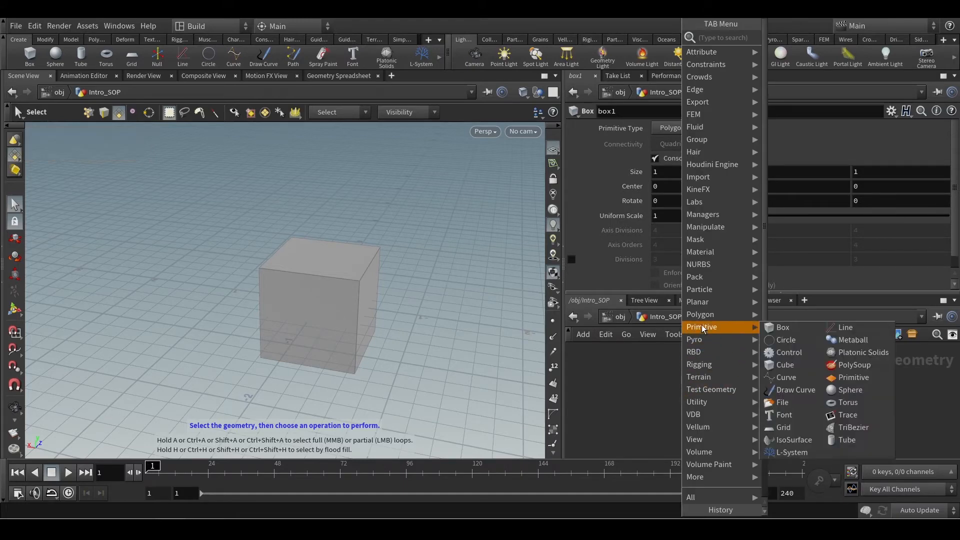
pyautogui.moveTo(703, 320)
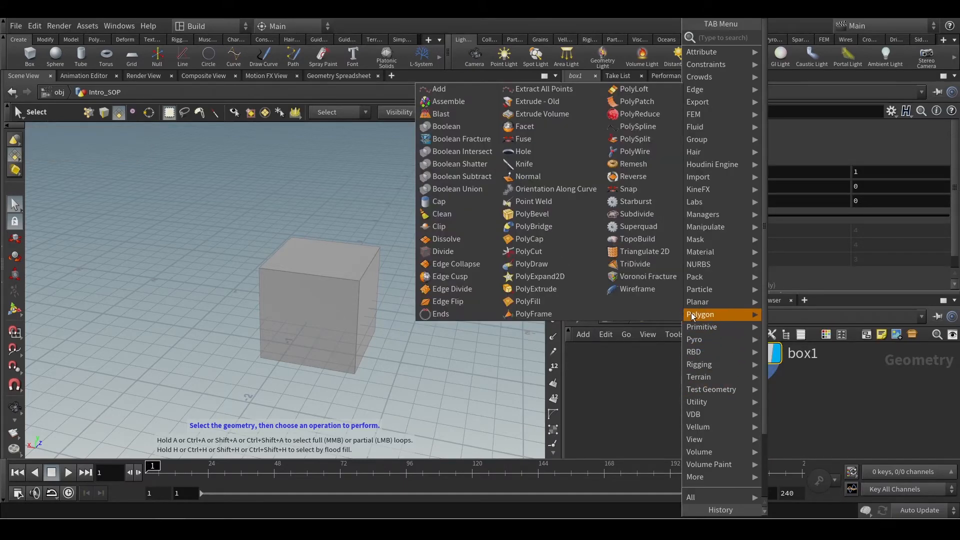
pyautogui.click(542, 289)
pyautogui.click(741, 409)
pyautogui.moveTo(768, 408); pyautogui.dragTo(717, 397, button='middle')
pyautogui.moveTo(693, 399); pyautogui.dragTo(712, 425)
pyautogui.moveTo(783, 402); pyautogui.dragTo(784, 379, button='middle')
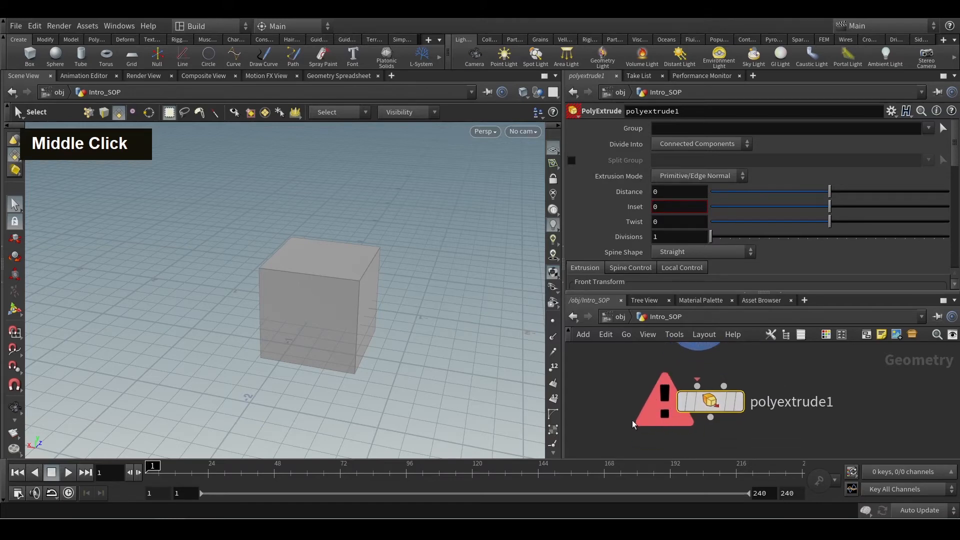
# Connect the box node's output to the PolyExtrude node's first input, Geometry for operation.
pyautogui.moveTo(699, 387)
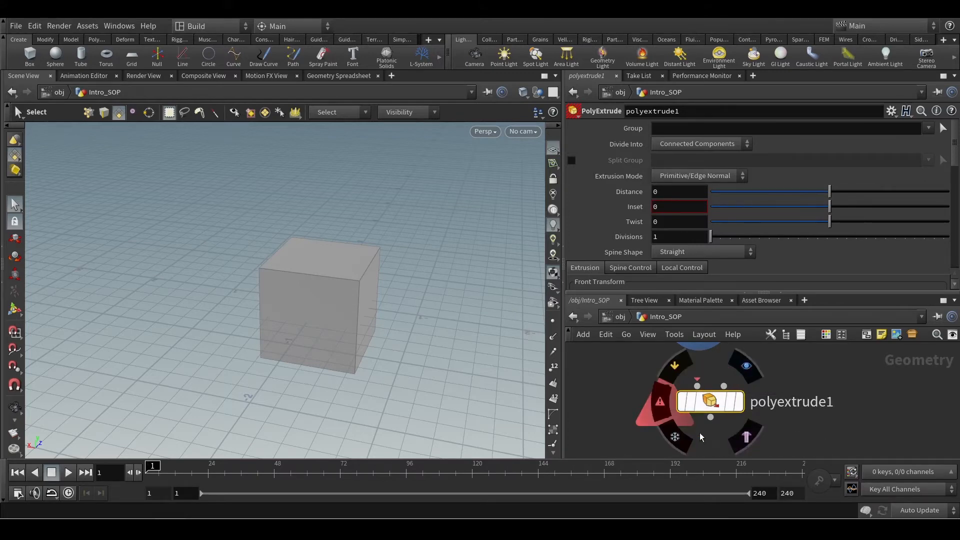
pyautogui.moveTo(786, 379); pyautogui.dragTo(793, 406, button='middle')
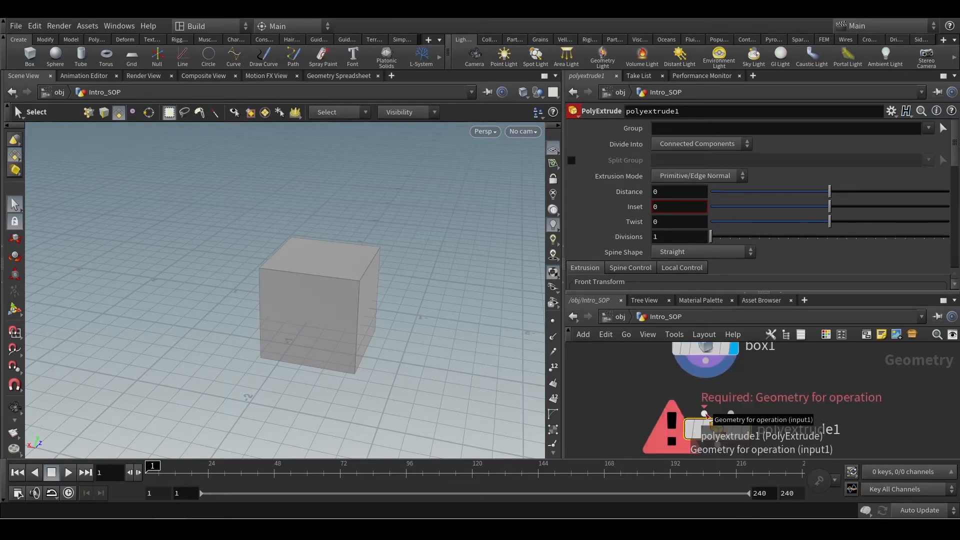
pyautogui.hotkey('ctrl', '1')
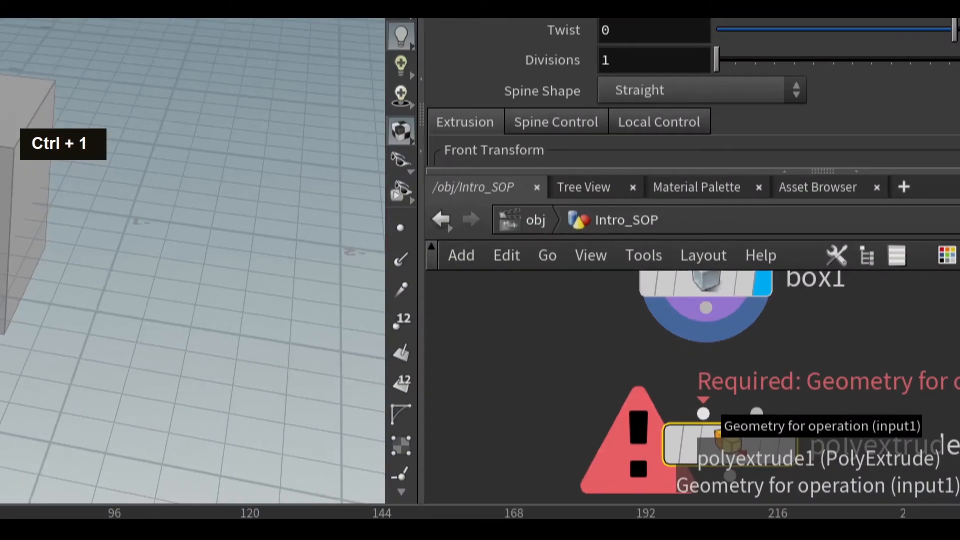
pyautogui.press('Escape')
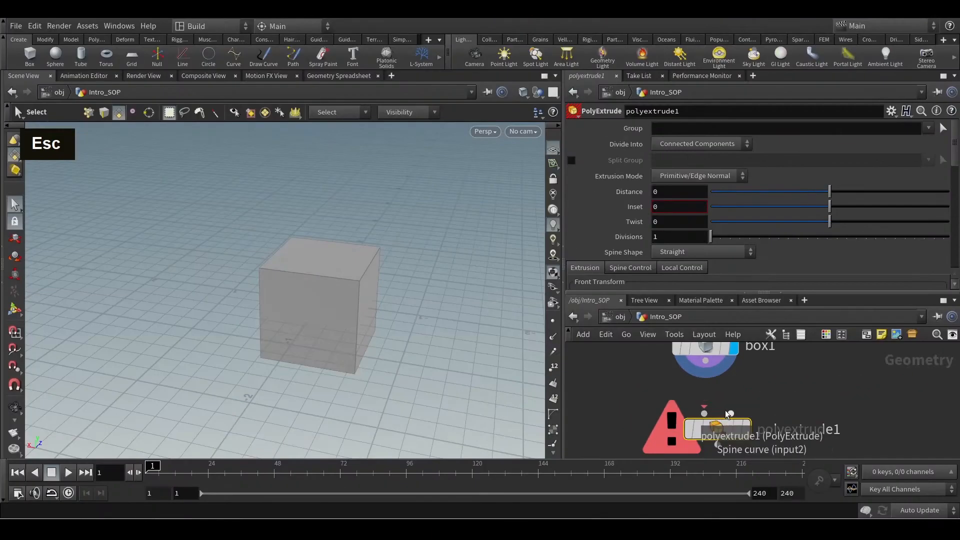
pyautogui.hotkey('ctrl', '1')
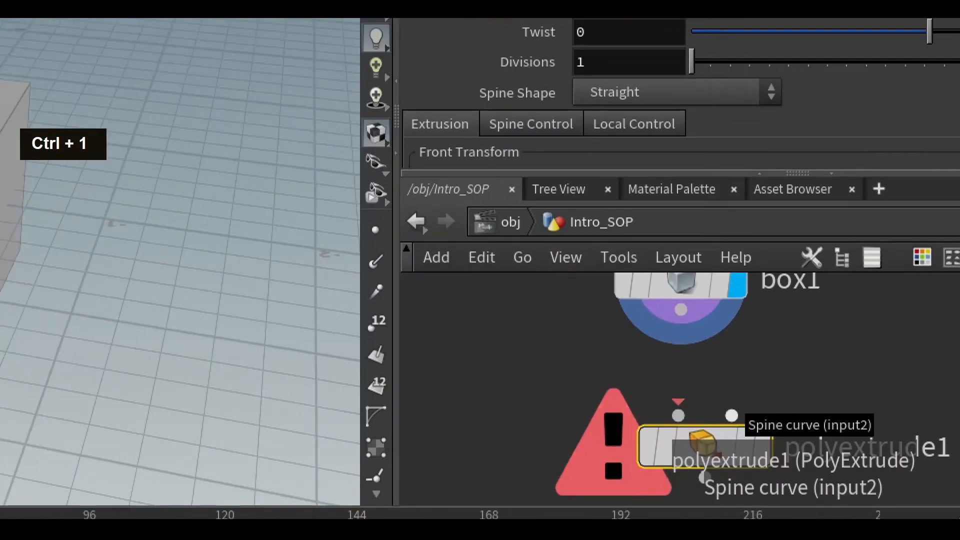
pyautogui.press('Escape')
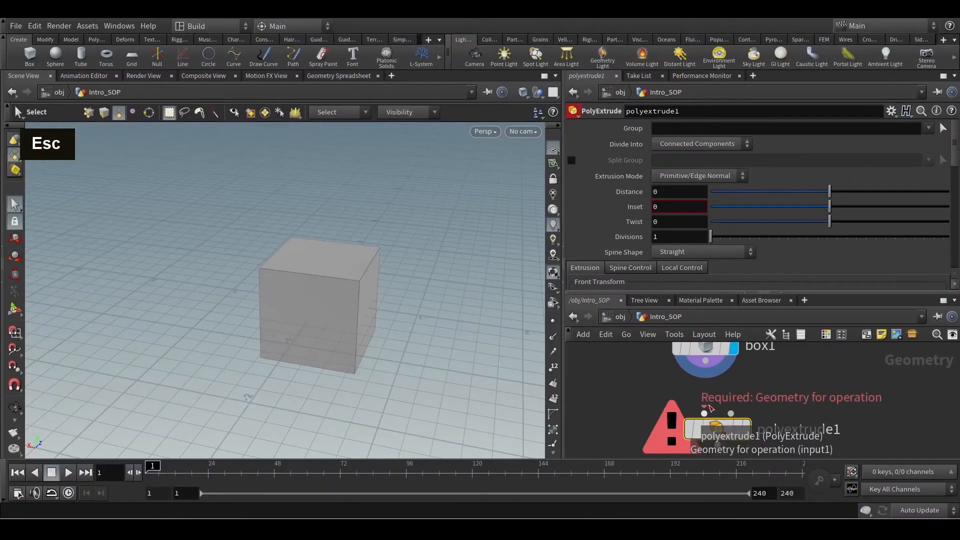
pyautogui.moveTo(705, 413); pyautogui.dragTo(707, 373)
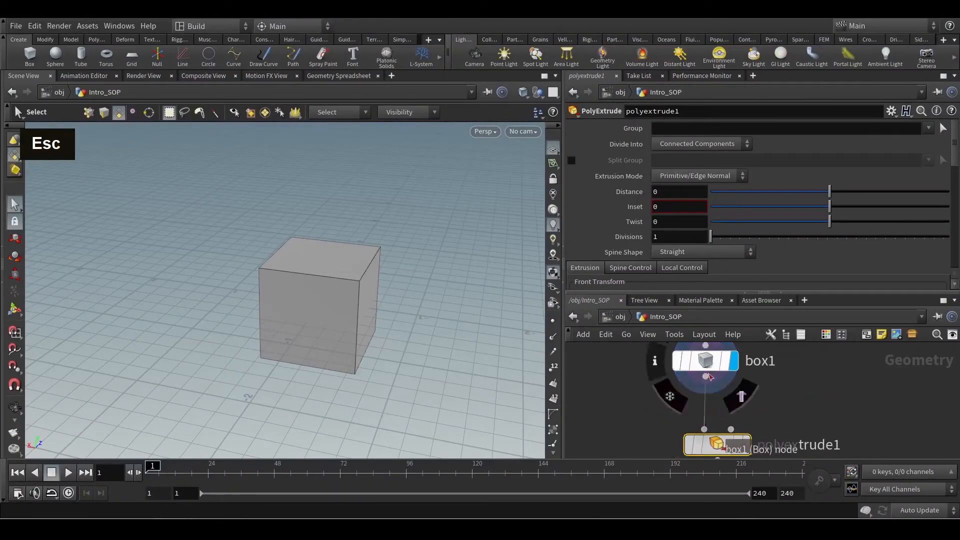
pyautogui.moveTo(667, 442); pyautogui.dragTo(650, 422, button='middle')
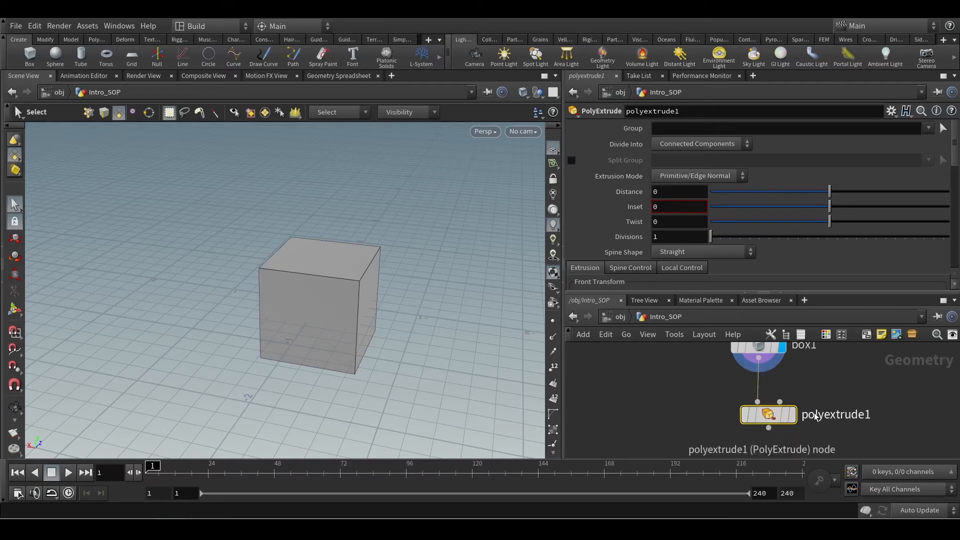
# Set the PolyExtrude node's Distance to about 0.366 and display its result in the viewport.
pyautogui.scroll(-2, 800, 421)
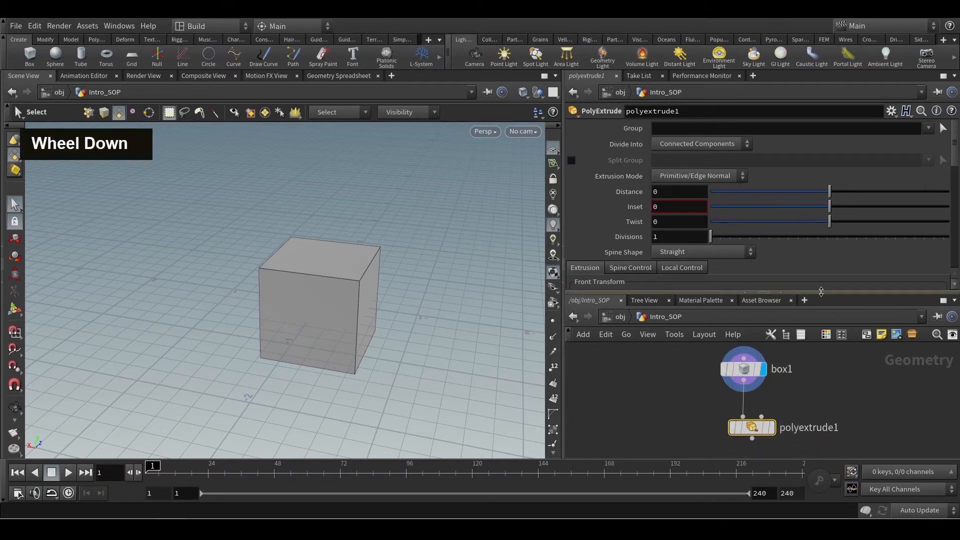
pyautogui.moveTo(830, 193); pyautogui.dragTo(873, 195)
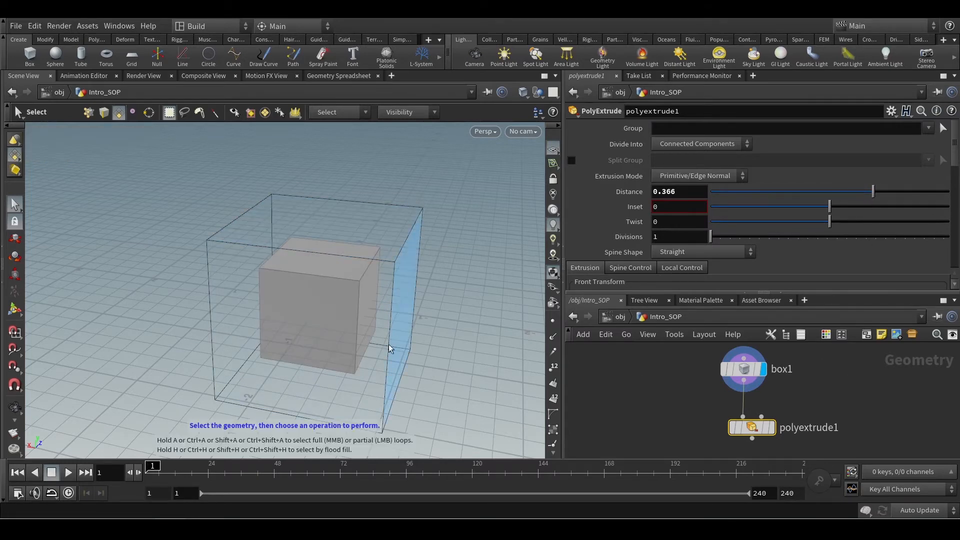
pyautogui.moveTo(827, 407); pyautogui.dragTo(693, 448)
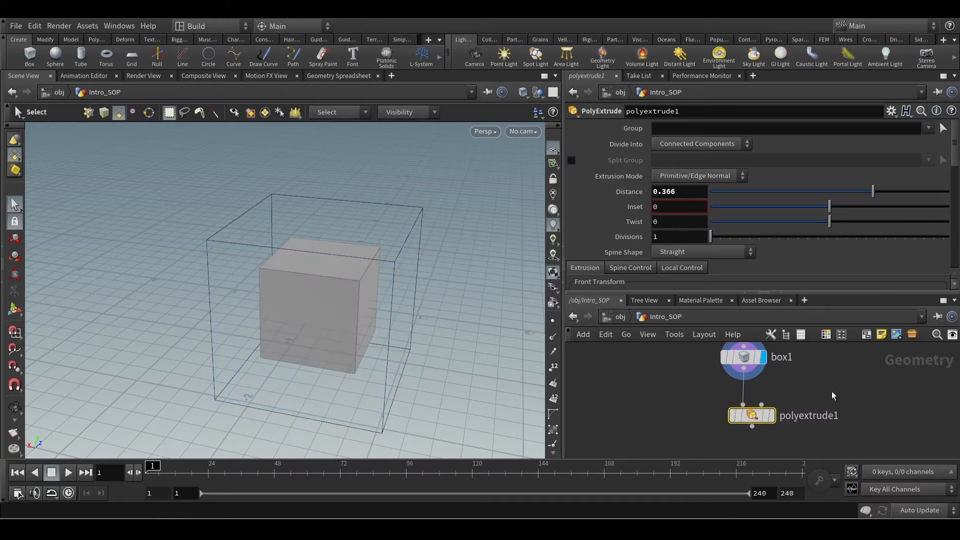
pyautogui.moveTo(760, 422)
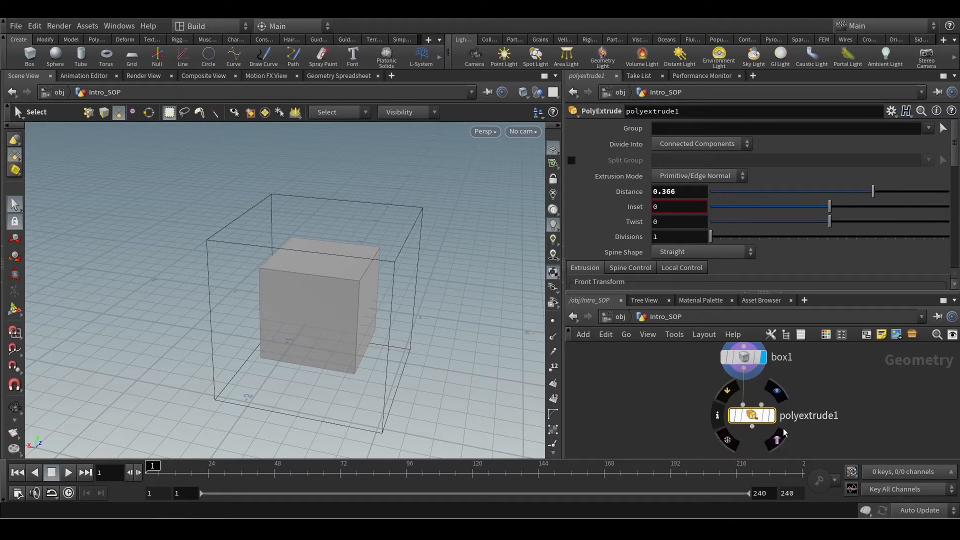
pyautogui.click(781, 398)
pyautogui.moveTo(773, 419); pyautogui.dragTo(768, 437, button='middle')
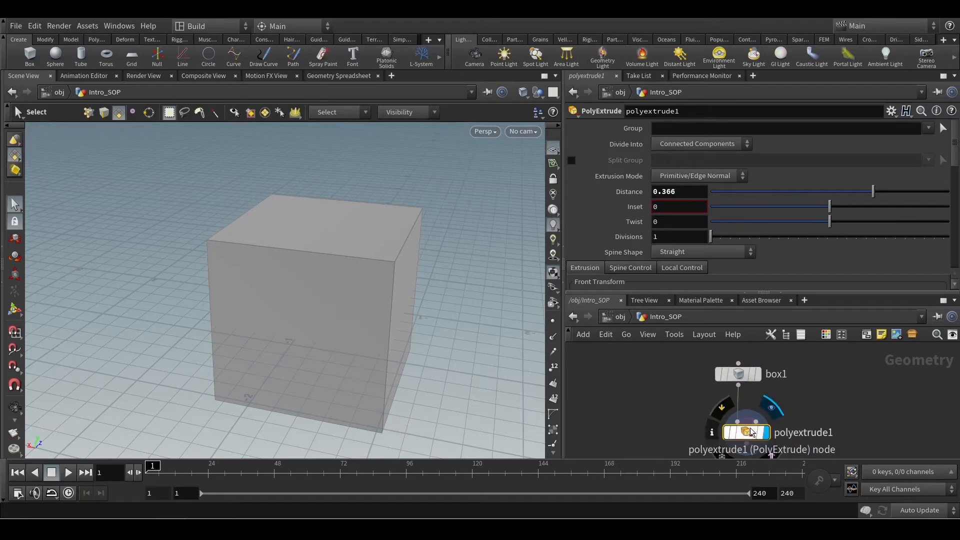
pyautogui.moveTo(745, 434); pyautogui.dragTo(788, 425)
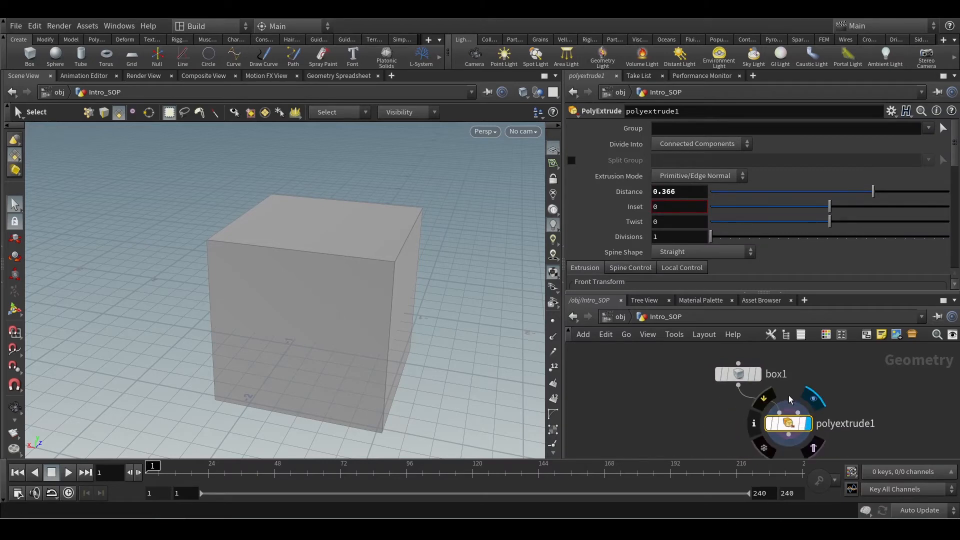
# Alternate the display and selection between the box and PolyExtrude nodes to compare their geometry and parameters.
pyautogui.click(755, 374)
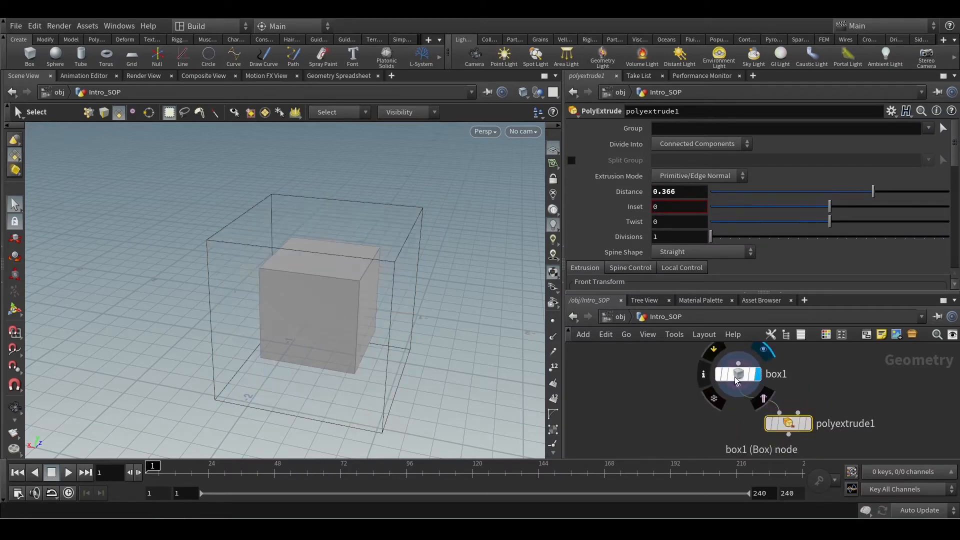
pyautogui.click(736, 375)
pyautogui.click(808, 424)
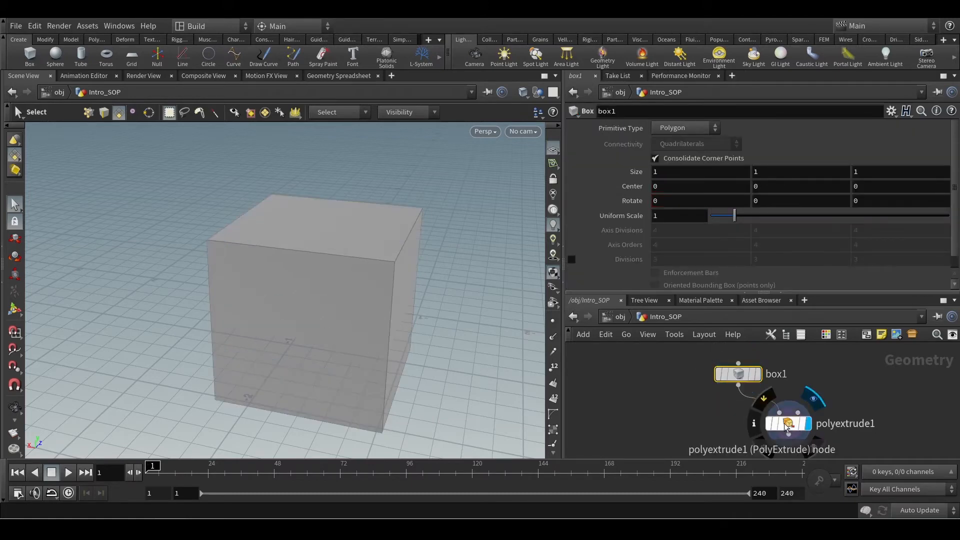
pyautogui.click(789, 425)
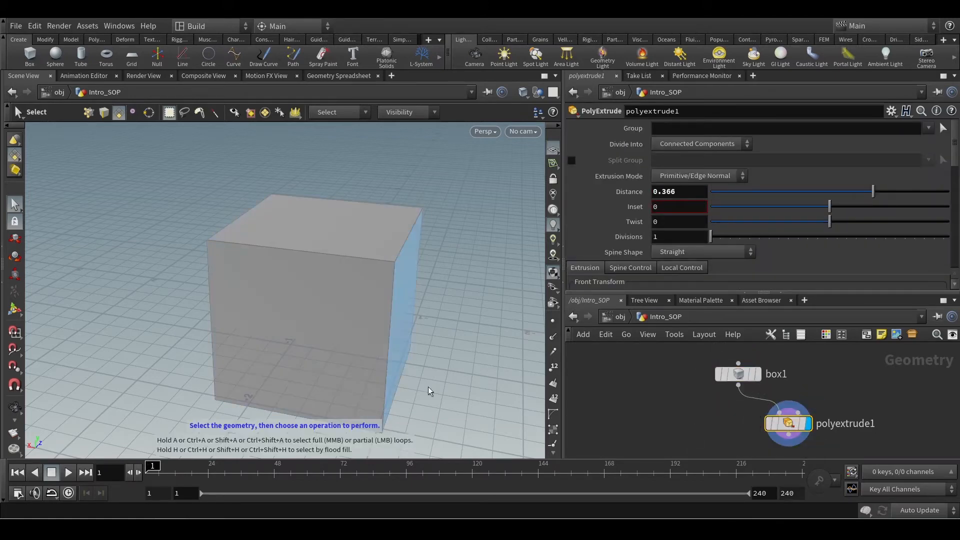
pyautogui.click(757, 374)
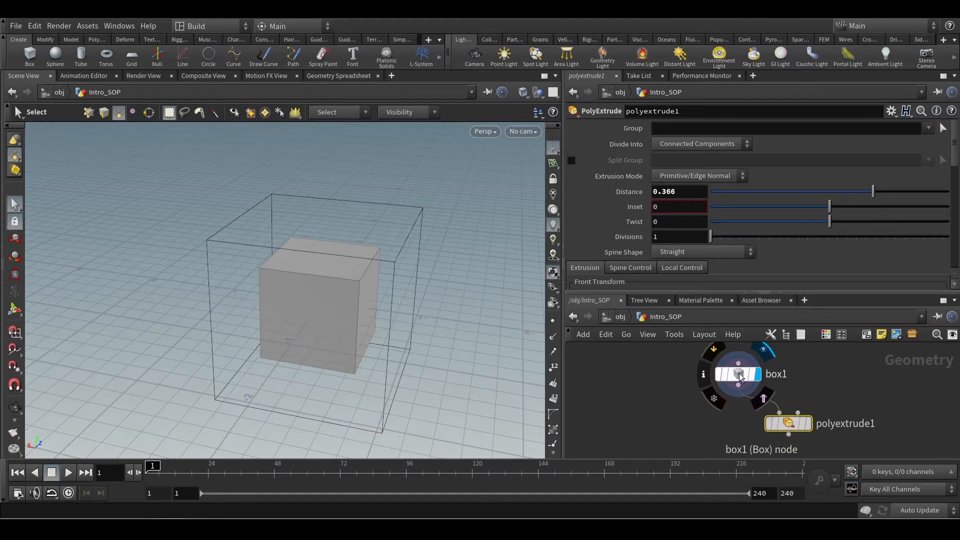
pyautogui.click(739, 374)
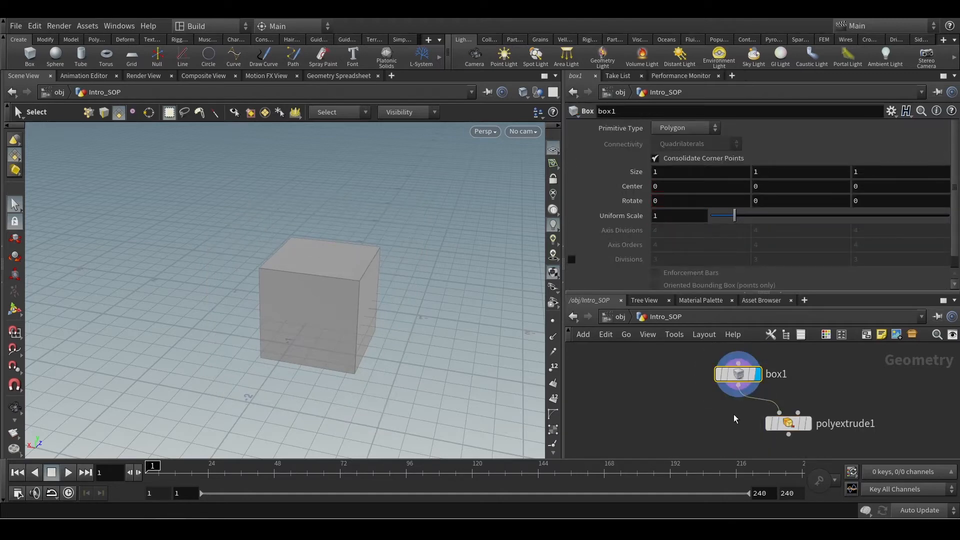
pyautogui.moveTo(789, 425); pyautogui.dragTo(751, 425)
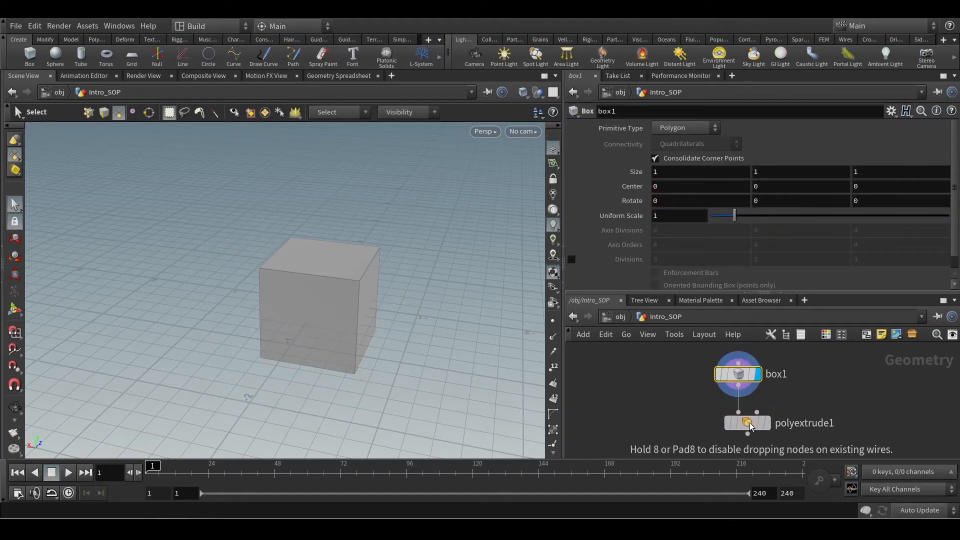
pyautogui.click(767, 423)
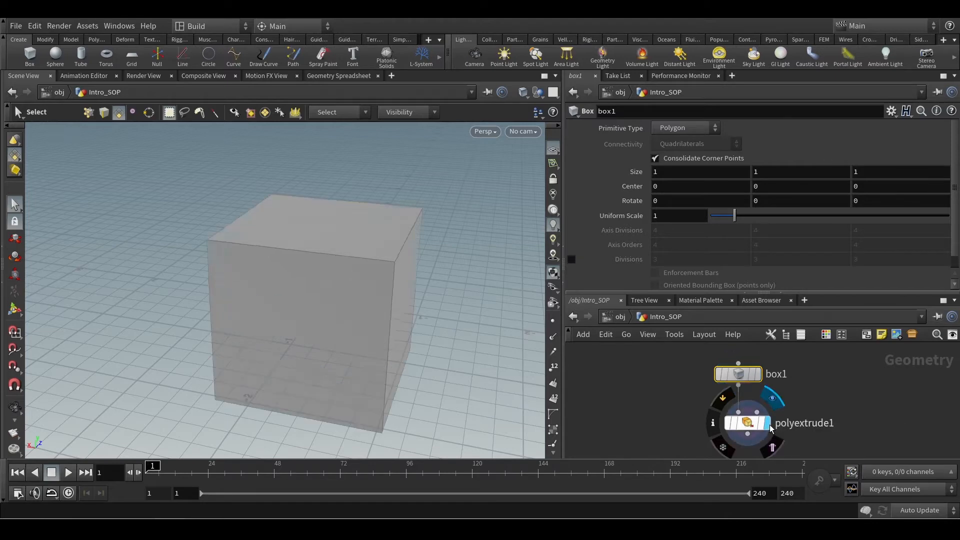
pyautogui.click(746, 423)
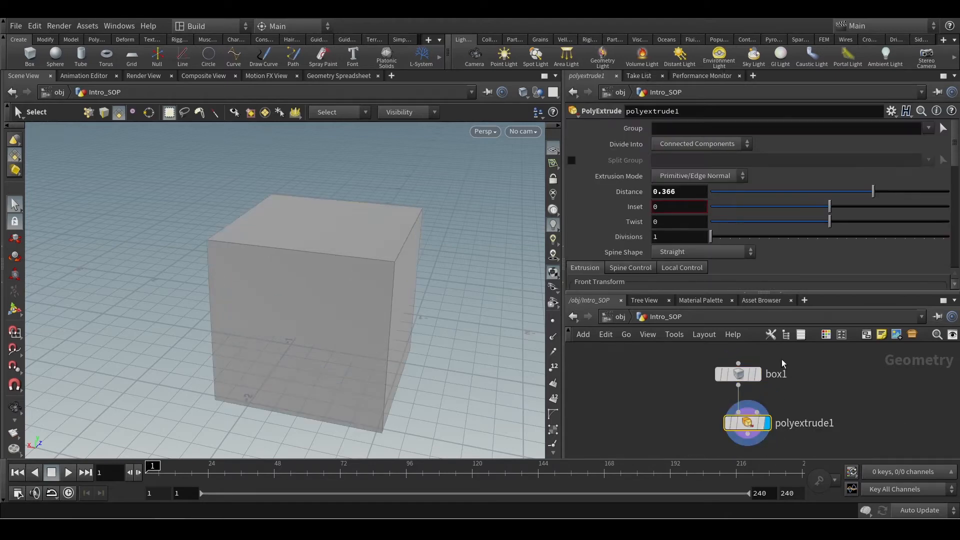
pyautogui.click(758, 374)
pyautogui.doubleClick(739, 374)
# Try a uniform scale of about 2.08 on the box and set it back to 1.
pyautogui.moveTo(756, 428); pyautogui.dragTo(813, 423)
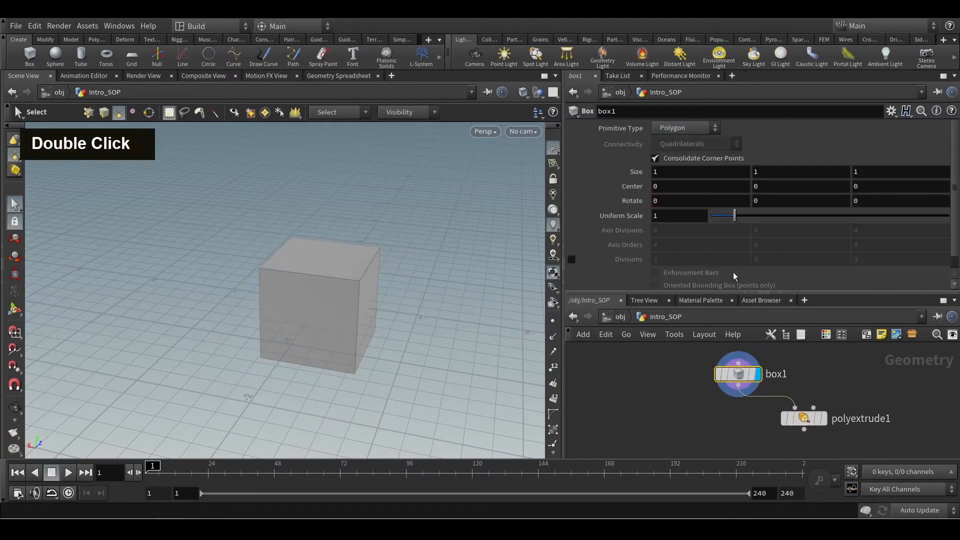
pyautogui.moveTo(734, 216); pyautogui.dragTo(761, 222)
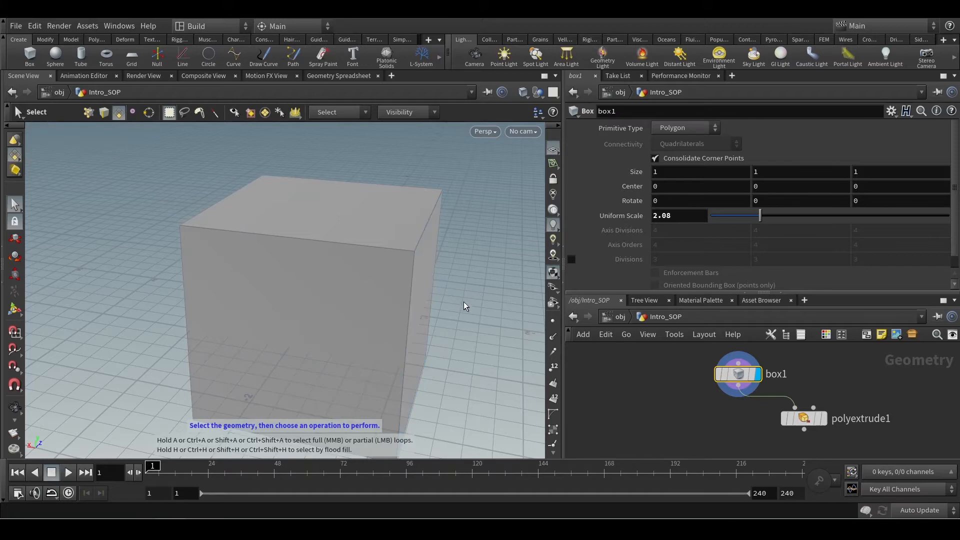
pyautogui.write('1')
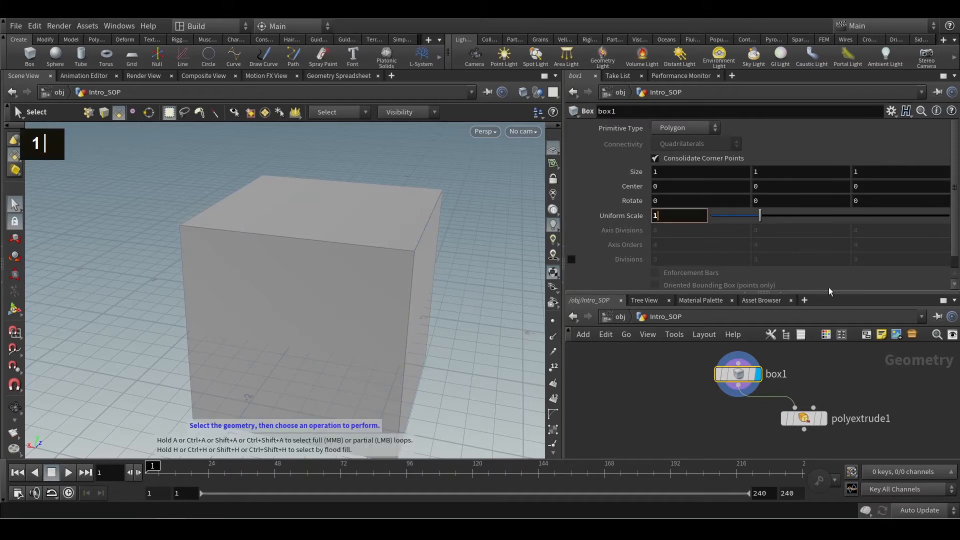
pyautogui.press('Return')
# Place the PolyExtrude node directly below the box node, then display it and show its parameters.
pyautogui.moveTo(806, 421); pyautogui.dragTo(739, 417)
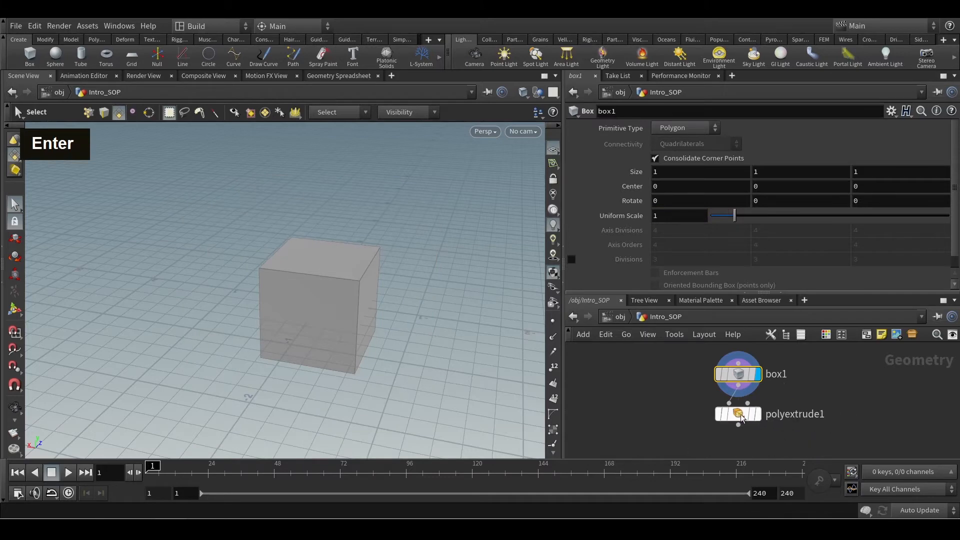
pyautogui.click(758, 415)
pyautogui.click(739, 414)
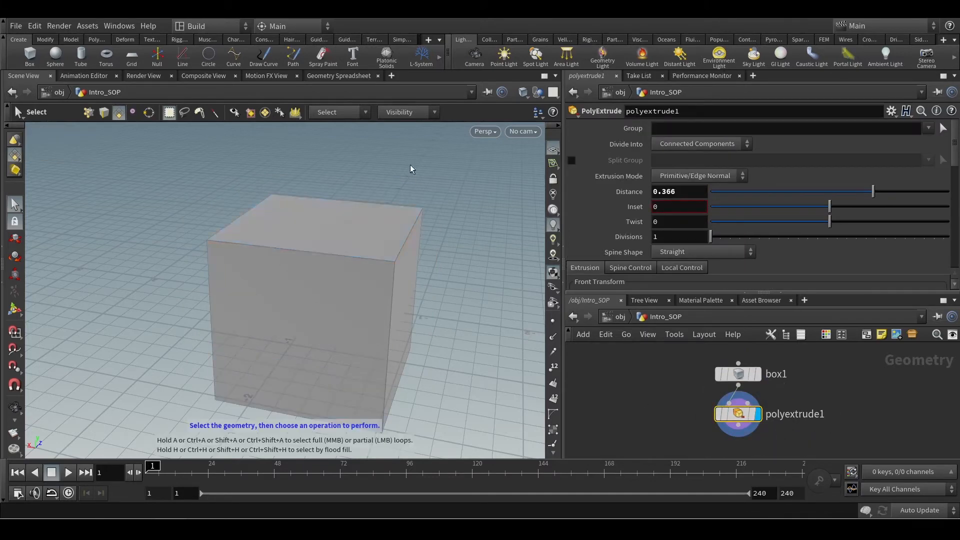
# Set the PolyExtrude's Divide Into option to Individual Elements and inspect the separately extruded faces.
pyautogui.keyDown('alt'); pyautogui.scroll(-3, 425, 327); pyautogui.keyUp('alt')
pyautogui.keyDown('alt'); pyautogui.moveTo(439, 337); pyautogui.dragTo(454, 321); pyautogui.keyUp('alt')
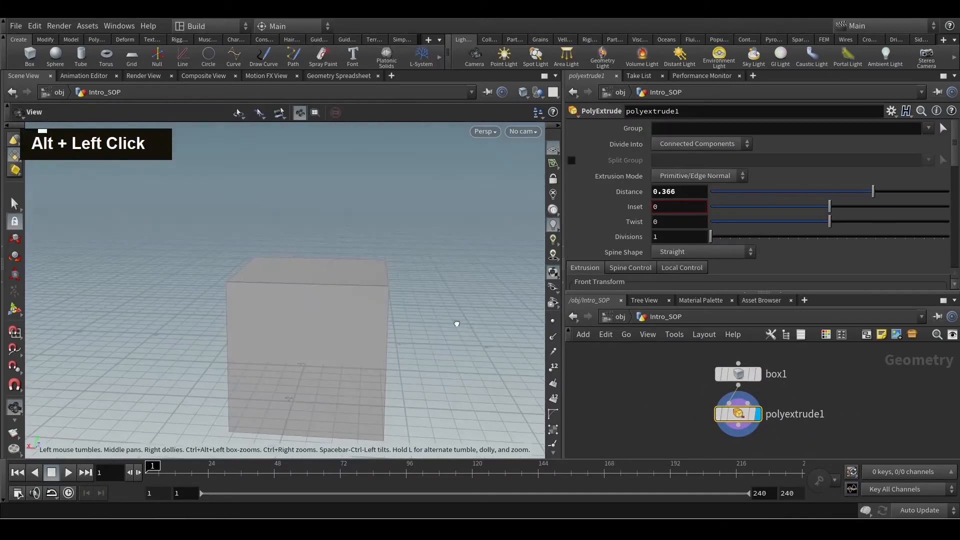
pyautogui.press('s')
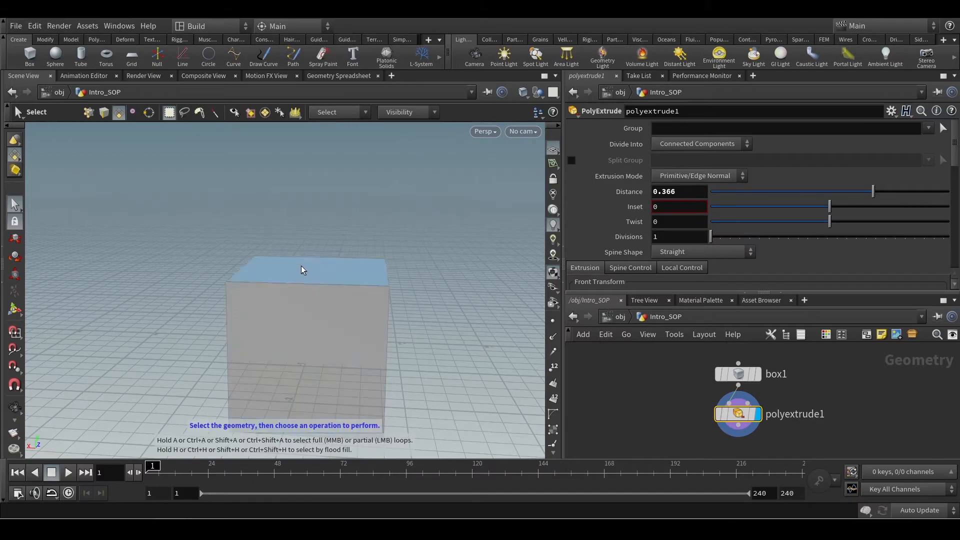
pyautogui.keyDown('alt'); pyautogui.moveTo(478, 322); pyautogui.dragTo(286, 296); pyautogui.keyUp('alt')
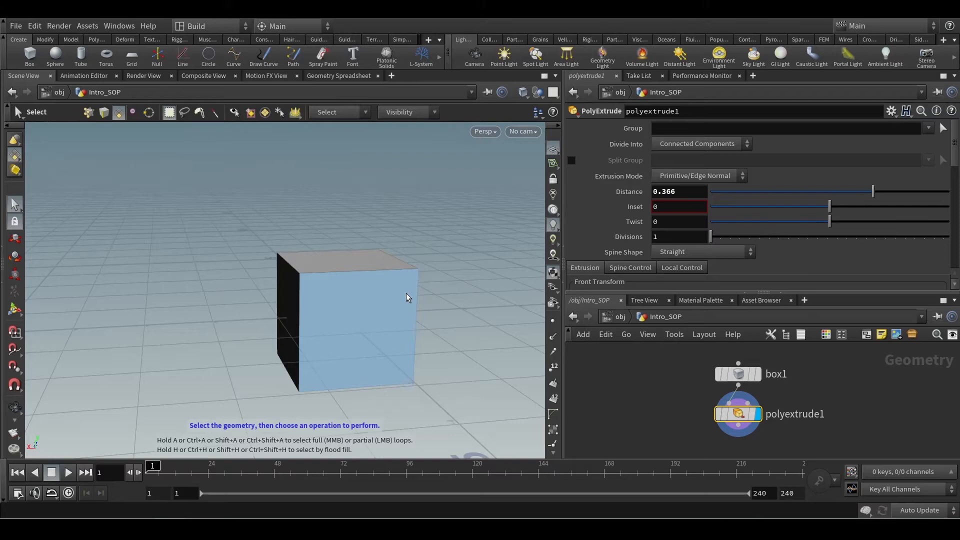
pyautogui.click(691, 145)
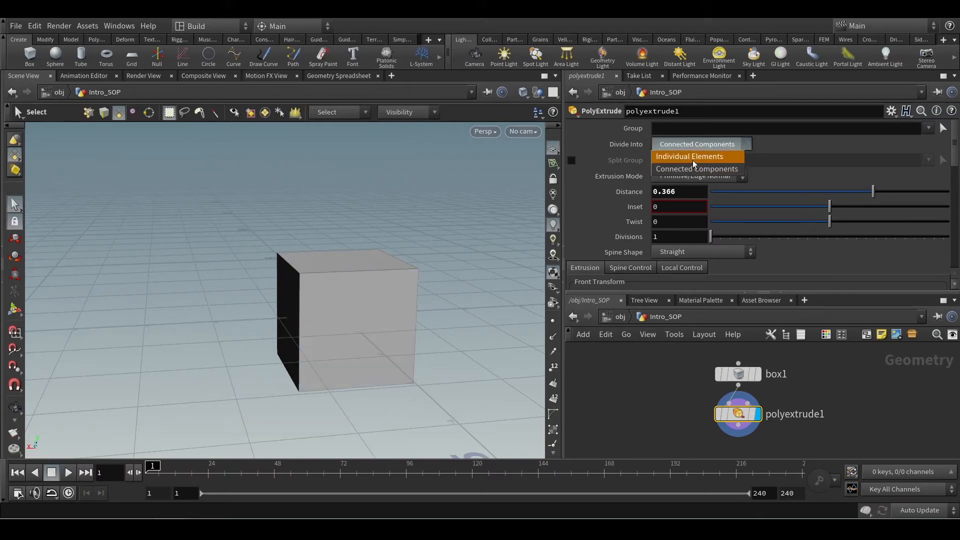
pyautogui.click(697, 158)
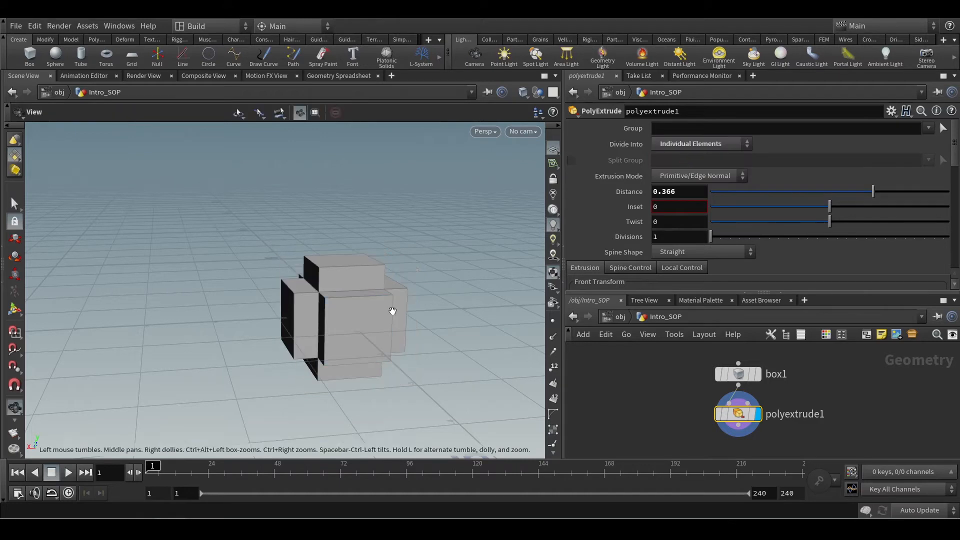
pyautogui.keyDown('alt'); pyautogui.moveTo(391, 311); pyautogui.dragTo(438, 318); pyautogui.keyUp('alt')
pyautogui.keyDown('alt'); pyautogui.scroll(2, 402, 310); pyautogui.keyUp('alt')
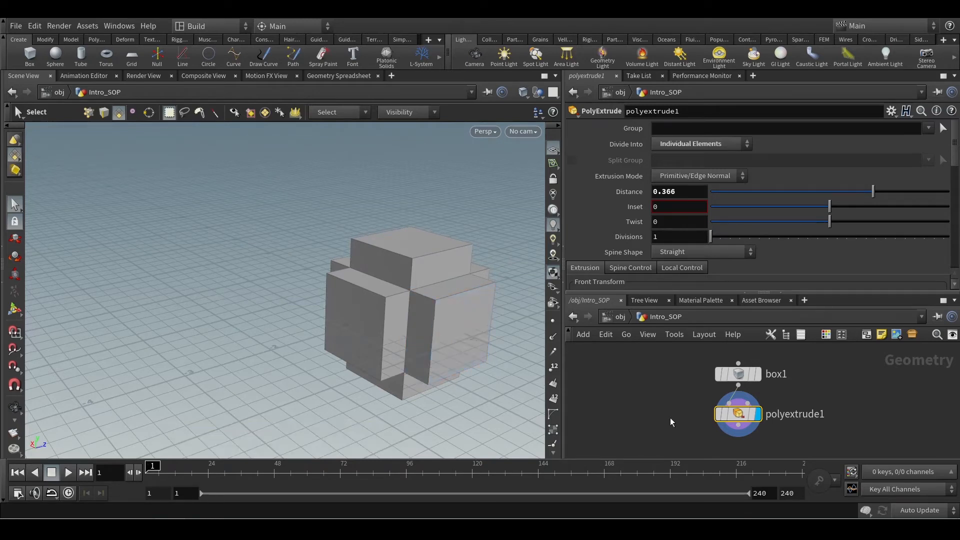
# Set the PolyExtrude's Divide Into option back to Connected Components and turn on primitive numbers in the viewport.
pyautogui.click(718, 143)
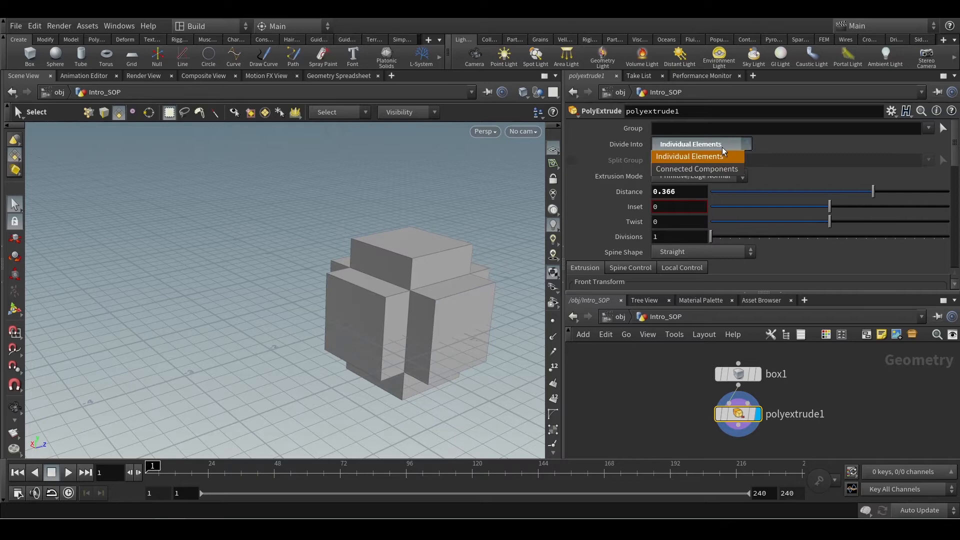
pyautogui.click(685, 169)
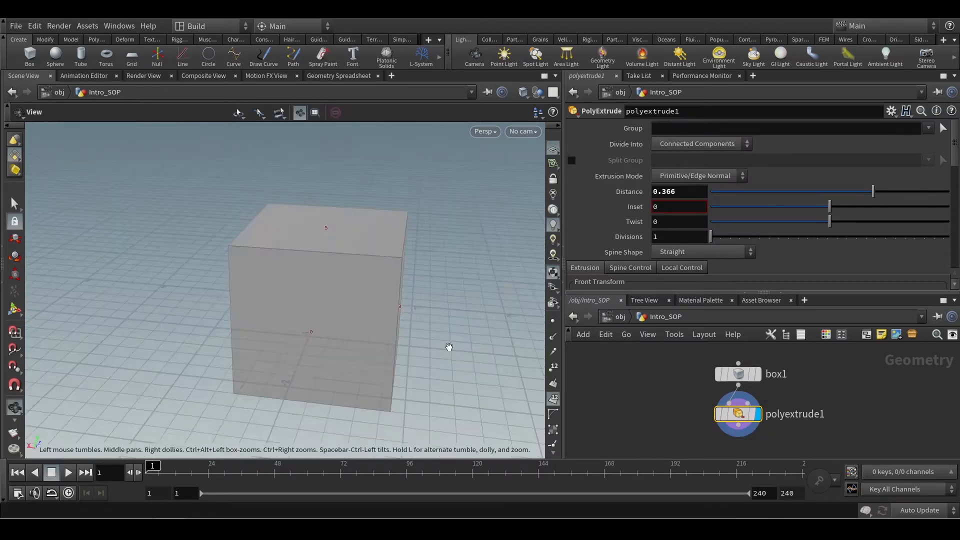
# Examine the primitive numbers on the extruded cube's faces from several sides and from closer up.
pyautogui.keyDown('alt'); pyautogui.moveTo(448, 345); pyautogui.dragTo(395, 359); pyautogui.keyUp('alt')
pyautogui.keyDown('alt'); pyautogui.scroll(1, 398, 333); pyautogui.keyUp('alt')
pyautogui.press('s')
pyautogui.keyDown('alt'); pyautogui.moveTo(290, 280); pyautogui.dragTo(370, 260); pyautogui.keyUp('alt')
pyautogui.keyDown('alt'); pyautogui.moveTo(350, 270); pyautogui.dragTo(260, 298, button='middle'); pyautogui.keyUp('alt')
pyautogui.keyDown('alt'); pyautogui.moveTo(268, 300); pyautogui.dragTo(339, 286); pyautogui.keyUp('alt')
pyautogui.keyDown('alt'); pyautogui.scroll(5, 161, 304); pyautogui.keyUp('alt')
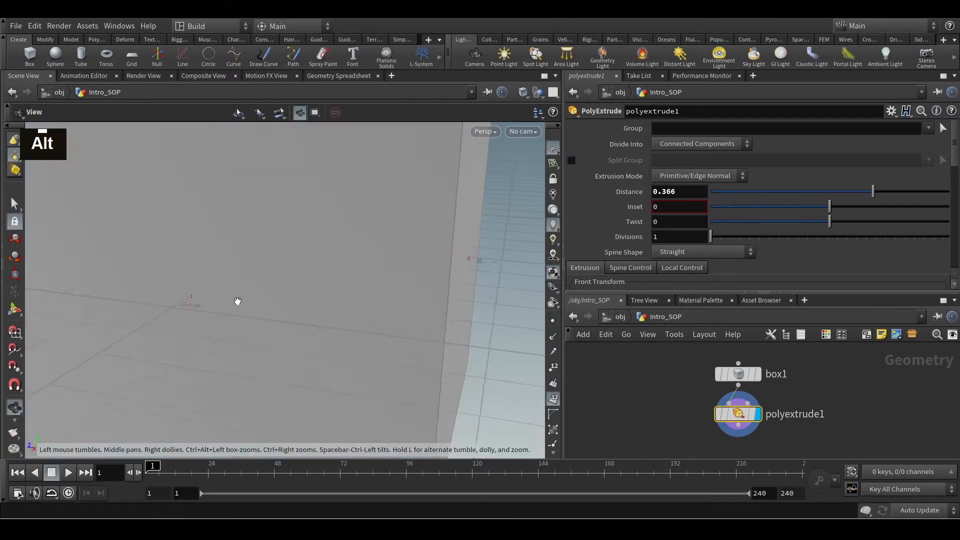
pyautogui.keyDown('alt'); pyautogui.scroll(-5, 262, 332); pyautogui.keyUp('alt')
pyautogui.keyDown('alt'); pyautogui.moveTo(262, 332); pyautogui.dragTo(280, 320); pyautogui.keyUp('alt')
pyautogui.keyDown('alt'); pyautogui.moveTo(280, 320); pyautogui.dragTo(274, 247, button='middle'); pyautogui.keyUp('alt')
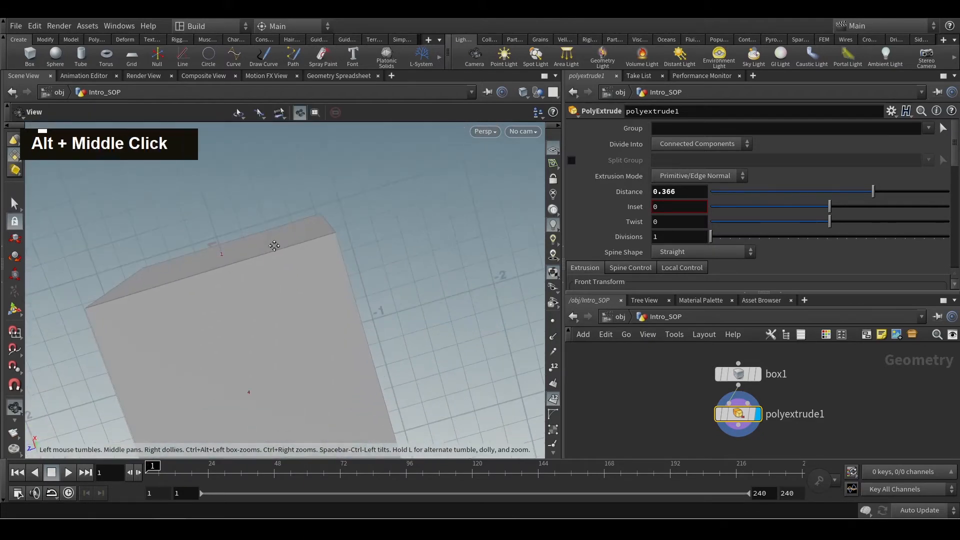
pyautogui.press('s')
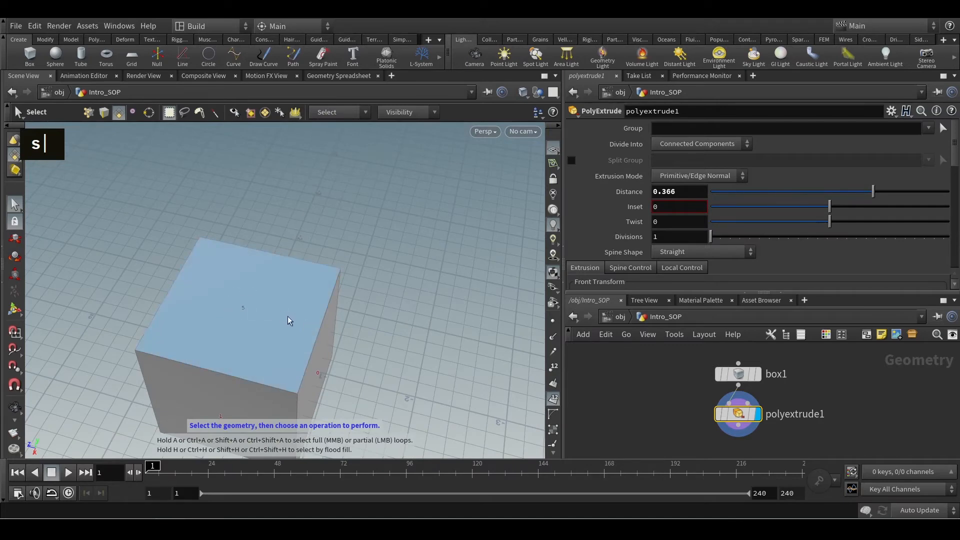
# Pick a face of the box in the viewport for the PolyExtrude's Group, trying the top face and side face 0.
pyautogui.click(943, 128)
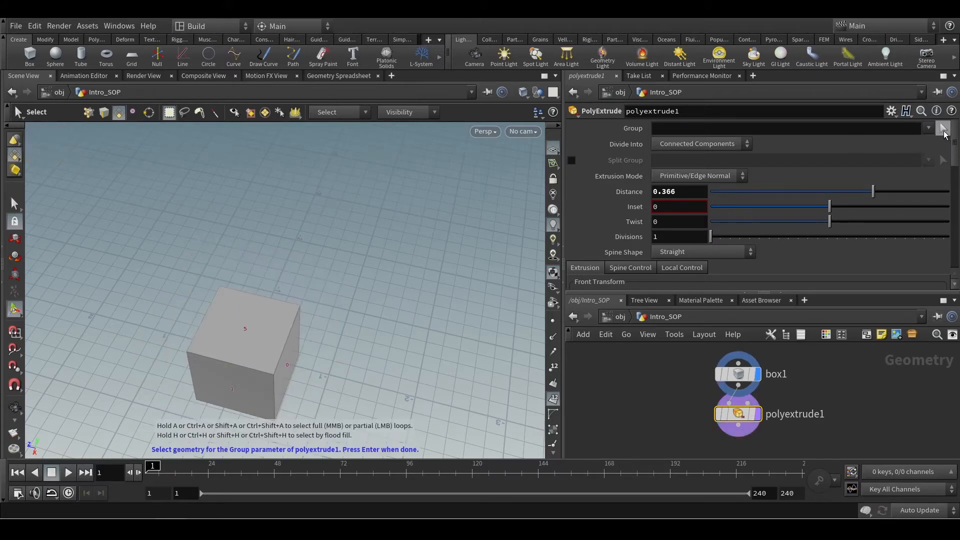
pyautogui.click(260, 336)
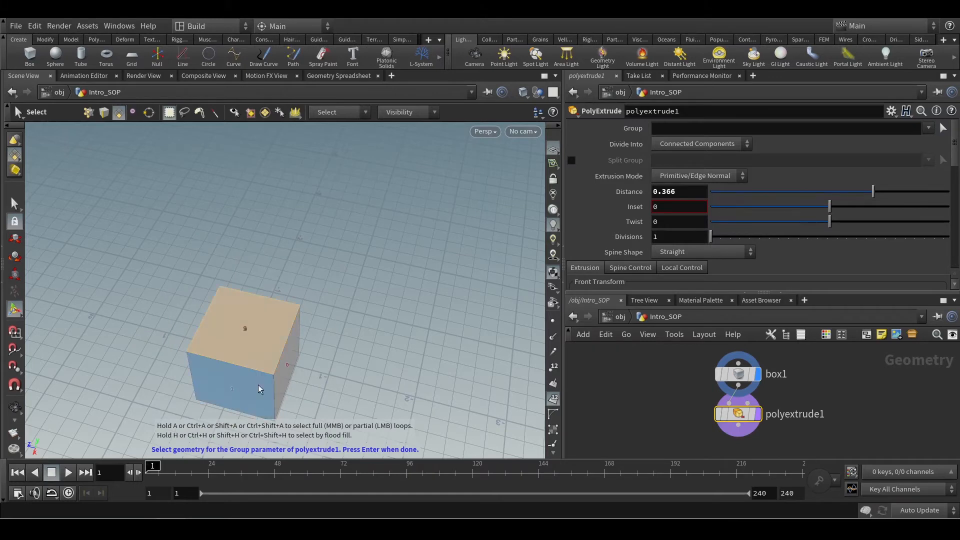
pyautogui.click(291, 376)
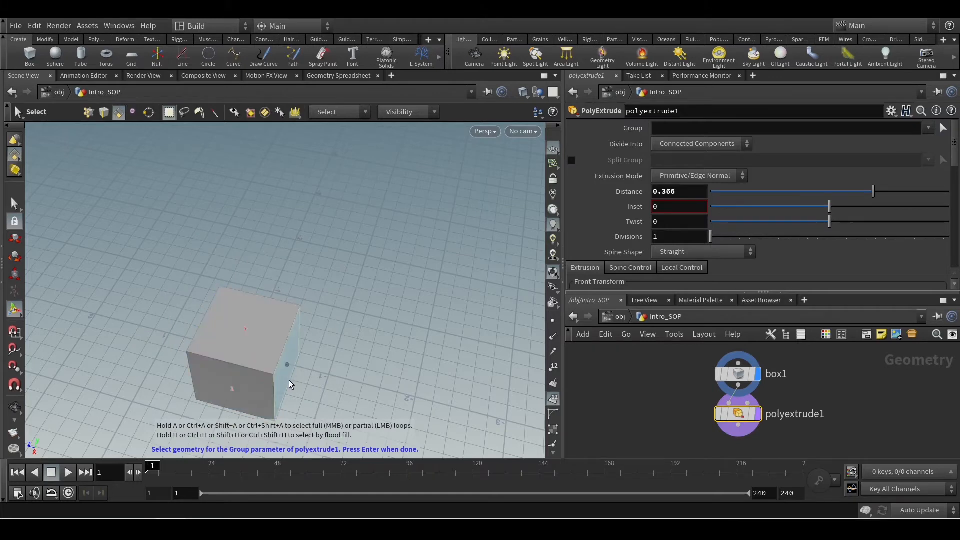
pyautogui.click(288, 378)
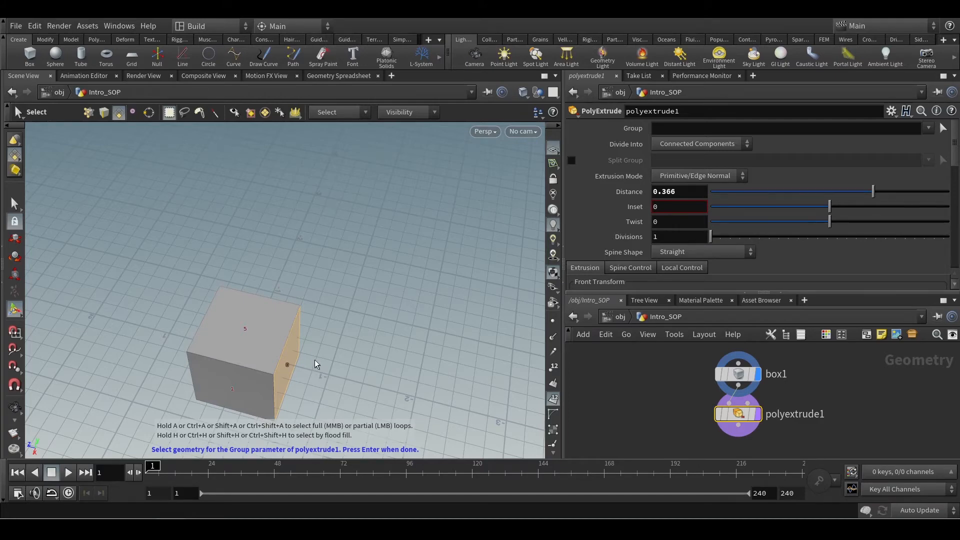
pyautogui.press('Return')
# Display the box node with its parameters and look closely at its numbered faces.
pyautogui.keyDown('alt'); pyautogui.click(355, 370); pyautogui.keyUp('alt')
pyautogui.keyDown('alt'); pyautogui.scroll(3, 272, 371); pyautogui.keyUp('alt')
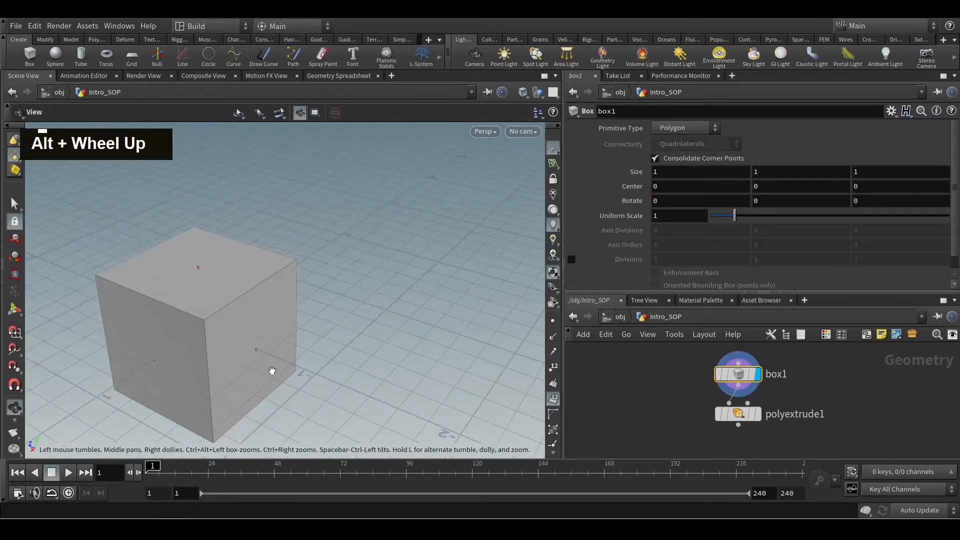
pyautogui.press('s')
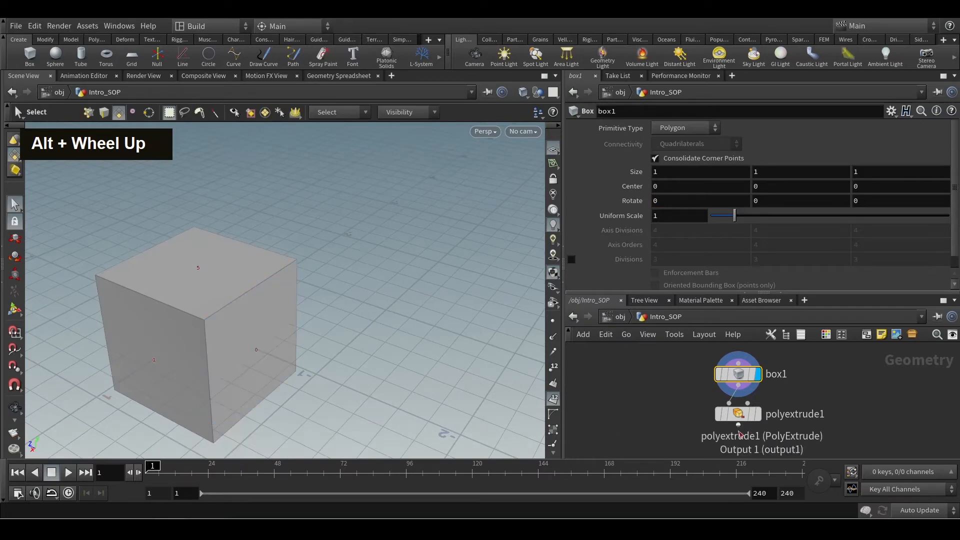
# Display the PolyExtrude node and set its Group to 1 to extrude a different face of the box.
pyautogui.doubleClick(761, 419)
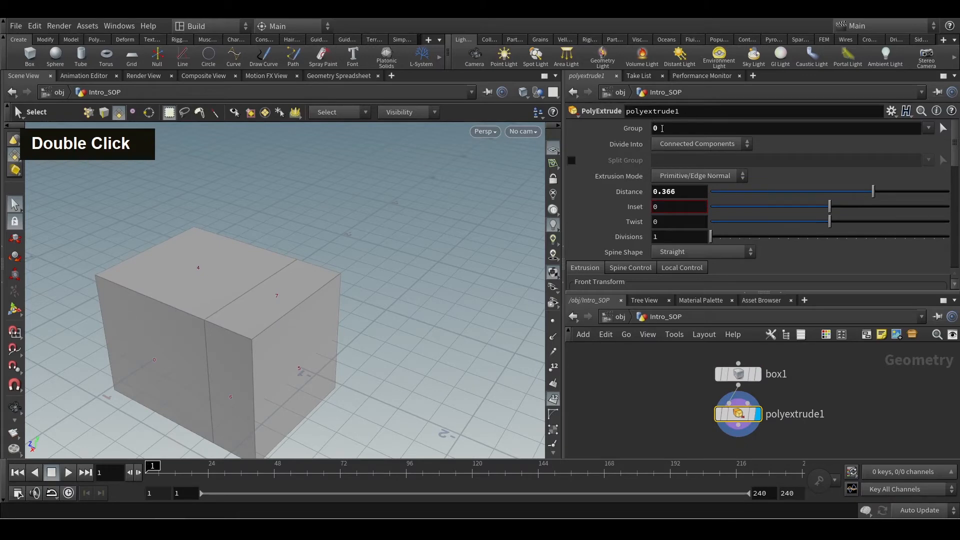
pyautogui.doubleClick(662, 128)
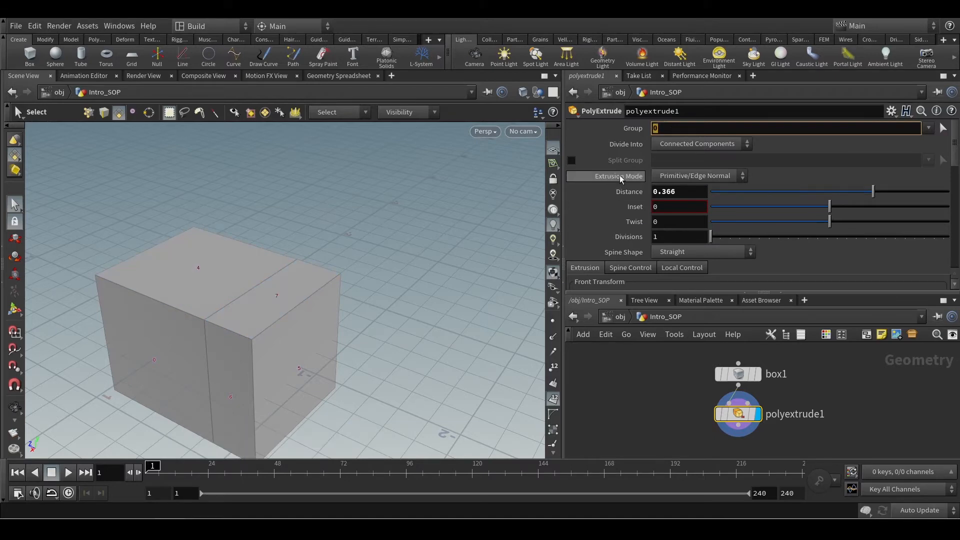
pyautogui.write('1')
pyautogui.press('Return')
pyautogui.press('alt')
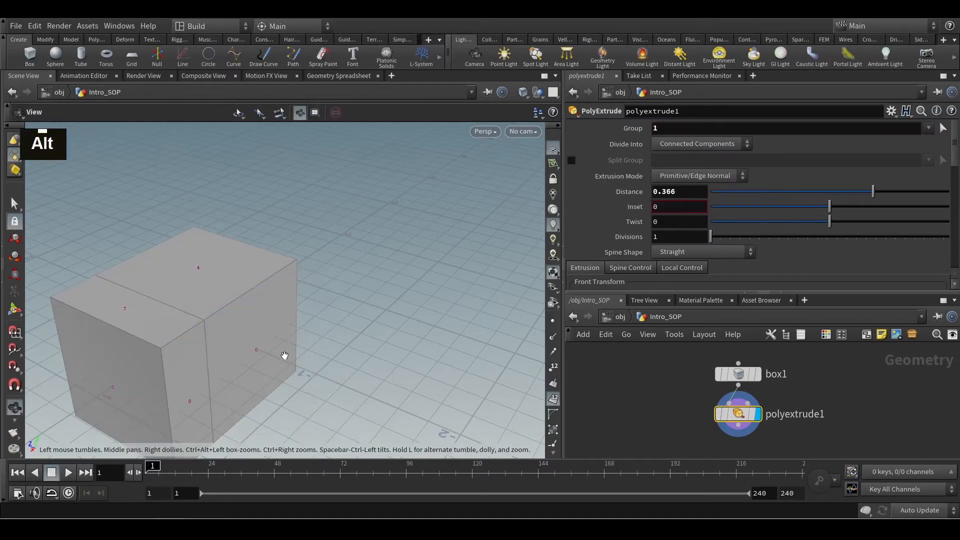
# Compare the box's numbered faces with the extruded result by displaying the box node and the PolyExtrude node in turn.
pyautogui.click(757, 376)
pyautogui.click(739, 374)
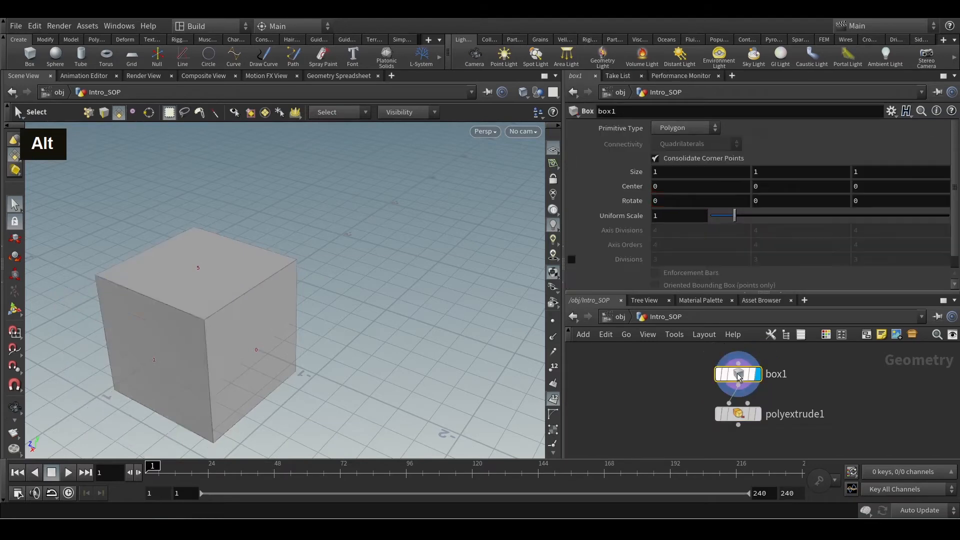
pyautogui.keyDown('alt'); pyautogui.scroll(4, 152, 362); pyautogui.keyUp('alt')
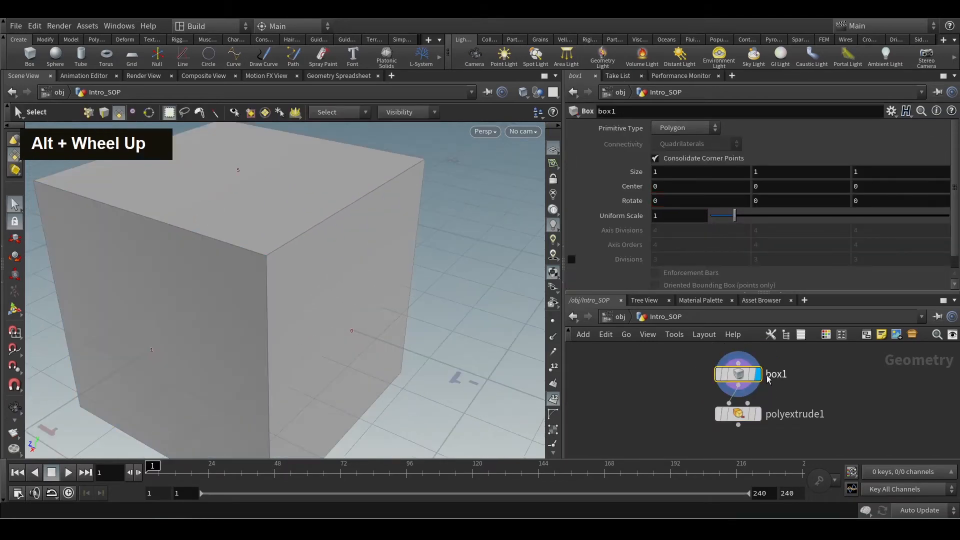
pyautogui.click(738, 414)
pyautogui.click(757, 414)
pyautogui.keyDown('alt'); pyautogui.scroll(-3, 245, 305); pyautogui.keyUp('alt')
pyautogui.keyDown('alt'); pyautogui.scroll(-3, 245, 305); pyautogui.keyUp('alt')
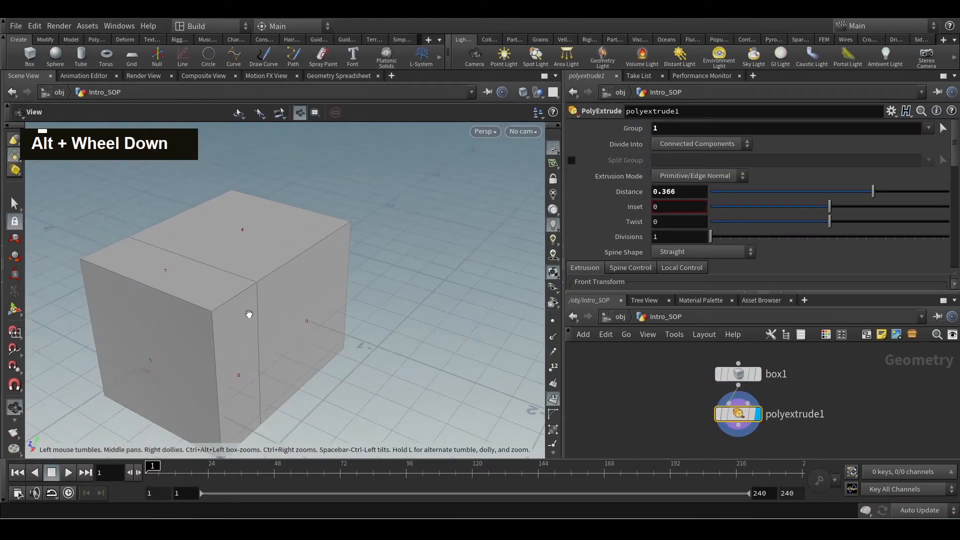
pyautogui.keyDown('alt'); pyautogui.moveTo(248, 317); pyautogui.dragTo(210, 310); pyautogui.keyUp('alt')
pyautogui.press('s')
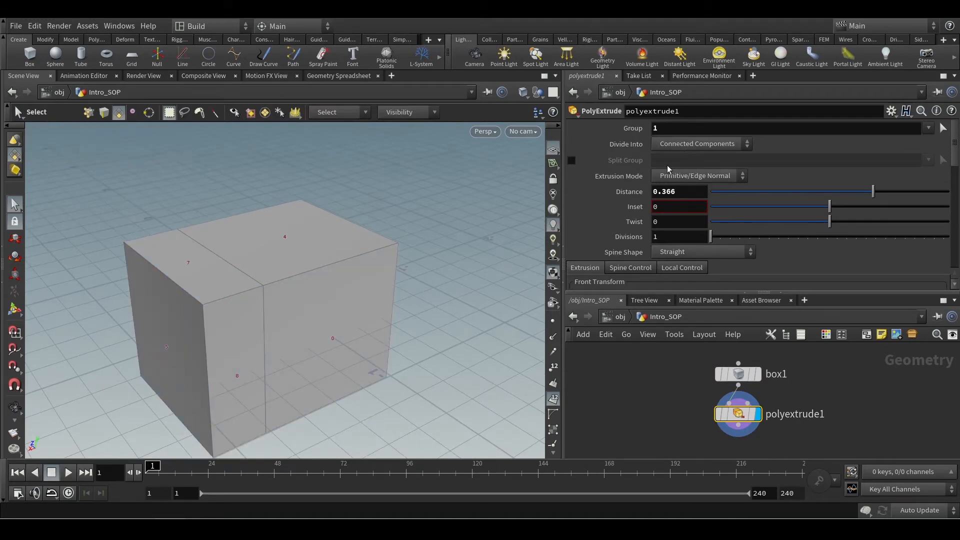
# Clear the PolyExtrude's Group and set Divide Into to Individual Elements.
pyautogui.moveTo(661, 130); pyautogui.dragTo(635, 141)
pyautogui.press('BackSpace')
pyautogui.press('Return')
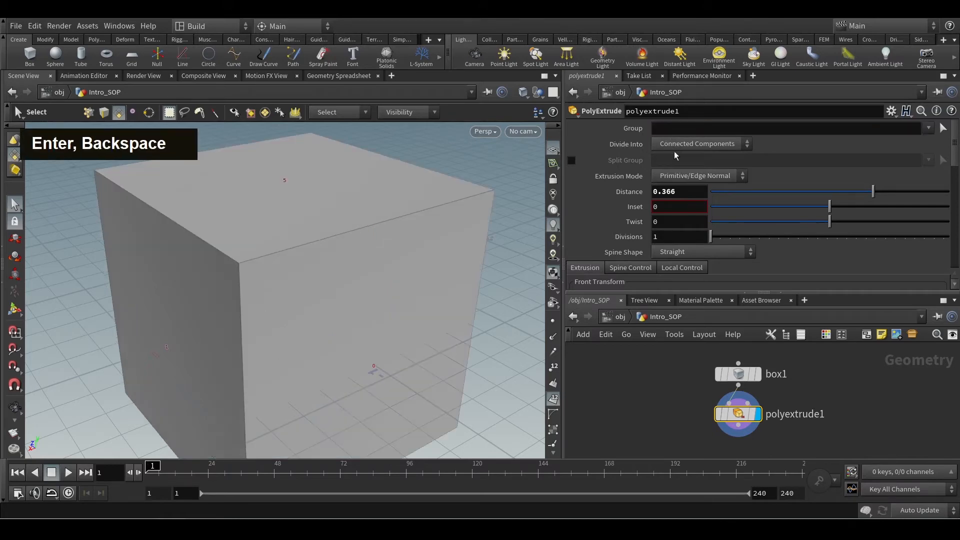
pyautogui.click(710, 145)
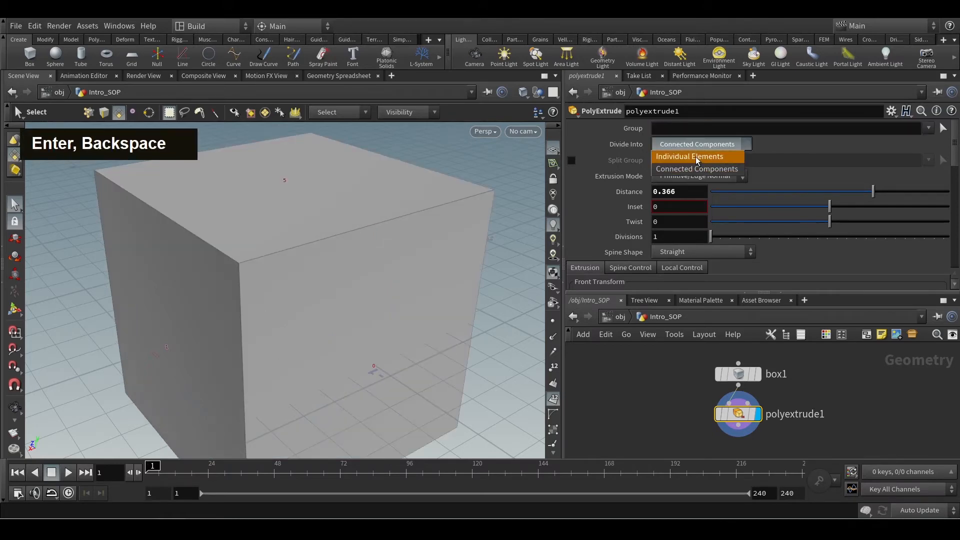
pyautogui.click(698, 157)
# Turn off primitive numbers in the viewport and inspect the separately extruded faces from several sides.
pyautogui.keyDown('alt'); pyautogui.moveTo(300, 290); pyautogui.dragTo(334, 317); pyautogui.keyUp('alt')
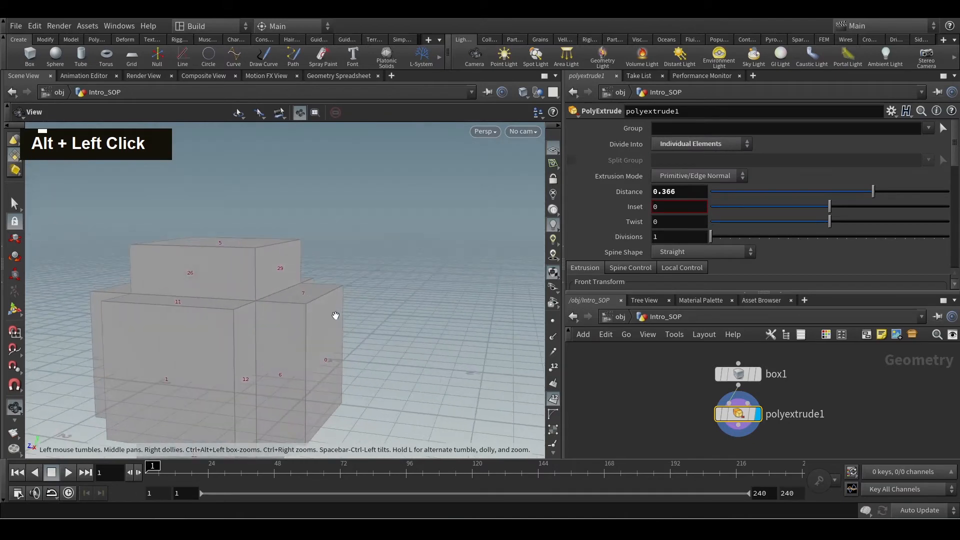
pyautogui.keyDown('alt'); pyautogui.scroll(-3, 362, 259); pyautogui.keyUp('alt')
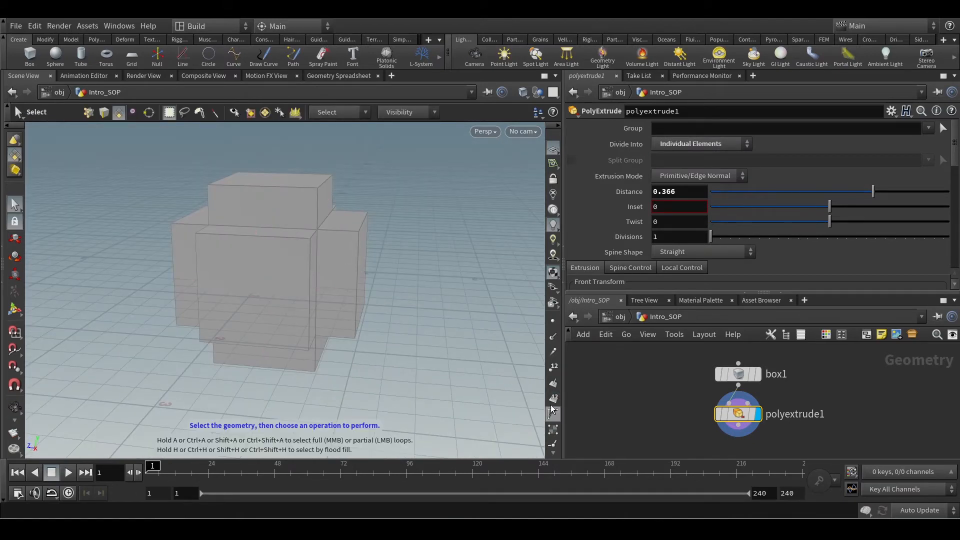
pyautogui.keyDown('alt'); pyautogui.moveTo(360, 250); pyautogui.dragTo(373, 259); pyautogui.keyUp('alt')
pyautogui.keyDown('alt'); pyautogui.moveTo(373, 259); pyautogui.dragTo(384, 294, button='middle'); pyautogui.keyUp('alt')
pyautogui.keyDown('alt'); pyautogui.moveTo(383, 293); pyautogui.dragTo(336, 323); pyautogui.keyUp('alt')
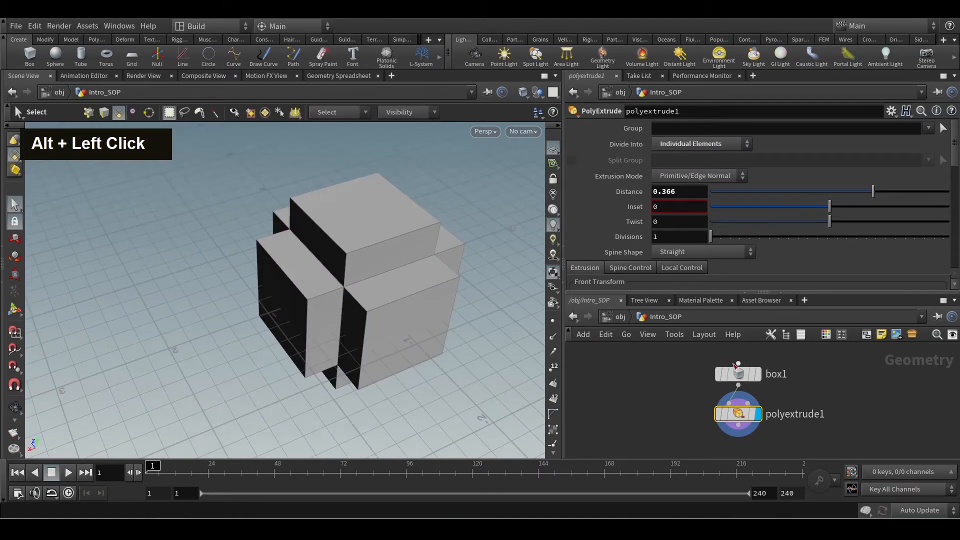
# Set the PolyExtrude's Distance to 1.
pyautogui.moveTo(954, 145); pyautogui.dragTo(953, 140)
pyautogui.moveTo(872, 191); pyautogui.dragTo(950, 199)
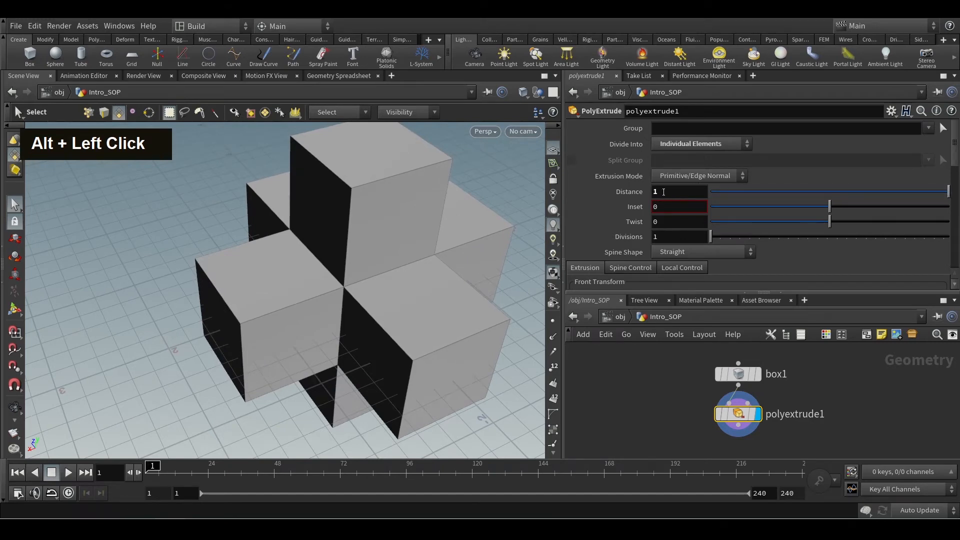
# Try a PolyExtrude Distance of 15, look at the long arms from farther away, and undo the change.
pyautogui.middleClick(664, 192)
pyautogui.moveTo(669, 190); pyautogui.dragTo(750, 190, button='middle')
pyautogui.keyDown('alt'); pyautogui.scroll(-2, 323, 312); pyautogui.keyUp('alt')
pyautogui.keyDown('alt'); pyautogui.scroll(-7, 322, 312); pyautogui.keyUp('alt')
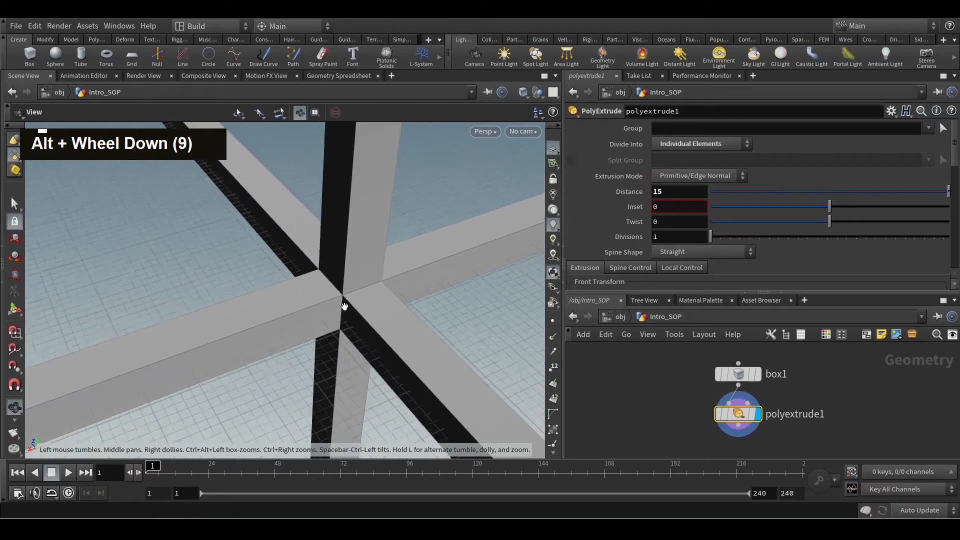
pyautogui.hotkey('ctrl', 'z')
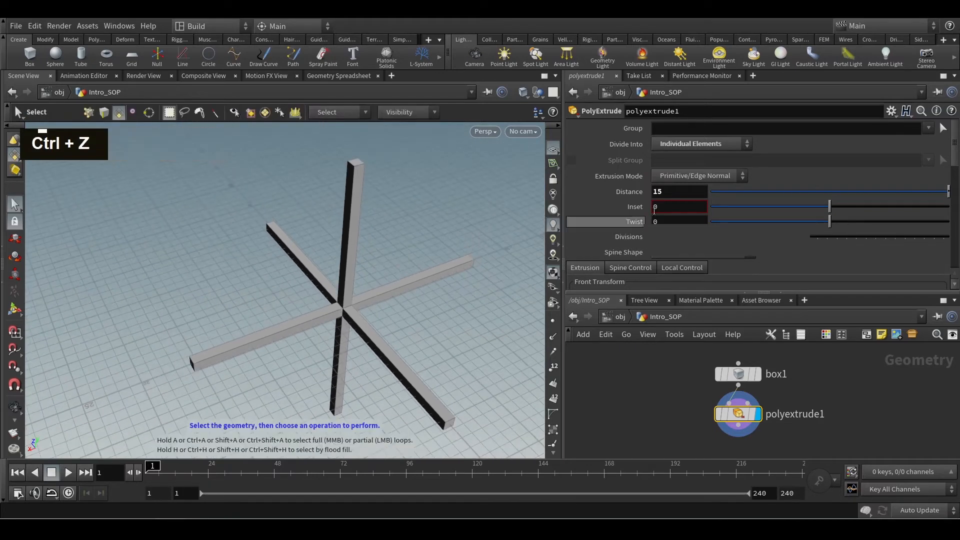
pyautogui.keyDown('alt'); pyautogui.scroll(1, 355, 320); pyautogui.keyUp('alt')
pyautogui.keyDown('alt'); pyautogui.scroll(9, 356, 319); pyautogui.keyUp('alt')
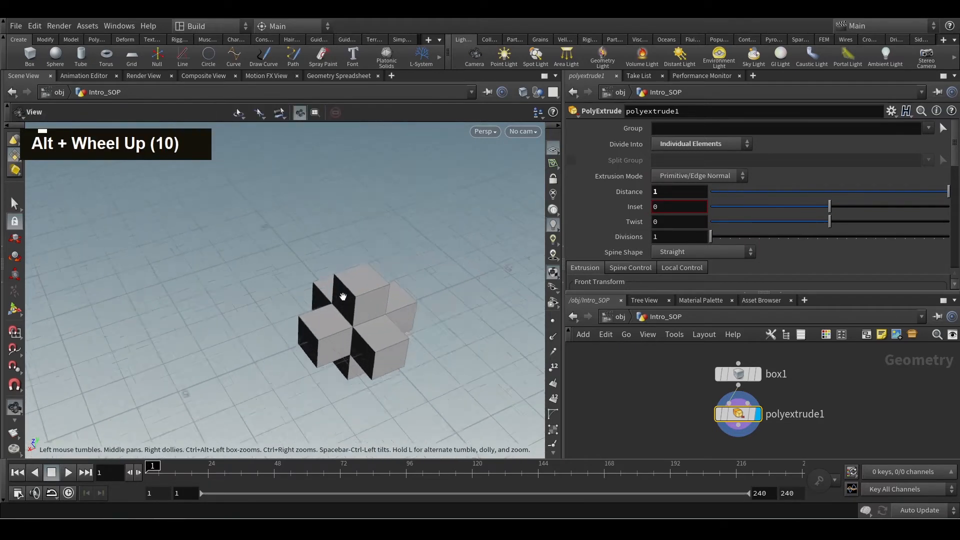
# Set the PolyExtrude's Inset to 0.038 and show its interactive handles in the viewport.
pyautogui.moveTo(829, 212); pyautogui.dragTo(834, 212)
pyautogui.press('Return')
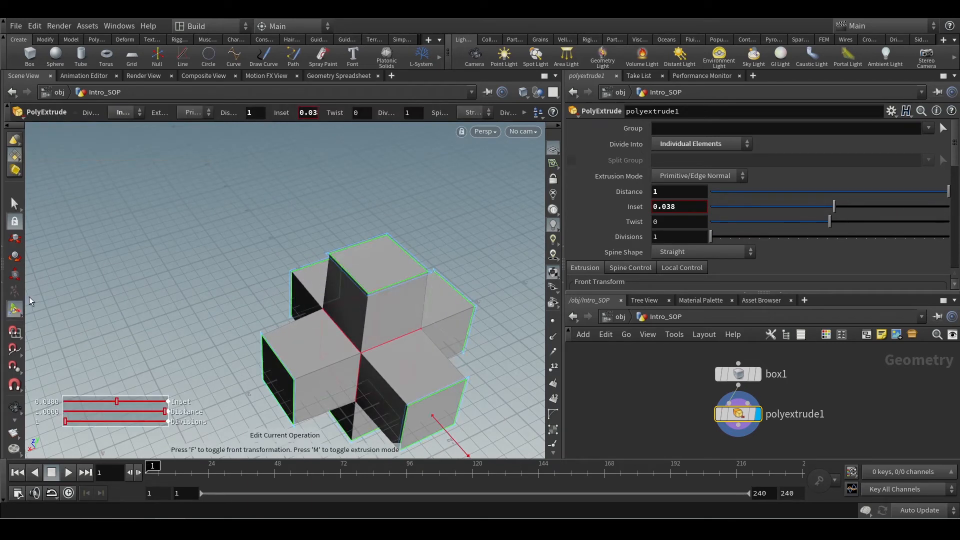
pyautogui.click(19, 208)
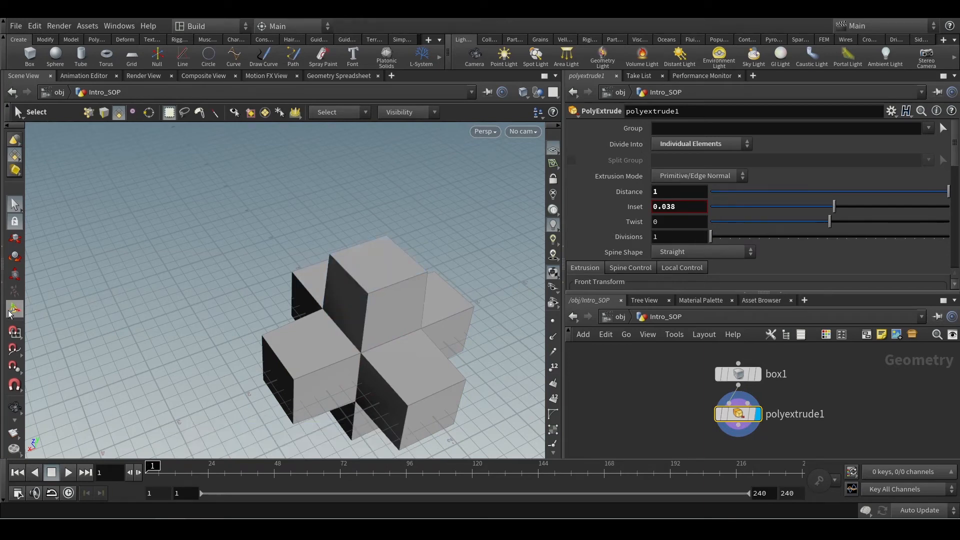
pyautogui.press('Return')
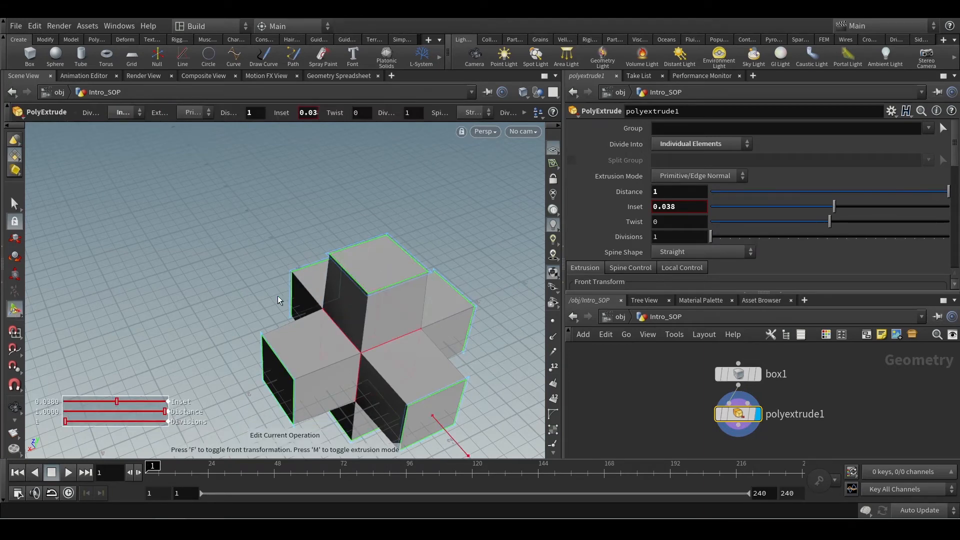
# Try an Inset of 0.416 and a Twist of 63.5 on the PolyExtrude.
pyautogui.moveTo(833, 209); pyautogui.dragTo(880, 206)
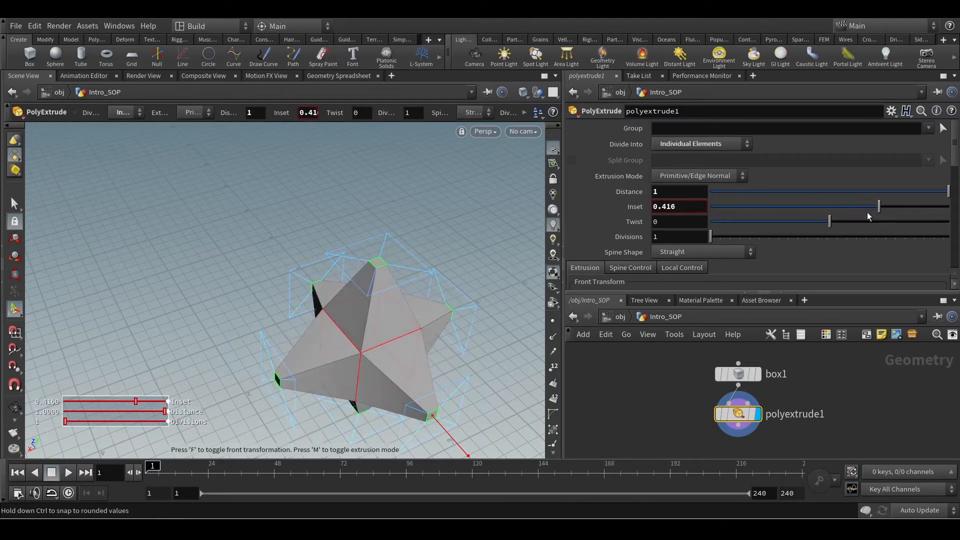
pyautogui.moveTo(831, 226); pyautogui.dragTo(872, 222)
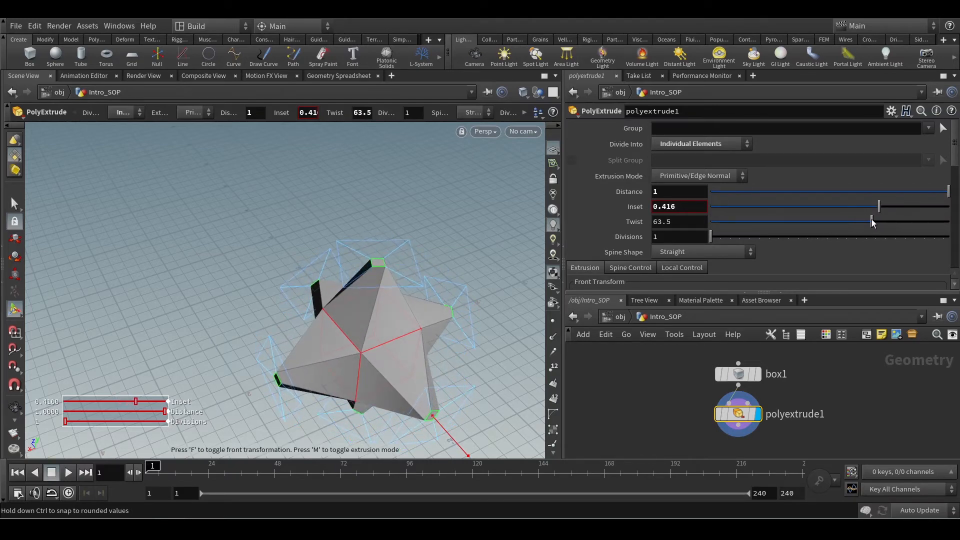
pyautogui.moveTo(710, 237)
pyautogui.mouseDown()
pyautogui.moveTo(750, 236)
pyautogui.moveTo(710, 237)
pyautogui.mouseUp()
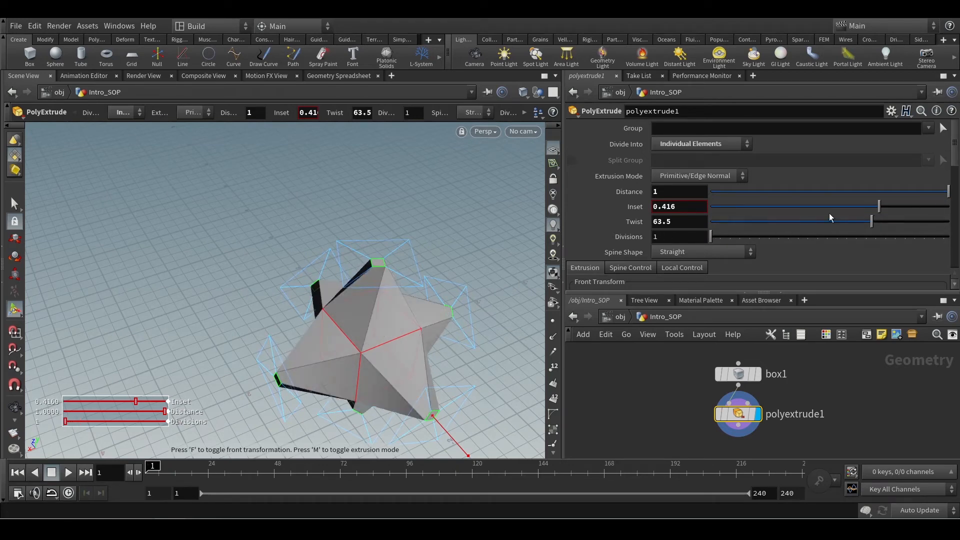
# Reset the PolyExtrude's Twist and Inset to 0, and set the Inset to 0.143 to taper the extruded arms.
pyautogui.moveTo(677, 218); pyautogui.dragTo(567, 223)
pyautogui.write('0')
pyautogui.press('Return')
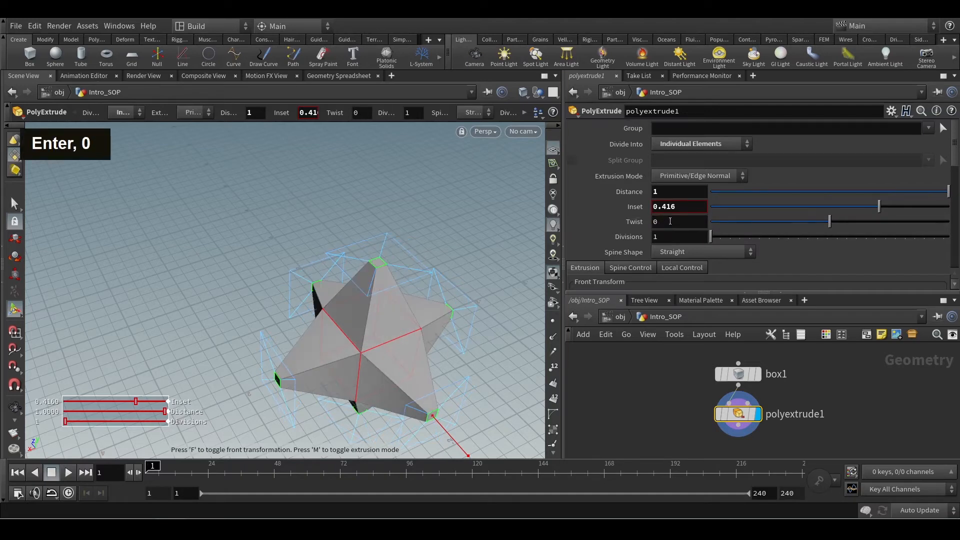
pyautogui.moveTo(680, 207); pyautogui.dragTo(583, 211)
pyautogui.write('0')
pyautogui.press('Return')
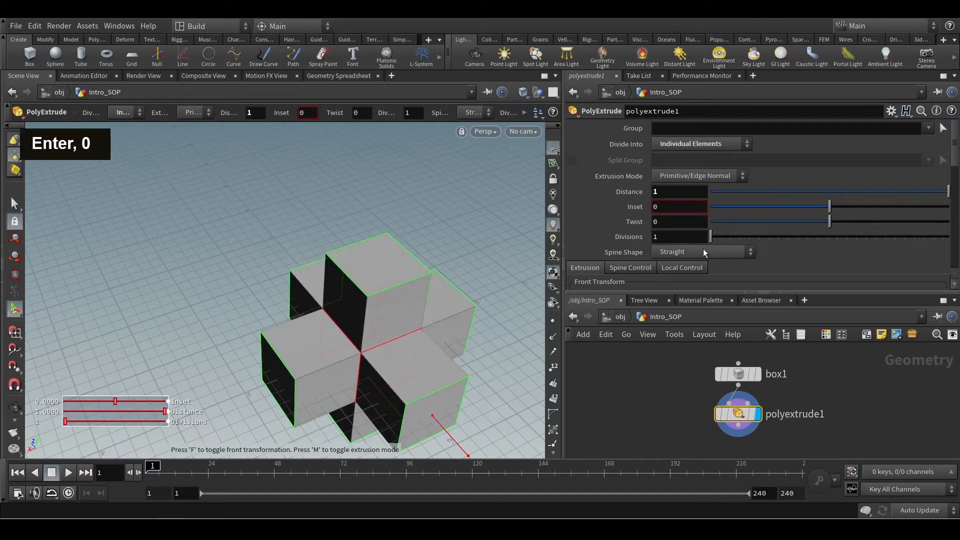
pyautogui.moveTo(826, 210); pyautogui.dragTo(846, 208)
# Look through the PolyExtrude's Front Transform and Output Geometry and Groups options.
pyautogui.scroll(-2, 881, 161)
pyautogui.scroll(-3, 882, 161)
pyautogui.scroll(-1, 844, 213)
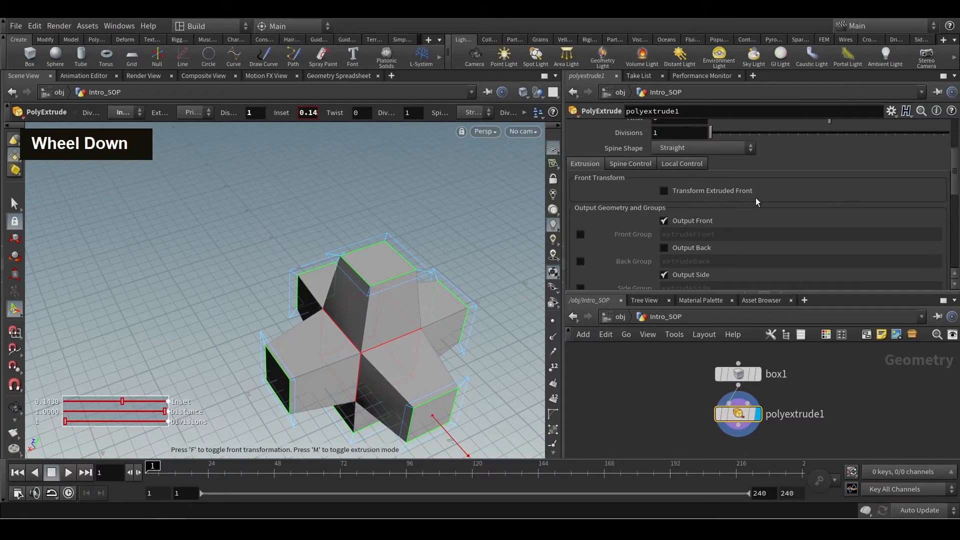
pyautogui.scroll(-2, 656, 283)
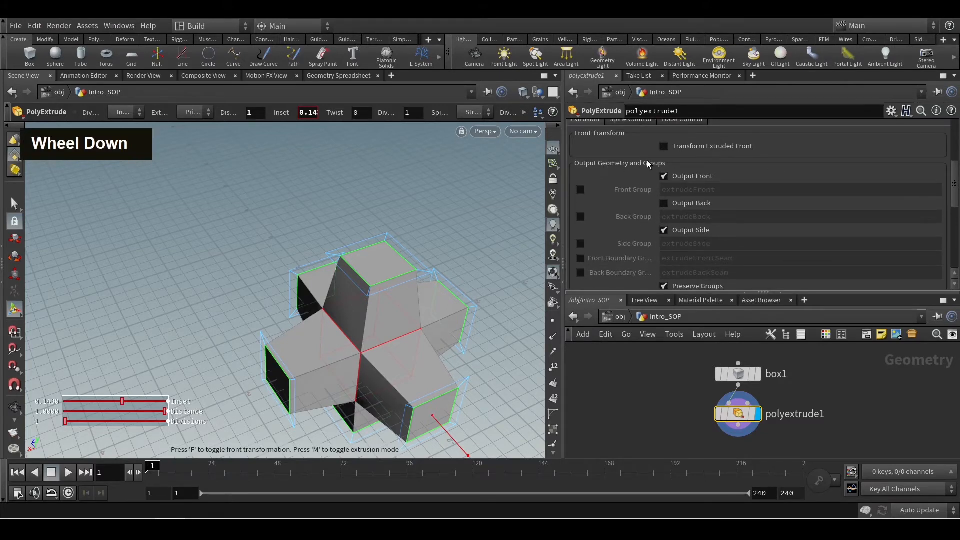
pyautogui.scroll(3, 857, 199)
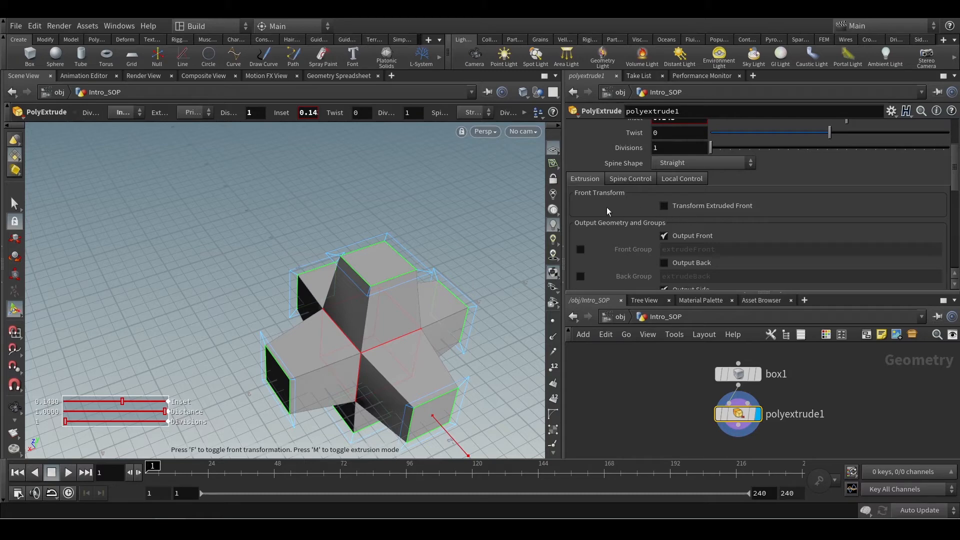
pyautogui.scroll(-3, 799, 208)
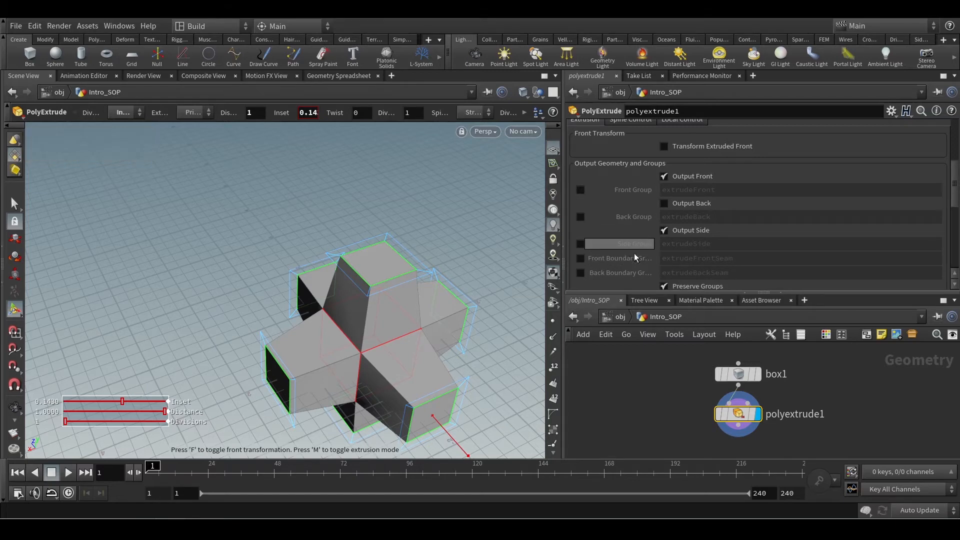
pyautogui.keyDown('alt'); pyautogui.scroll(3, 385, 350); pyautogui.keyUp('alt')
pyautogui.keyDown('alt'); pyautogui.scroll(-1, 392, 336); pyautogui.keyUp('alt')
pyautogui.keyDown('alt'); pyautogui.scroll(-2, 392, 336); pyautogui.keyUp('alt')
# Inspect the front and side faces of the tapered arms from several angles.
pyautogui.keyDown('alt'); pyautogui.click(420, 298); pyautogui.keyUp('alt')
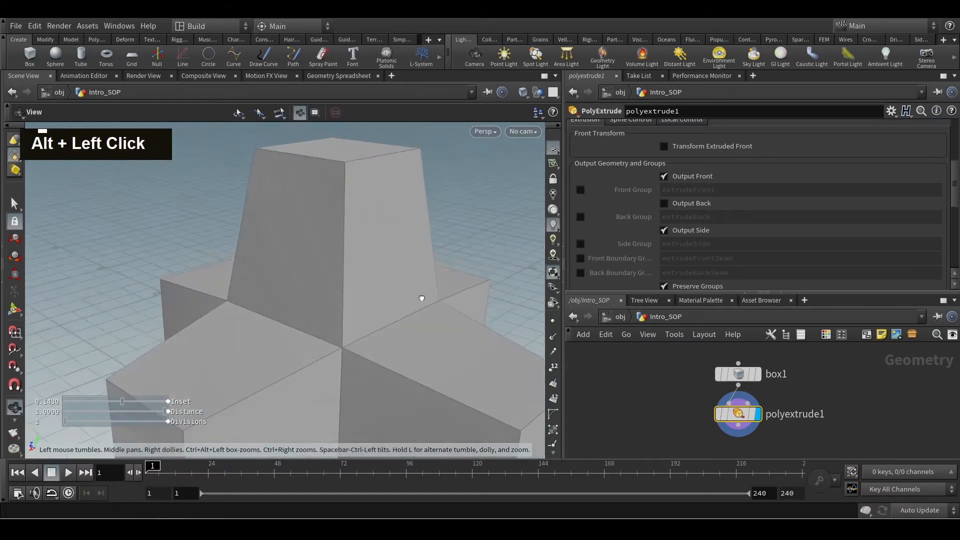
pyautogui.keyDown('alt'); pyautogui.scroll(-3, 420, 298); pyautogui.keyUp('alt')
pyautogui.keyDown('alt'); pyautogui.scroll(-2, 418, 312); pyautogui.keyUp('alt')
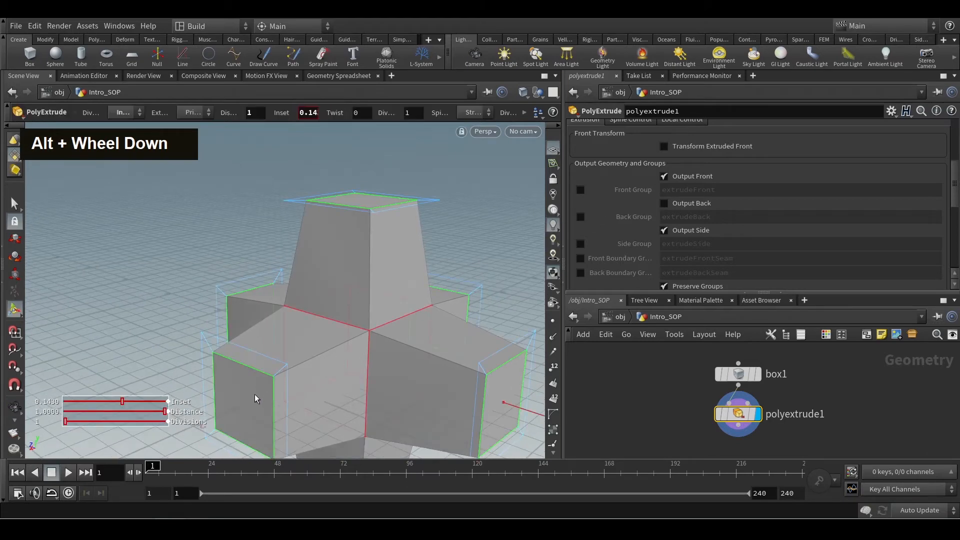
pyautogui.keyDown('alt'); pyautogui.scroll(-2, 370, 234); pyautogui.keyUp('alt')
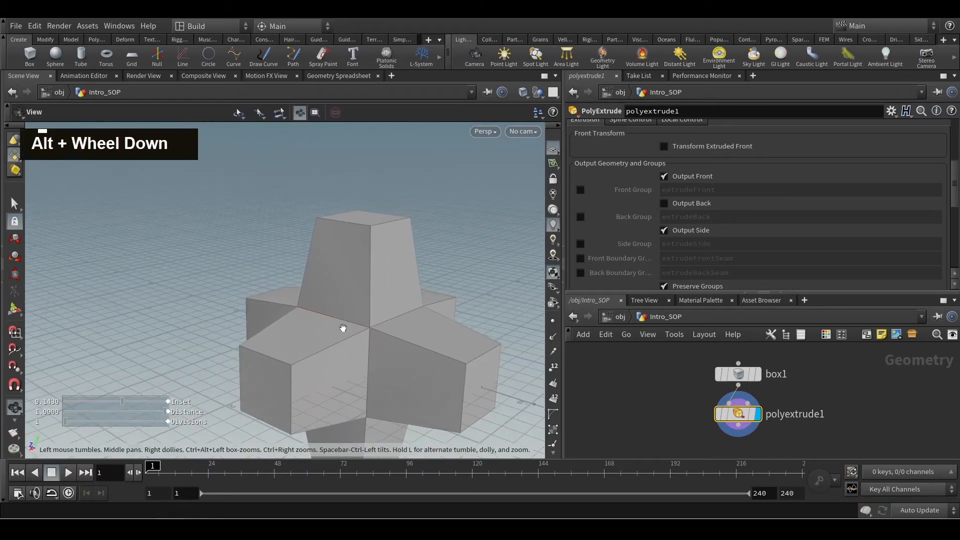
pyautogui.keyDown('alt'); pyautogui.moveTo(343, 326); pyautogui.dragTo(314, 392); pyautogui.keyUp('alt')
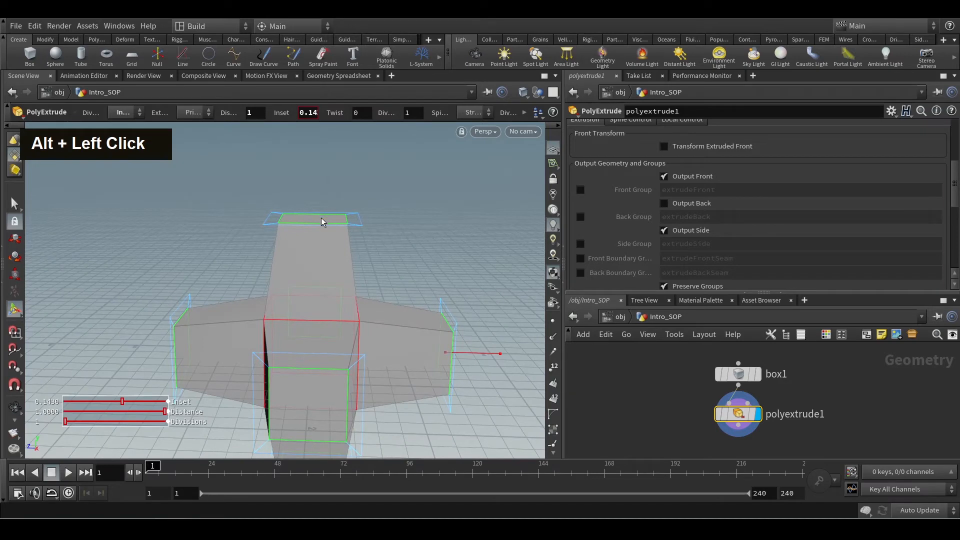
pyautogui.keyDown('alt'); pyautogui.moveTo(321, 217); pyautogui.dragTo(293, 361); pyautogui.keyUp('alt')
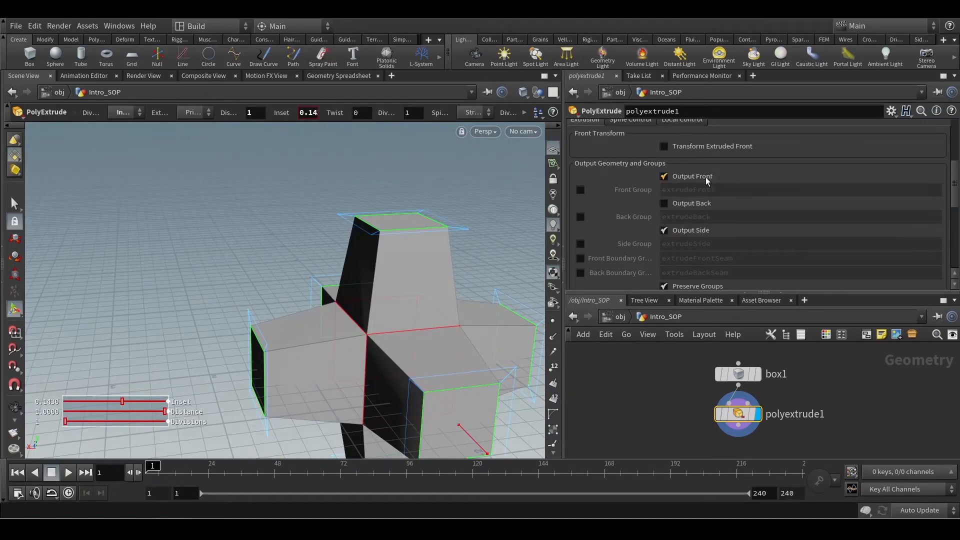
# Turn off Output Front, look at the open ends of the arms, and turn Output Front back on.
pyautogui.click(665, 177)
pyautogui.keyDown('alt'); pyautogui.moveTo(469, 214); pyautogui.dragTo(535, 235); pyautogui.keyUp('alt')
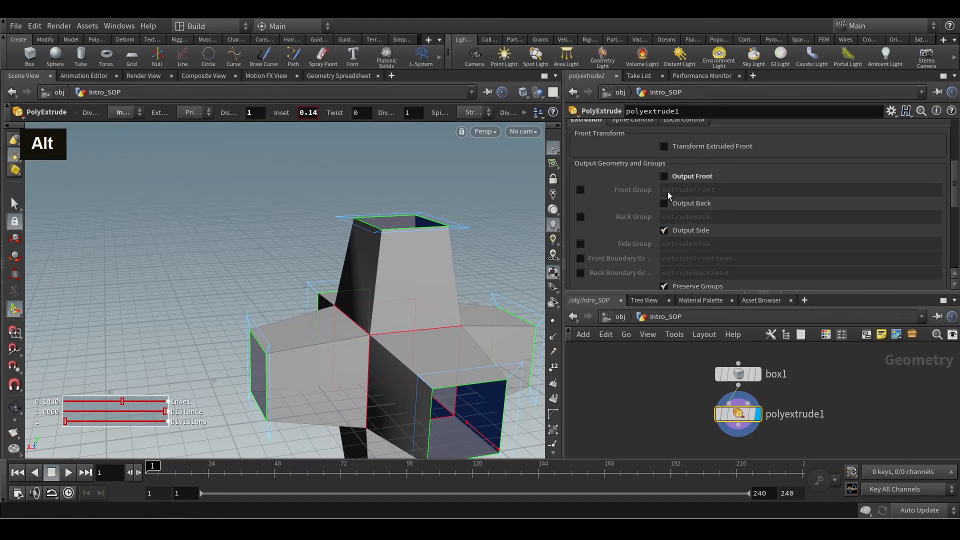
pyautogui.click(664, 176)
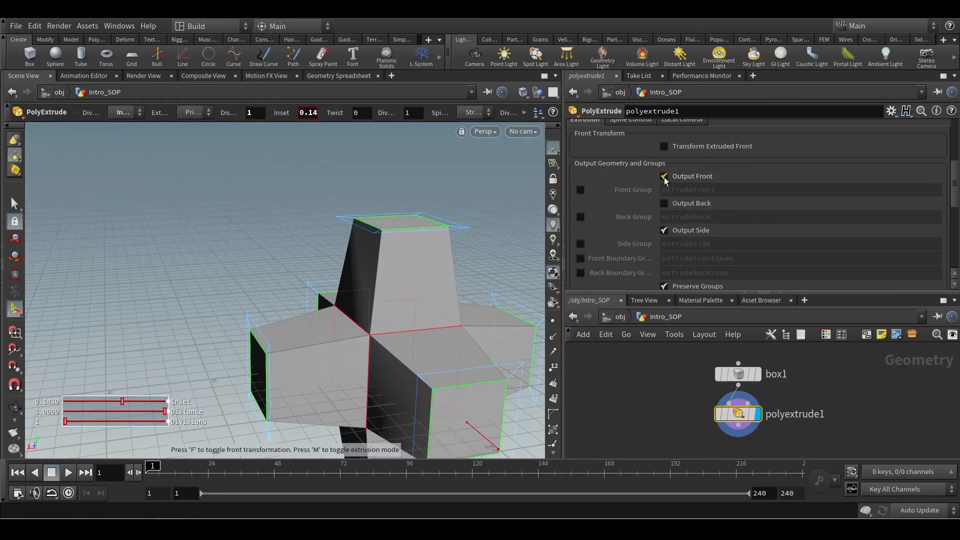
# Turn off the PolyExtrude's Output Side, look at the detached end faces, and turn Output Side back on.
pyautogui.click(664, 230)
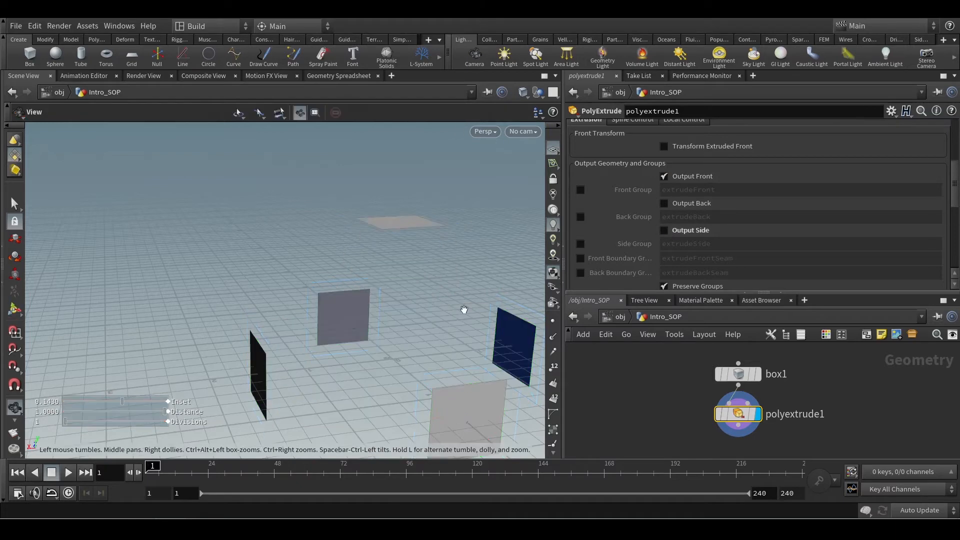
pyautogui.keyDown('alt'); pyautogui.scroll(-3, 459, 313); pyautogui.keyUp('alt')
pyautogui.keyDown('alt'); pyautogui.moveTo(459, 313); pyautogui.dragTo(432, 347); pyautogui.keyUp('alt')
pyautogui.press('Return')
pyautogui.click(664, 230)
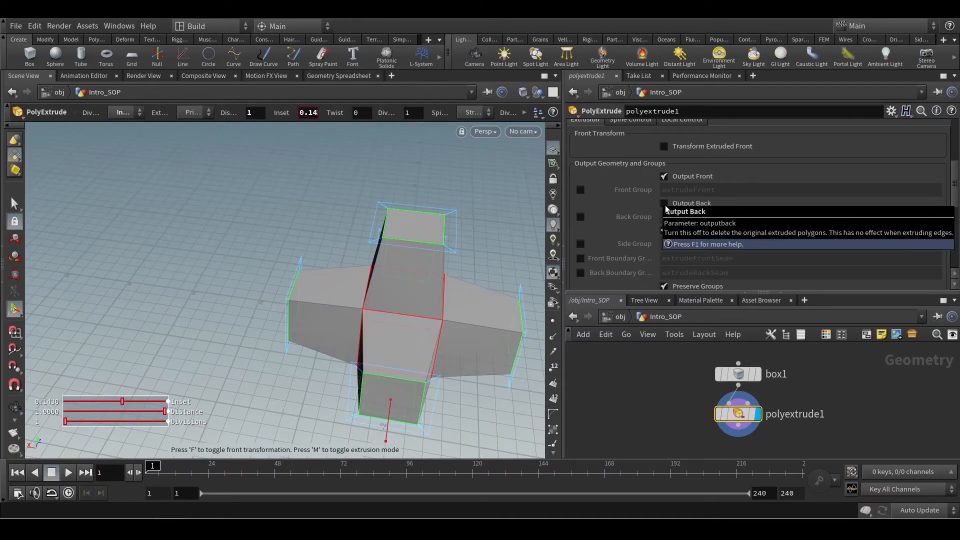
# Turn on Output Back for the PolyExtrude and look at where the arms meet the original box.
pyautogui.click(664, 203)
pyautogui.keyDown('alt'); pyautogui.moveTo(332, 326); pyautogui.dragTo(388, 302); pyautogui.keyUp('alt')
pyautogui.keyDown('alt'); pyautogui.scroll(1, 389, 306); pyautogui.keyUp('alt')
pyautogui.keyDown('alt'); pyautogui.scroll(2, 388, 307); pyautogui.keyUp('alt')
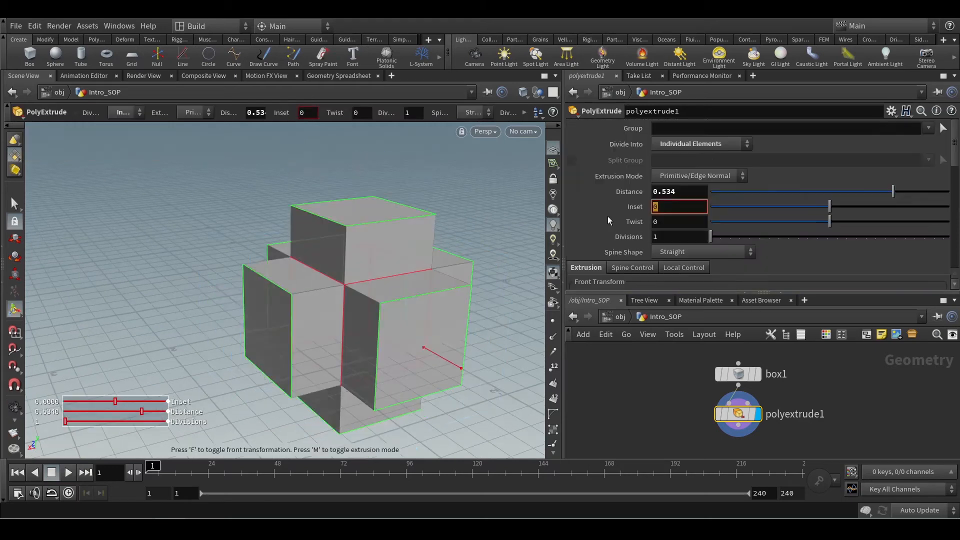
# Set the PolyExtrude's Inset to 0 and its Distance to 1 to get straight arms.
pyautogui.write('0')
pyautogui.press('Return')
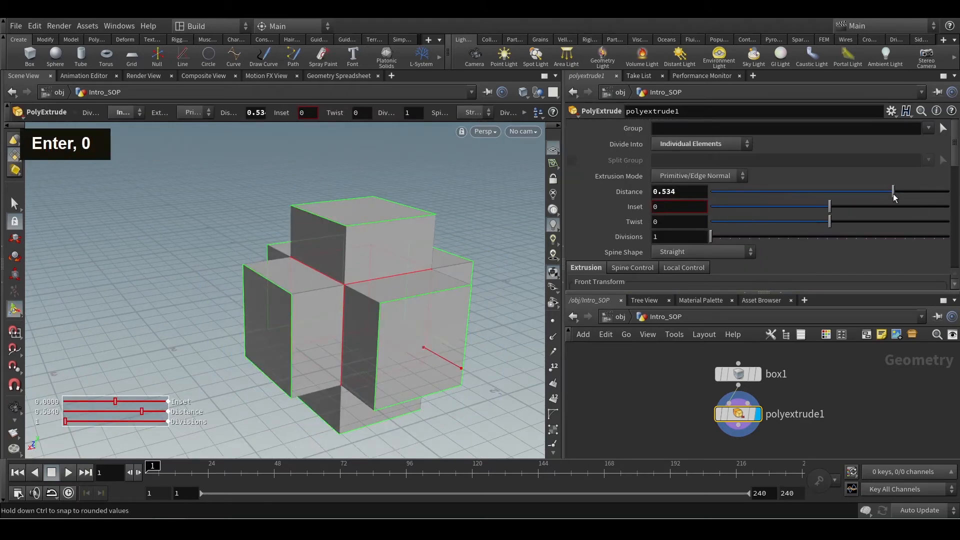
pyautogui.moveTo(892, 191); pyautogui.dragTo(948, 192)
pyautogui.keyDown('alt'); pyautogui.scroll(-2, 438, 216); pyautogui.keyUp('alt')
pyautogui.keyDown('alt'); pyautogui.scroll(-2, 439, 216); pyautogui.keyUp('alt')
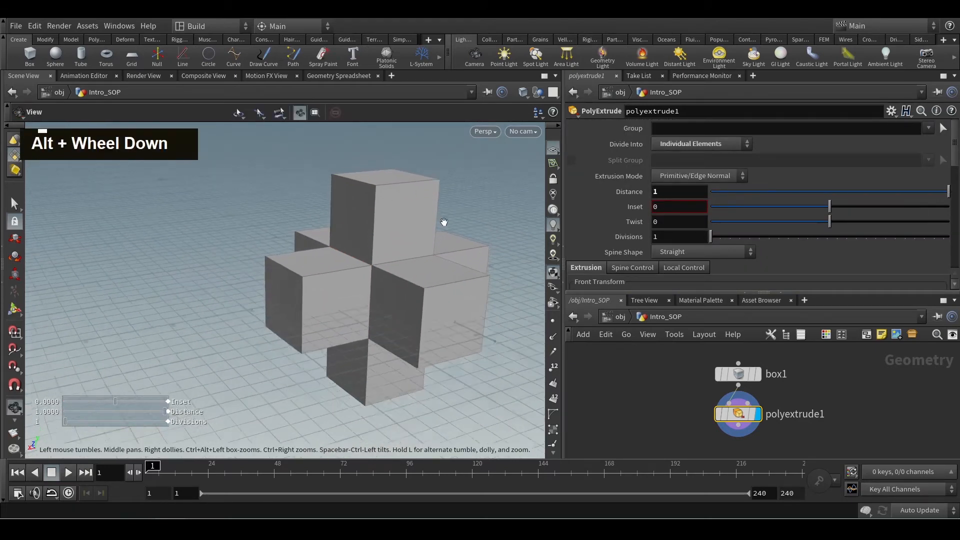
pyautogui.moveTo(443, 221)
pyautogui.keyDown('alt'); pyautogui.mouseDown()
pyautogui.moveTo(461, 244)
pyautogui.moveTo(443, 238)
pyautogui.mouseUp(); pyautogui.keyUp('alt')
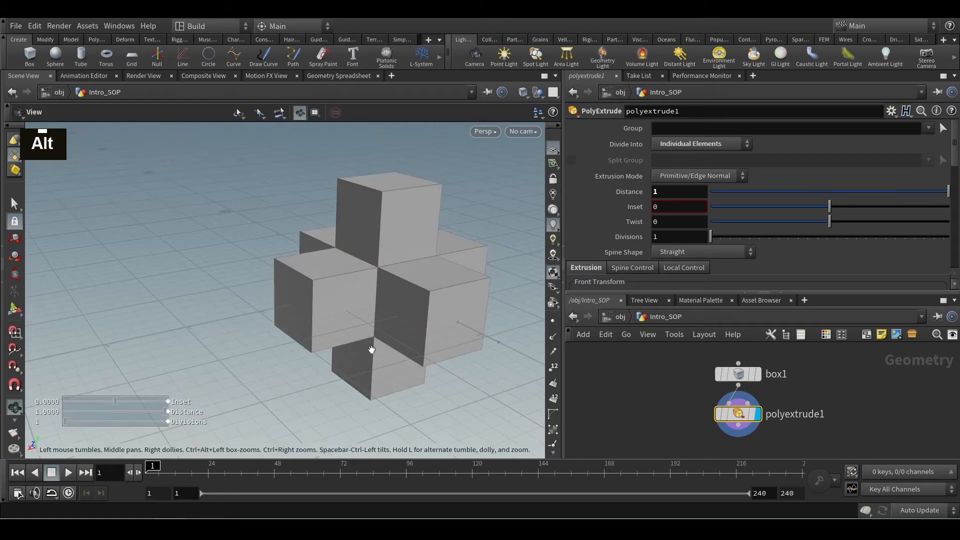
pyautogui.keyDown('alt'); pyautogui.moveTo(370, 348); pyautogui.dragTo(386, 369, button='middle'); pyautogui.keyUp('alt')
pyautogui.keyDown('alt'); pyautogui.moveTo(386, 369); pyautogui.dragTo(437, 369); pyautogui.keyUp('alt')
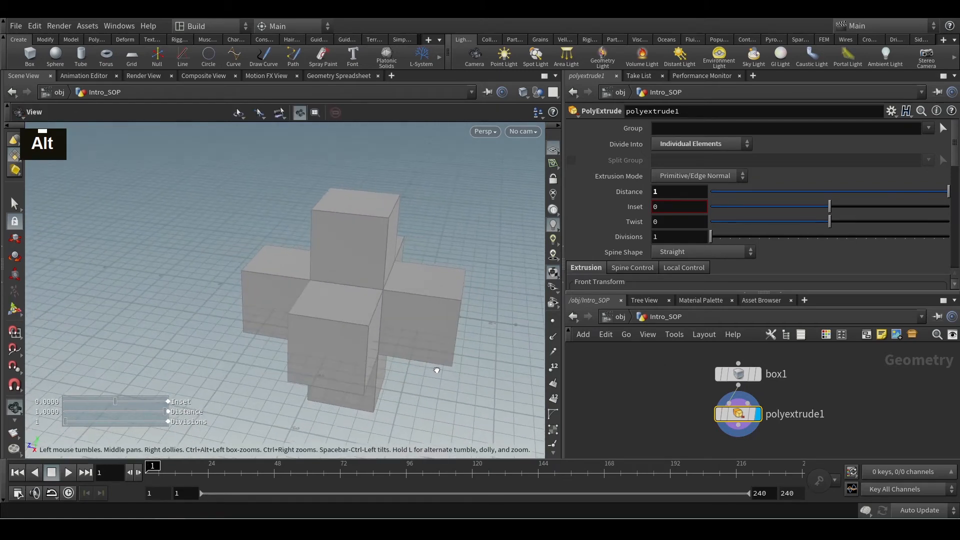
# Display the primitive numbers on the extruded geometry in the viewport.
pyautogui.click(554, 399)
pyautogui.keyDown('alt'); pyautogui.moveTo(439, 364); pyautogui.dragTo(508, 310); pyautogui.keyUp('alt')
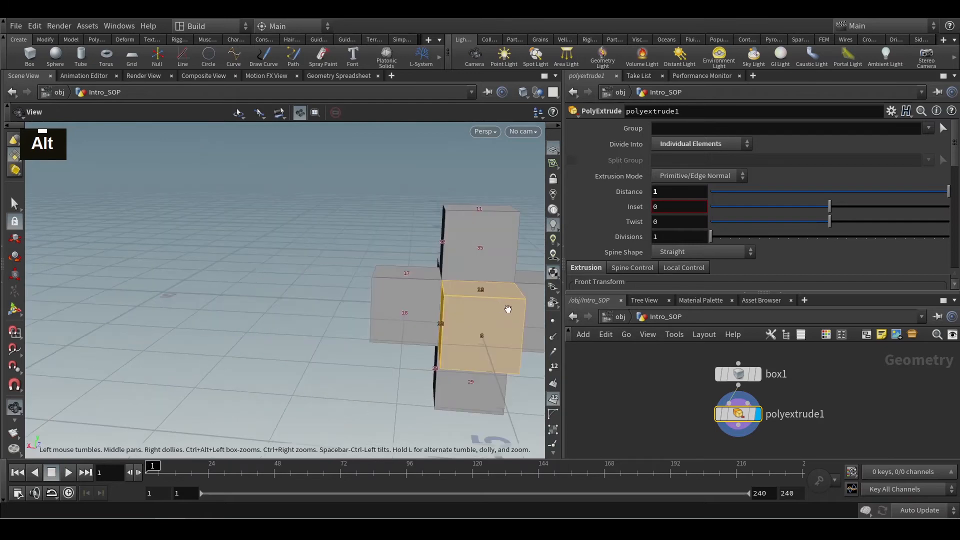
pyautogui.keyDown('alt'); pyautogui.moveTo(428, 372); pyautogui.dragTo(409, 349); pyautogui.keyUp('alt')
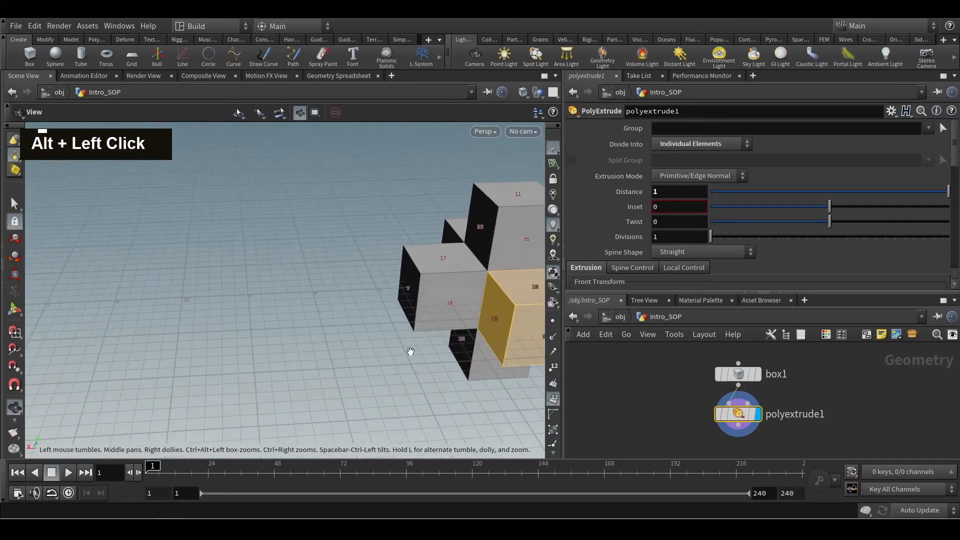
# Select individual faces on the extruded arms and examine their primitive numbers from several sides.
pyautogui.press('s')
pyautogui.keyDown('alt'); pyautogui.moveTo(379, 241); pyautogui.dragTo(449, 302); pyautogui.keyUp('alt')
pyautogui.click(448, 301)
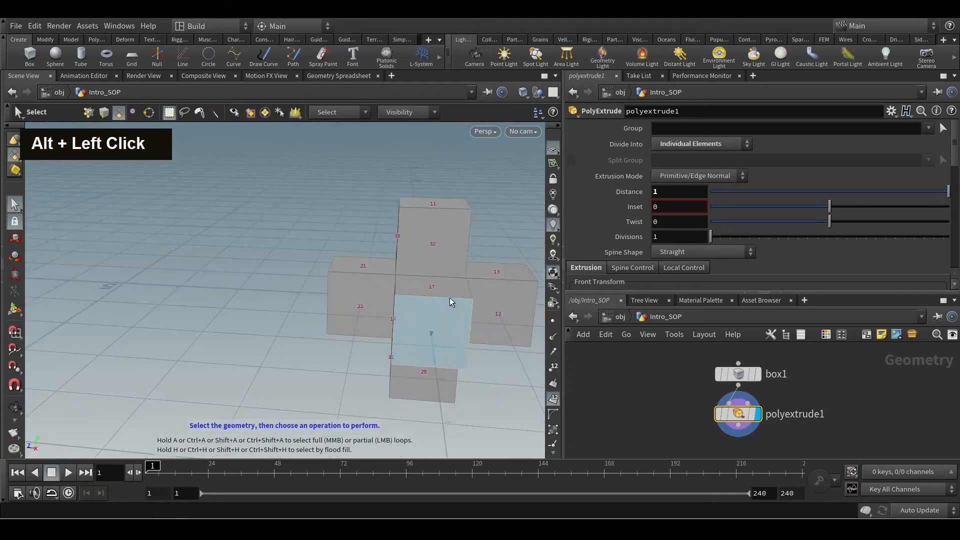
pyautogui.click(448, 235)
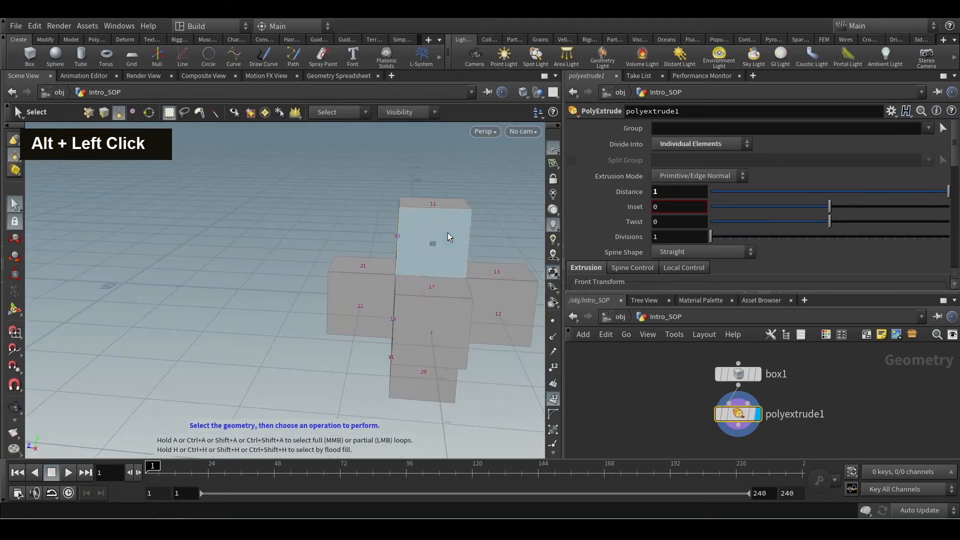
pyautogui.click(351, 289)
pyautogui.click(407, 385)
pyautogui.keyDown('alt'); pyautogui.moveTo(332, 401); pyautogui.dragTo(488, 408); pyautogui.keyUp('alt')
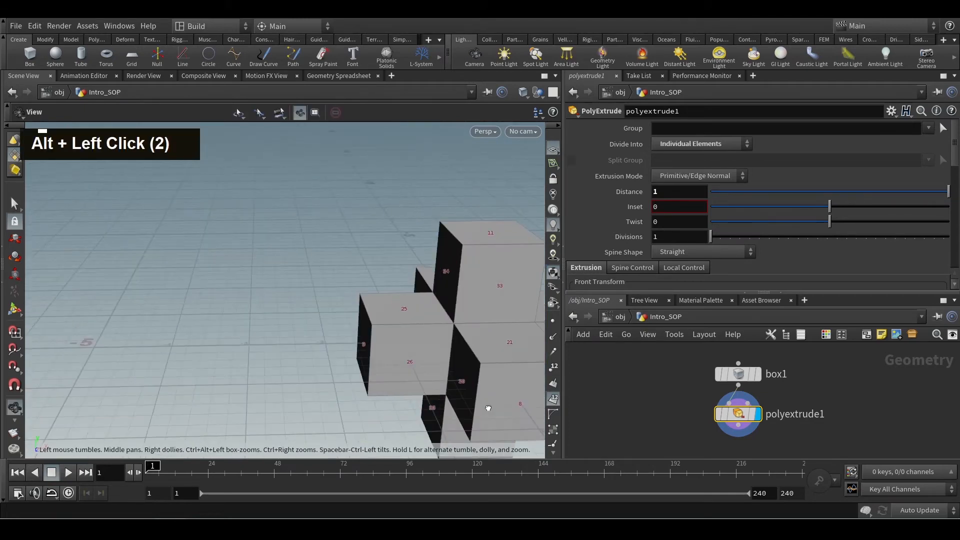
pyautogui.click(412, 331)
pyautogui.keyDown('alt'); pyautogui.scroll(-2, 424, 345); pyautogui.keyUp('alt')
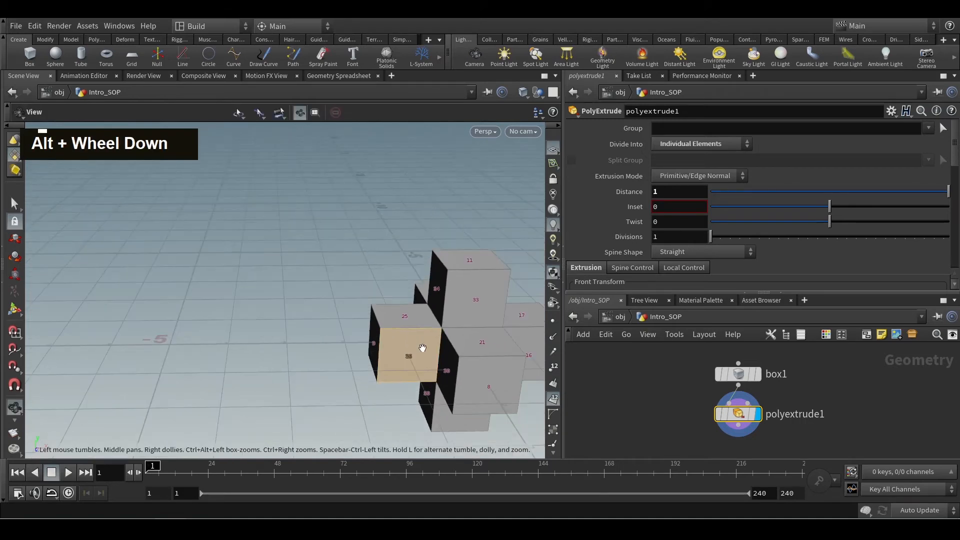
pyautogui.keyDown('alt'); pyautogui.moveTo(422, 347); pyautogui.dragTo(333, 339, button='middle'); pyautogui.keyUp('alt')
pyautogui.keyDown('alt'); pyautogui.scroll(-3, 332, 340); pyautogui.keyUp('alt')
pyautogui.keyDown('alt'); pyautogui.moveTo(332, 340); pyautogui.dragTo(281, 321); pyautogui.keyUp('alt')
pyautogui.keyDown('alt'); pyautogui.scroll(3, 397, 354); pyautogui.keyUp('alt')
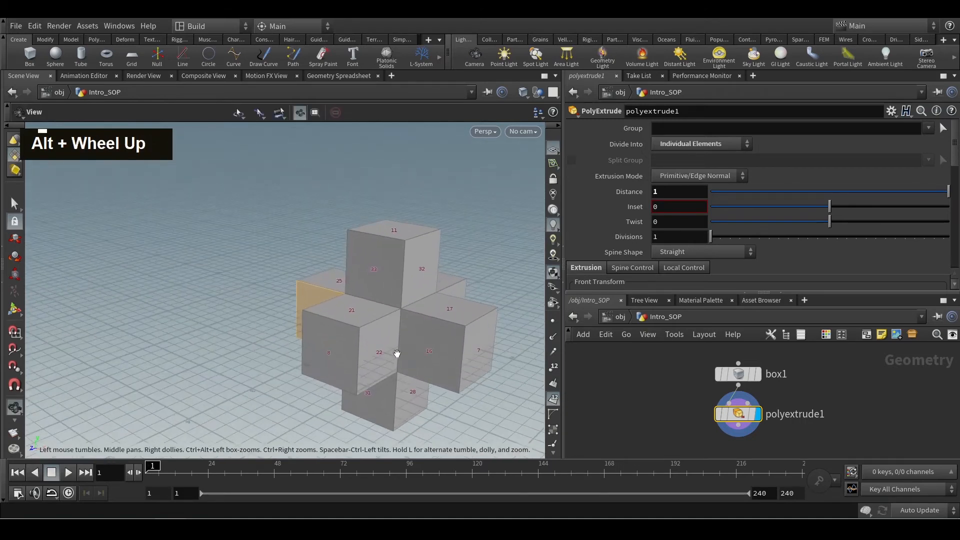
pyautogui.keyDown('alt'); pyautogui.moveTo(396, 354); pyautogui.dragTo(335, 341, button='middle'); pyautogui.keyUp('alt')
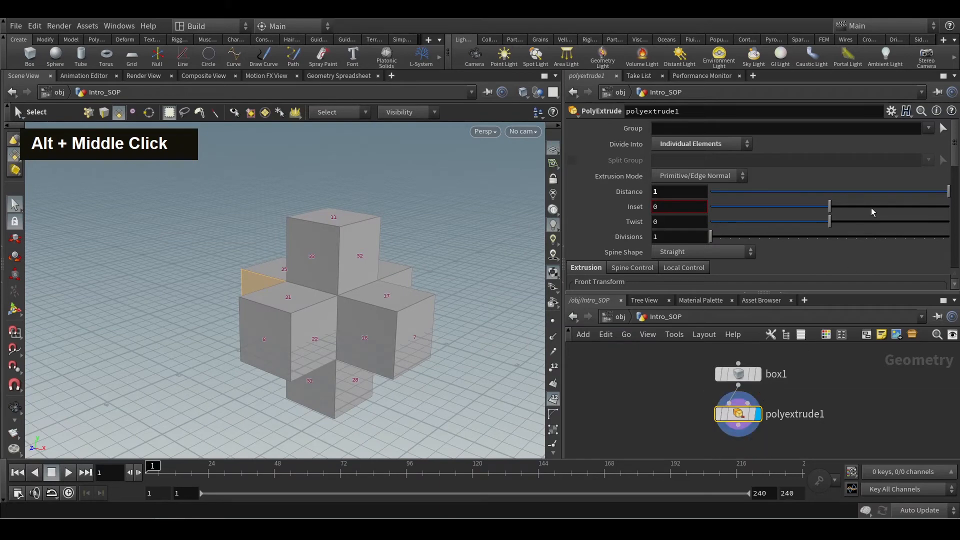
# Compare polyextrude1's geometry info with Output Back on and off, leaving Output Back turned on.
pyautogui.moveTo(953, 154); pyautogui.dragTo(953, 193)
pyautogui.middleClick(744, 416)
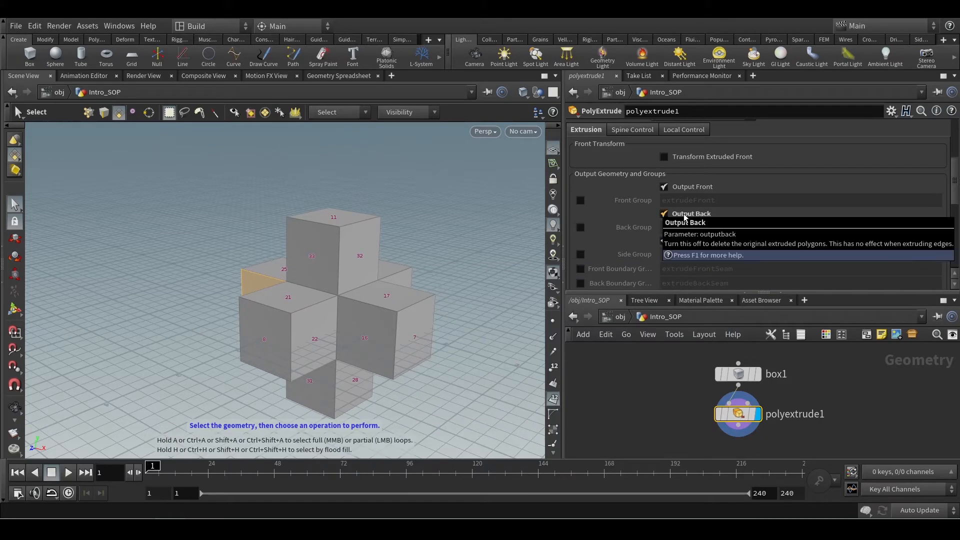
pyautogui.click(665, 214)
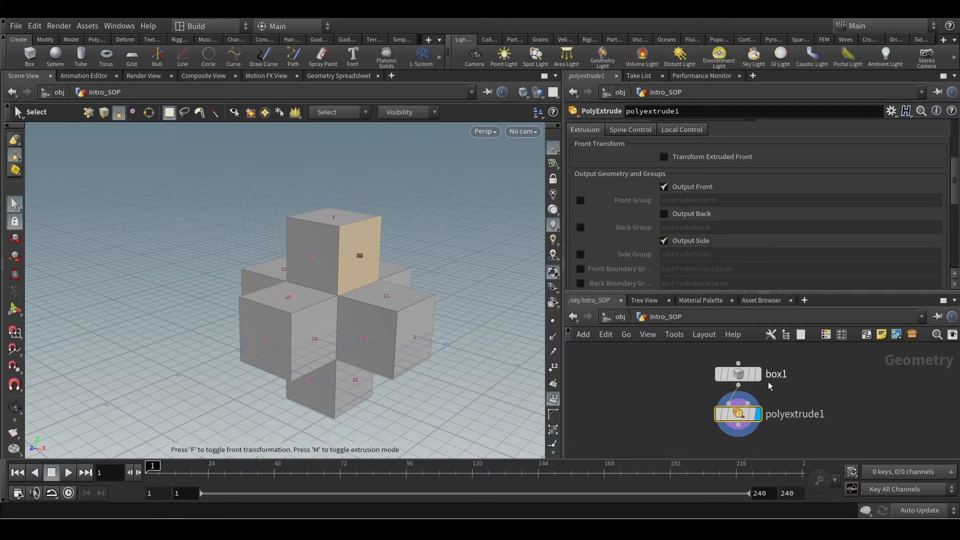
pyautogui.middleClick(745, 418)
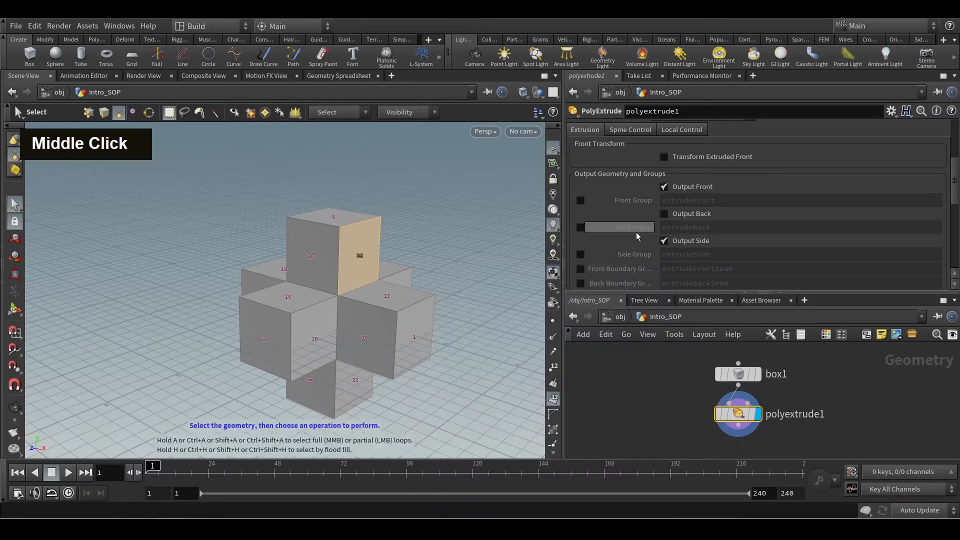
pyautogui.click(665, 214)
pyautogui.middleClick(738, 413)
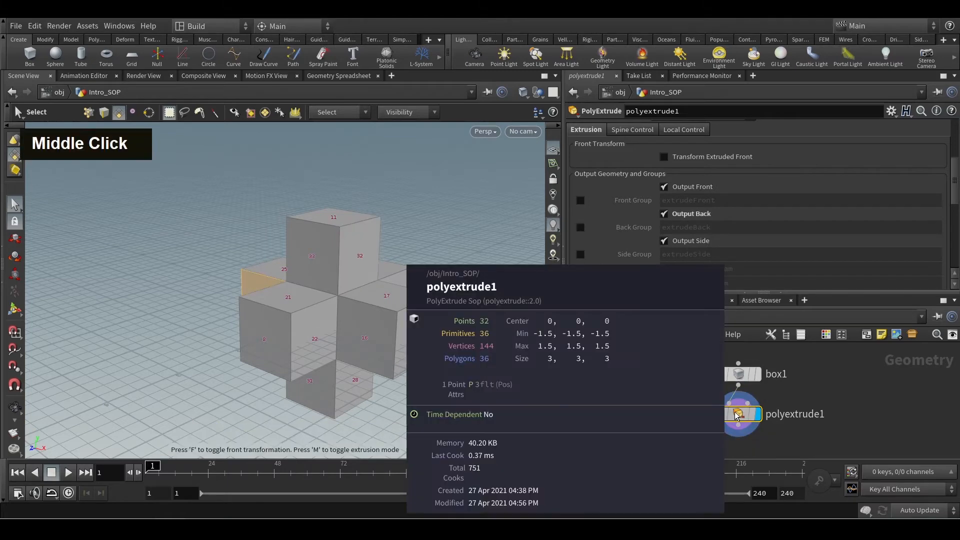
pyautogui.keyDown('alt'); pyautogui.scroll(4, 343, 332); pyautogui.keyUp('alt')
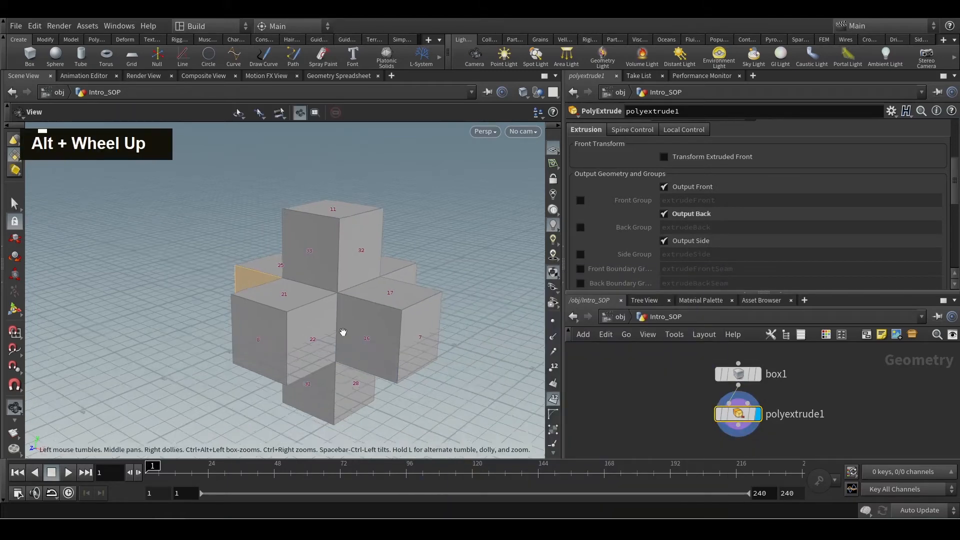
# Turn off Output Front and select the original box face inside one of the open arms.
pyautogui.click(679, 191)
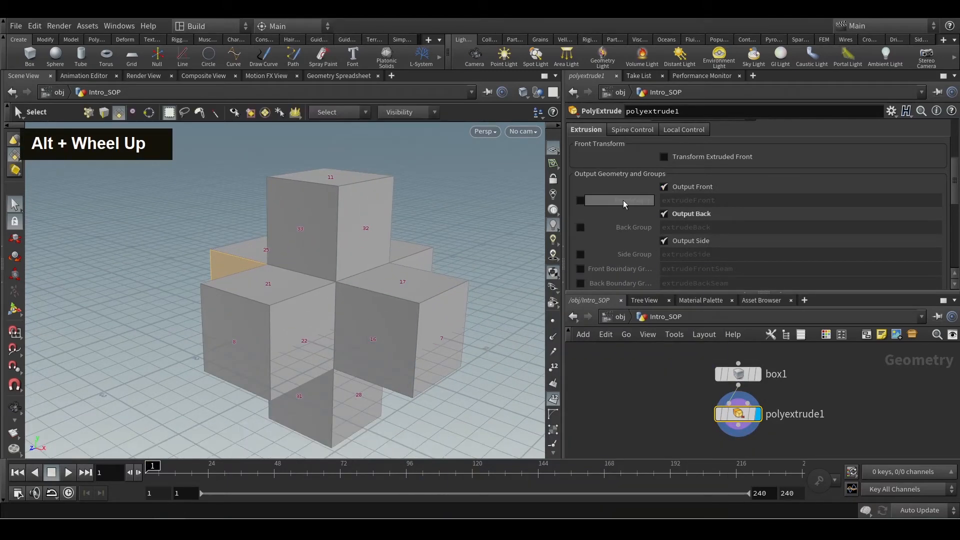
pyautogui.keyDown('alt'); pyautogui.moveTo(350, 300); pyautogui.dragTo(420, 322); pyautogui.keyUp('alt')
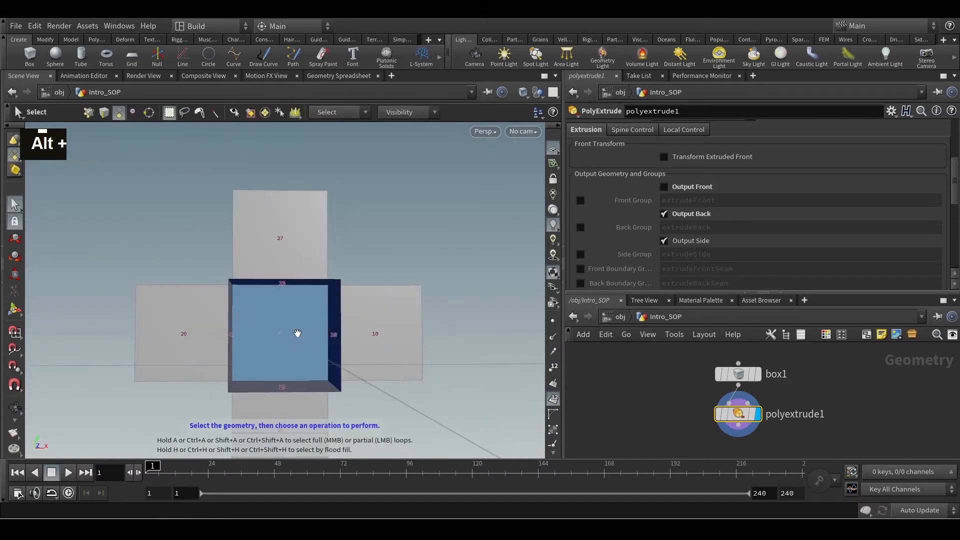
pyautogui.keyDown('alt'); pyautogui.moveTo(349, 343); pyautogui.dragTo(298, 347); pyautogui.keyUp('alt')
pyautogui.press('s')
pyautogui.click(310, 364)
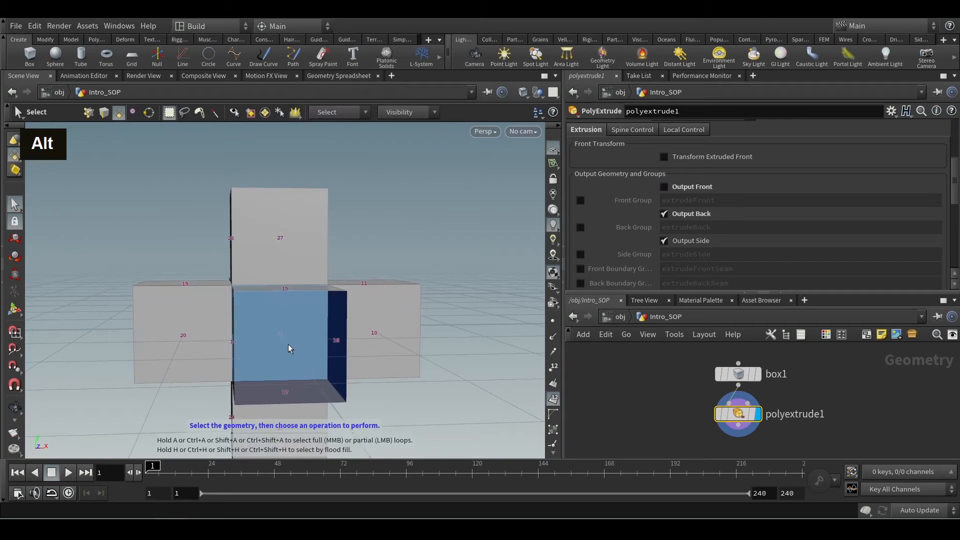
# Turn off Output Back, look through the hollow arms, and turn Output Back on again to examine the inner faces.
pyautogui.click(664, 214)
pyautogui.press('Escape')
pyautogui.keyDown('alt'); pyautogui.moveTo(310, 350); pyautogui.dragTo(212, 377); pyautogui.keyUp('alt')
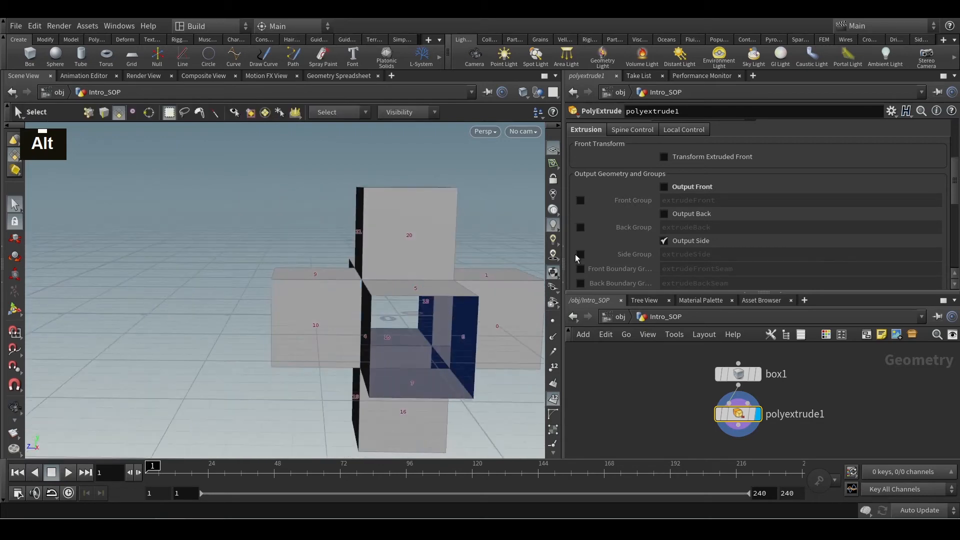
pyautogui.click(670, 216)
pyautogui.keyDown('alt'); pyautogui.moveTo(338, 413); pyautogui.dragTo(218, 366); pyautogui.keyUp('alt')
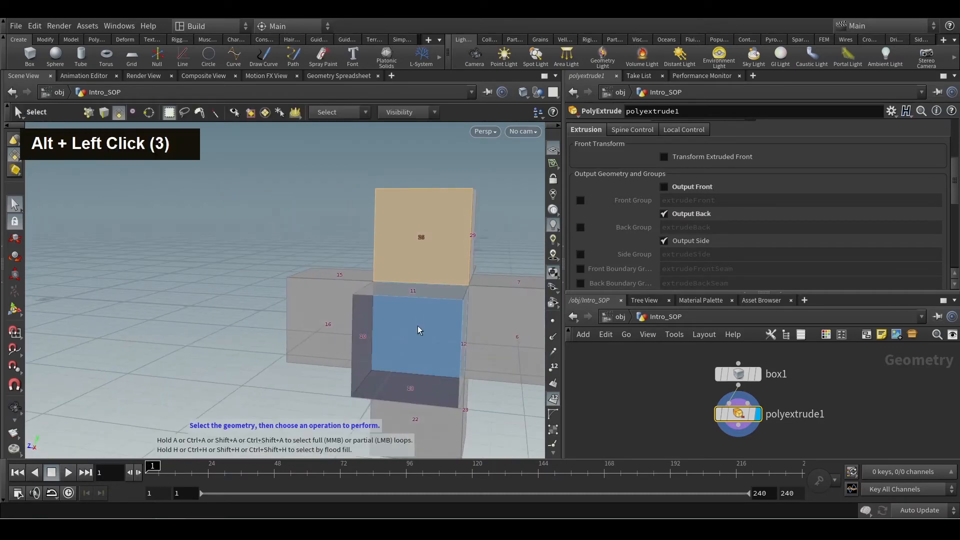
pyautogui.keyDown('alt'); pyautogui.moveTo(390, 356); pyautogui.dragTo(259, 455); pyautogui.keyUp('alt')
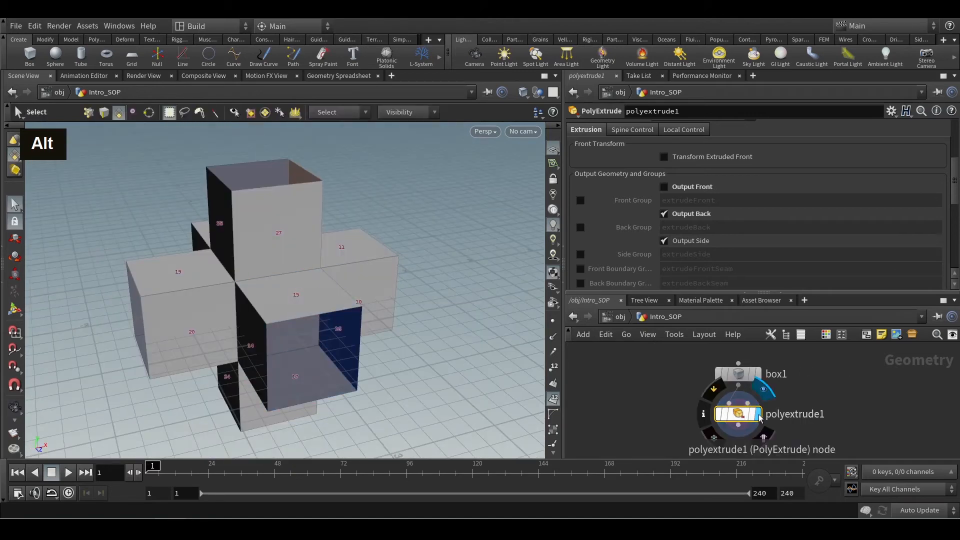
# Check polyextrude1's geometry info, turn Output Front back on, and check the info again.
pyautogui.middleClick(740, 415)
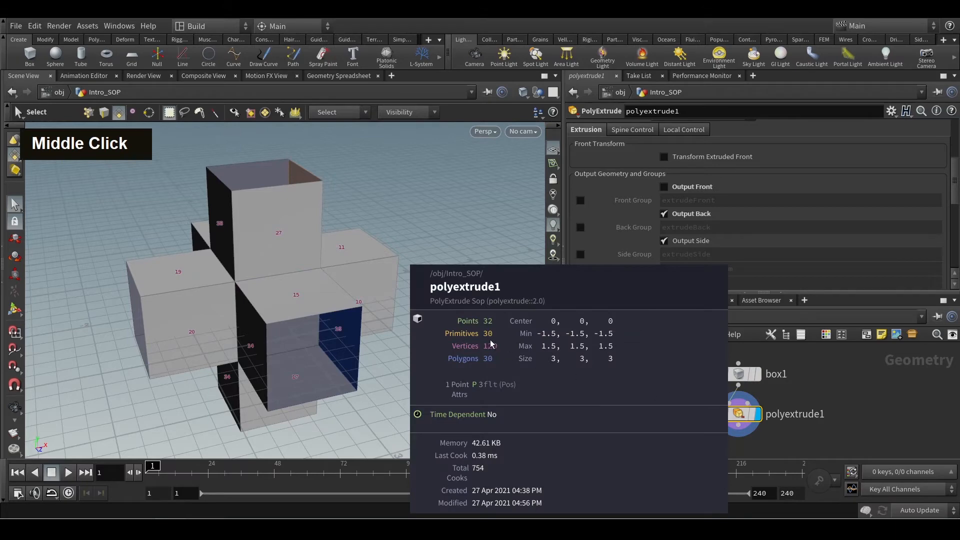
pyautogui.click(663, 186)
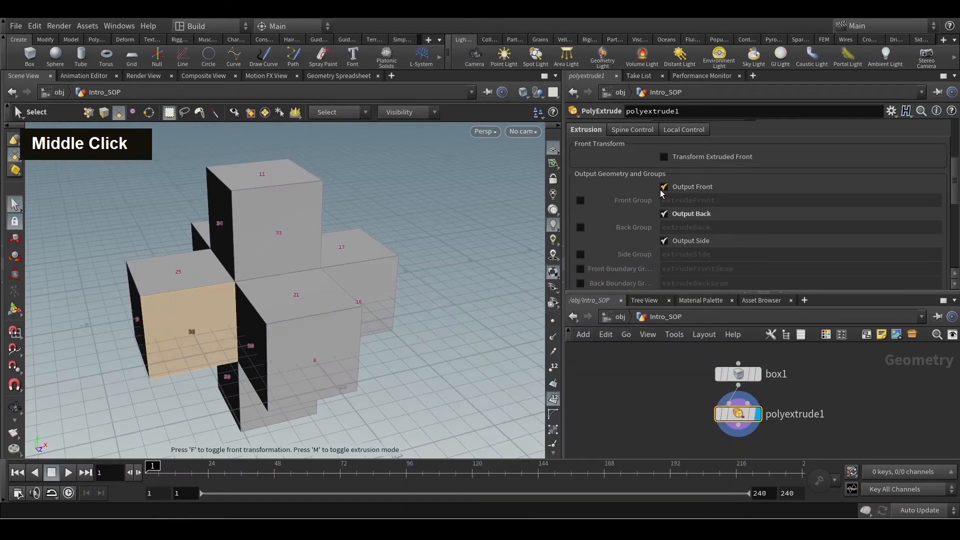
pyautogui.middleClick(746, 409)
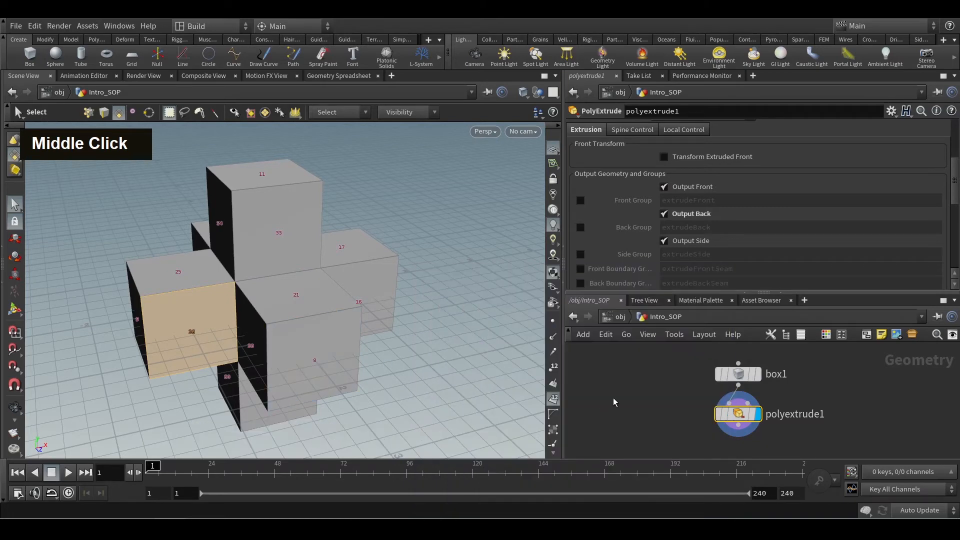
pyautogui.keyDown('alt'); pyautogui.scroll(-3, 339, 276); pyautogui.keyUp('alt')
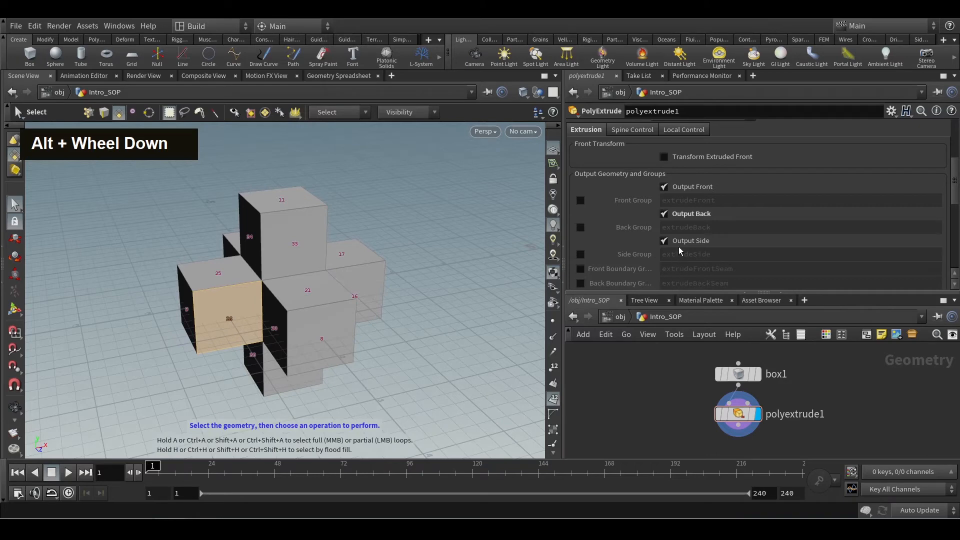
# Turn off both Output Front and Output Back, look inside the arms, and turn both options back on.
pyautogui.click(664, 188)
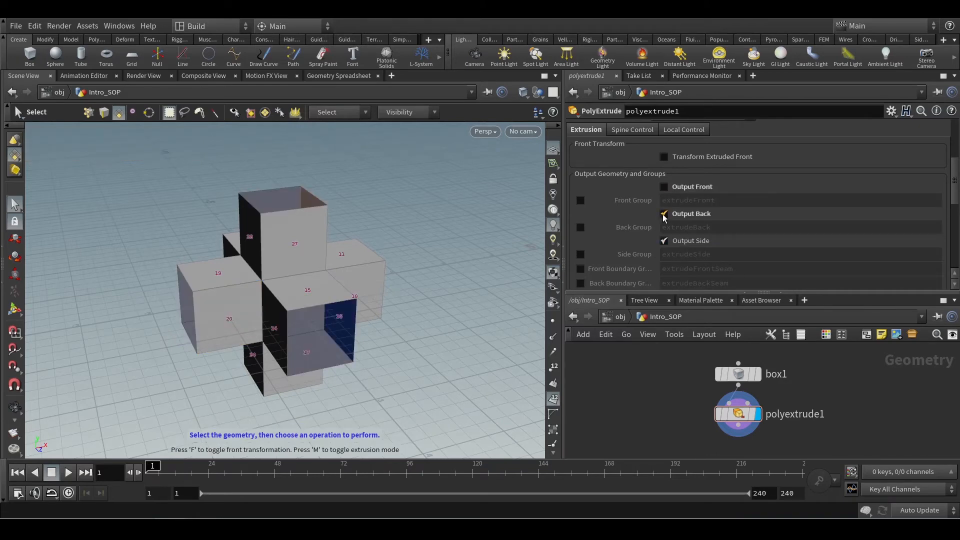
pyautogui.click(663, 214)
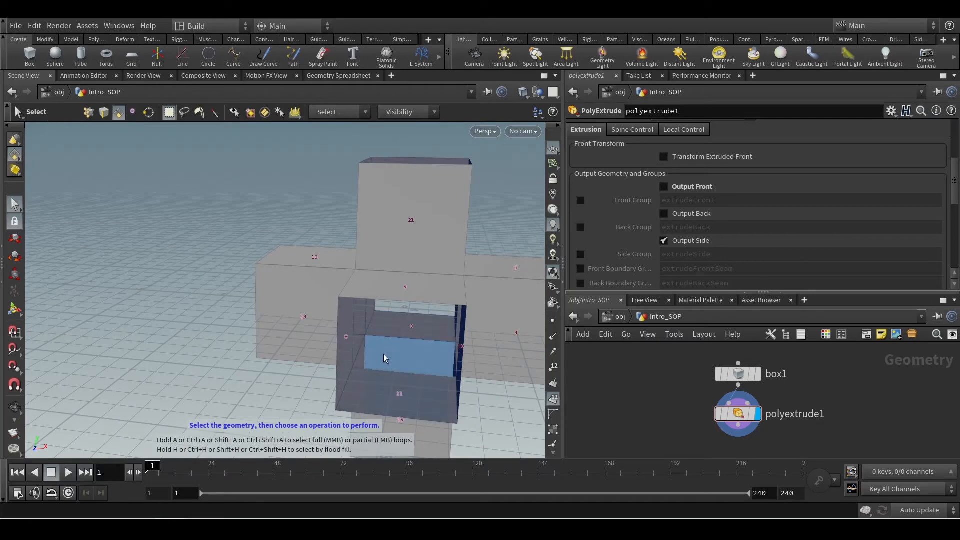
pyautogui.click(665, 189)
pyautogui.click(666, 215)
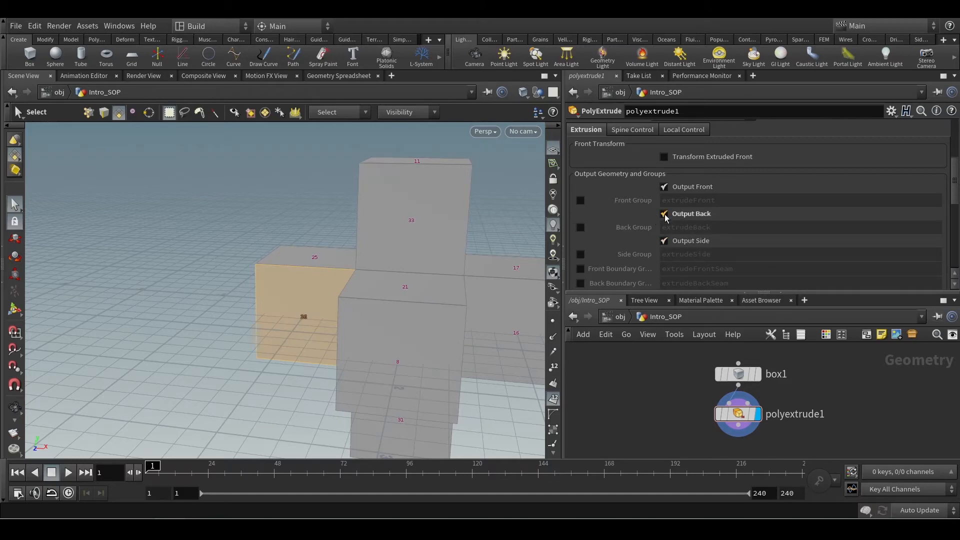
pyautogui.keyDown('alt'); pyautogui.scroll(-3, 425, 290); pyautogui.keyUp('alt')
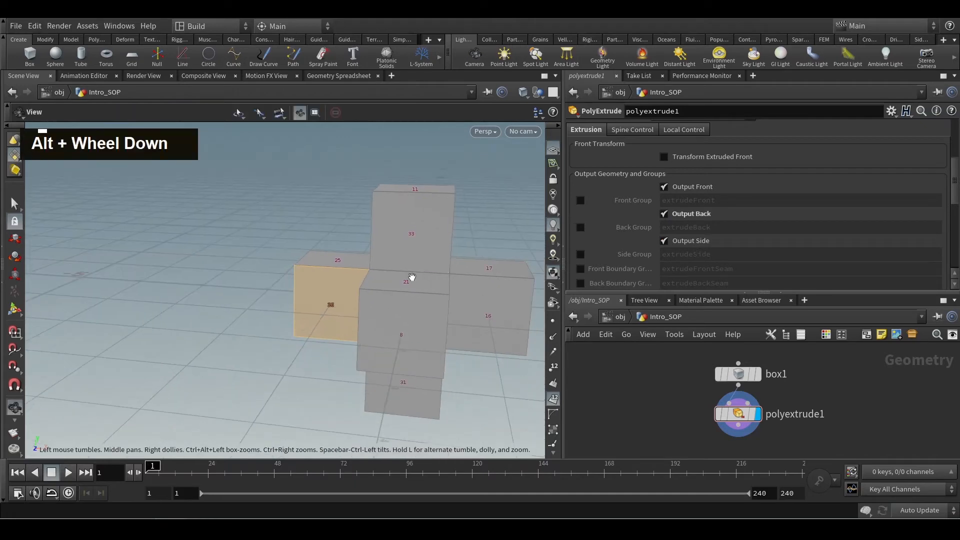
pyautogui.keyDown('alt'); pyautogui.moveTo(407, 280); pyautogui.dragTo(289, 280, button='middle'); pyautogui.keyUp('alt')
pyautogui.keyDown('alt'); pyautogui.moveTo(290, 280); pyautogui.dragTo(304, 300); pyautogui.keyUp('alt')
pyautogui.press('s')
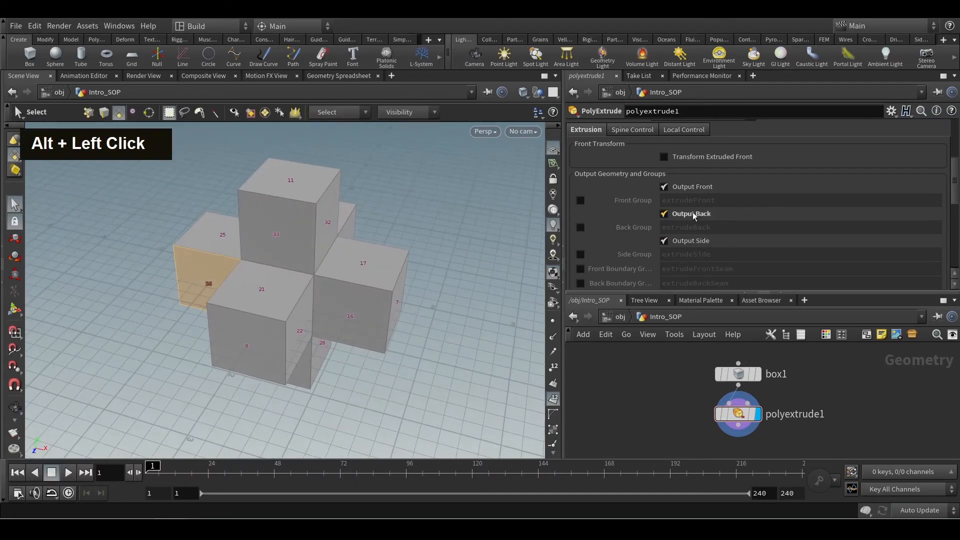
# Look inside the model at its inner faces, turn Output Back off to compare, and turn it back on.
pyautogui.keyDown('alt'); pyautogui.scroll(3, 255, 370); pyautogui.keyUp('alt')
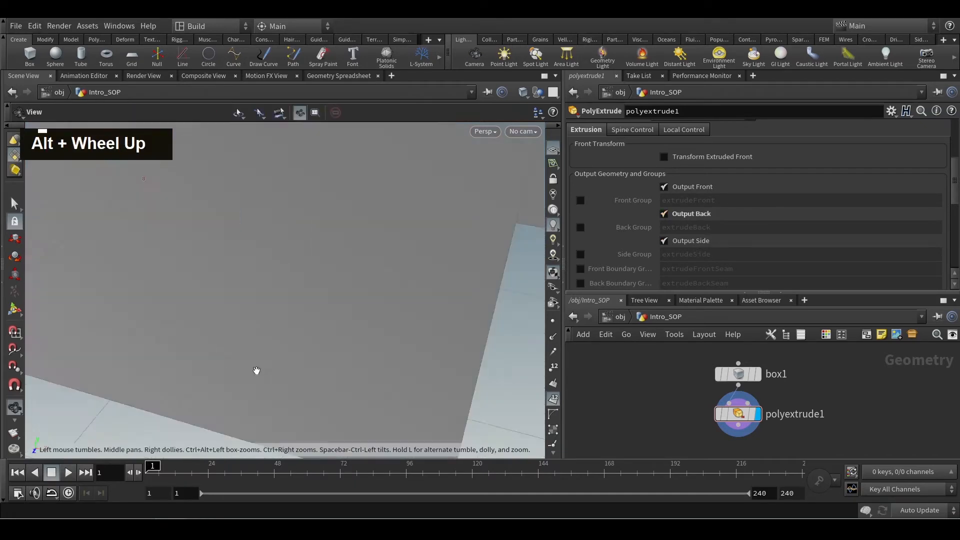
pyautogui.keyDown('alt'); pyautogui.moveTo(255, 371); pyautogui.dragTo(281, 330); pyautogui.keyUp('alt')
pyautogui.keyDown('alt'); pyautogui.scroll(3, 217, 300); pyautogui.keyUp('alt')
pyautogui.keyDown('alt'); pyautogui.moveTo(216, 299); pyautogui.dragTo(257, 203, button='middle'); pyautogui.keyUp('alt')
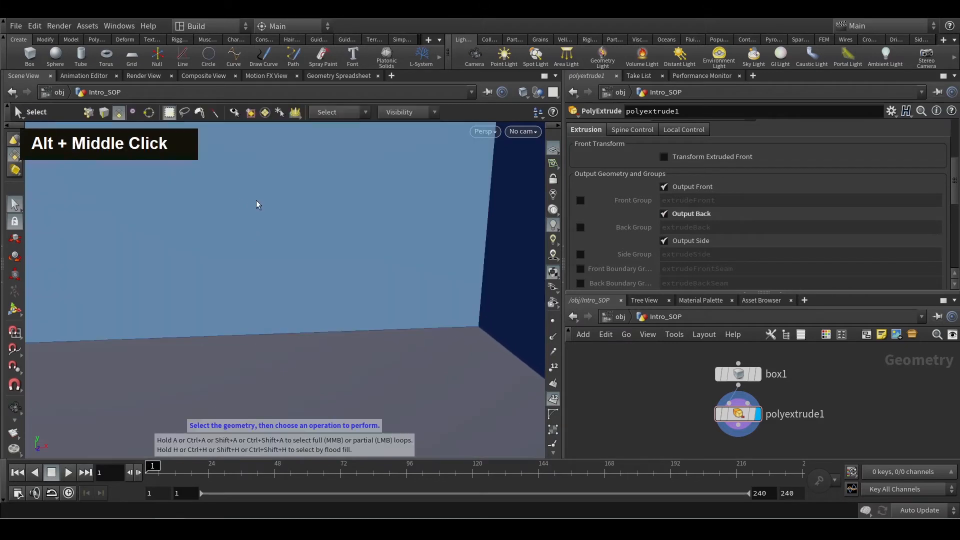
pyautogui.keyDown('alt'); pyautogui.scroll(-3, 260, 217); pyautogui.keyUp('alt')
pyautogui.keyDown('alt'); pyautogui.scroll(-5, 261, 225); pyautogui.keyUp('alt')
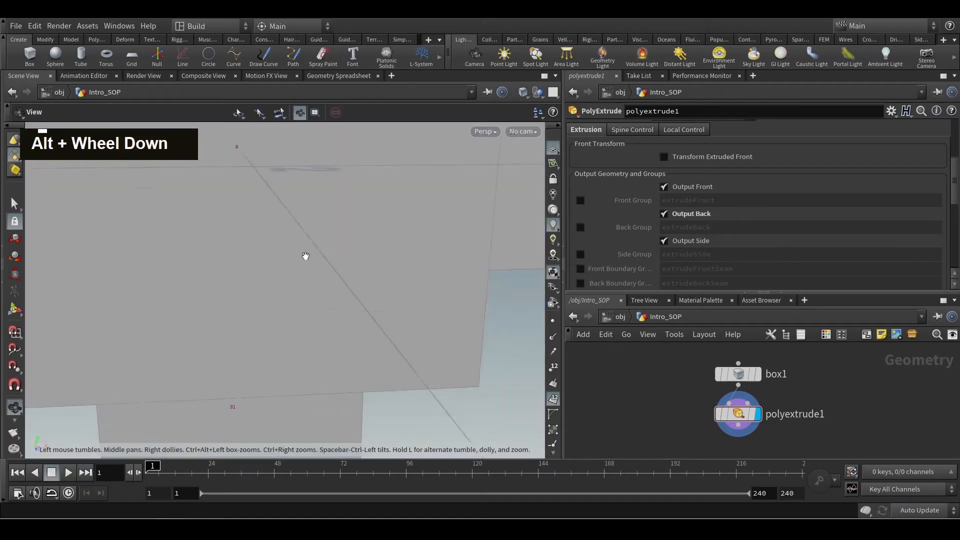
pyautogui.click(664, 214)
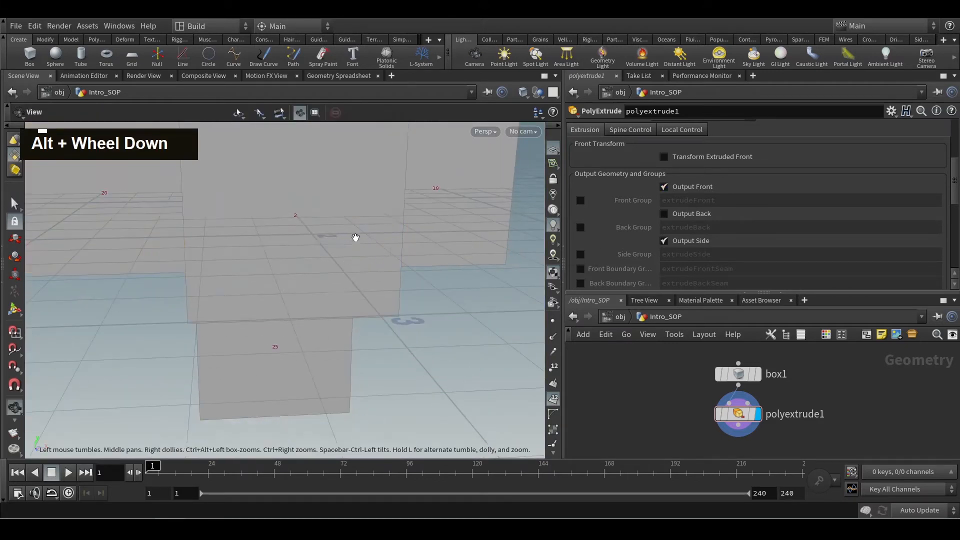
pyautogui.click(663, 213)
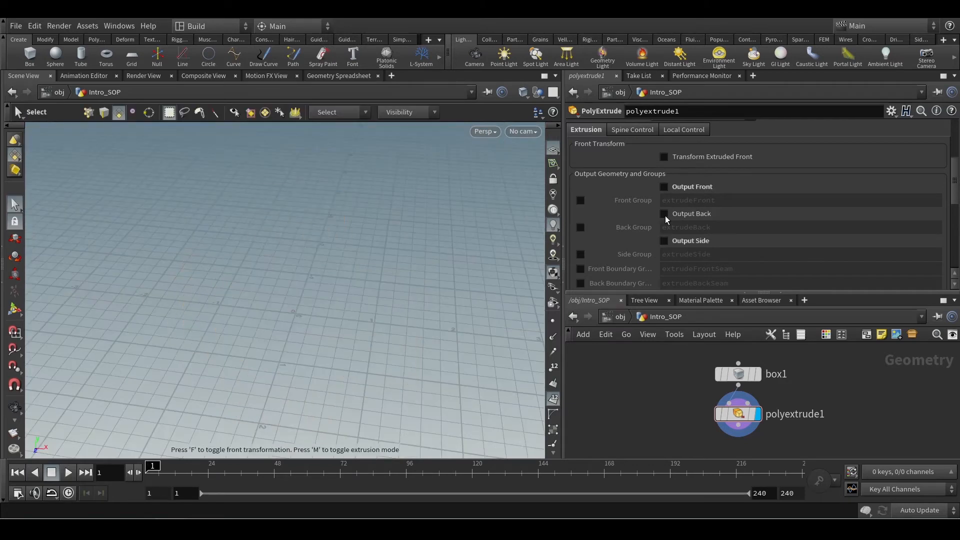
# Toggle polyextrude1's Output Back, Output Front and Output Side off and on again to compare their effects.
pyautogui.click(664, 215)
pyautogui.click(665, 185)
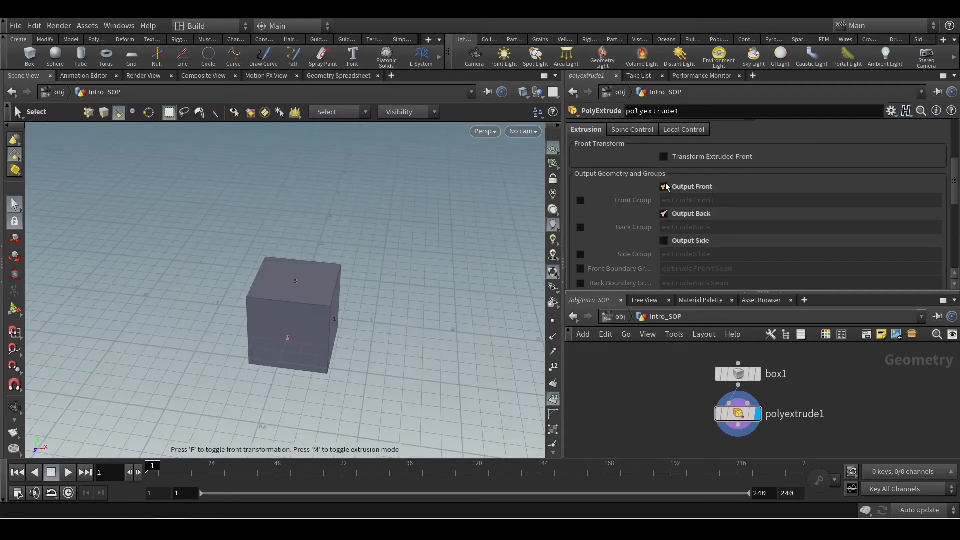
pyautogui.click(664, 241)
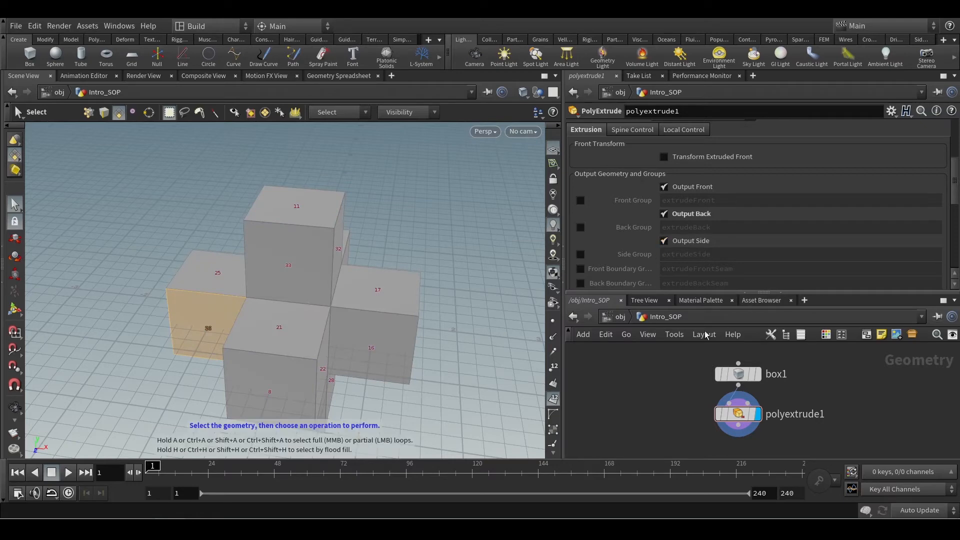
# Turn on polyextrude1's Front Group, Side Group and Back Group.
pyautogui.click(580, 201)
pyautogui.click(580, 254)
pyautogui.click(581, 228)
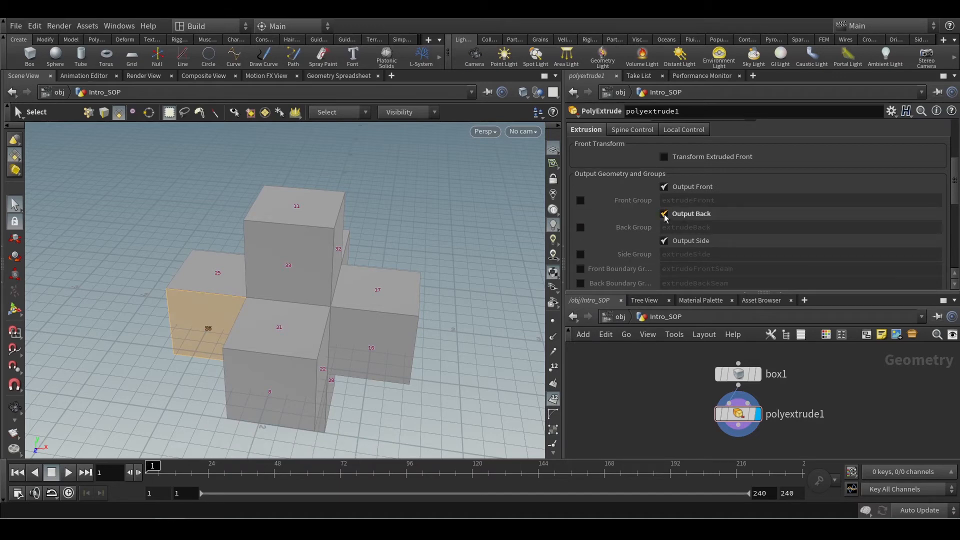
# Turn off Output Back and check polyextrude1's geometry info with no output groups enabled.
pyautogui.click(664, 214)
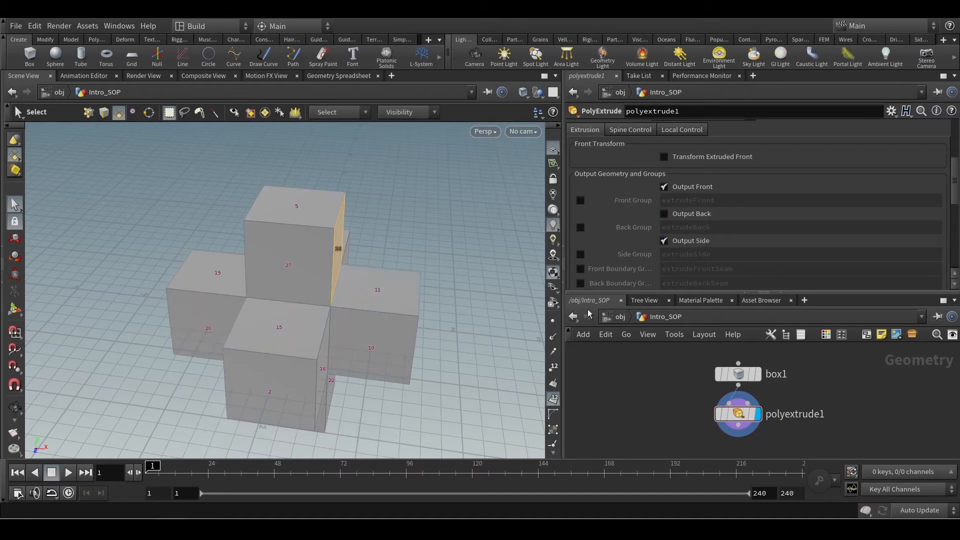
pyautogui.moveTo(716, 424)
pyautogui.moveTo(665, 404); pyautogui.dragTo(649, 382, button='middle')
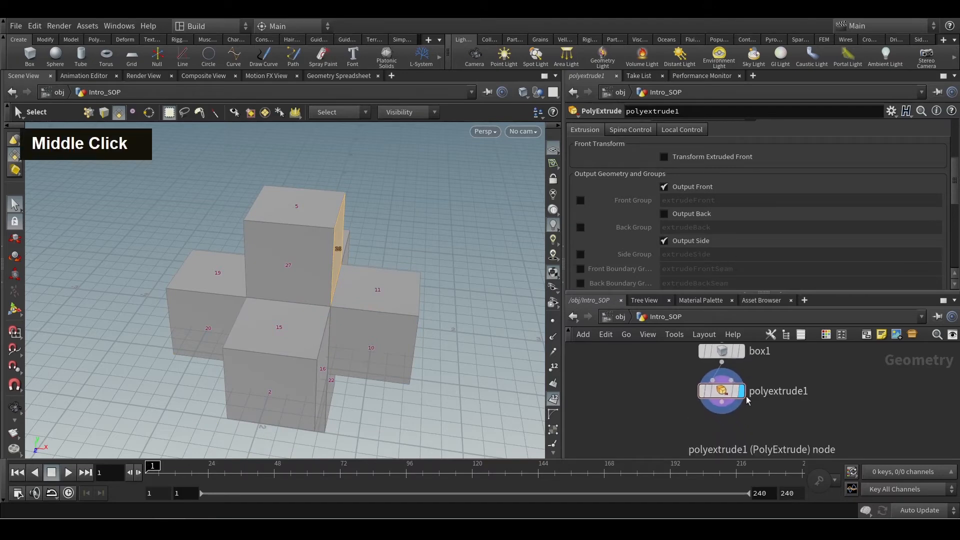
pyautogui.middleClick(725, 396)
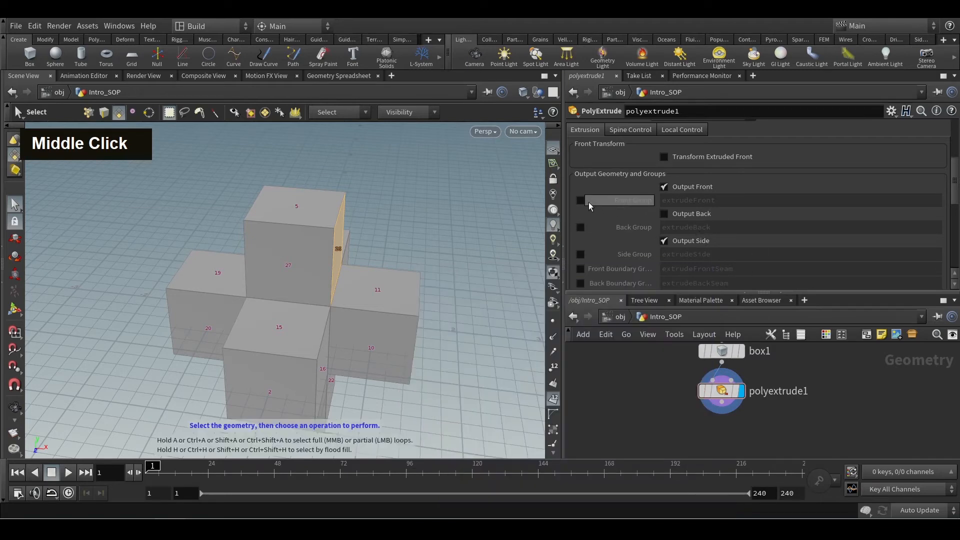
# Turn on the Front Group extrudeFront and check polyextrude1's geometry info for the group.
pyautogui.click(581, 200)
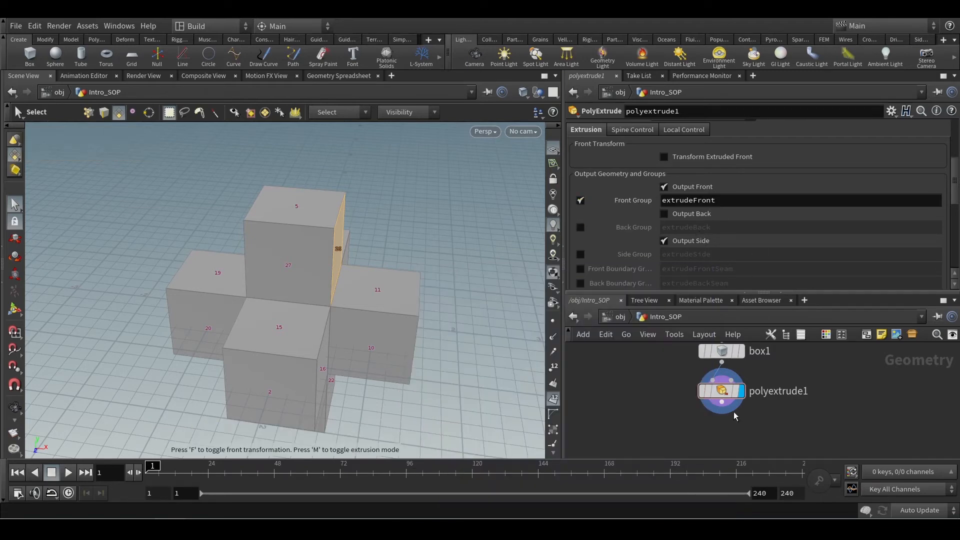
pyautogui.middleClick(722, 395)
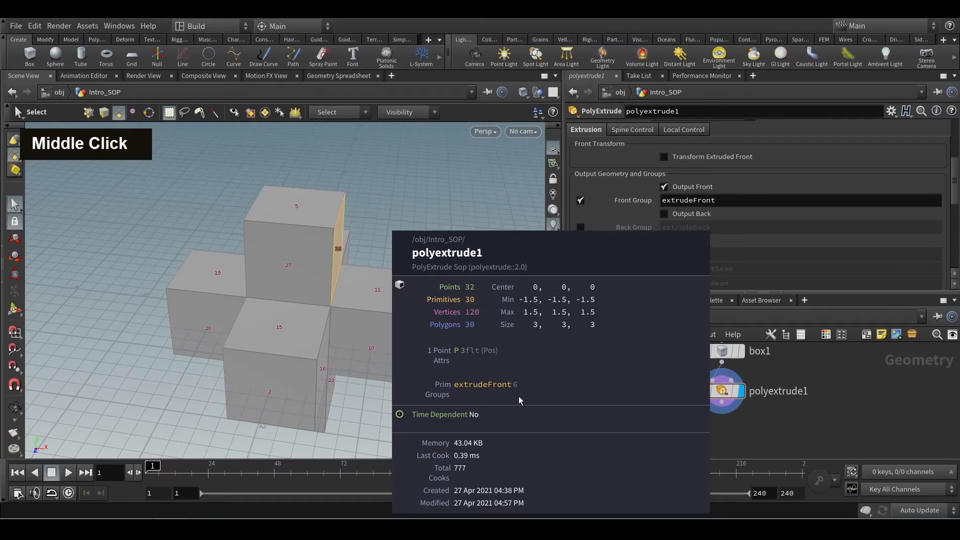
# Examine the front faces at the ends of the arms from several sides and recheck polyextrude1's group info.
pyautogui.keyDown('alt'); pyautogui.scroll(-3, 465, 385); pyautogui.keyUp('alt')
pyautogui.keyDown('alt'); pyautogui.moveTo(455, 381); pyautogui.dragTo(423, 331); pyautogui.keyUp('alt')
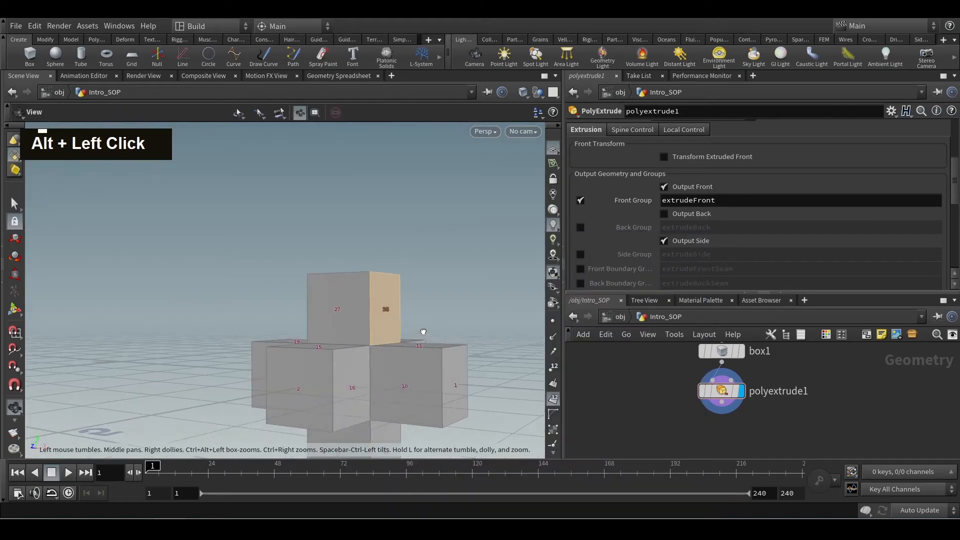
pyautogui.press('s')
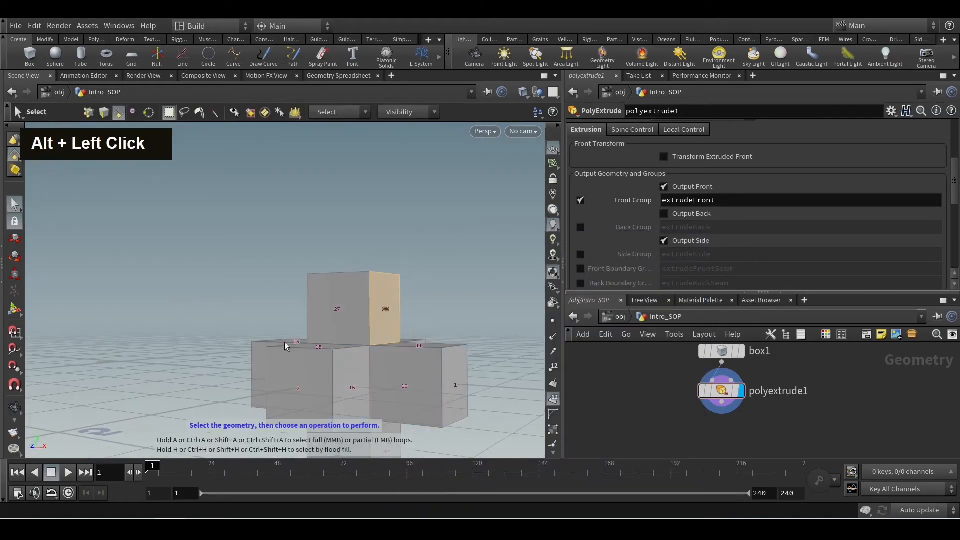
pyautogui.keyDown('alt'); pyautogui.moveTo(285, 346); pyautogui.dragTo(300, 398); pyautogui.keyUp('alt')
pyautogui.keyDown('alt'); pyautogui.scroll(-2, 375, 411); pyautogui.keyUp('alt')
pyautogui.keyDown('alt'); pyautogui.moveTo(375, 412); pyautogui.dragTo(369, 398); pyautogui.keyUp('alt')
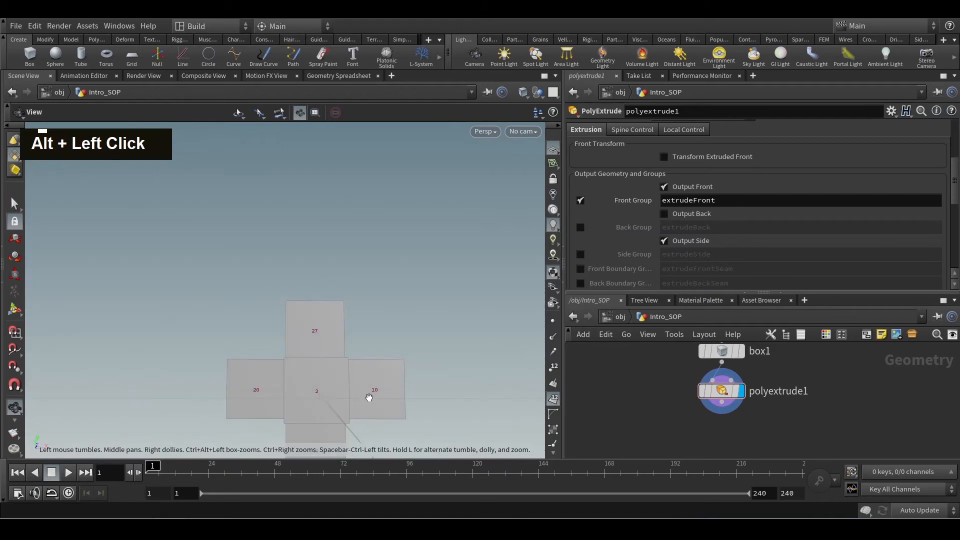
pyautogui.keyDown('alt'); pyautogui.scroll(-1, 351, 328); pyautogui.keyUp('alt')
pyautogui.keyDown('alt'); pyautogui.moveTo(369, 398); pyautogui.dragTo(358, 381, button='middle'); pyautogui.keyUp('alt')
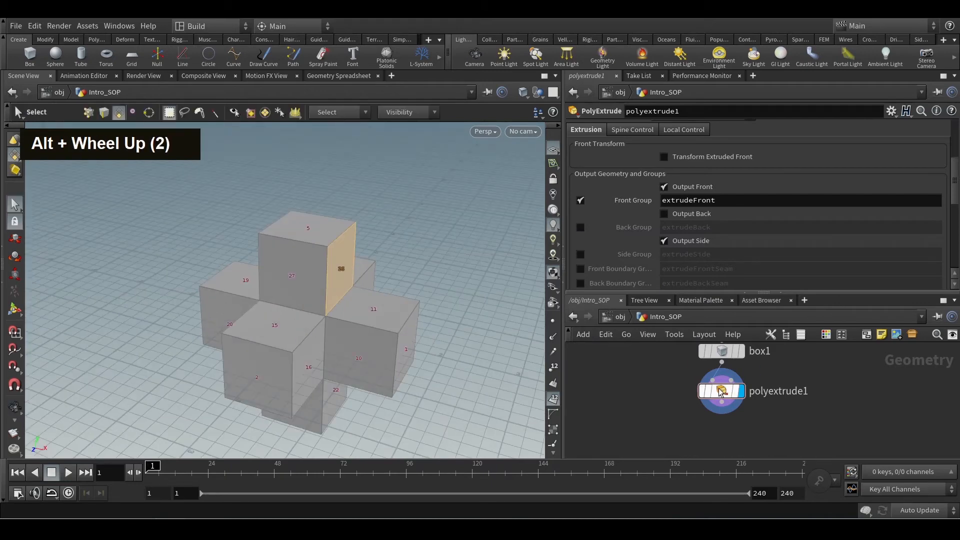
pyautogui.middleClick(719, 389)
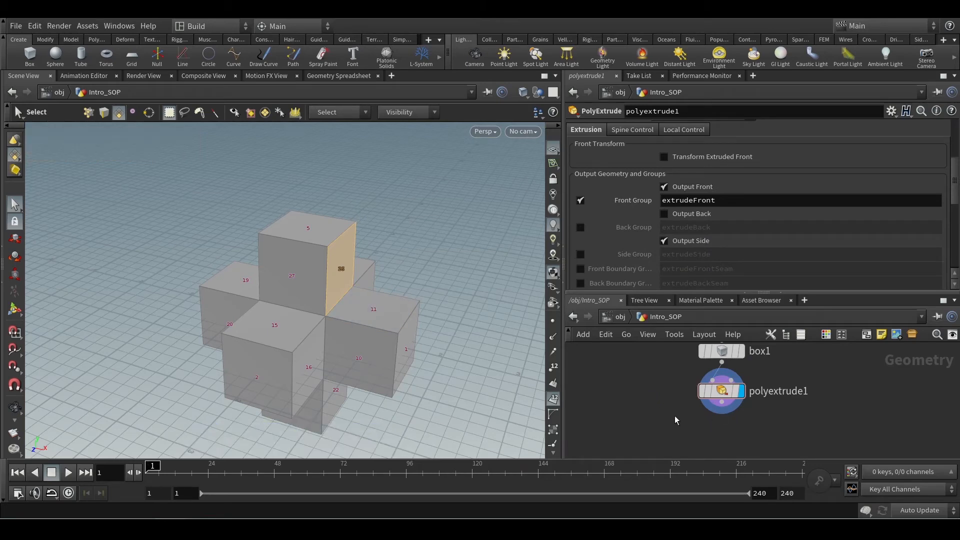
# Turn on the Side Group extrudeSide and check the primitive groups in polyextrude1's geometry info.
pyautogui.moveTo(674, 417); pyautogui.dragTo(656, 409, button='middle')
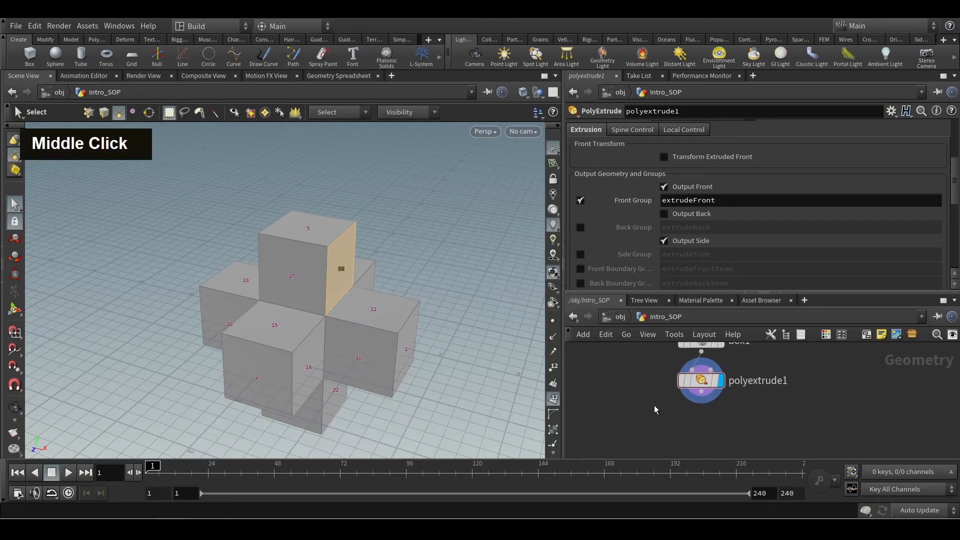
pyautogui.click(581, 255)
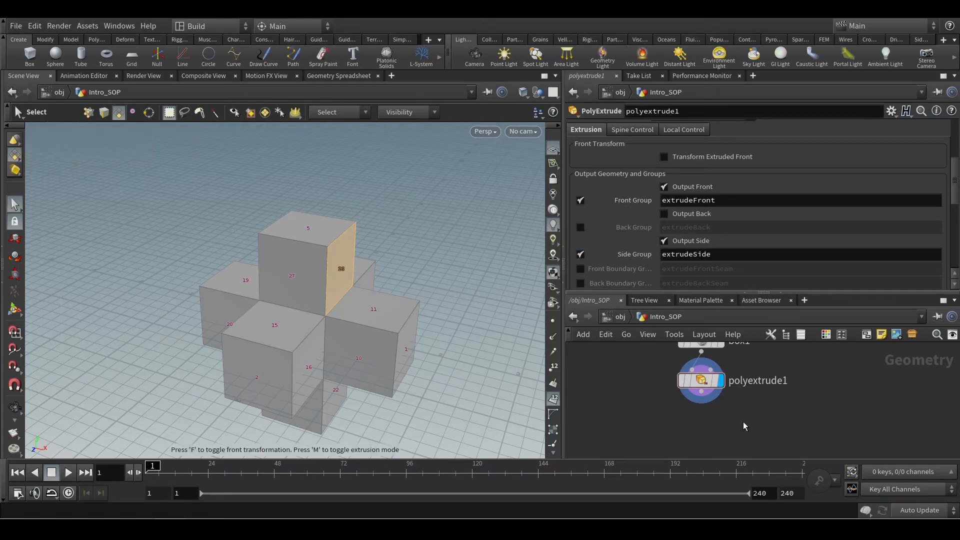
pyautogui.middleClick(705, 387)
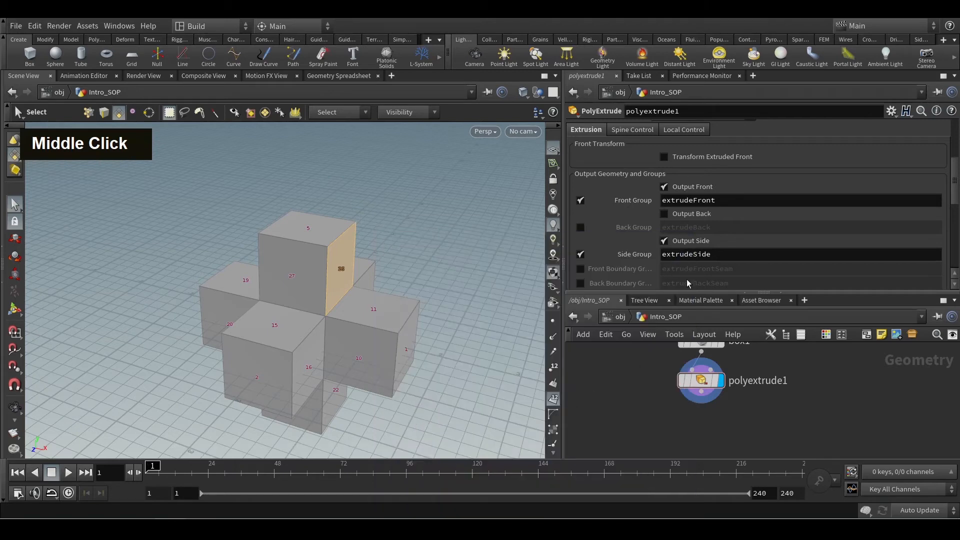
# Rename the Front Group as extrudeFrontasd and the Side Group as extrudeSideasf, and check polyextrude1's info.
pyautogui.click(725, 201)
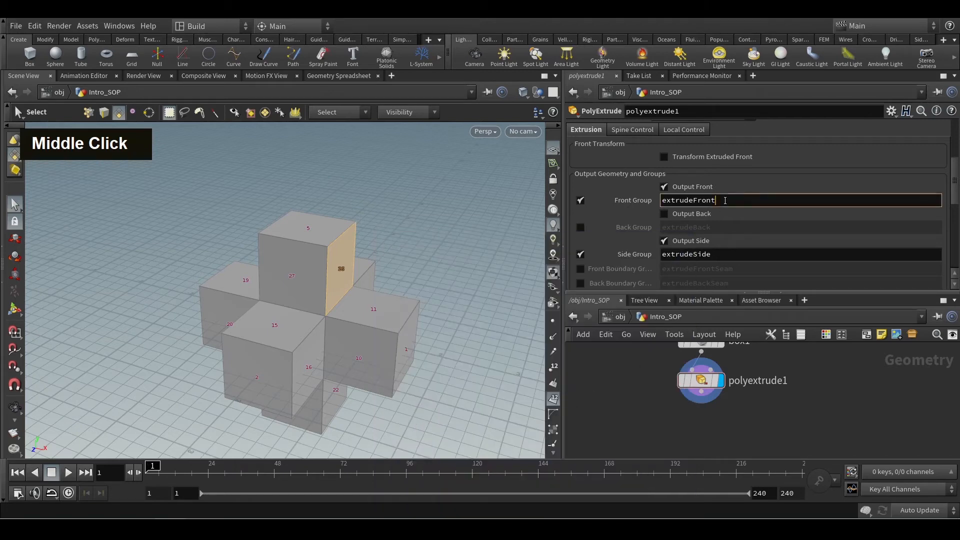
pyautogui.write('asd')
pyautogui.click(727, 253)
pyautogui.write('asf')
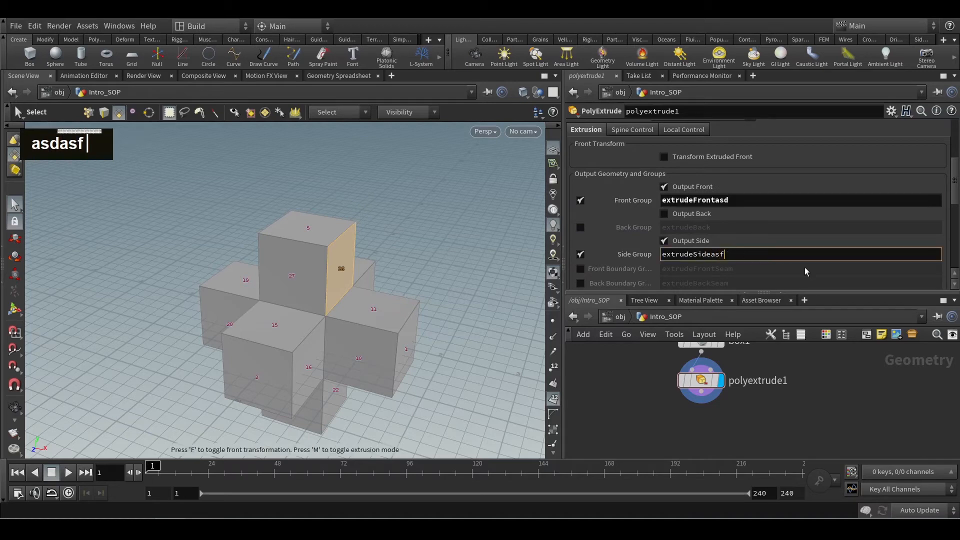
pyautogui.middleClick(693, 381)
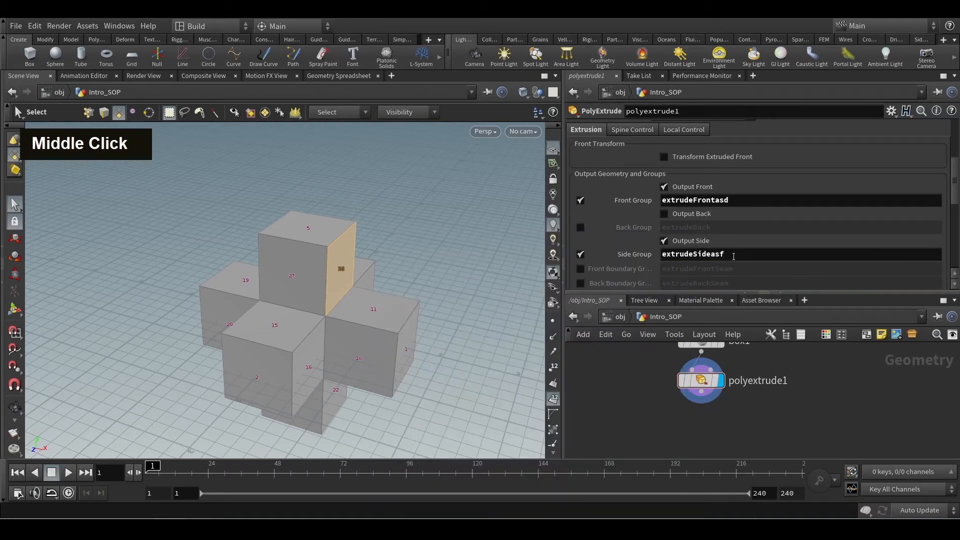
# Restore the Side Group's name to extrudeSide and turn the Side Group off.
pyautogui.moveTo(733, 256); pyautogui.dragTo(709, 255)
pyautogui.press('BackSpace')
pyautogui.press('Return')
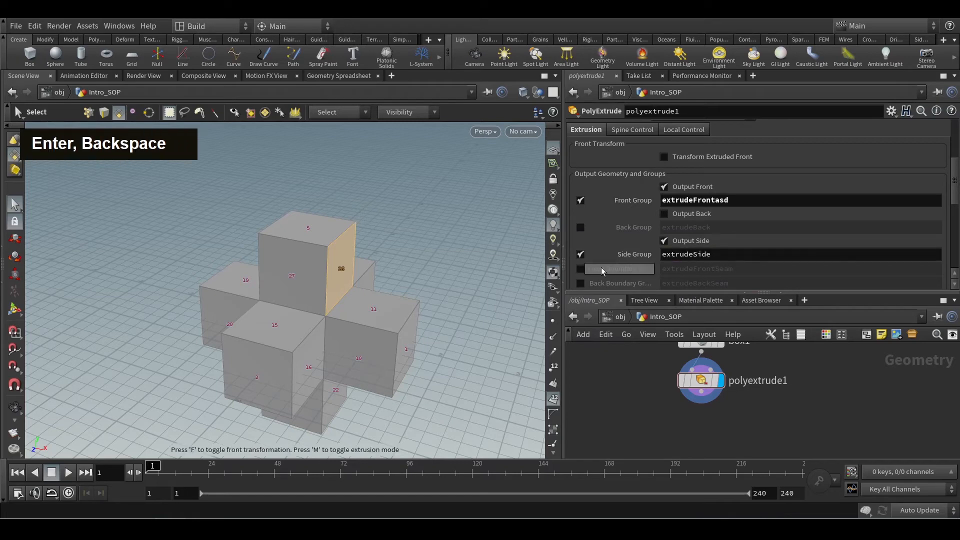
pyautogui.click(580, 254)
pyautogui.moveTo(677, 421); pyautogui.dragTo(662, 395, button='middle')
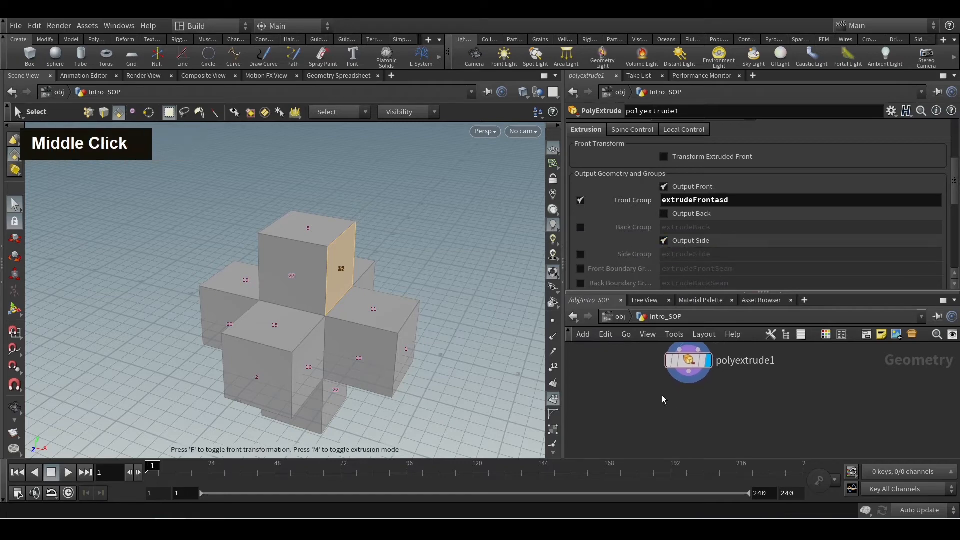
pyautogui.scroll(-2, 665, 395)
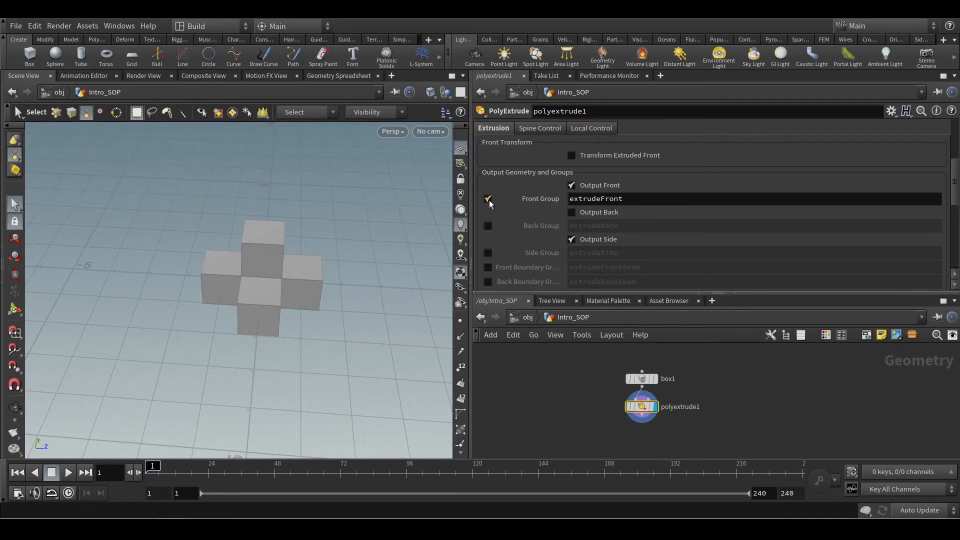
# Turn Output Front off and back on to identify the front faces, and turn off the Front Group.
pyautogui.doubleClick(573, 186)
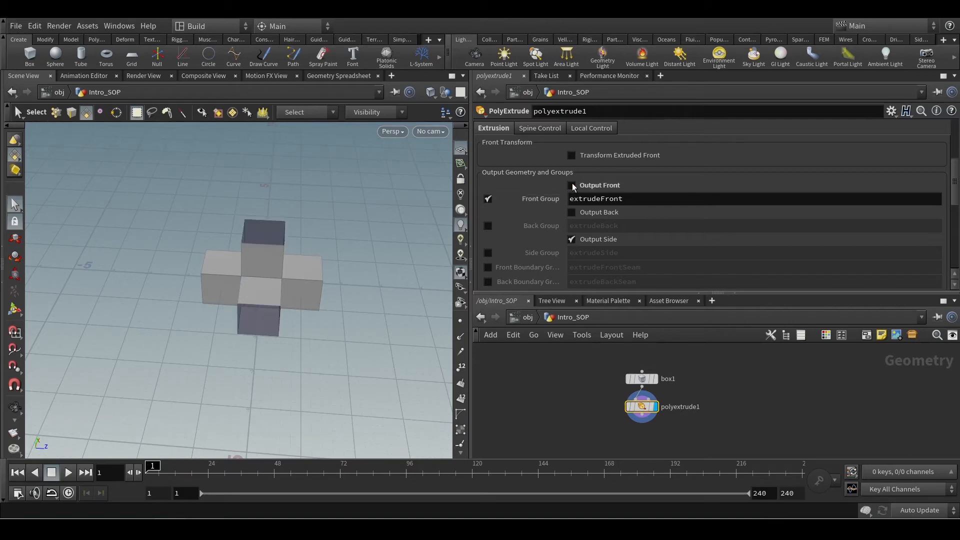
pyautogui.doubleClick(573, 186)
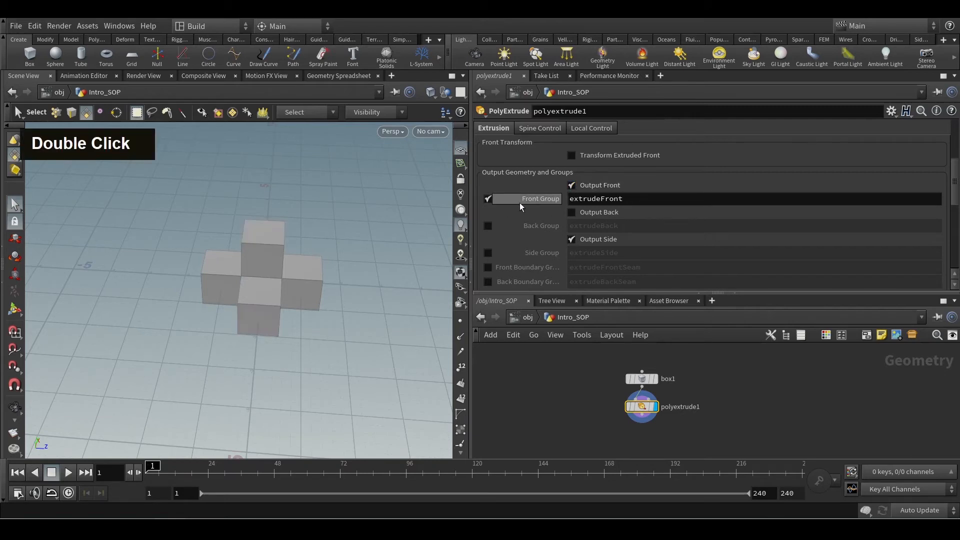
pyautogui.keyDown('alt'); pyautogui.scroll(2, 302, 289); pyautogui.keyUp('alt')
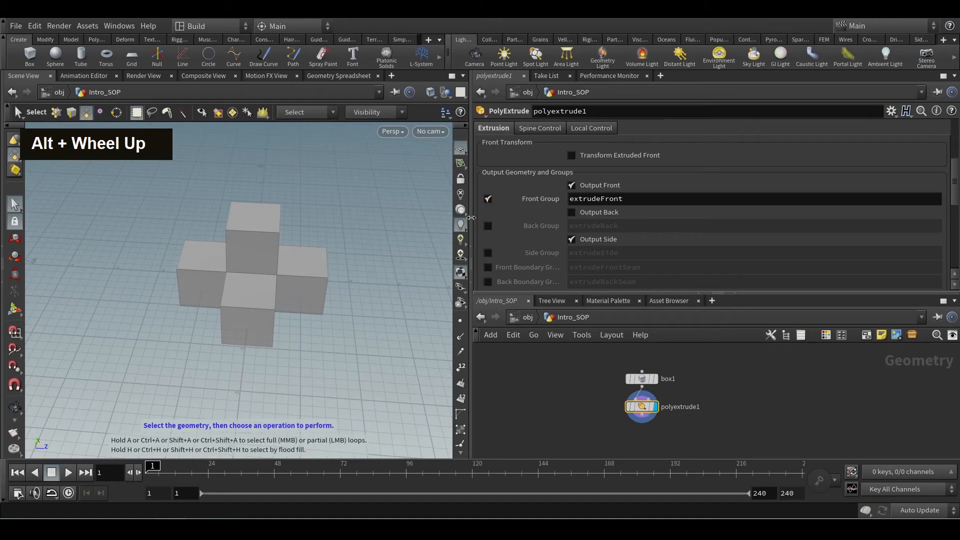
pyautogui.keyDown('alt'); pyautogui.moveTo(257, 332); pyautogui.dragTo(289, 310); pyautogui.keyUp('alt')
pyautogui.click(488, 198)
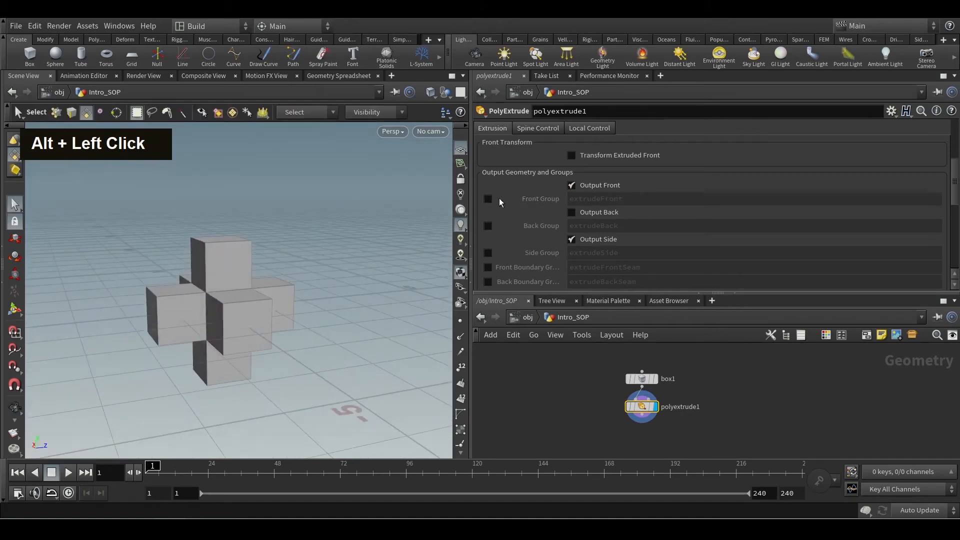
pyautogui.scroll(-2, 525, 188)
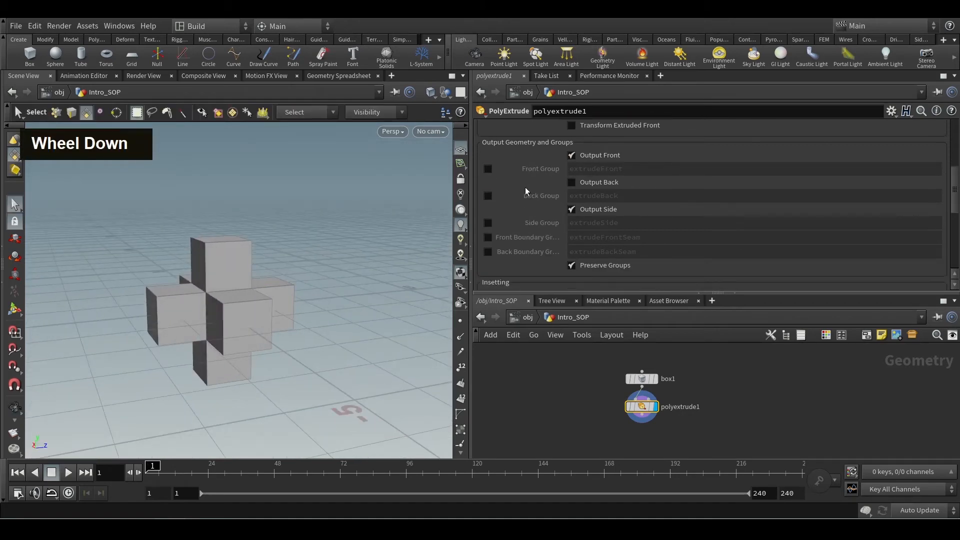
pyautogui.scroll(3, 522, 208)
# Select the outer end faces of the extruded arms together, working around all sides of the model.
pyautogui.keyDown('alt'); pyautogui.moveTo(221, 260); pyautogui.dragTo(256, 224); pyautogui.keyUp('alt')
pyautogui.press('s')
pyautogui.click(257, 220)
pyautogui.keyDown('shift'); pyautogui.click(260, 324); pyautogui.keyUp('shift')
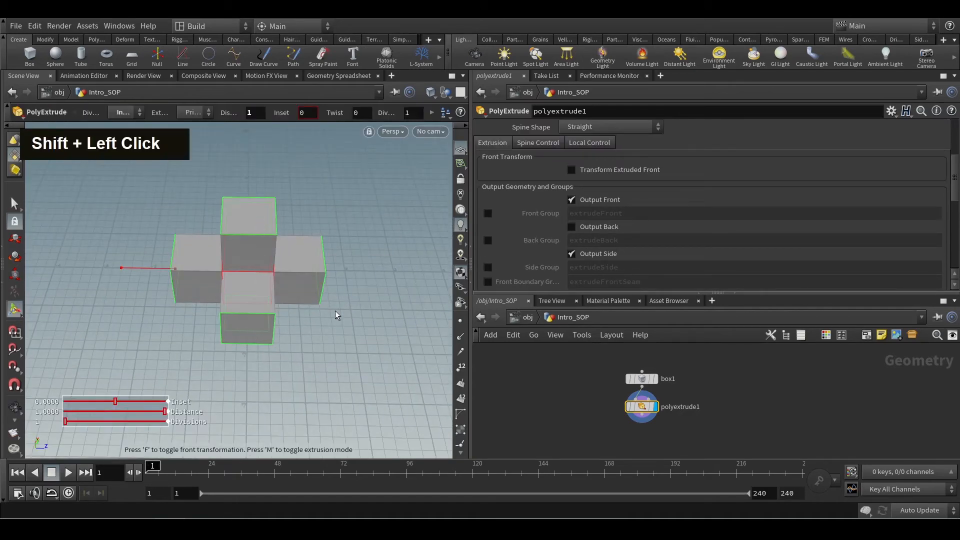
pyautogui.press('s')
pyautogui.keyDown('alt'); pyautogui.moveTo(335, 308); pyautogui.dragTo(272, 288); pyautogui.keyUp('alt')
pyautogui.keyDown('shift'); pyautogui.click(127, 356); pyautogui.keyUp('shift')
pyautogui.keyDown('alt'); pyautogui.moveTo(126, 356); pyautogui.dragTo(246, 332); pyautogui.keyUp('alt')
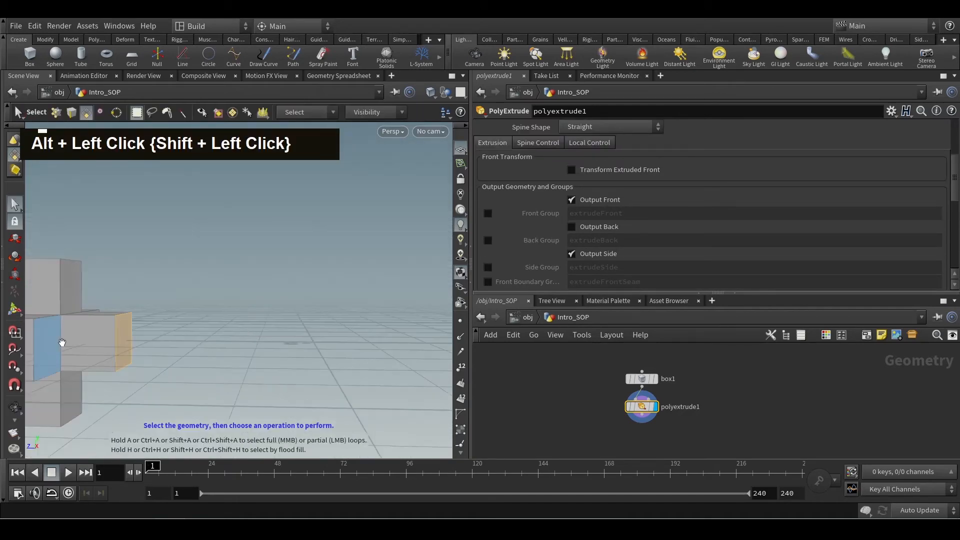
pyautogui.keyDown('alt'); pyautogui.moveTo(62, 343); pyautogui.dragTo(206, 344, button='middle'); pyautogui.keyUp('alt')
pyautogui.keyDown('alt'); pyautogui.moveTo(206, 344); pyautogui.dragTo(261, 303); pyautogui.keyUp('alt')
pyautogui.keyDown('shift'); pyautogui.click(169, 358); pyautogui.keyUp('shift')
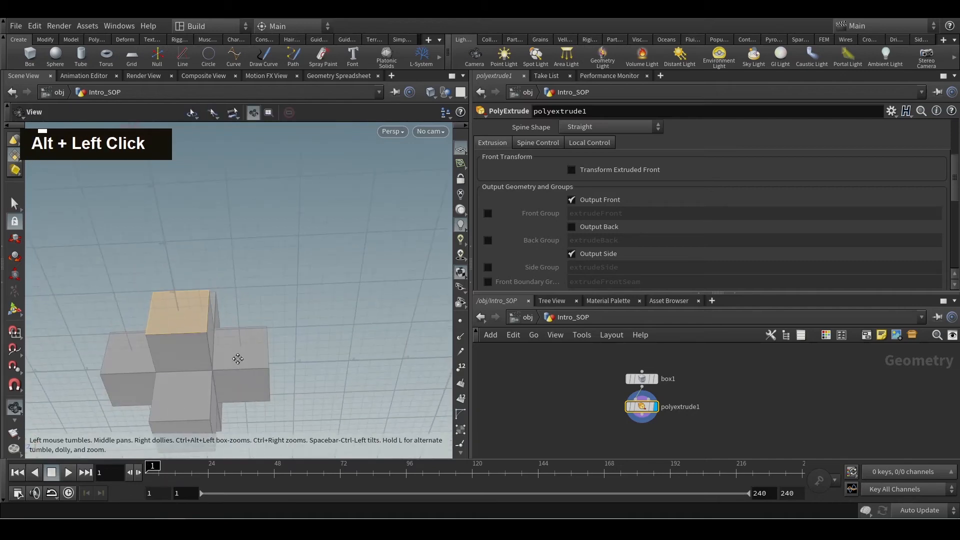
pyautogui.keyDown('alt'); pyautogui.moveTo(238, 358); pyautogui.dragTo(250, 276, button='middle'); pyautogui.keyUp('alt')
pyautogui.keyDown('shift'); pyautogui.click(191, 369); pyautogui.keyUp('shift')
pyautogui.keyDown('alt'); pyautogui.moveTo(275, 270); pyautogui.dragTo(333, 318); pyautogui.keyUp('alt')
pyautogui.keyDown('alt'); pyautogui.scroll(3, 301, 186); pyautogui.keyUp('alt')
pyautogui.keyDown('alt'); pyautogui.moveTo(300, 187); pyautogui.dragTo(305, 212, button='middle'); pyautogui.keyUp('alt')
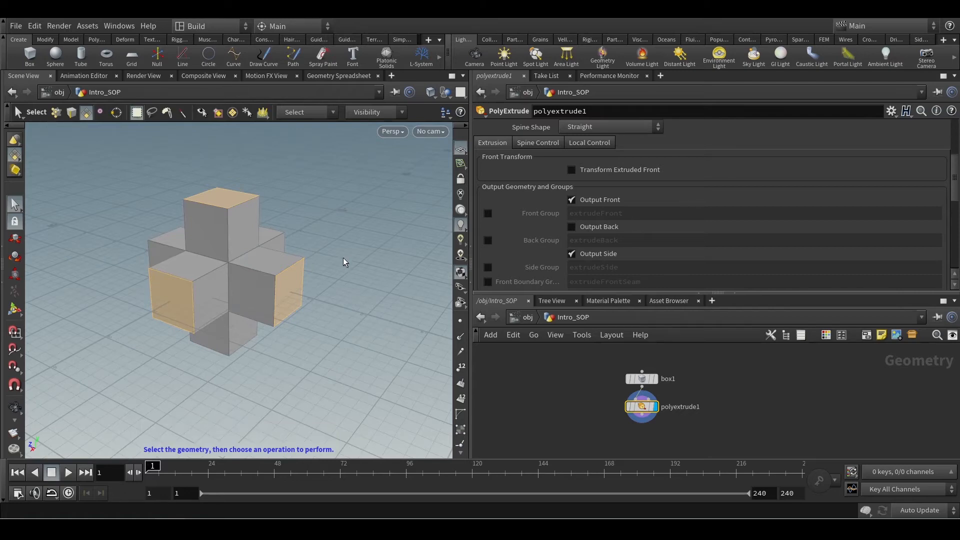
# Apply a PolyExtrude to the selected outer end faces in the viewport.
pyautogui.rightClick(343, 257)
pyautogui.press('Escape')
pyautogui.press('Tab')
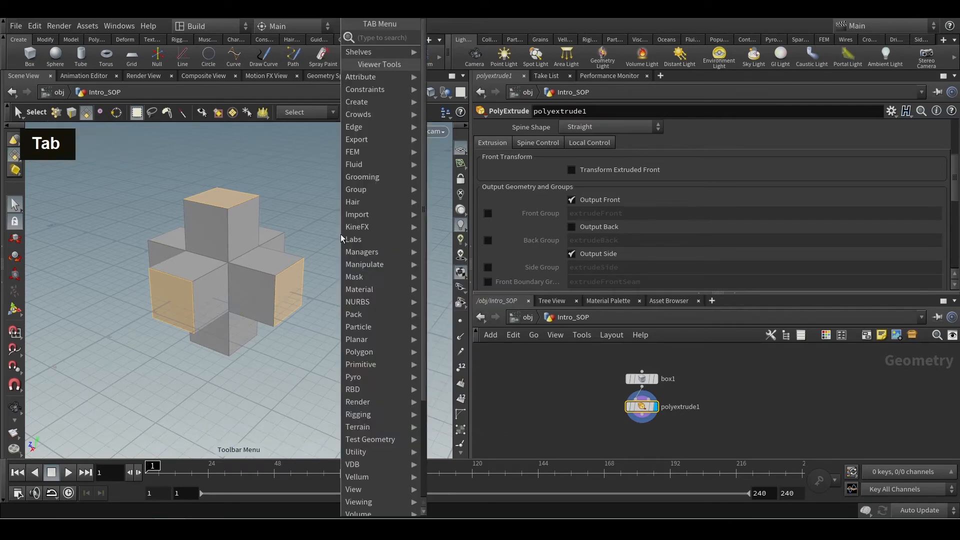
pyautogui.write('po')
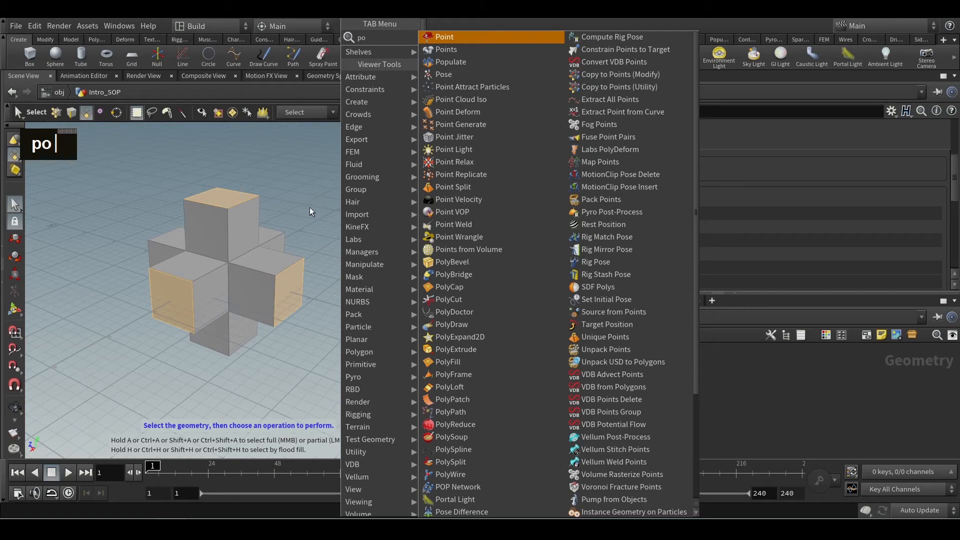
pyautogui.write('extr')
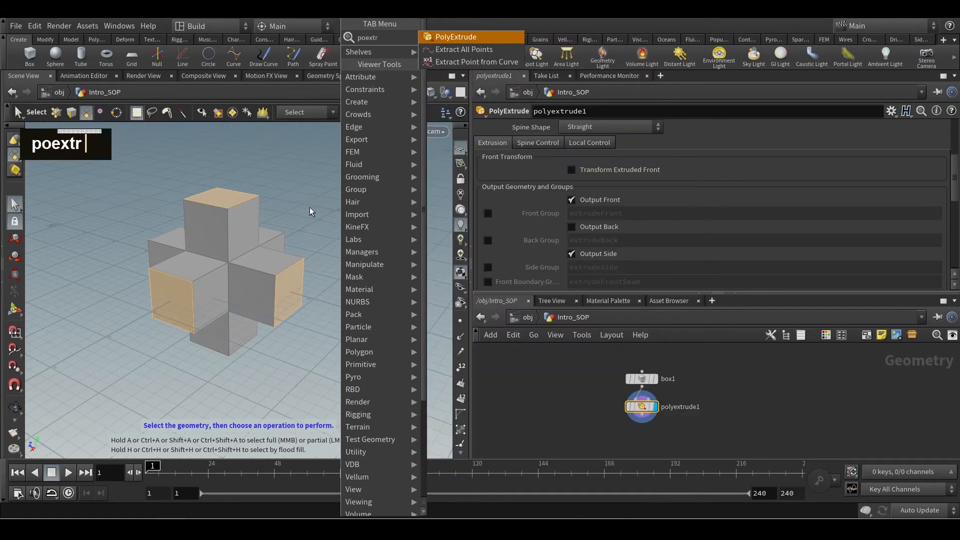
pyautogui.press('Return')
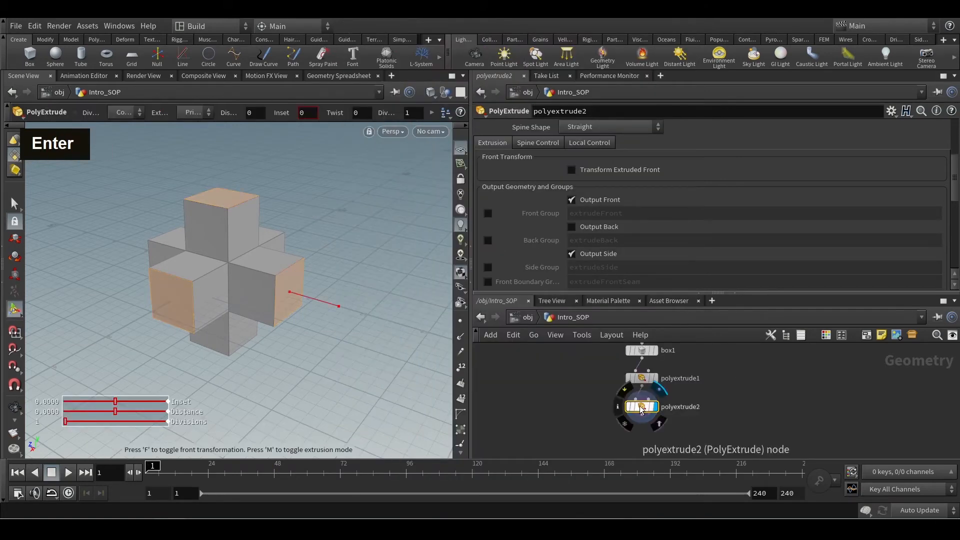
# Set polyextrude2's extrusion distance to about 0.568 and its inset to about 0.261.
pyautogui.scroll(5, 954, 190)
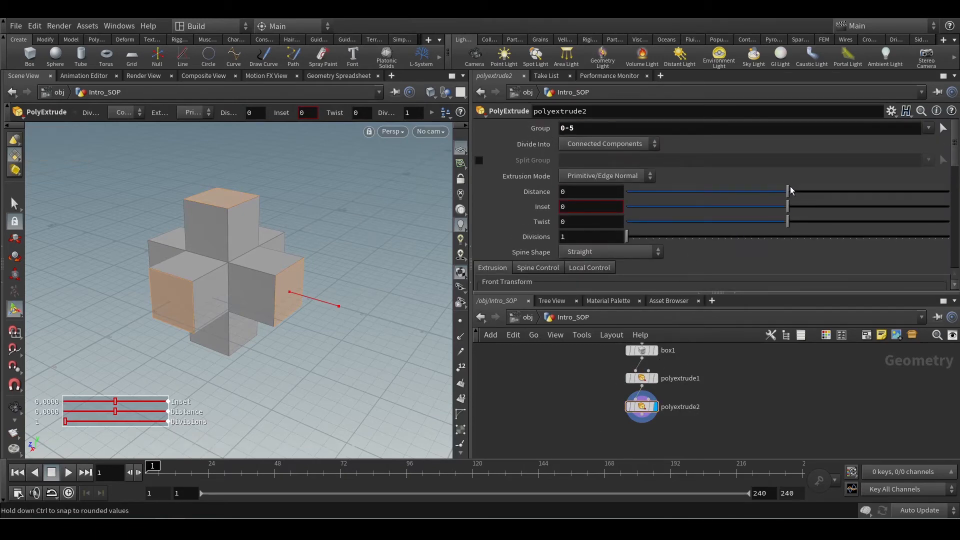
pyautogui.moveTo(790, 190); pyautogui.dragTo(880, 192)
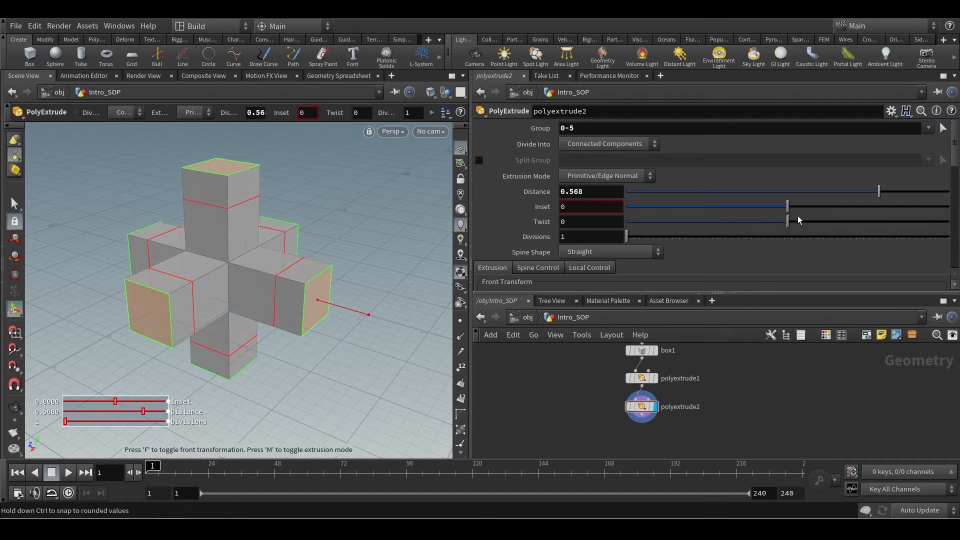
pyautogui.moveTo(788, 204); pyautogui.dragTo(829, 204)
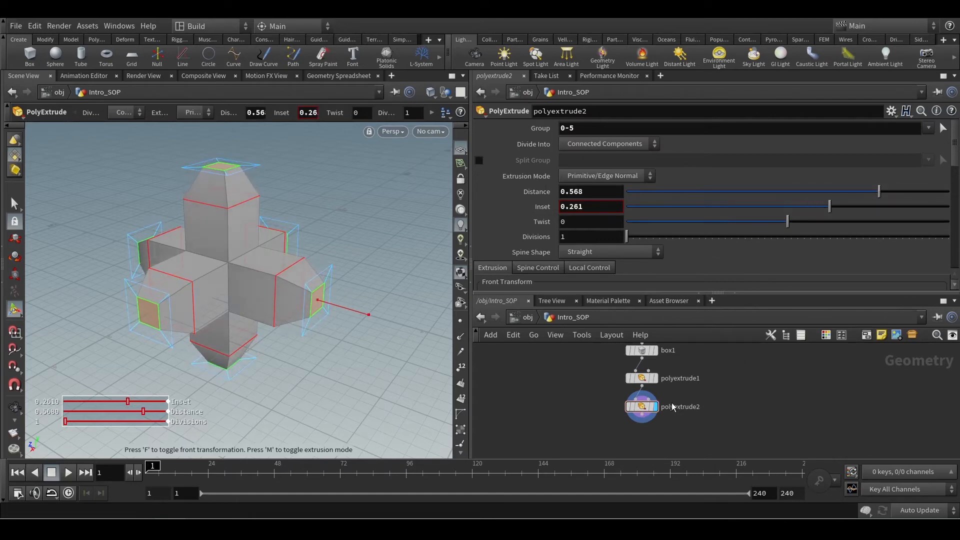
# Delete polyextrude2 and add a fresh PolyExtrude node after polyextrude1 in the network.
pyautogui.moveTo(694, 395); pyautogui.dragTo(608, 426)
pyautogui.press('Delete')
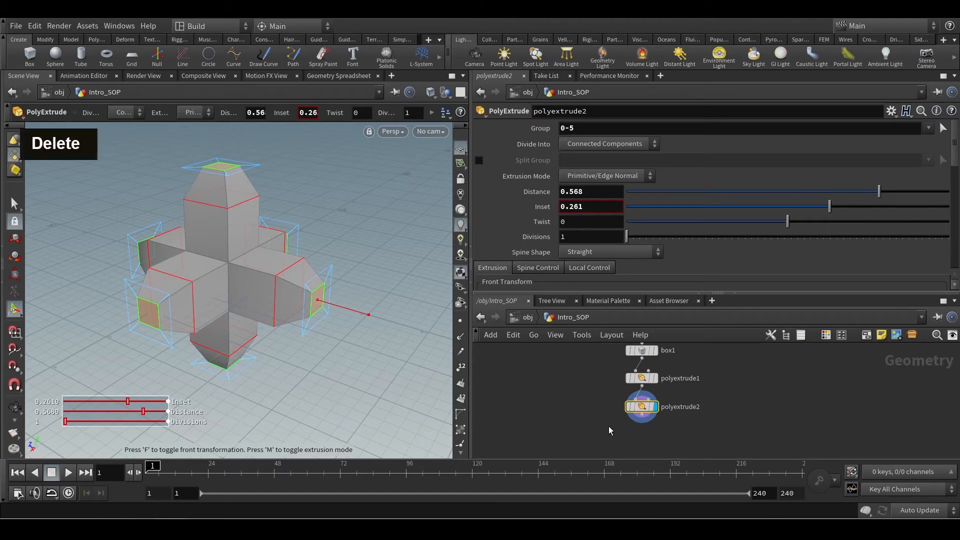
pyautogui.press('Tab')
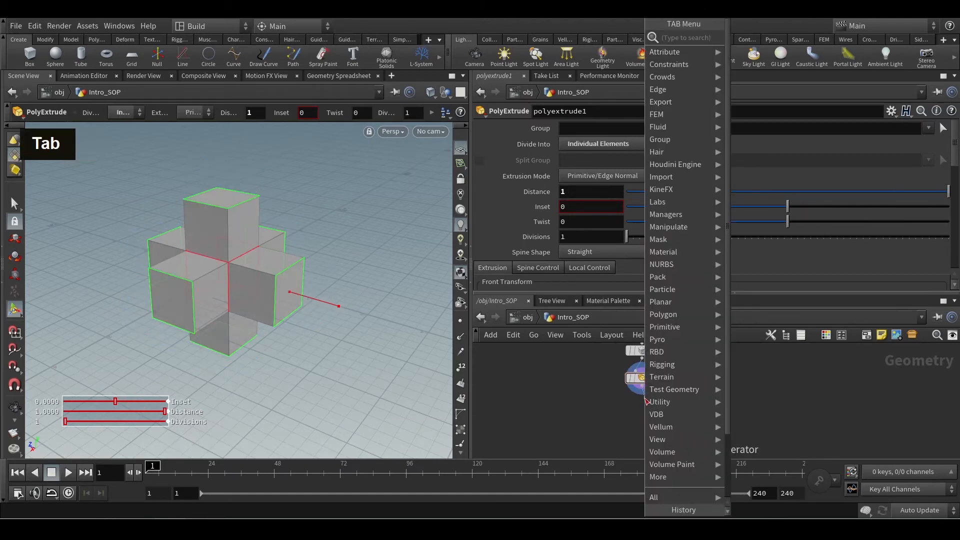
pyautogui.write('polye')
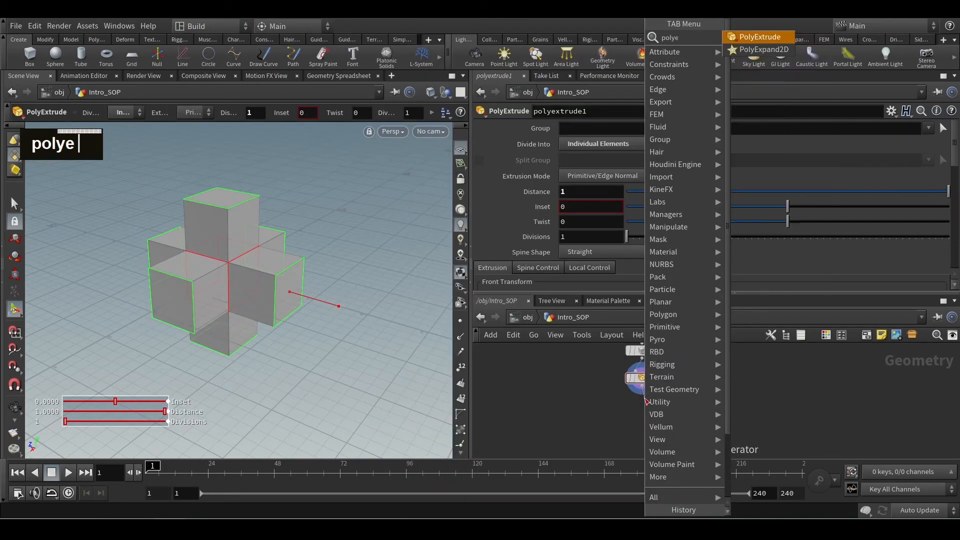
pyautogui.write('x')
pyautogui.press('Return')
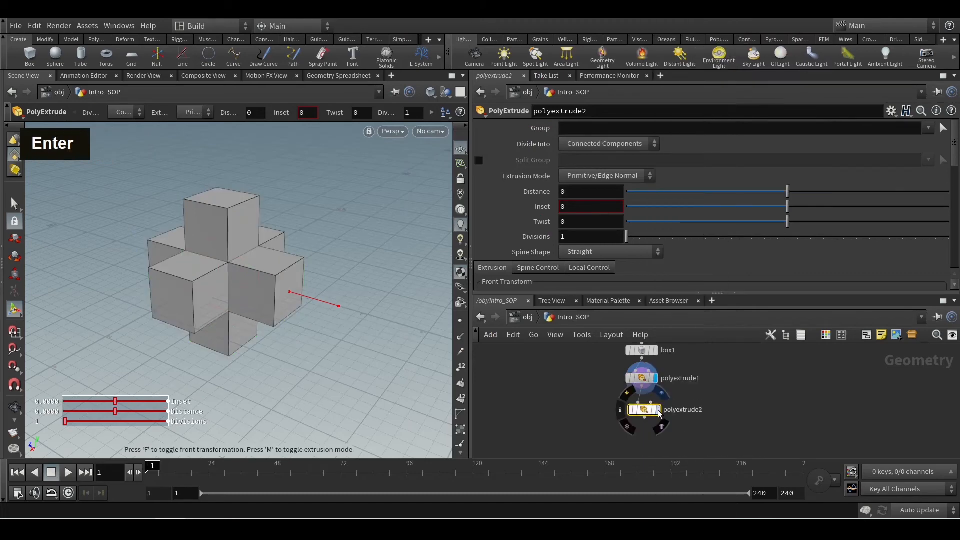
# Pick all six outer end faces of the arms as the new PolyExtrude's Group, working around the model.
pyautogui.click(942, 129)
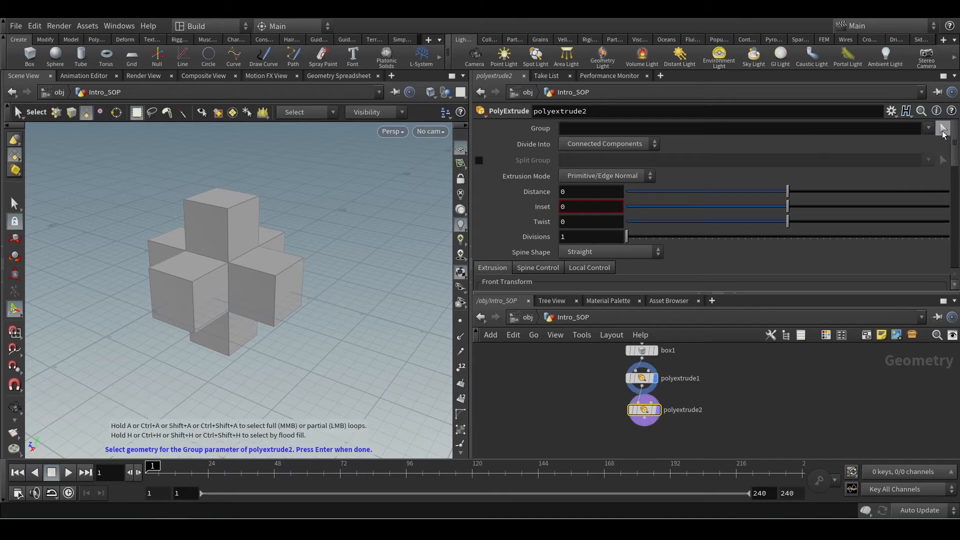
pyautogui.keyDown('shift'); pyautogui.click(181, 285); pyautogui.keyUp('shift')
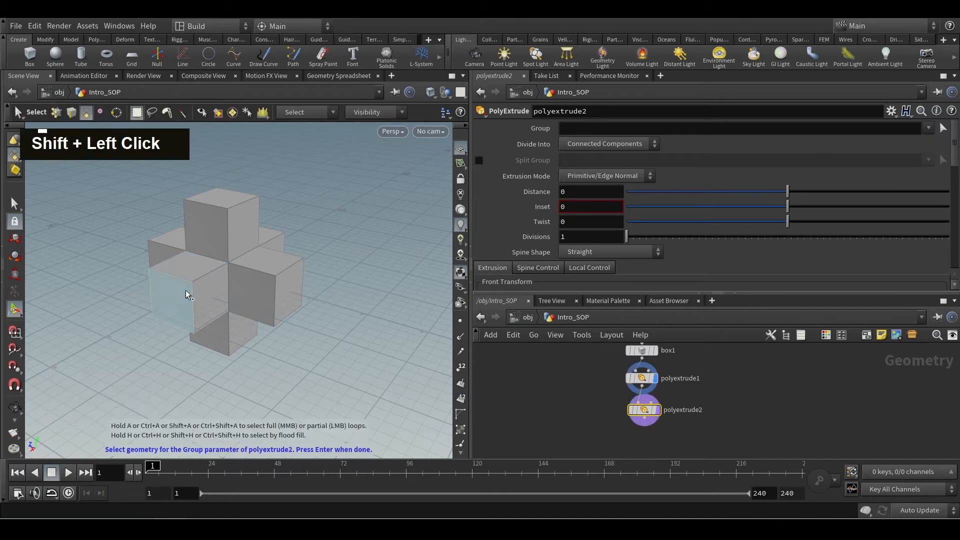
pyautogui.keyDown('shift'); pyautogui.click(220, 203); pyautogui.keyUp('shift')
pyautogui.keyDown('alt'); pyautogui.moveTo(231, 381); pyautogui.dragTo(161, 362); pyautogui.keyUp('alt')
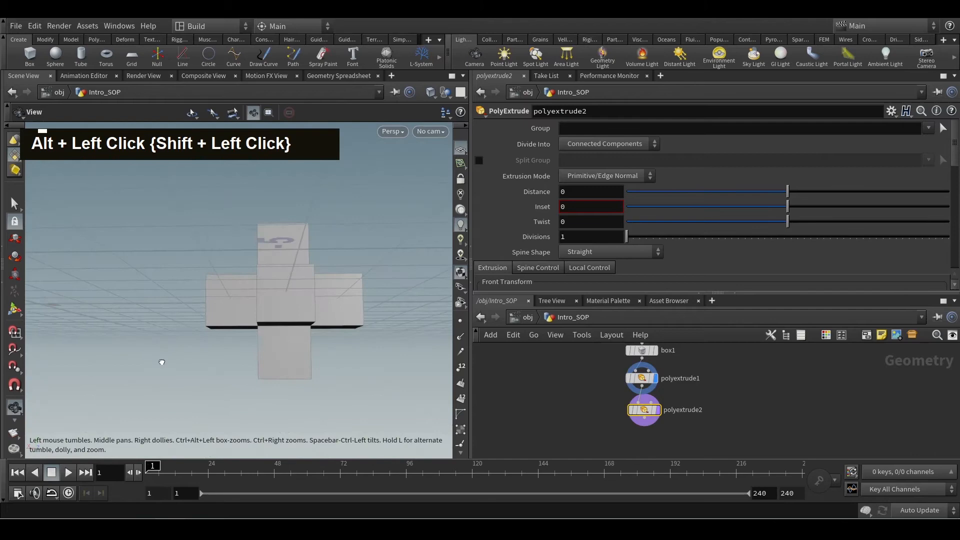
pyautogui.keyDown('shift'); pyautogui.click(301, 301); pyautogui.keyUp('shift')
pyautogui.keyDown('alt'); pyautogui.moveTo(298, 377); pyautogui.dragTo(297, 334); pyautogui.keyUp('alt')
pyautogui.keyDown('shift'); pyautogui.click(302, 396); pyautogui.keyUp('shift')
pyautogui.keyDown('alt'); pyautogui.moveTo(309, 385); pyautogui.dragTo(259, 367); pyautogui.keyUp('alt')
pyautogui.keyDown('shift'); pyautogui.click(325, 357); pyautogui.keyUp('shift')
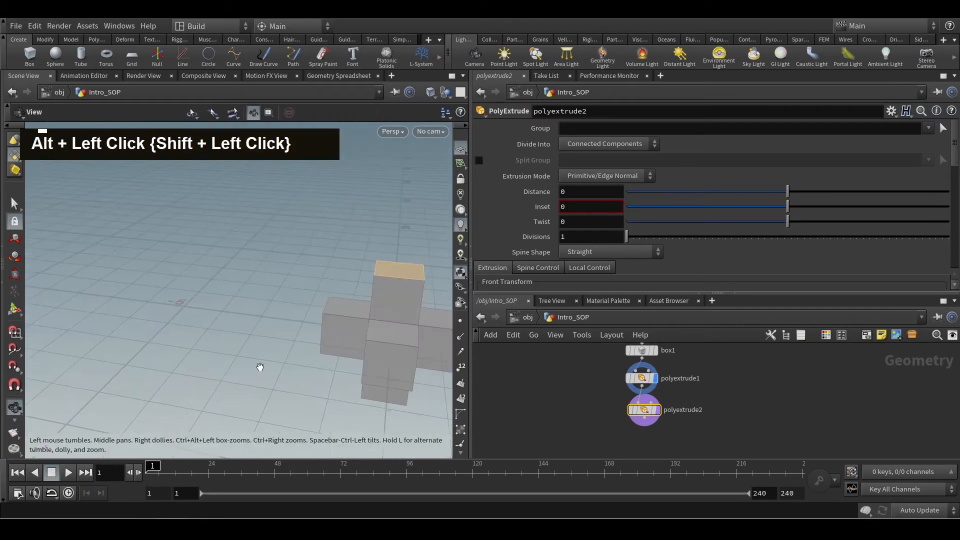
pyautogui.keyDown('shift'); pyautogui.click(377, 365); pyautogui.keyUp('shift')
pyautogui.keyDown('alt'); pyautogui.moveTo(376, 365); pyautogui.dragTo(208, 354, button='middle'); pyautogui.keyUp('alt')
pyautogui.keyDown('alt'); pyautogui.scroll(-2, 208, 353); pyautogui.keyUp('alt')
pyautogui.keyDown('alt'); pyautogui.scroll(2, 208, 353); pyautogui.keyUp('alt')
pyautogui.keyDown('shift'); pyautogui.click(230, 370); pyautogui.keyUp('shift')
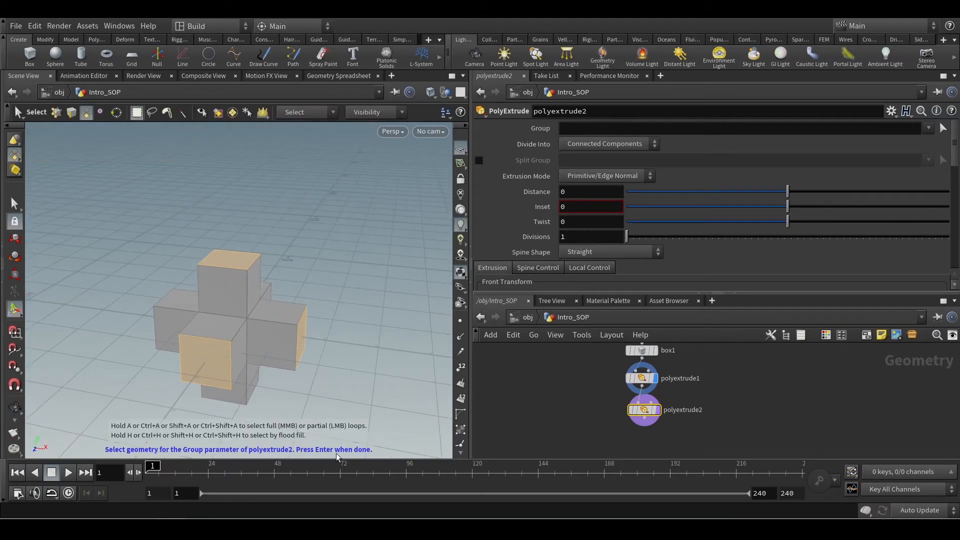
pyautogui.press('Return')
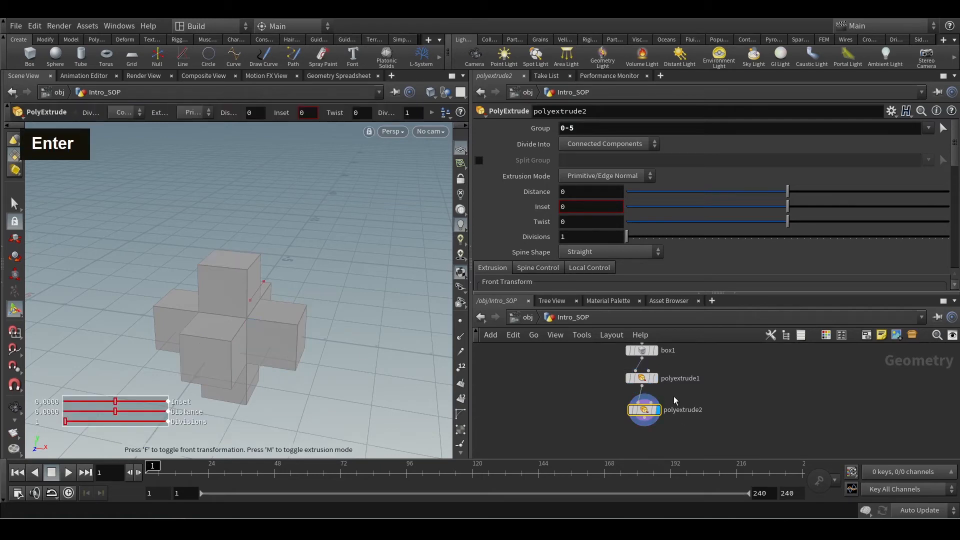
# Set the extrusion distance of polyextrude2 to about 0.385 and move the node aside from below polyextrude1.
pyautogui.scroll(2, 689, 382)
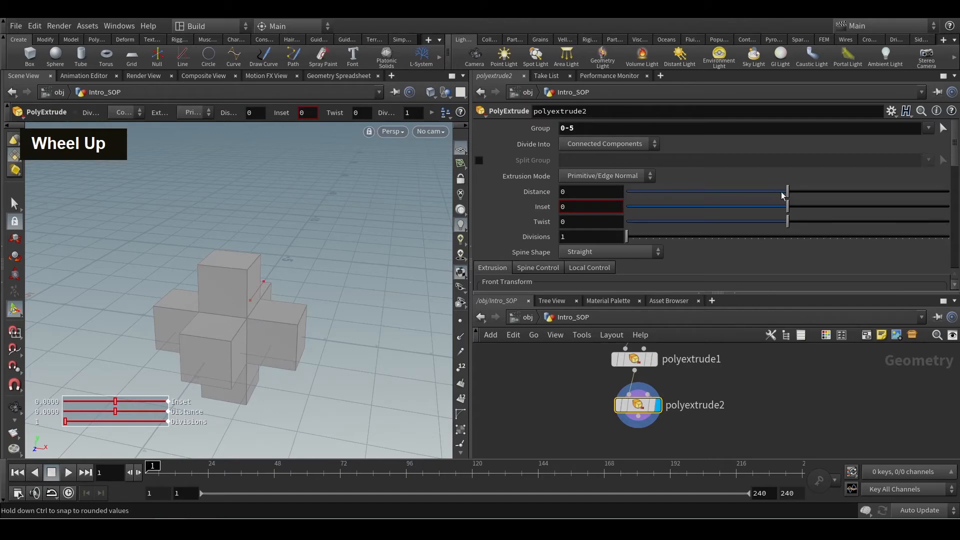
pyautogui.moveTo(783, 195); pyautogui.dragTo(844, 192)
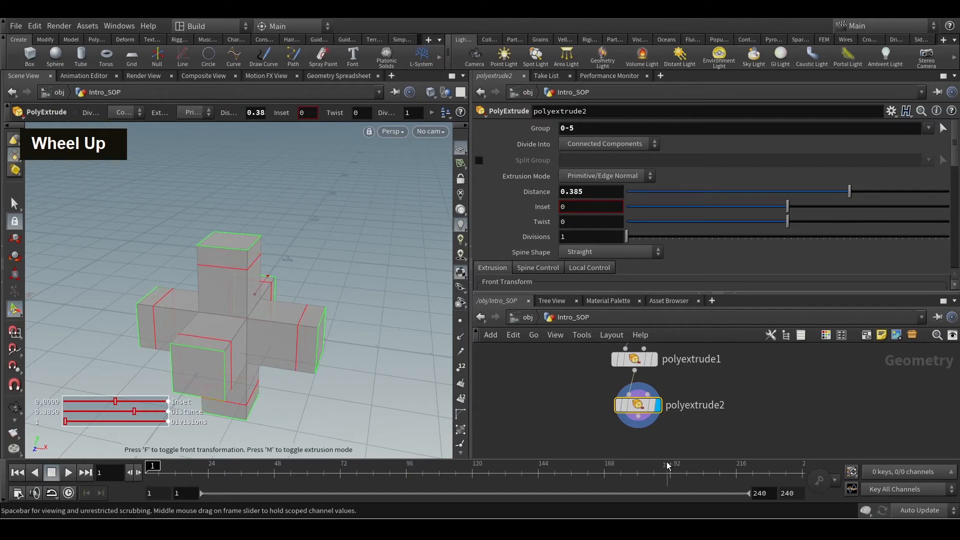
pyautogui.moveTo(638, 405); pyautogui.dragTo(687, 402)
# Rename the polyextrude2 node as press_tab.
pyautogui.doubleClick(738, 402)
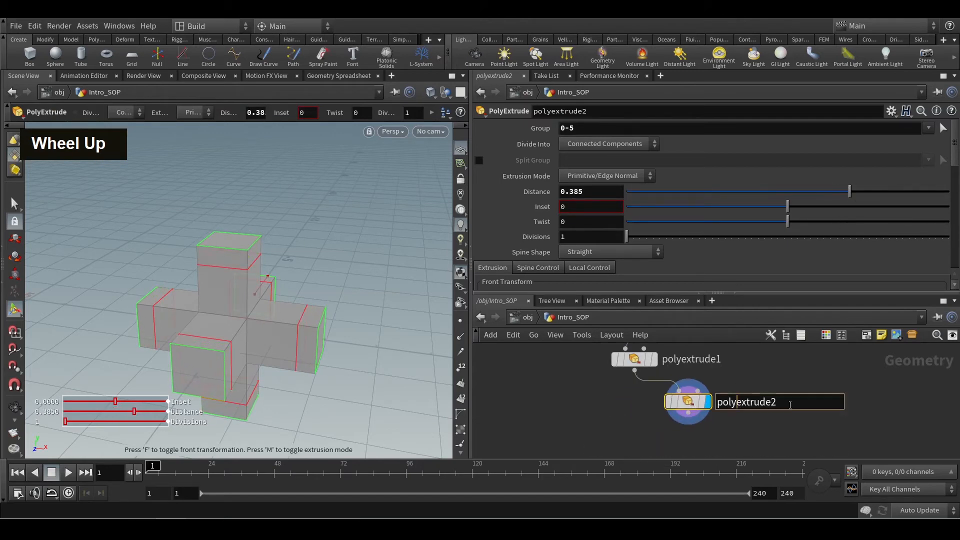
pyautogui.moveTo(790, 405); pyautogui.dragTo(559, 453)
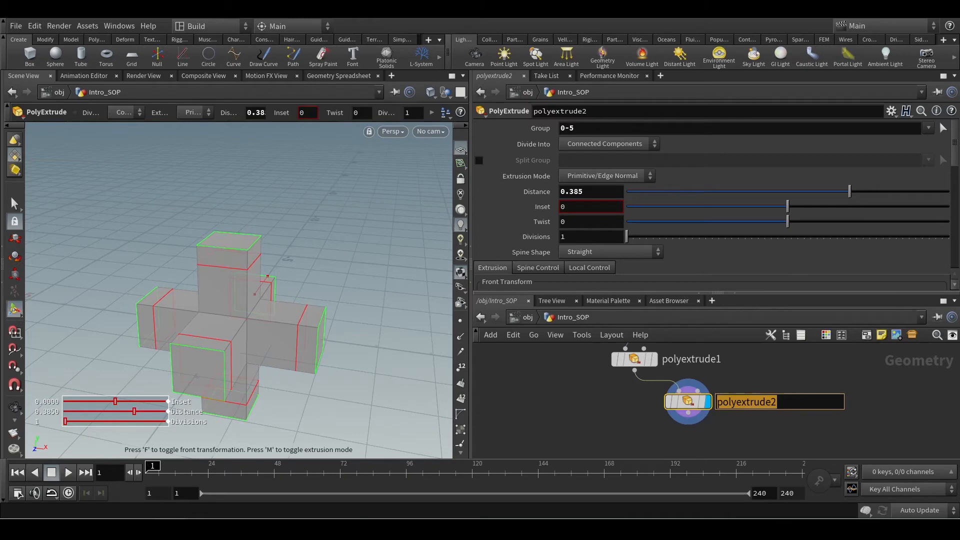
pyautogui.write('tab')
pyautogui.press('Left')
pyautogui.press('Left')
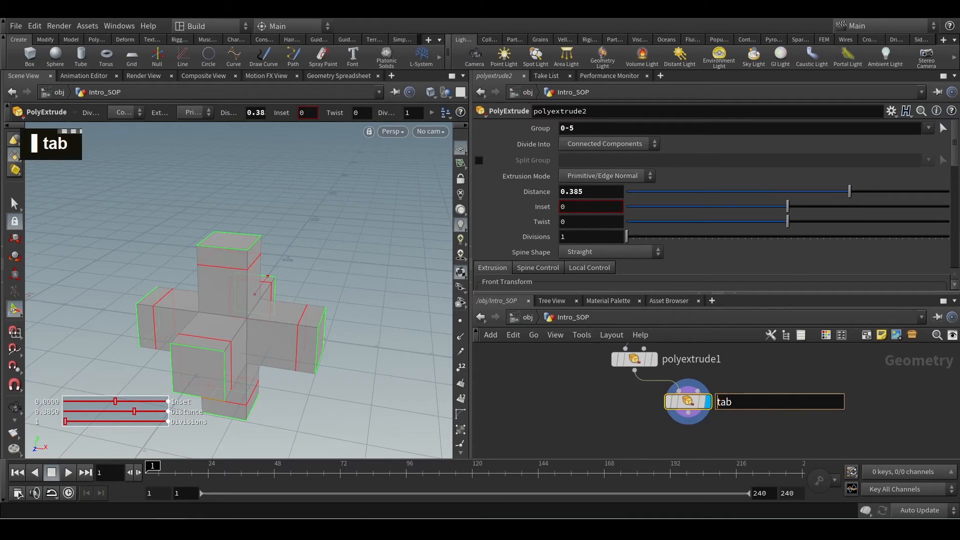
pyautogui.write('press_')
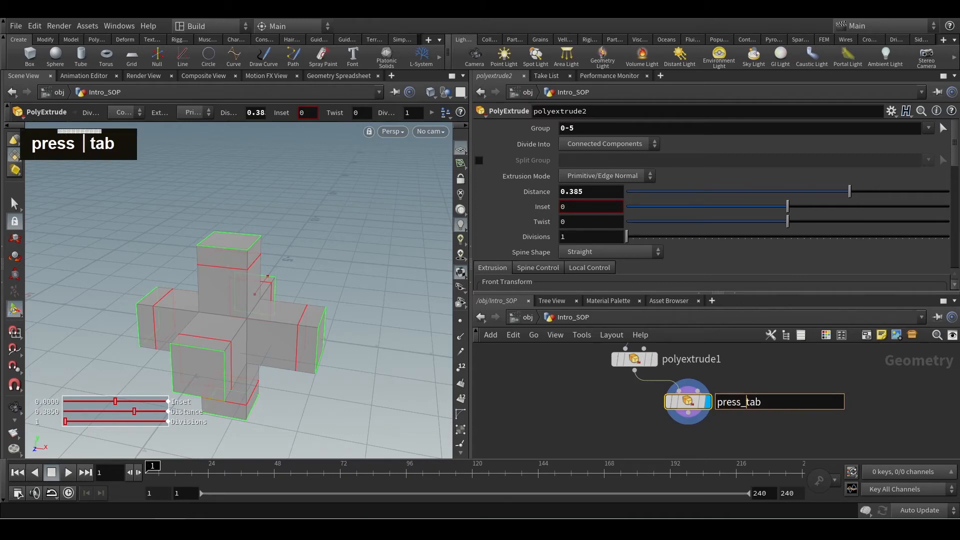
pyautogui.press('Right')
pyautogui.press('Right')
pyautogui.press('Right')
pyautogui.press('Return')
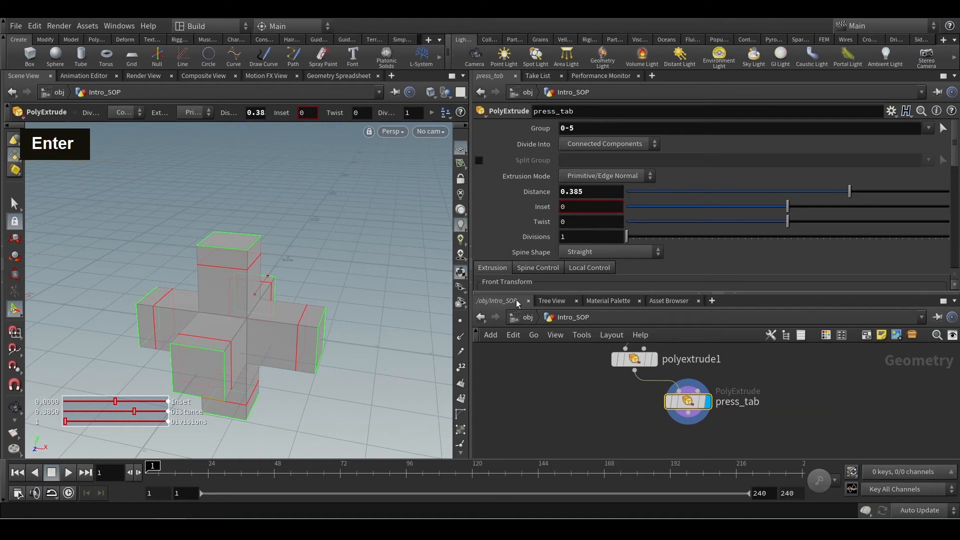
# Display polyextrude1's geometry and move the press_tab node farther aside.
pyautogui.doubleClick(634, 359)
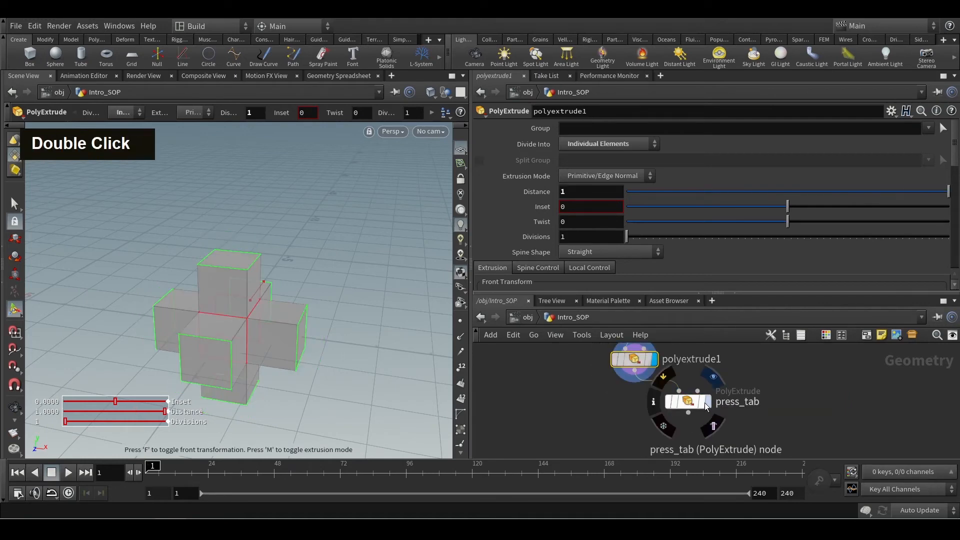
pyautogui.moveTo(704, 403); pyautogui.dragTo(782, 406)
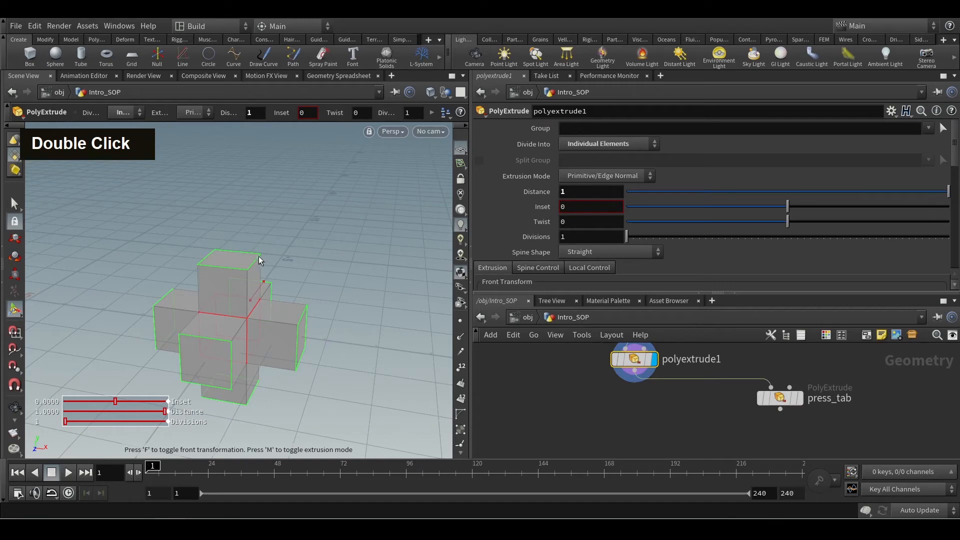
# Select three outer end faces of polyextrude1's geometry in the viewport and apply a PolyExtrude to them.
pyautogui.press('s')
pyautogui.click(232, 262)
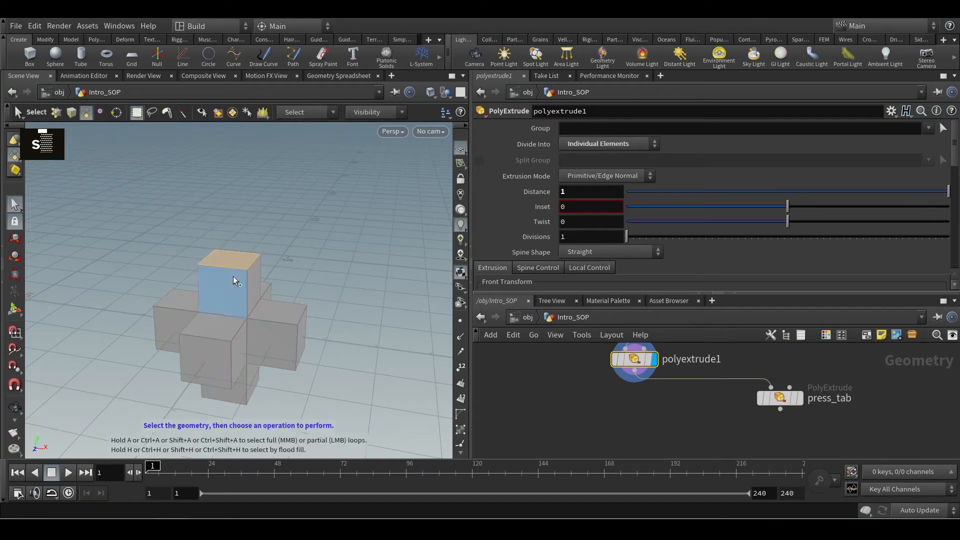
pyautogui.keyDown('shift'); pyautogui.click(241, 353); pyautogui.keyUp('shift')
pyautogui.press('Tab')
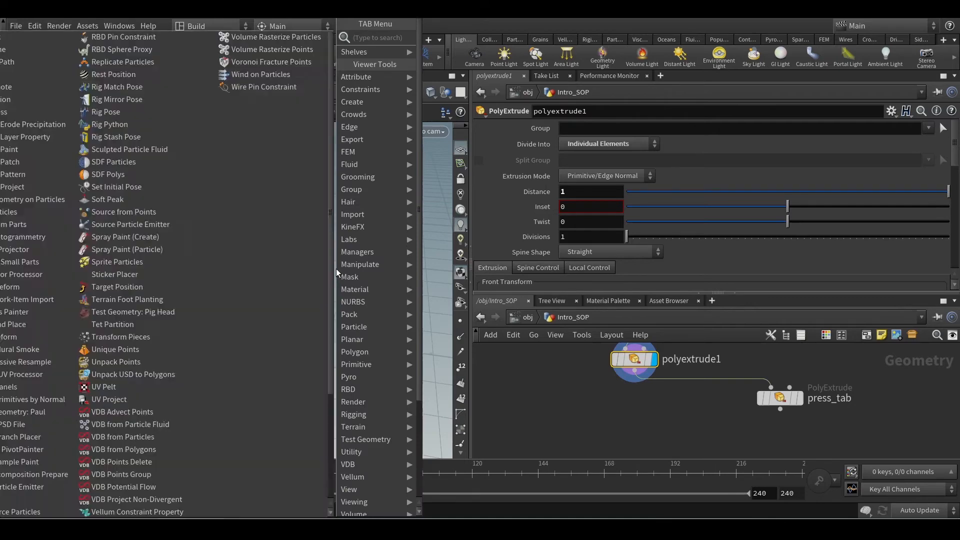
pyautogui.write('pol')
pyautogui.click(455, 125)
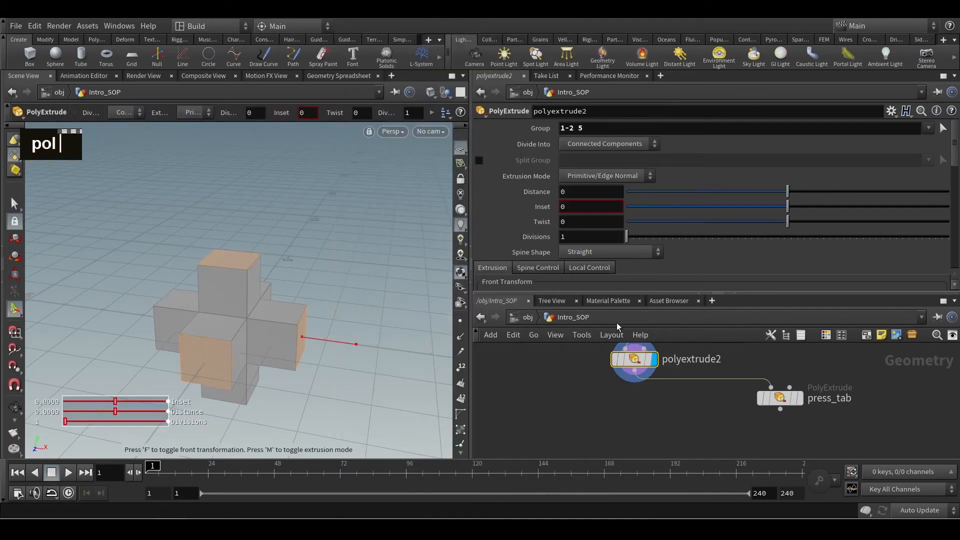
# Arrange the new PolyExtrude and press_tab as level, separate branches below polyextrude1, and rename the new node as Press_tab_viewport.
pyautogui.moveTo(619, 413); pyautogui.dragTo(642, 450, button='middle')
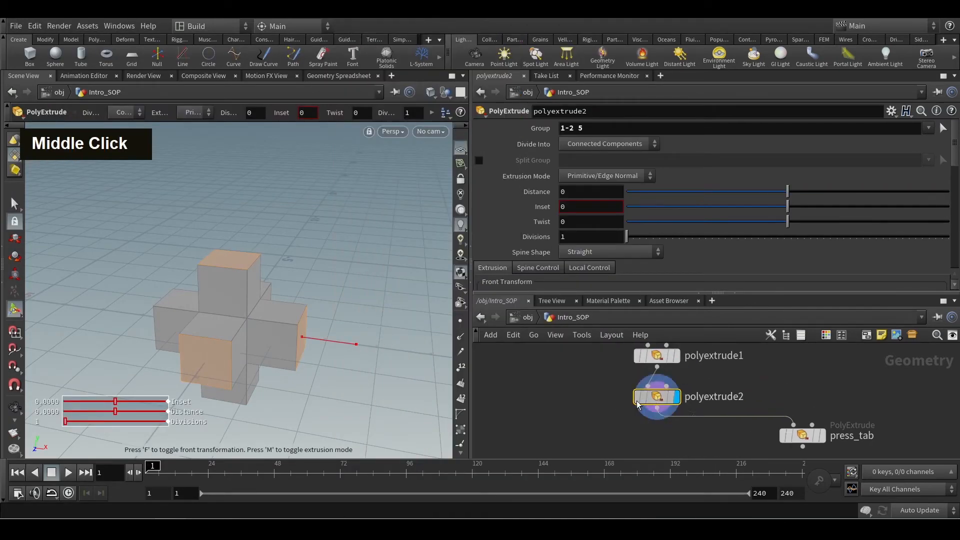
pyautogui.moveTo(656, 398); pyautogui.dragTo(565, 418)
pyautogui.doubleClick(564, 418)
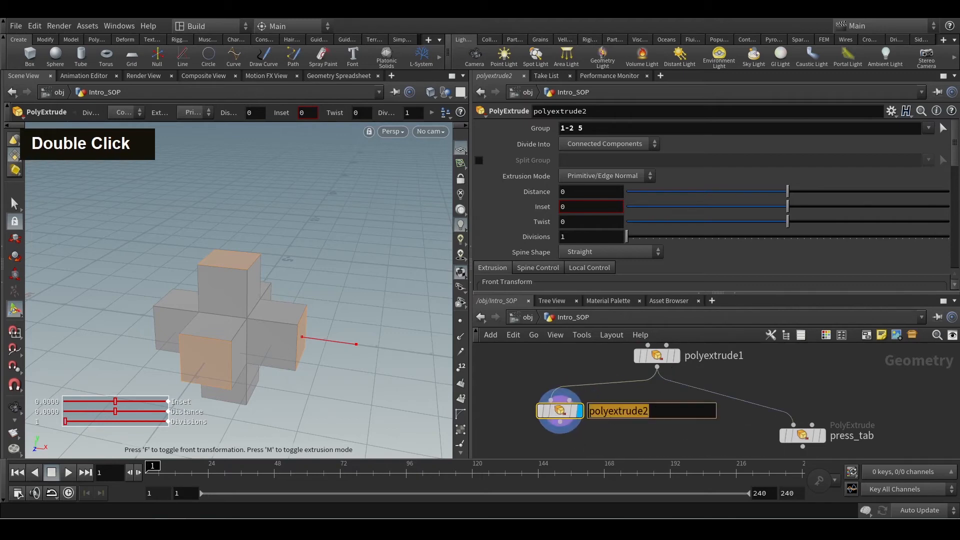
pyautogui.write('Press')
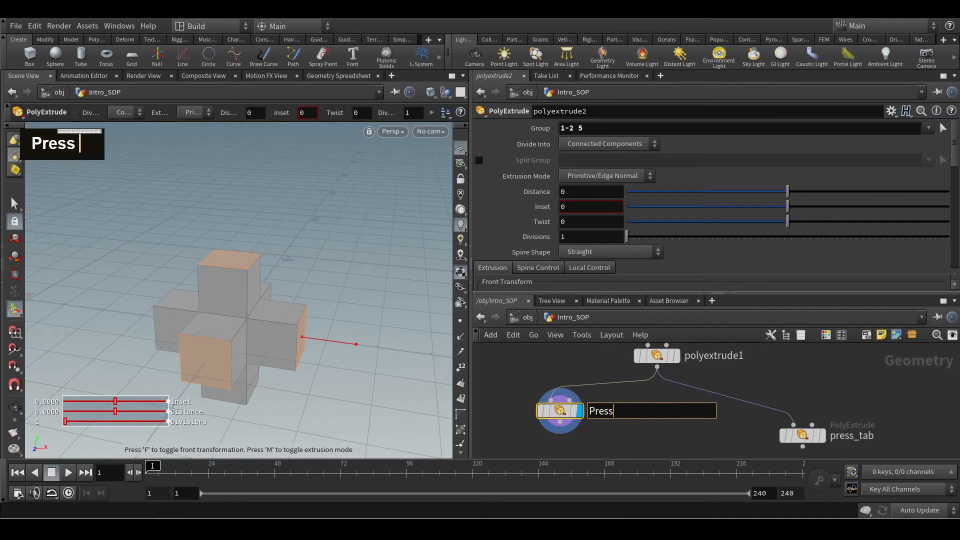
pyautogui.write('_tab')
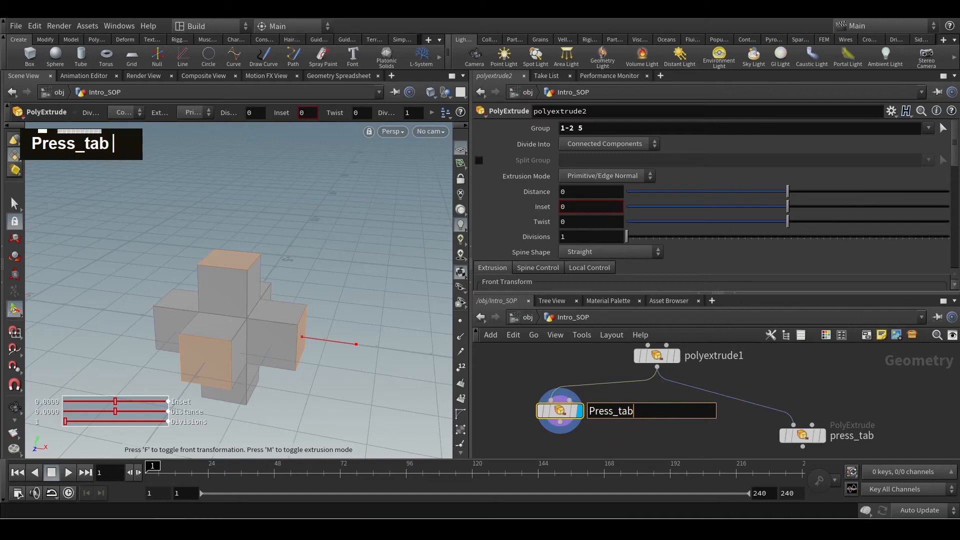
pyautogui.write('_viewport')
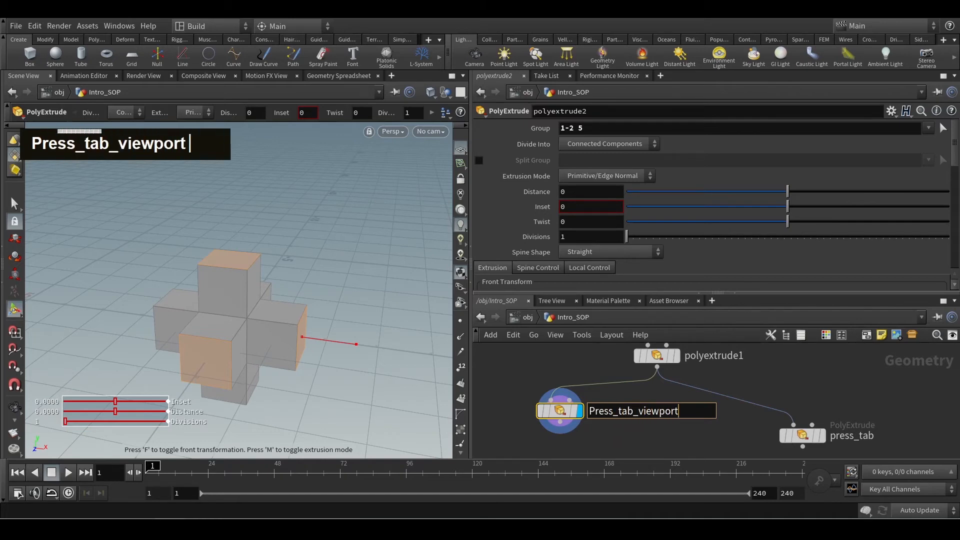
pyautogui.press('Return')
pyautogui.moveTo(799, 436); pyautogui.dragTo(777, 412)
pyautogui.moveTo(521, 418)
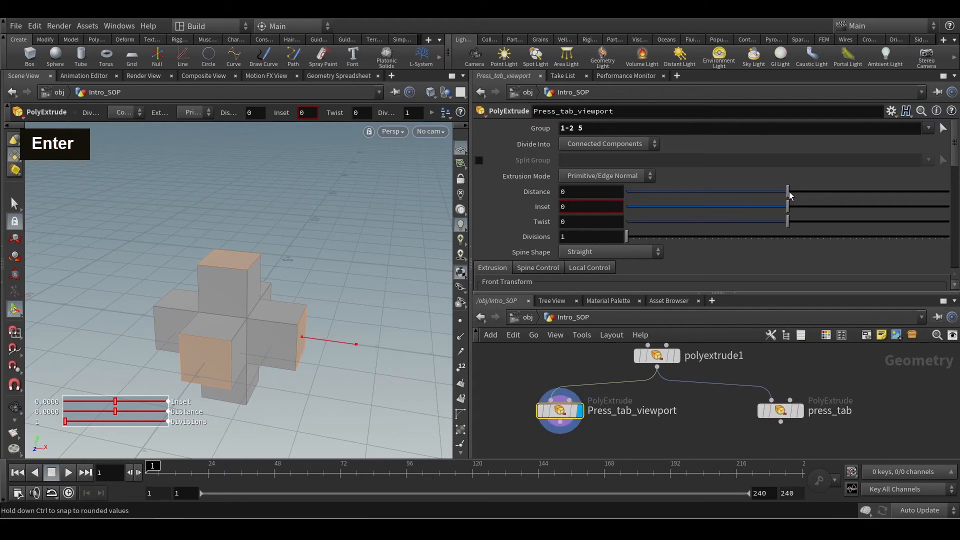
# Set the extrusion distance of Press_tab_viewport to 0.531.
pyautogui.moveTo(789, 191); pyautogui.dragTo(872, 191)
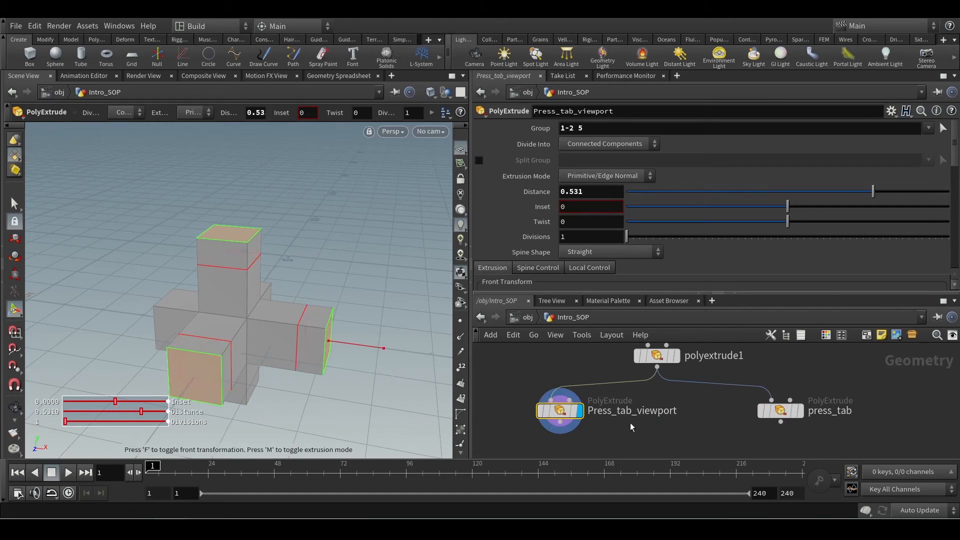
pyautogui.scroll(-2, 728, 436)
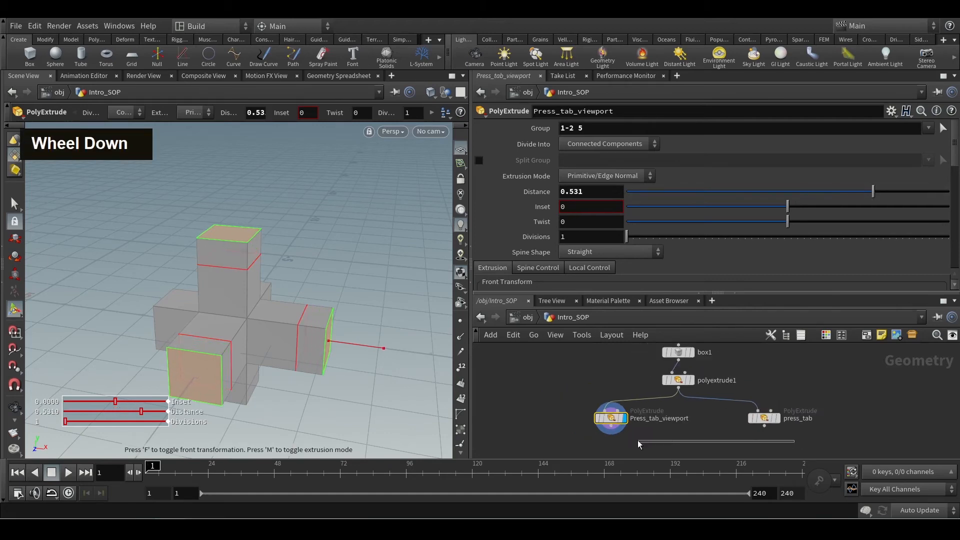
pyautogui.scroll(-2, 709, 414)
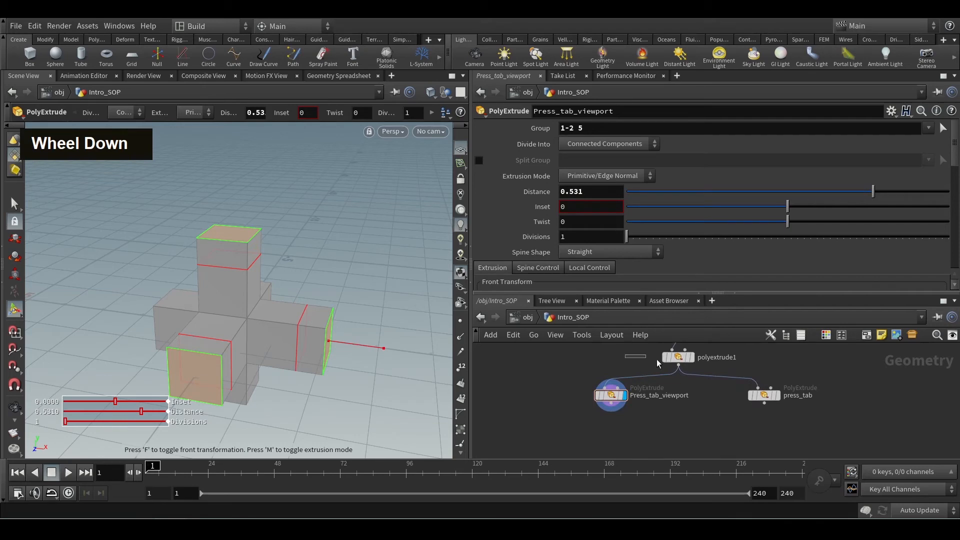
# Review polyextrude1's output group settings and compare the geometry of the Press_tab_viewport and press_tab nodes.
pyautogui.click(676, 358)
pyautogui.scroll(-5, 769, 230)
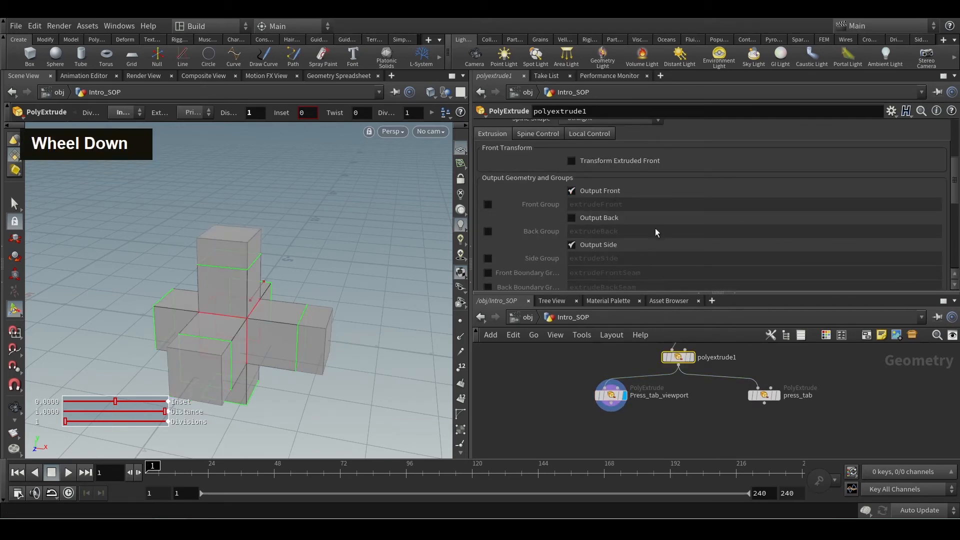
pyautogui.click(611, 395)
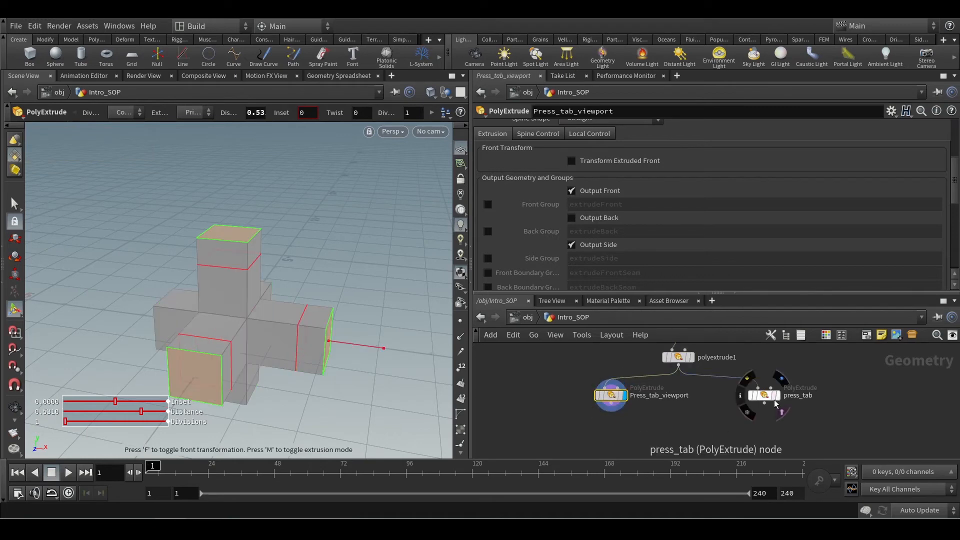
pyautogui.click(765, 398)
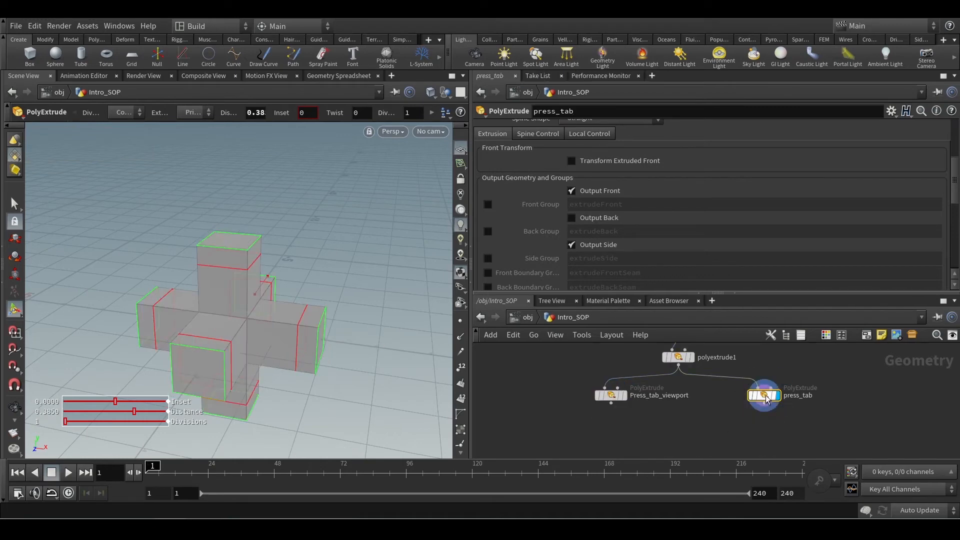
# Delete the Press_tab_viewport and press_tab nodes together from the network.
pyautogui.moveTo(559, 385); pyautogui.dragTo(891, 422)
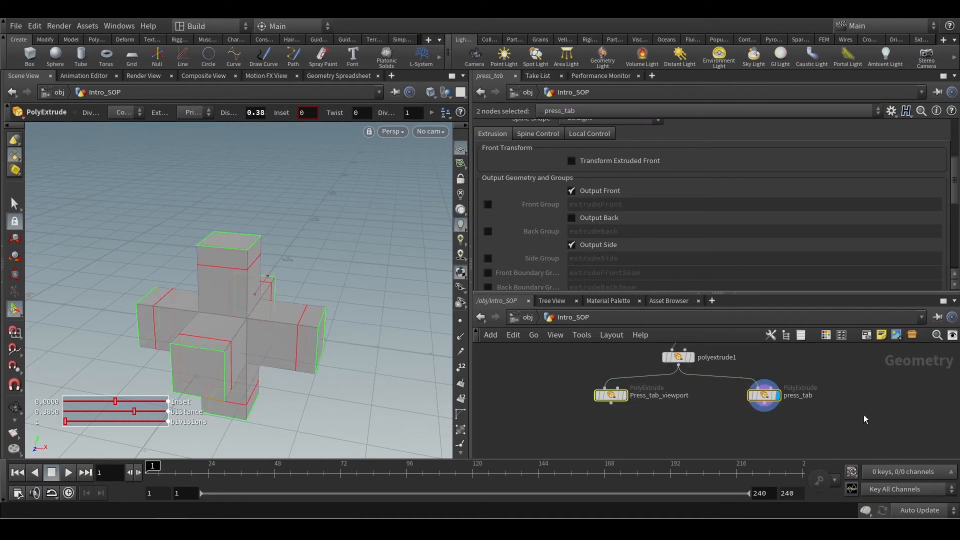
pyautogui.press('Delete')
pyautogui.hotkey('ctrl', 'z')
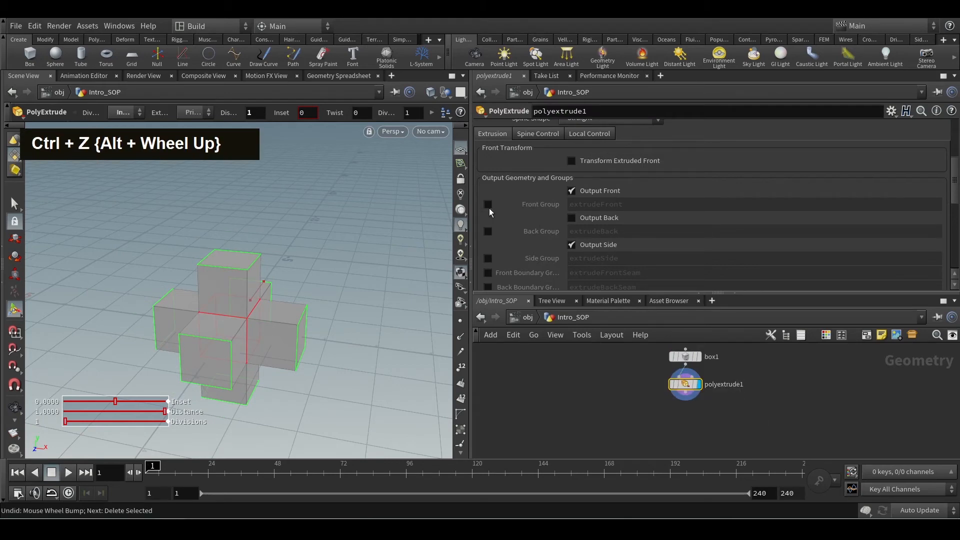
# Output polyextrude1's front faces as the extrudeFront group and attach a new PolyExtrude node to its output.
pyautogui.click(488, 205)
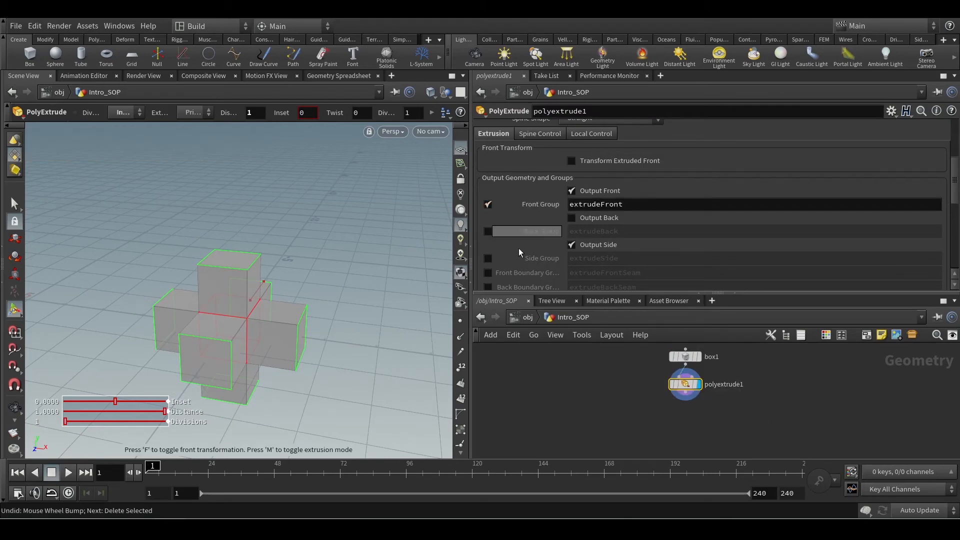
pyautogui.click(686, 397)
pyautogui.press('Tab')
pyautogui.write('pol')
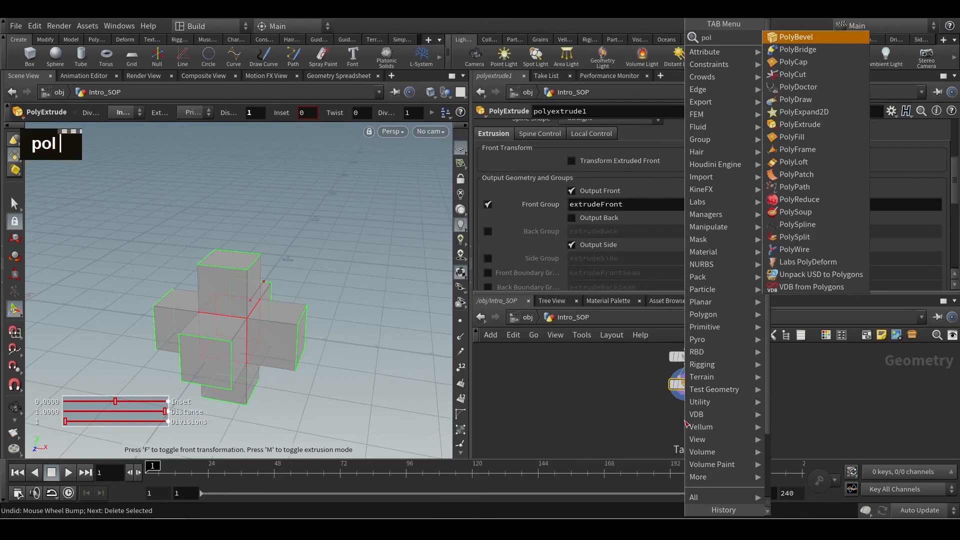
pyautogui.press('Down')
pyautogui.press('Down')
pyautogui.press('Down')
pyautogui.press('Down')
pyautogui.press('Down')
pyautogui.press('Down')
pyautogui.press('Down')
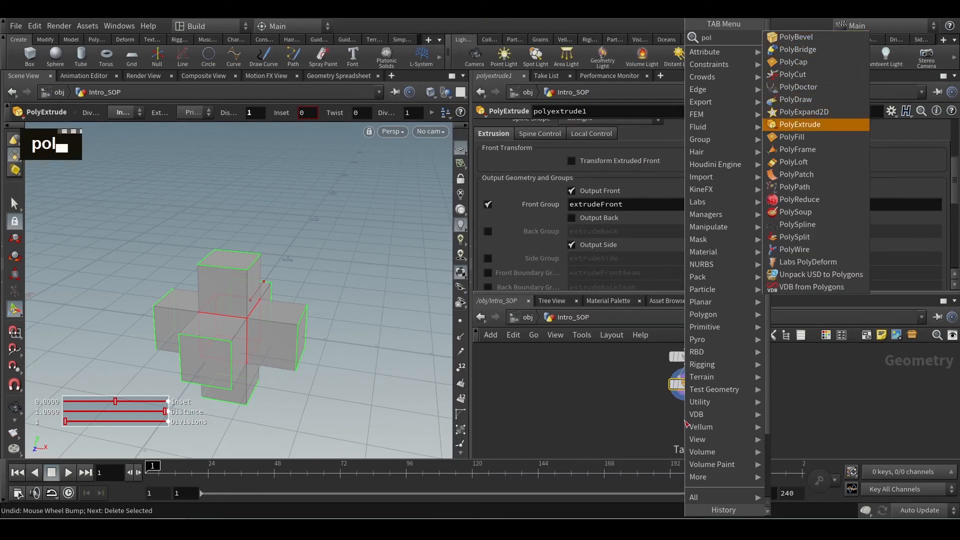
pyautogui.press('Return')
# Check which incoming groups are available for the new polyextrude2 node.
pyautogui.scroll(5, 812, 175)
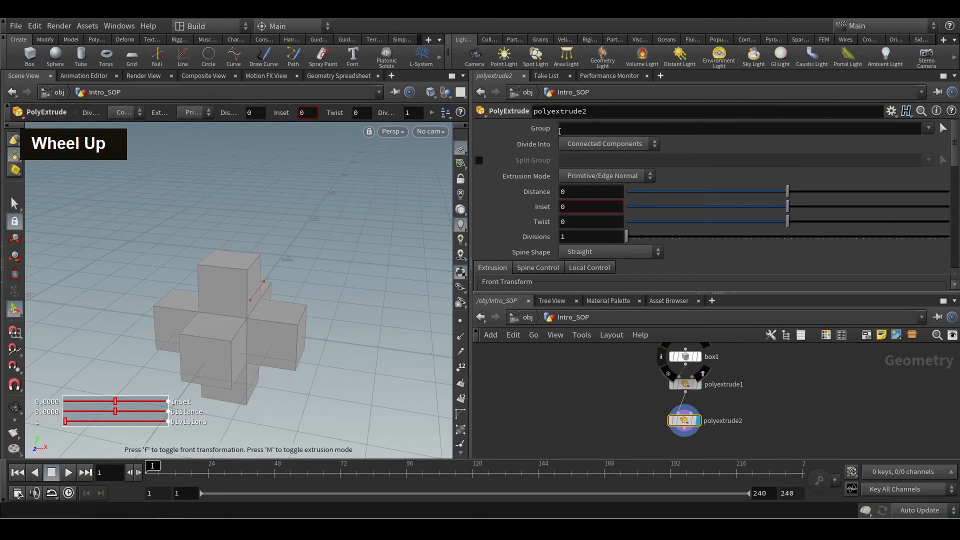
pyautogui.middleClick(684, 386)
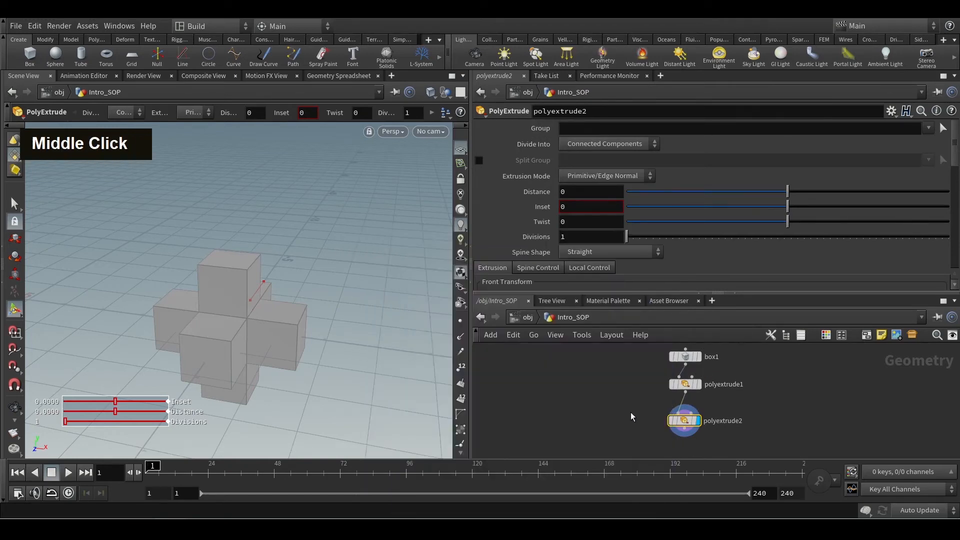
pyautogui.click(929, 130)
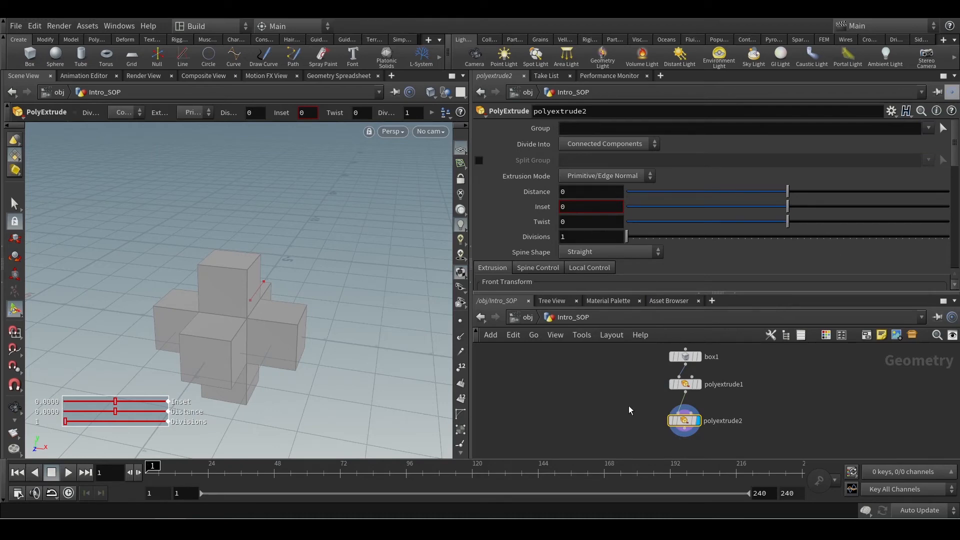
# Also output polyextrude1's side faces as the extrudeSide group and check polyextrude2's available groups again.
pyautogui.doubleClick(699, 386)
pyautogui.scroll(-3, 611, 255)
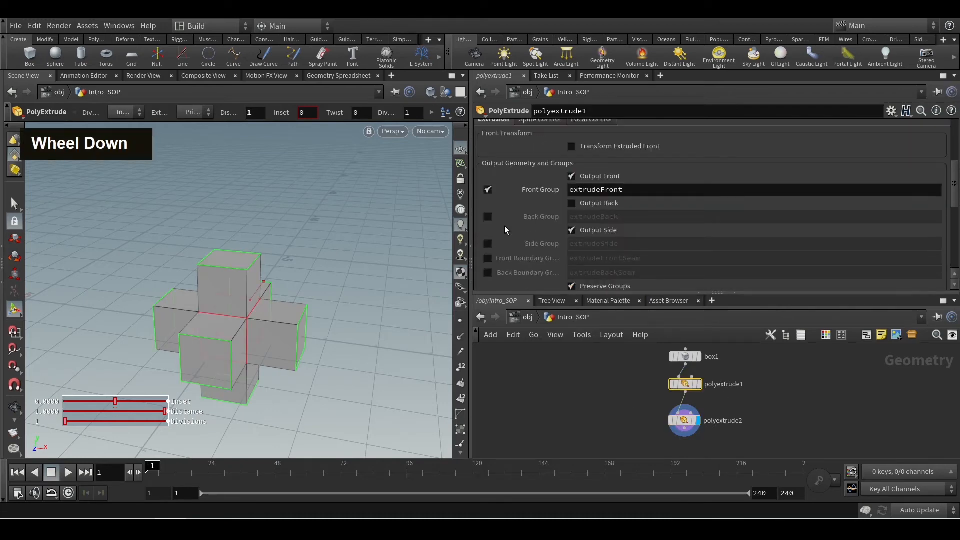
pyautogui.click(488, 243)
pyautogui.click(684, 420)
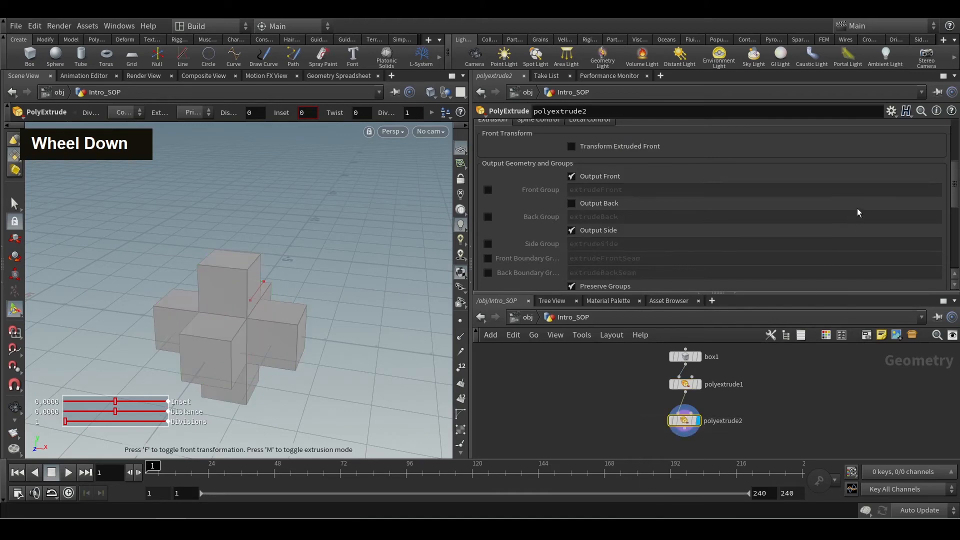
pyautogui.scroll(3, 877, 205)
pyautogui.scroll(3, 876, 201)
pyautogui.click(928, 128)
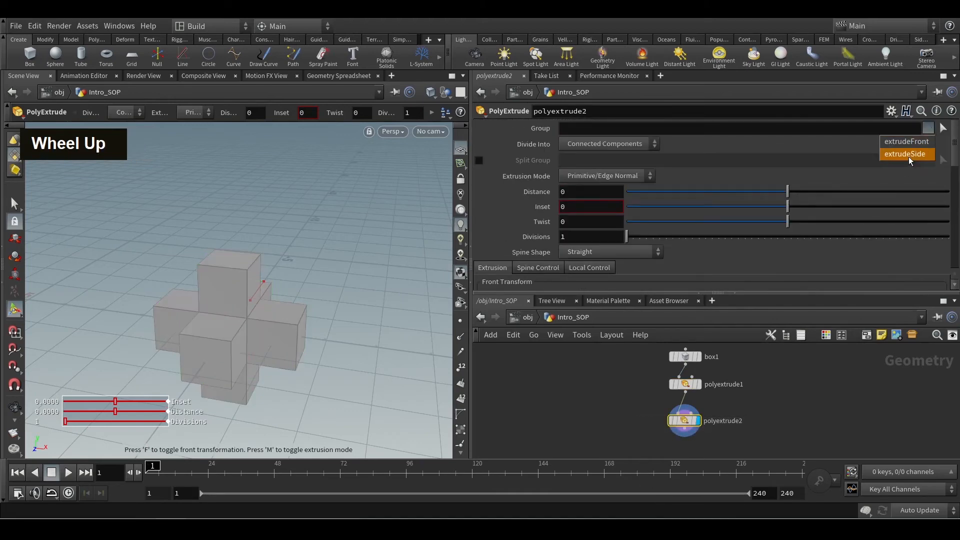
# Turn off the side group output on polyextrude1.
pyautogui.click(734, 385)
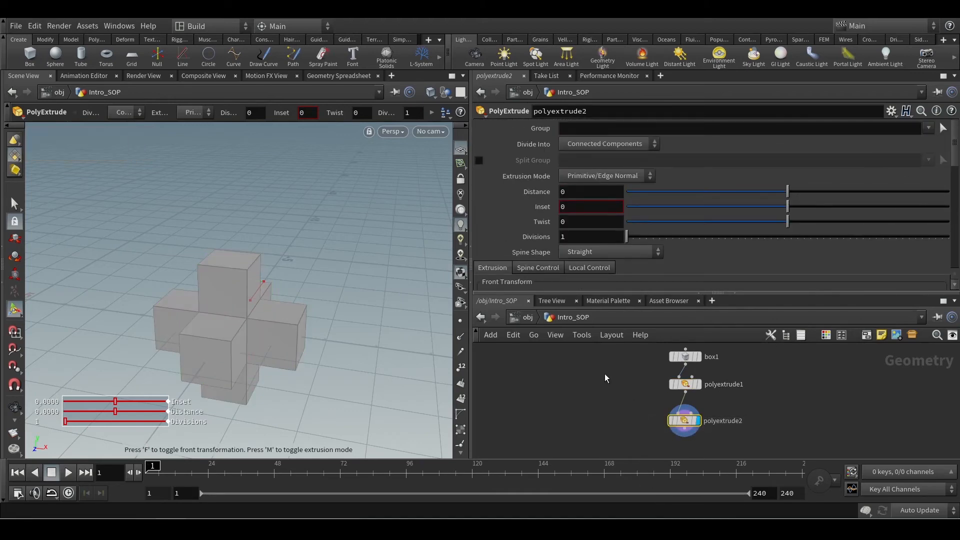
pyautogui.moveTo(606, 374); pyautogui.dragTo(766, 395)
pyautogui.scroll(-3, 532, 259)
pyautogui.scroll(-3, 533, 262)
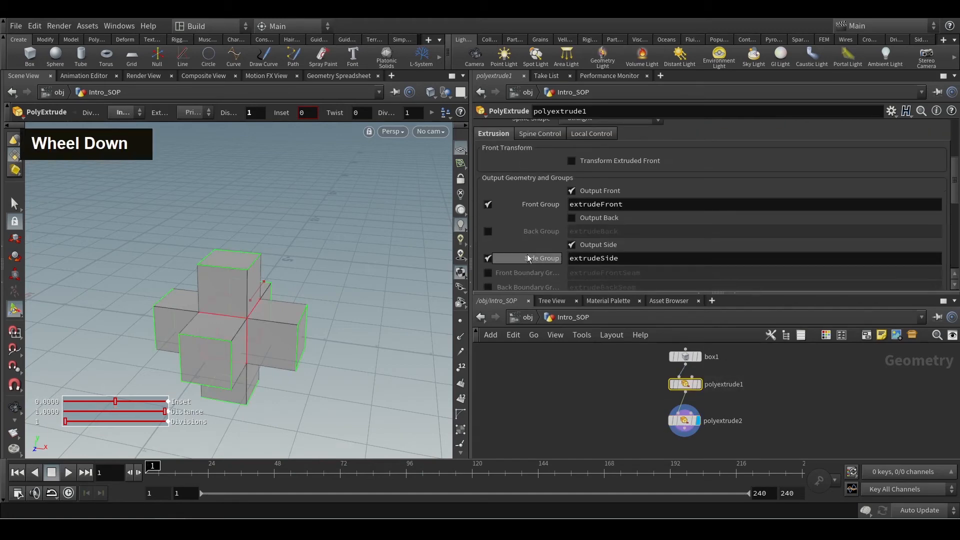
pyautogui.doubleClick(490, 257)
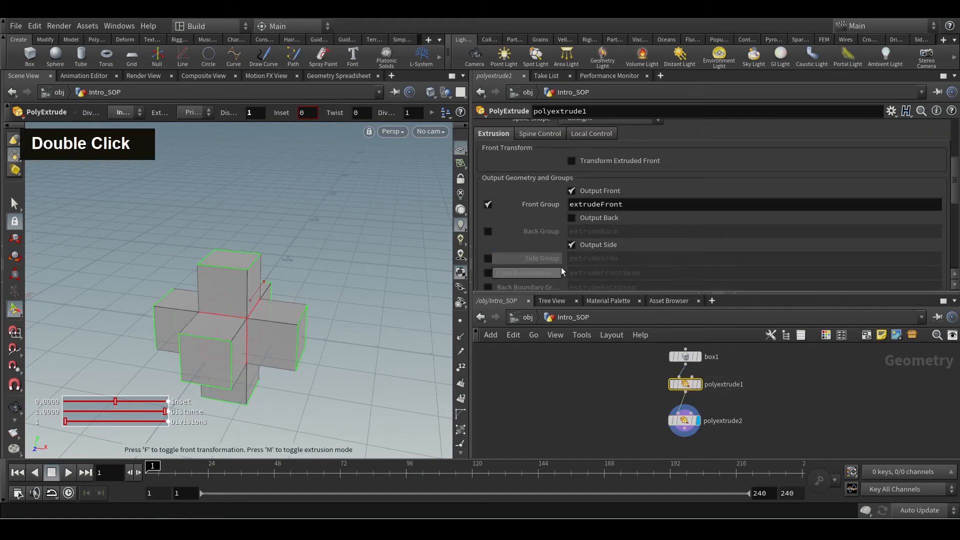
# Limit polyextrude2 to the extrudeFront group and extrude it with distance 0.55 and inset 0.245.
pyautogui.moveTo(642, 404); pyautogui.dragTo(720, 438)
pyautogui.scroll(8, 916, 163)
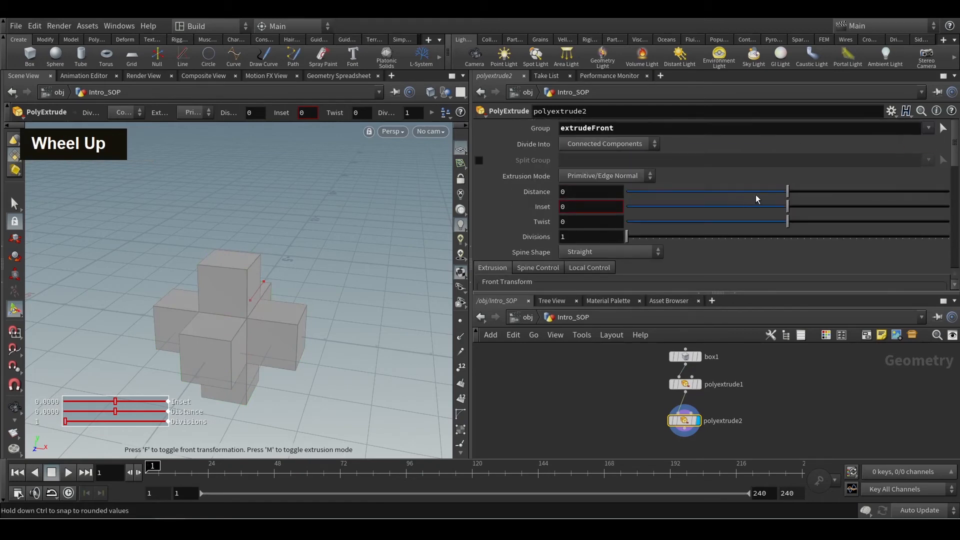
pyautogui.moveTo(787, 191); pyautogui.dragTo(876, 189)
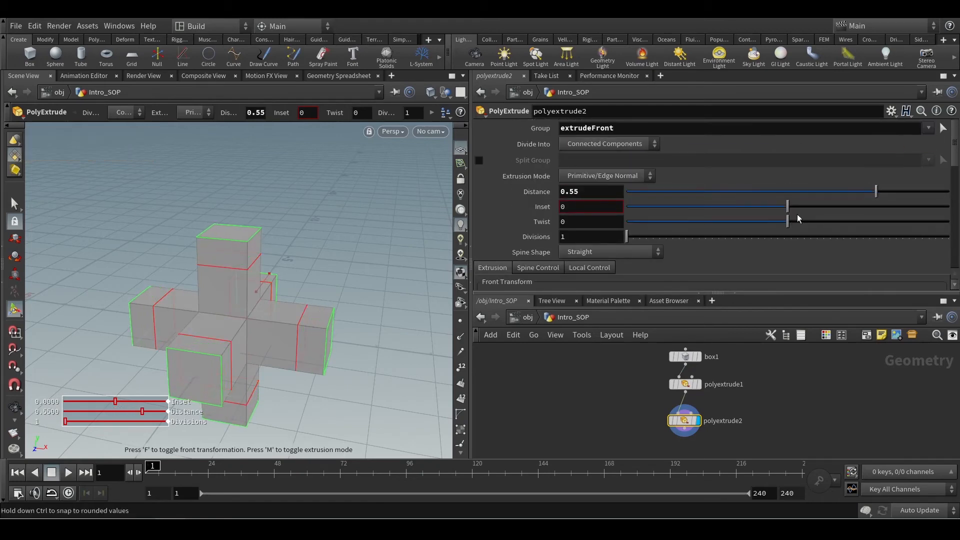
pyautogui.moveTo(787, 207); pyautogui.dragTo(827, 207)
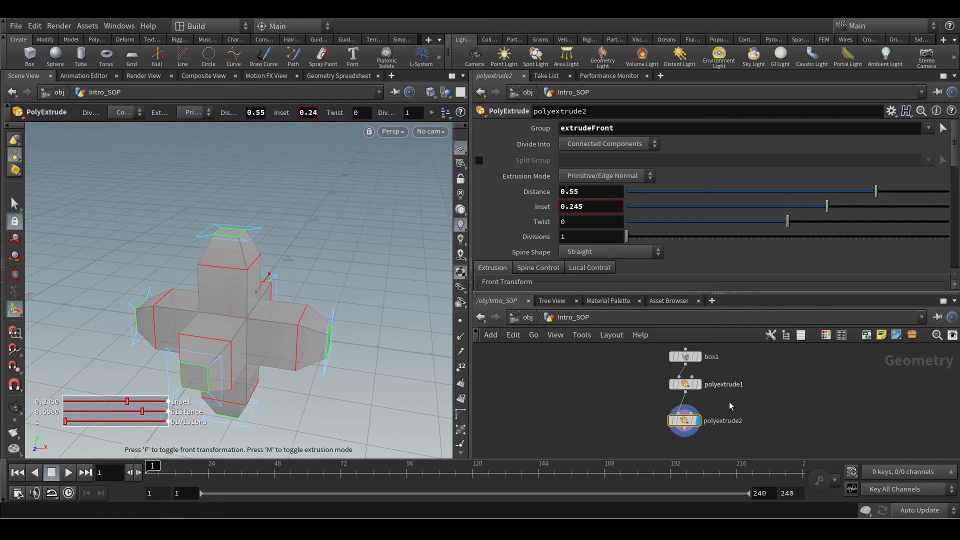
# Change box1's primitive type to Polygon Mesh and display the box's geometry.
pyautogui.moveTo(637, 377); pyautogui.dragTo(636, 397, button='middle')
pyautogui.moveTo(629, 363); pyautogui.dragTo(730, 387)
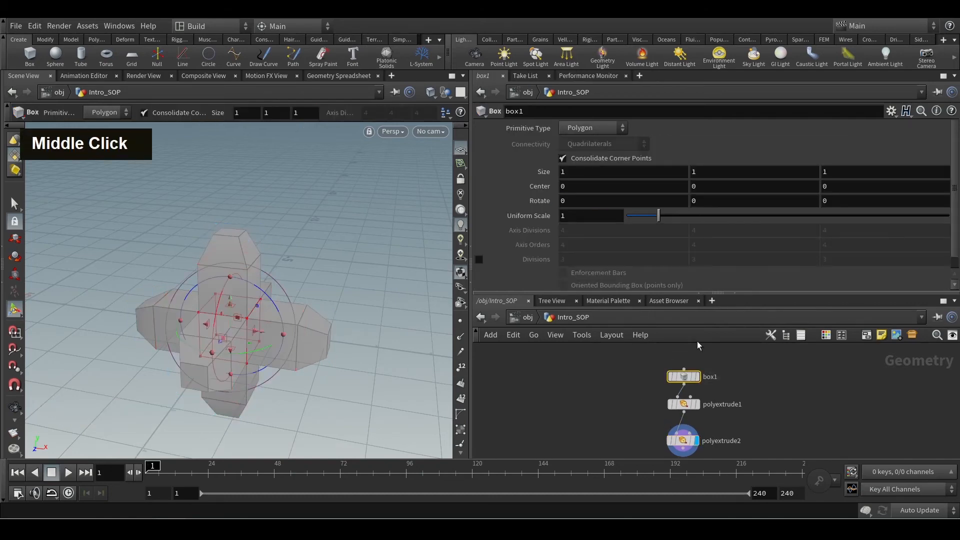
pyautogui.click(590, 130)
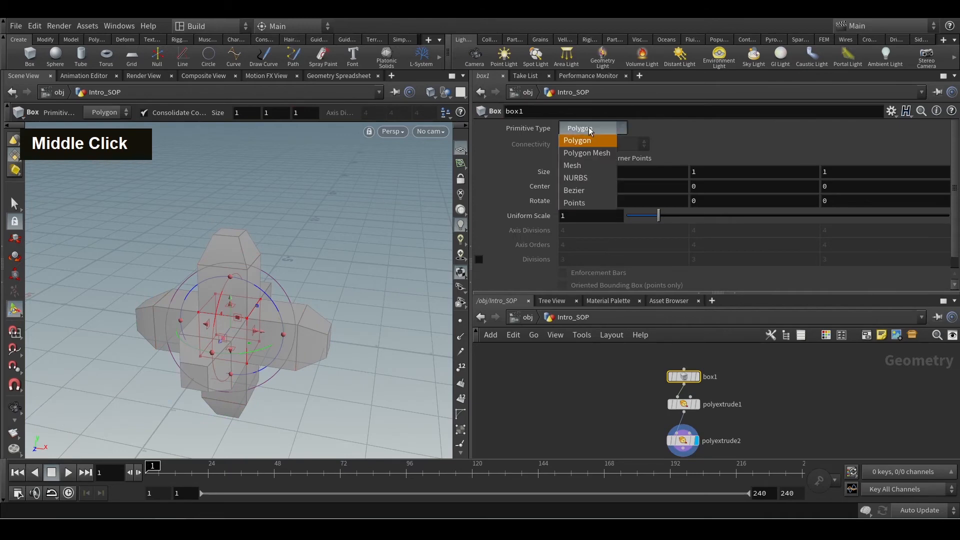
pyautogui.click(585, 155)
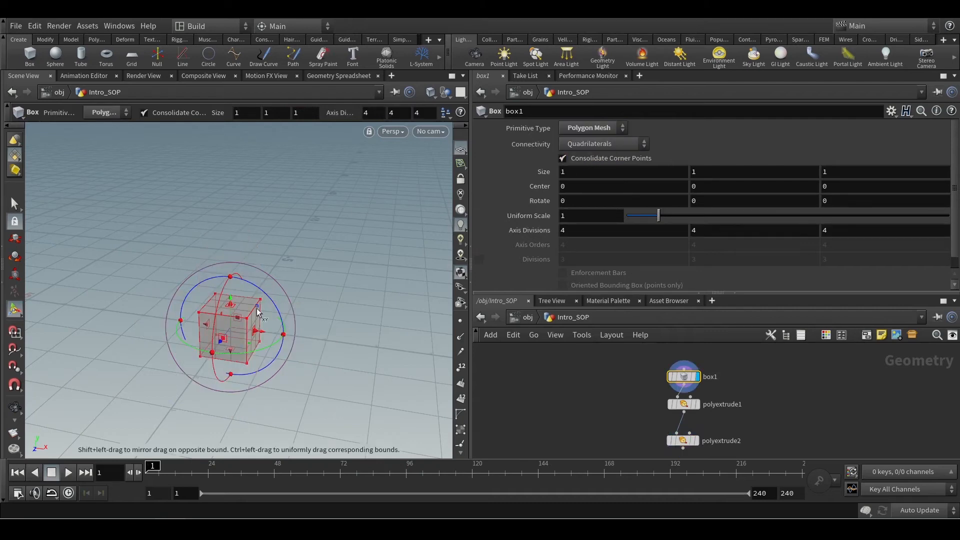
# Inspect the box's mesh subdivision up close and try changing box1's axis divisions.
pyautogui.keyDown('alt'); pyautogui.scroll(5, 235, 305); pyautogui.keyUp('alt')
pyautogui.keyDown('alt'); pyautogui.scroll(-3, 224, 304); pyautogui.keyUp('alt')
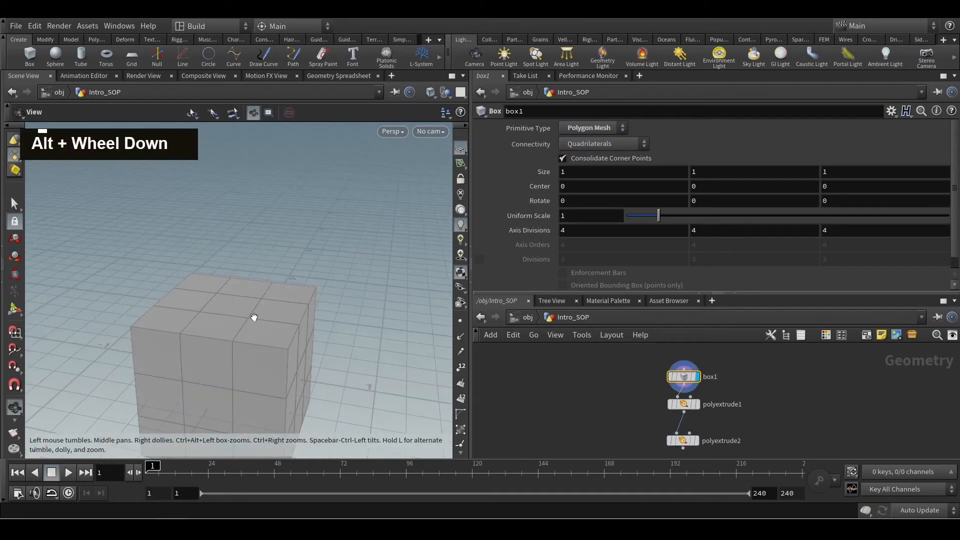
pyautogui.keyDown('alt'); pyautogui.scroll(-3, 213, 340); pyautogui.keyUp('alt')
pyautogui.press('Return')
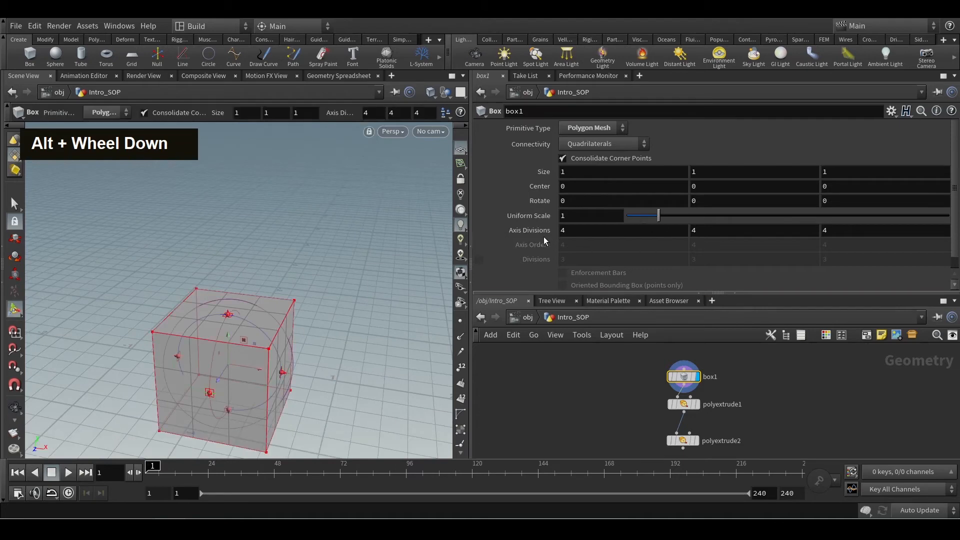
pyautogui.moveTo(544, 237); pyautogui.dragTo(533, 231, button='middle')
pyautogui.hotkey('ctrl', 'z')
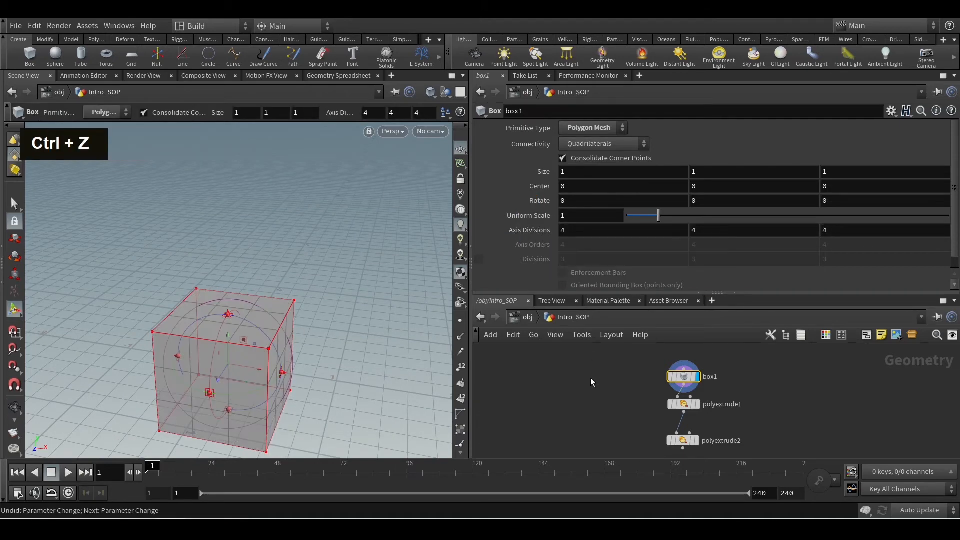
# Display polyextrude2's geometry, reduce its inset to 0.096 and examine the extruded tips from several angles.
pyautogui.middleClick(598, 387)
pyautogui.moveTo(638, 415); pyautogui.dragTo(636, 392, button='middle')
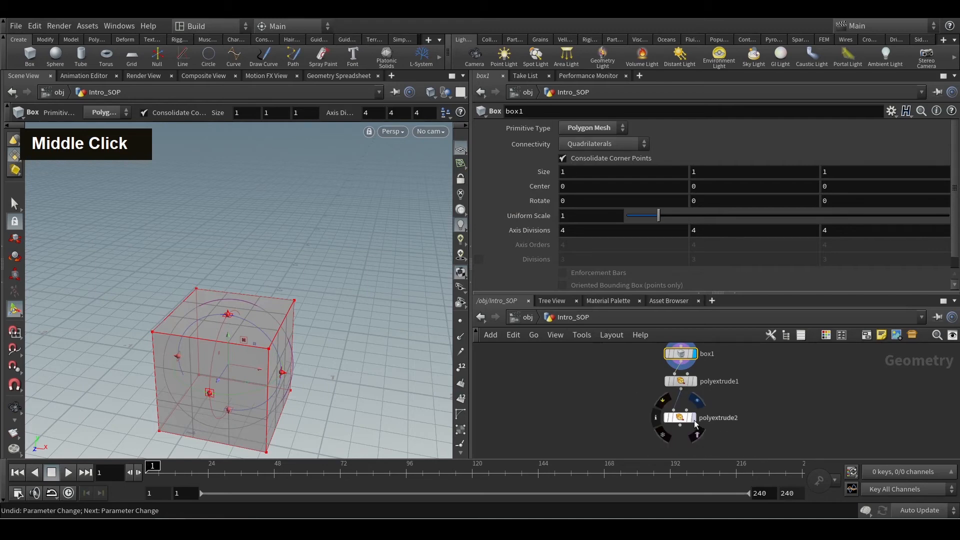
pyautogui.click(694, 417)
pyautogui.click(681, 418)
pyautogui.keyDown('alt'); pyautogui.scroll(-3, 327, 278); pyautogui.keyUp('alt')
pyautogui.keyDown('alt'); pyautogui.moveTo(327, 279); pyautogui.dragTo(330, 295); pyautogui.keyUp('alt')
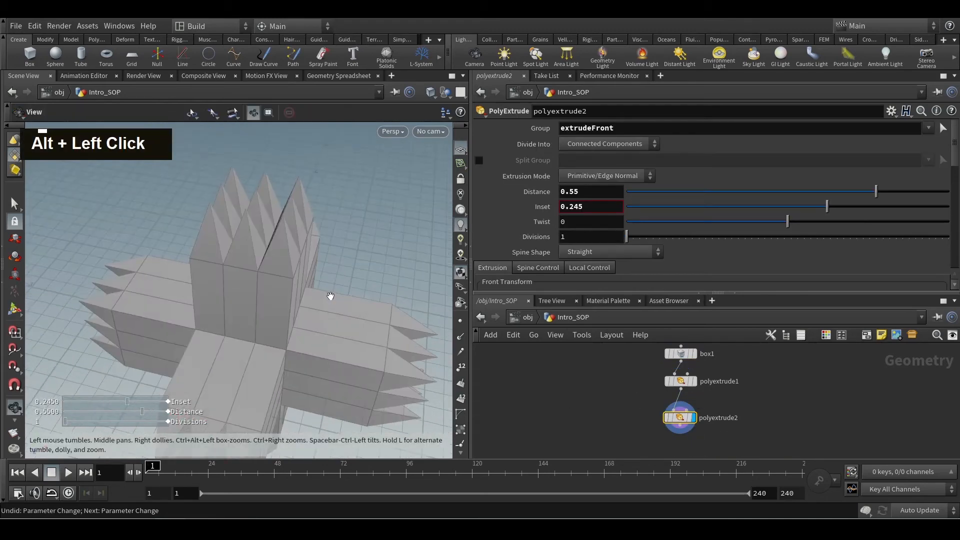
pyautogui.moveTo(823, 207); pyautogui.dragTo(803, 206)
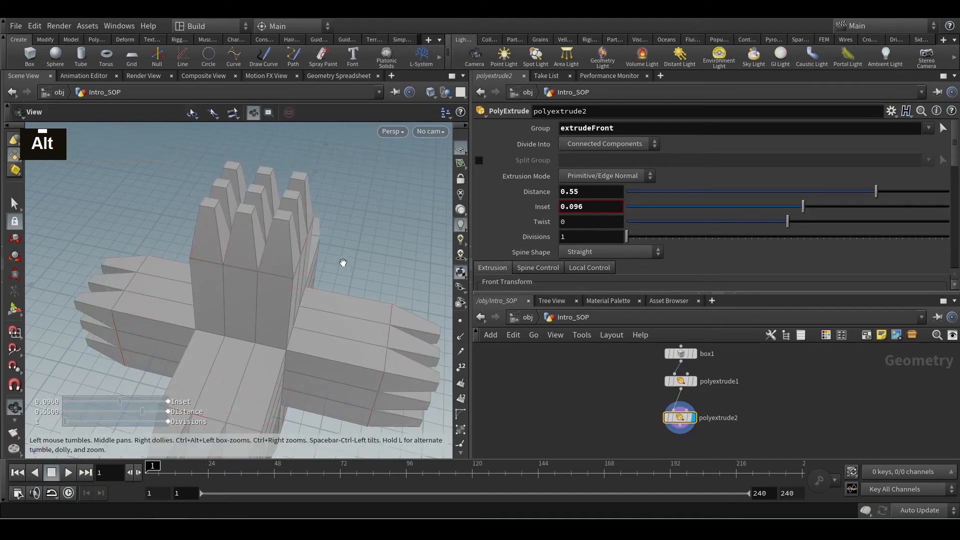
pyautogui.keyDown('alt'); pyautogui.scroll(-5, 327, 267); pyautogui.keyUp('alt')
pyautogui.keyDown('alt'); pyautogui.moveTo(325, 268); pyautogui.dragTo(350, 273); pyautogui.keyUp('alt')
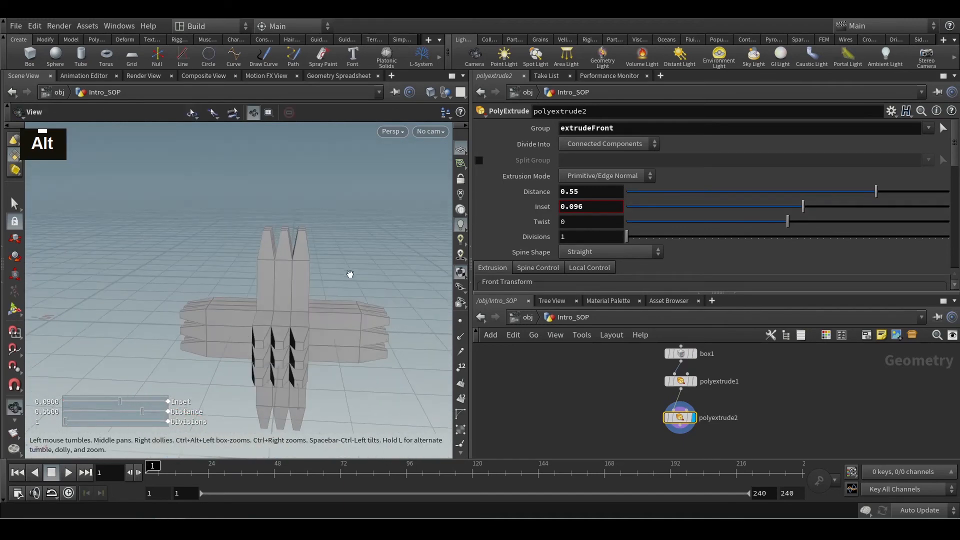
pyautogui.press('Return')
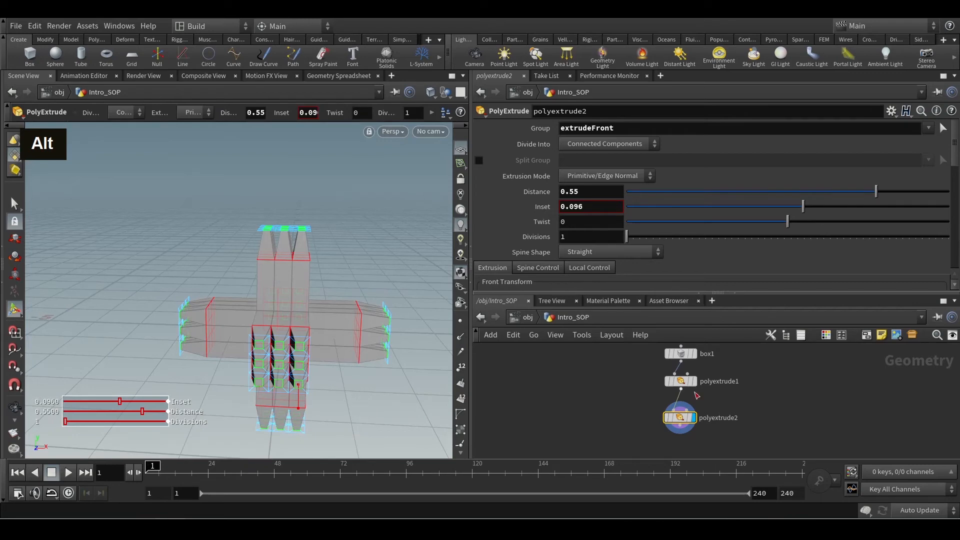
# Display polyextrude1's geometry, check its Front Group output and pick the individual front faces on the upper block.
pyautogui.click(680, 380)
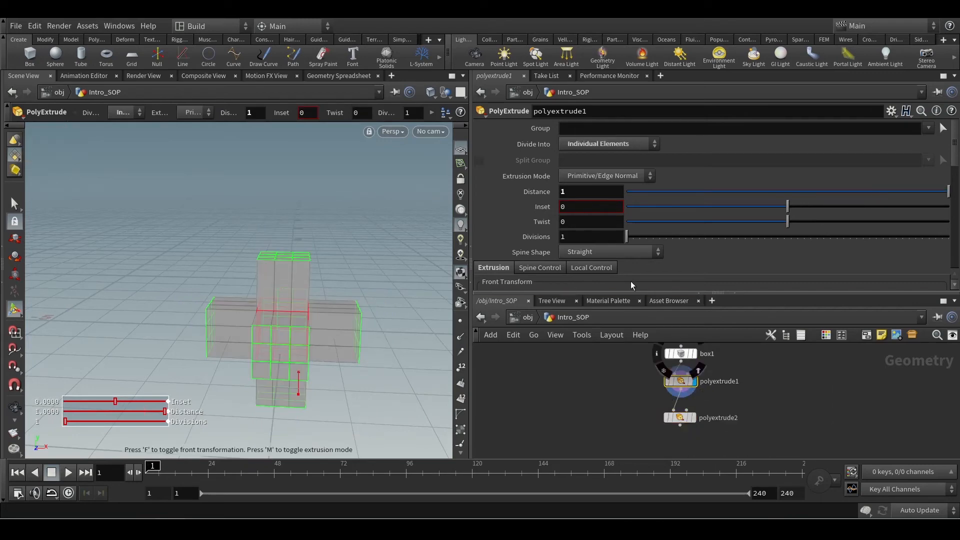
pyautogui.scroll(-3, 631, 281)
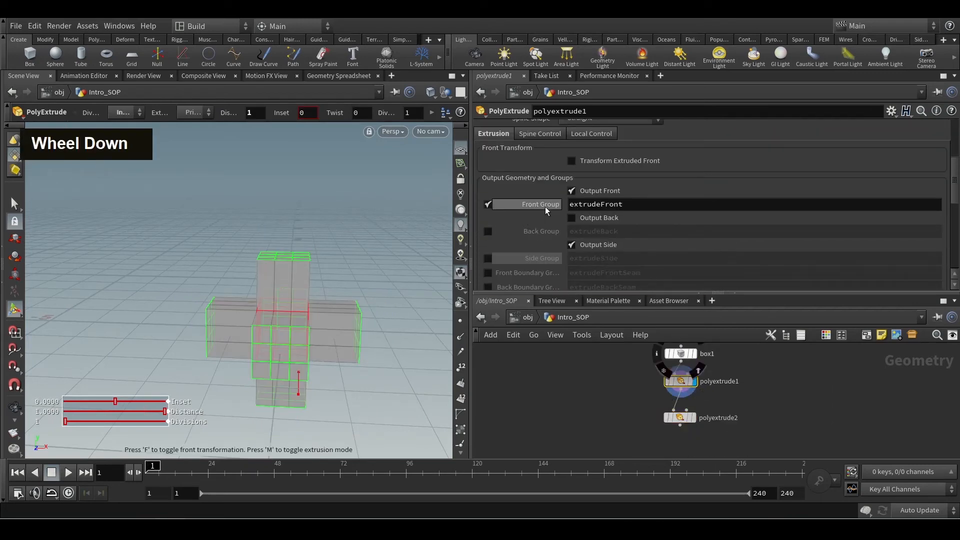
pyautogui.keyDown('alt'); pyautogui.moveTo(390, 275); pyautogui.dragTo(304, 275); pyautogui.keyUp('alt')
pyautogui.press('s')
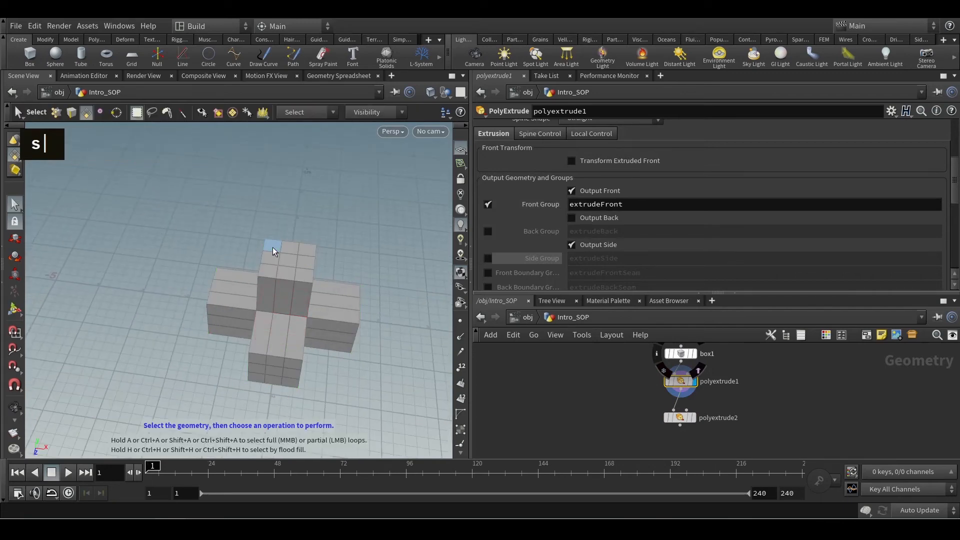
pyautogui.keyDown('shift'); pyautogui.click(275, 246); pyautogui.keyUp('shift')
pyautogui.keyDown('shift'); pyautogui.doubleClick(298, 249); pyautogui.keyUp('shift')
pyautogui.keyDown('shift'); pyautogui.click(308, 263); pyautogui.keyUp('shift')
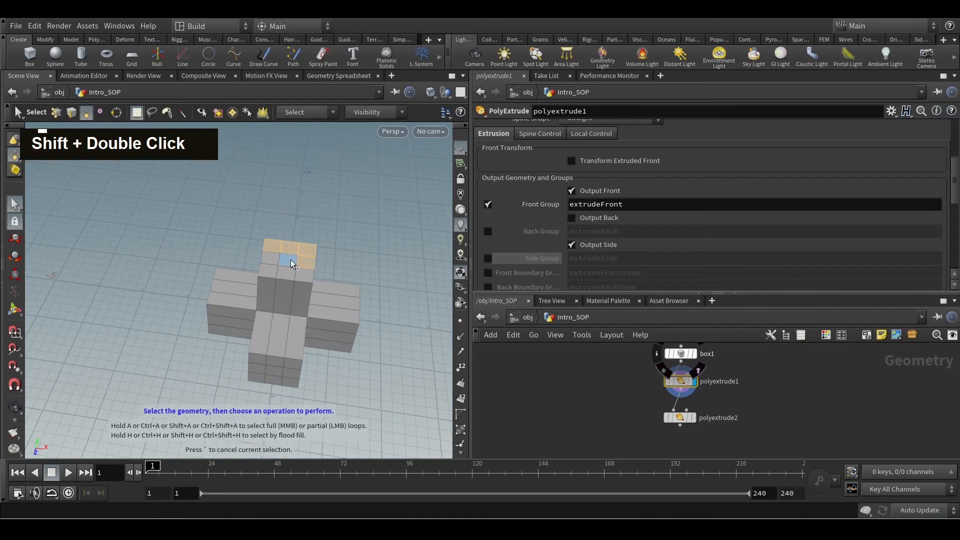
pyautogui.keyDown('shift'); pyautogui.click(290, 260); pyautogui.keyUp('shift')
pyautogui.keyDown('shift'); pyautogui.click(272, 259); pyautogui.keyUp('shift')
pyautogui.keyDown('shift'); pyautogui.click(268, 271); pyautogui.keyUp('shift')
pyautogui.click(304, 275)
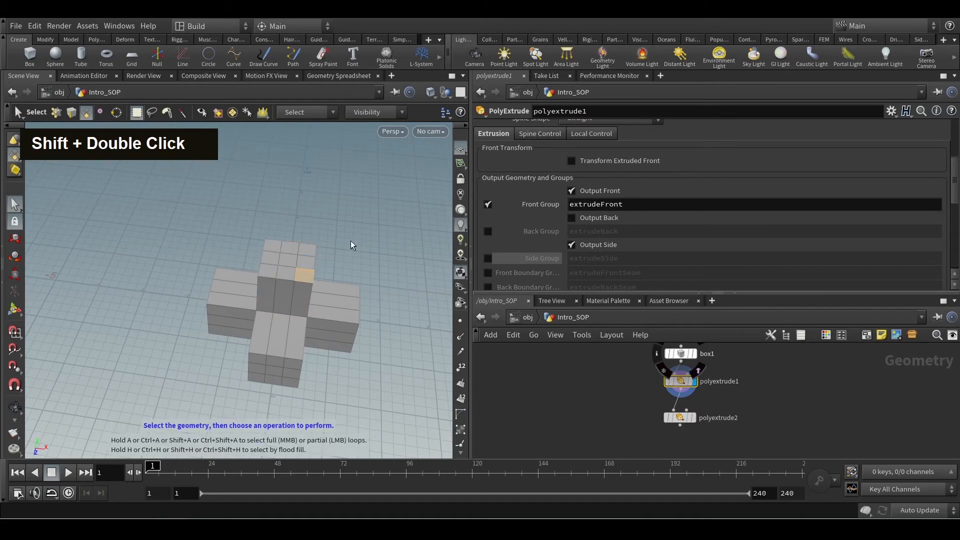
pyautogui.click(350, 241)
# Display polyextrude2's geometry again and inspect its extruded tips and output group settings.
pyautogui.click(693, 418)
pyautogui.keyDown('alt'); pyautogui.moveTo(316, 290); pyautogui.dragTo(318, 272); pyautogui.keyUp('alt')
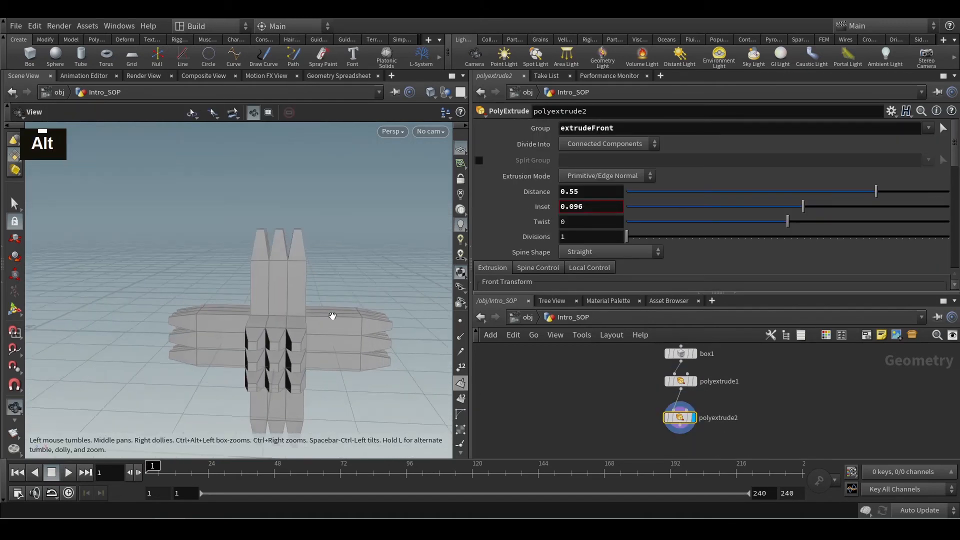
pyautogui.keyDown('alt'); pyautogui.scroll(3, 332, 317); pyautogui.keyUp('alt')
pyautogui.scroll(-5, 778, 256)
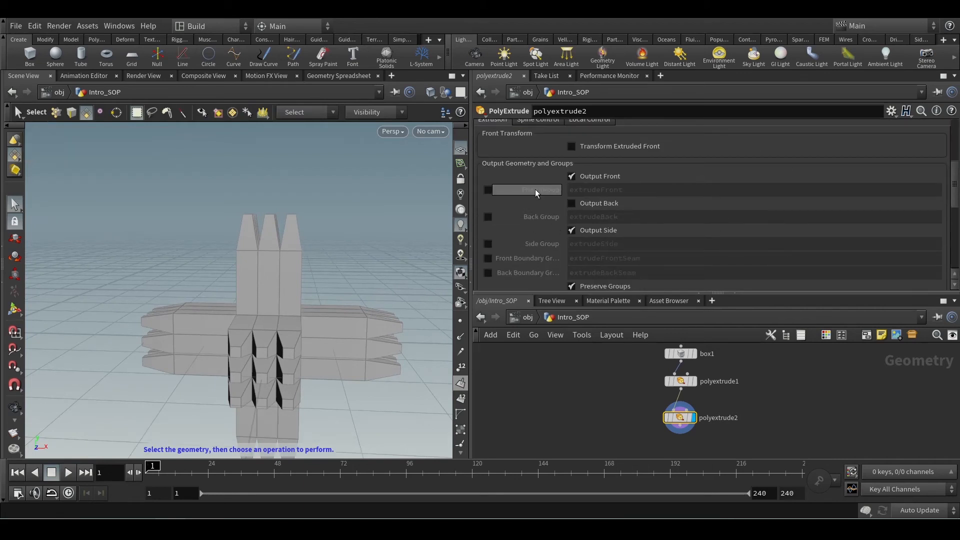
# Add a Transform node below polyextrude2, connect it to polyextrude2's output and display its geometry.
pyautogui.moveTo(607, 416); pyautogui.dragTo(586, 353, button='middle')
pyautogui.press('Tab')
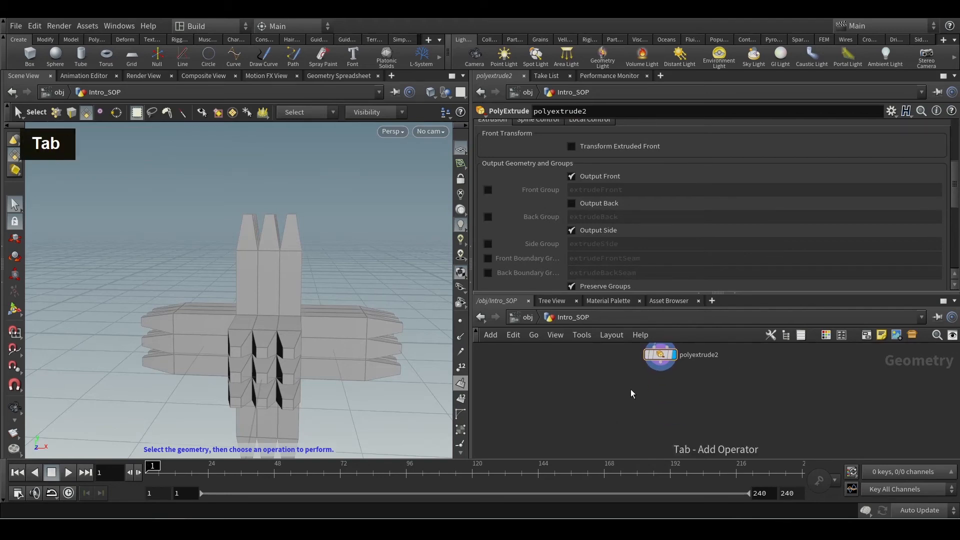
pyautogui.write('tran')
pyautogui.press('Return')
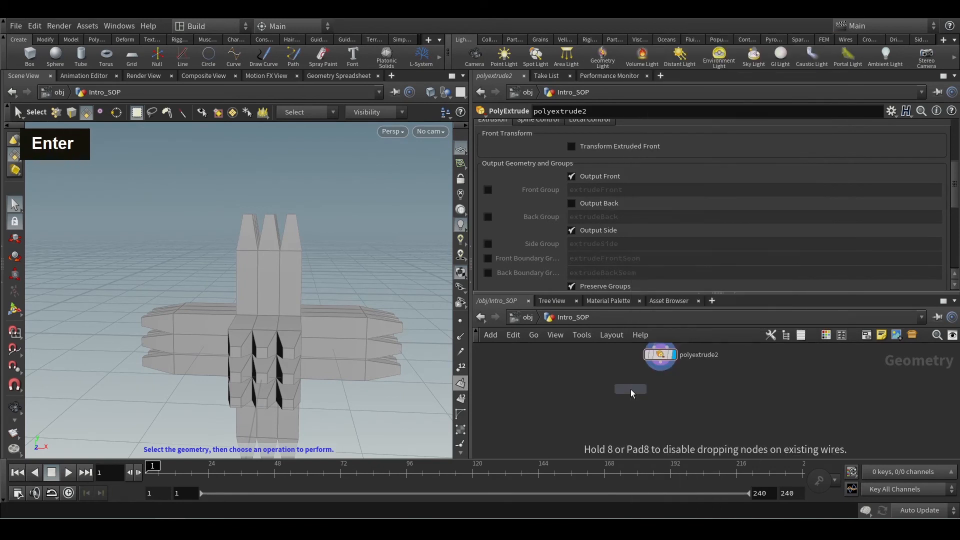
pyautogui.click(631, 389)
pyautogui.scroll(2, 895, 147)
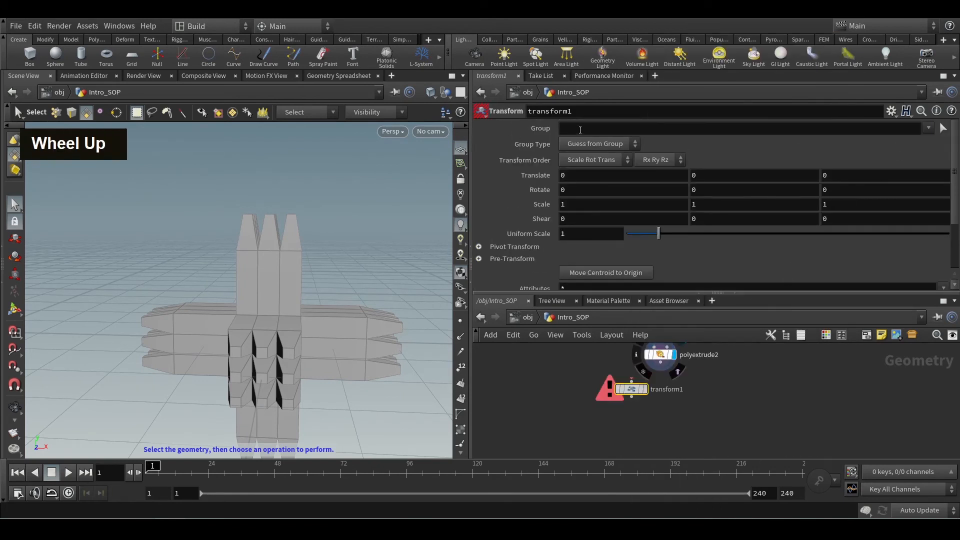
pyautogui.moveTo(631, 382); pyautogui.dragTo(661, 369)
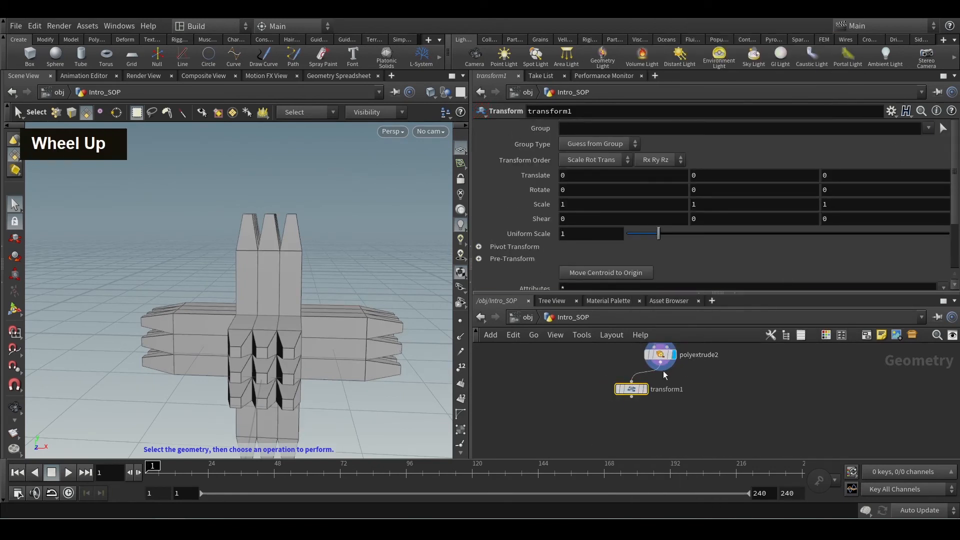
pyautogui.click(645, 390)
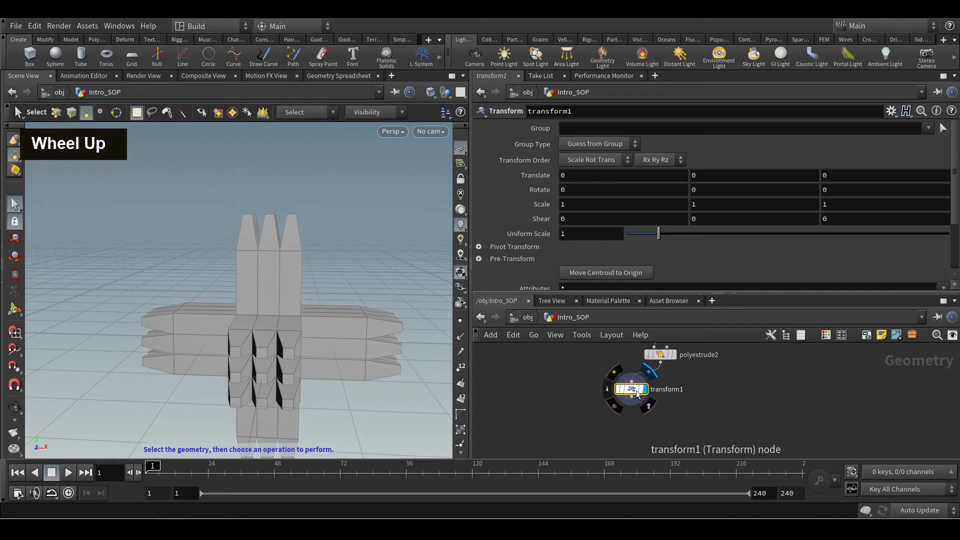
# Limit transform1 to the extrudeFront group and set its Y rotation to 25.8, checking the twisted tips from several angles.
pyautogui.click(928, 128)
pyautogui.click(904, 141)
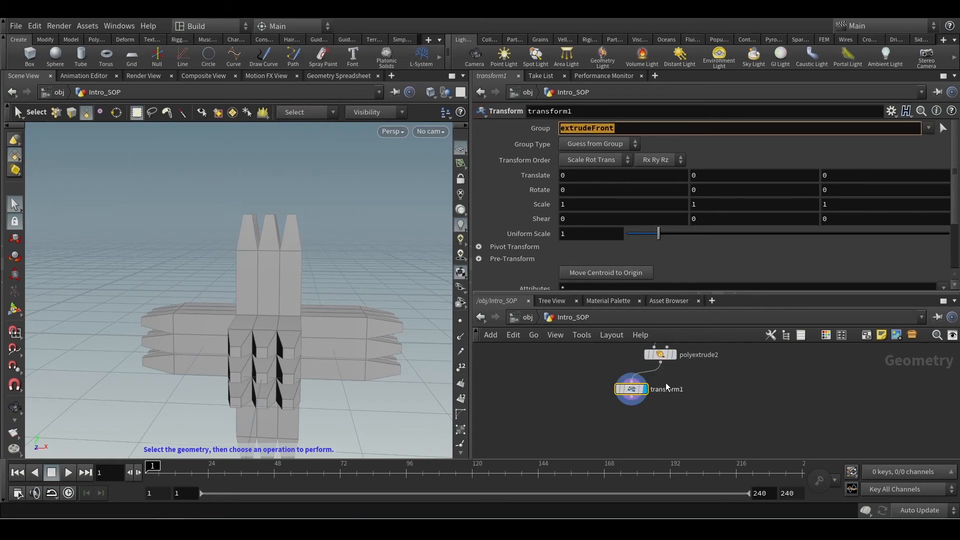
pyautogui.middleClick(723, 194)
pyautogui.moveTo(723, 193); pyautogui.dragTo(732, 193, button='middle')
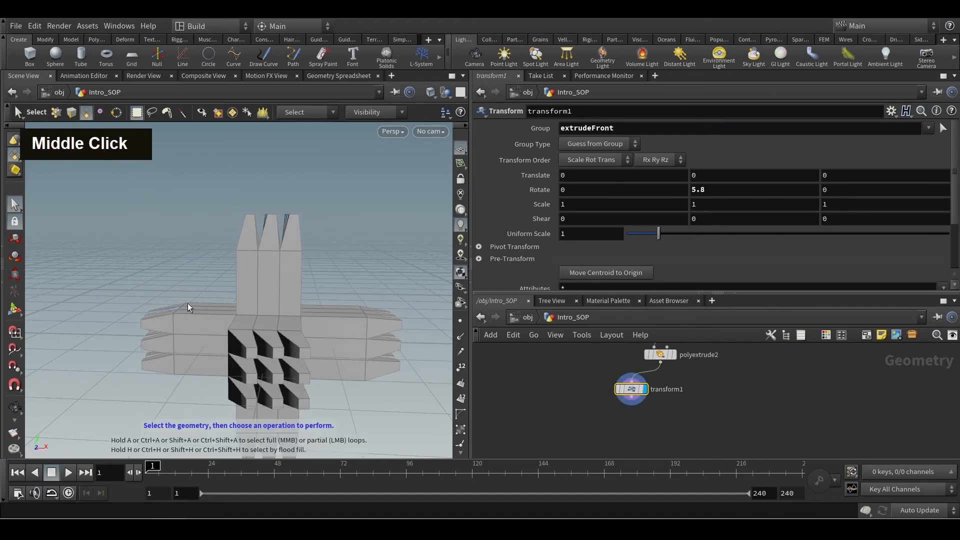
pyautogui.keyDown('alt'); pyautogui.moveTo(188, 303); pyautogui.dragTo(280, 340); pyautogui.keyUp('alt')
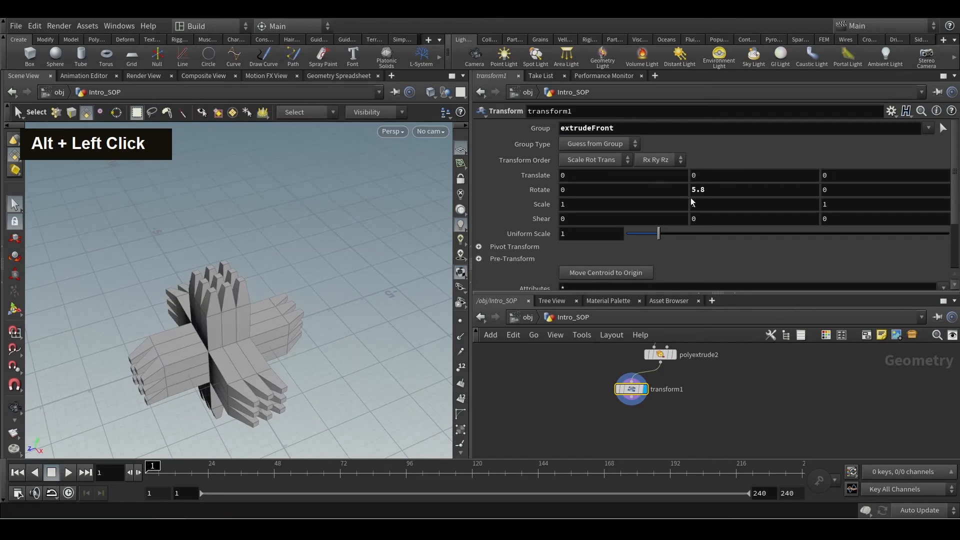
pyautogui.moveTo(709, 190); pyautogui.dragTo(828, 151, button='middle')
pyautogui.keyDown('alt'); pyautogui.scroll(-2, 183, 407); pyautogui.keyUp('alt')
pyautogui.keyDown('alt'); pyautogui.moveTo(107, 383); pyautogui.dragTo(99, 357); pyautogui.keyUp('alt')
pyautogui.keyDown('alt'); pyautogui.moveTo(248, 359); pyautogui.dragTo(316, 380); pyautogui.keyUp('alt')
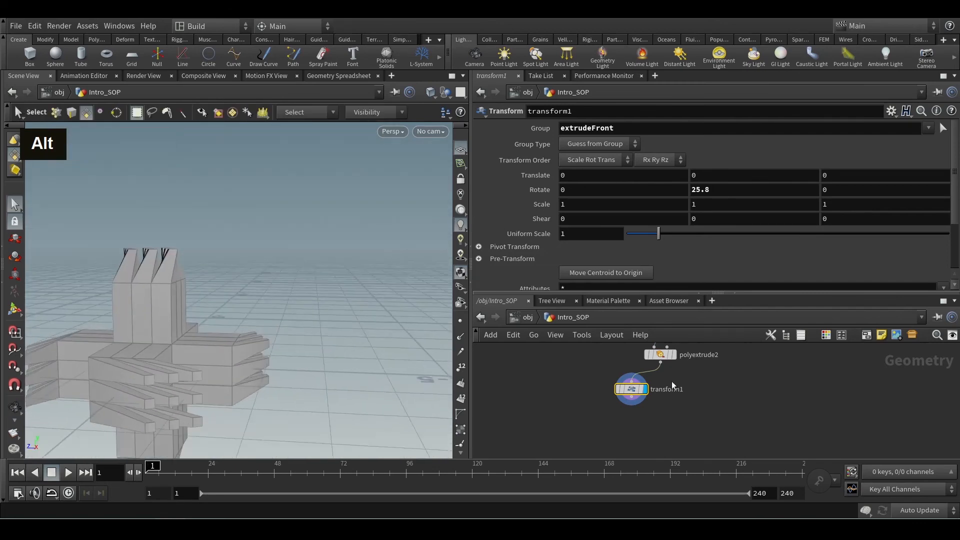
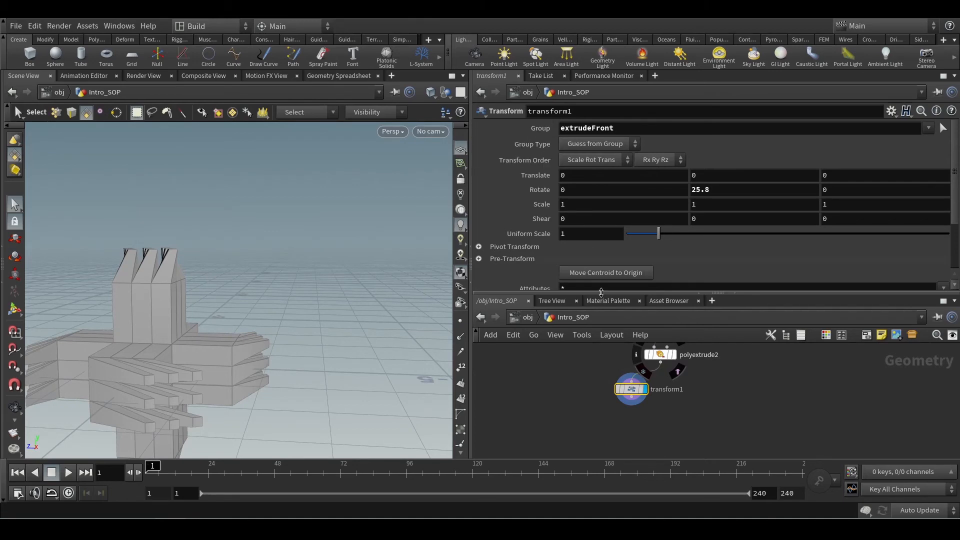
# Delete the transform1 node and review polyextrude2's output group settings and extruded tips.
pyautogui.moveTo(713, 400); pyautogui.dragTo(674, 401, button='middle')
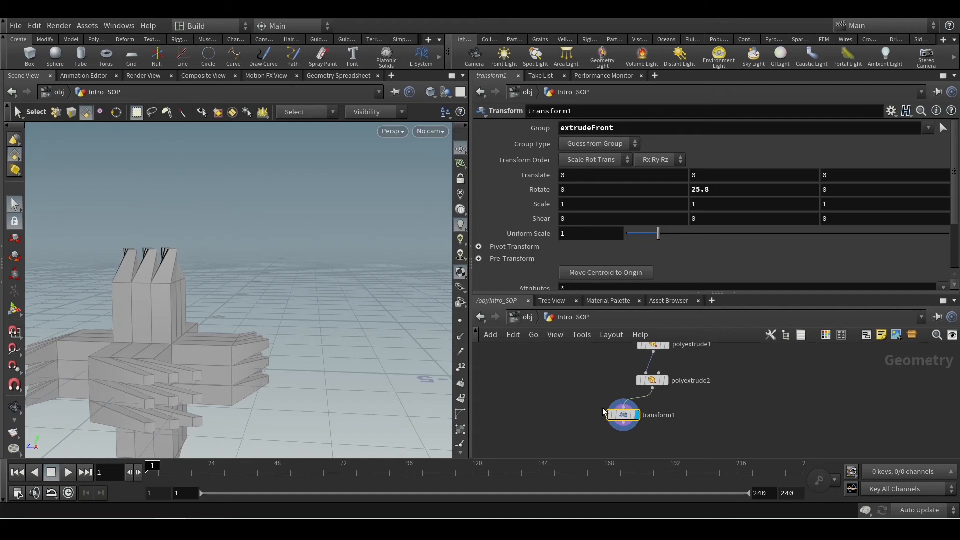
pyautogui.press('Delete')
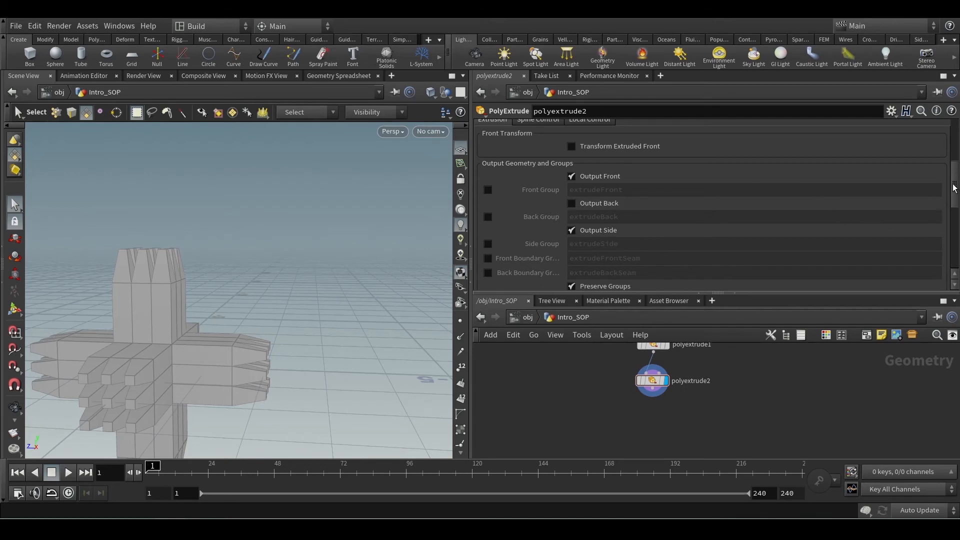
pyautogui.moveTo(954, 188)
pyautogui.mouseDown()
pyautogui.moveTo(953, 150)
pyautogui.moveTo(945, 204)
pyautogui.mouseUp()
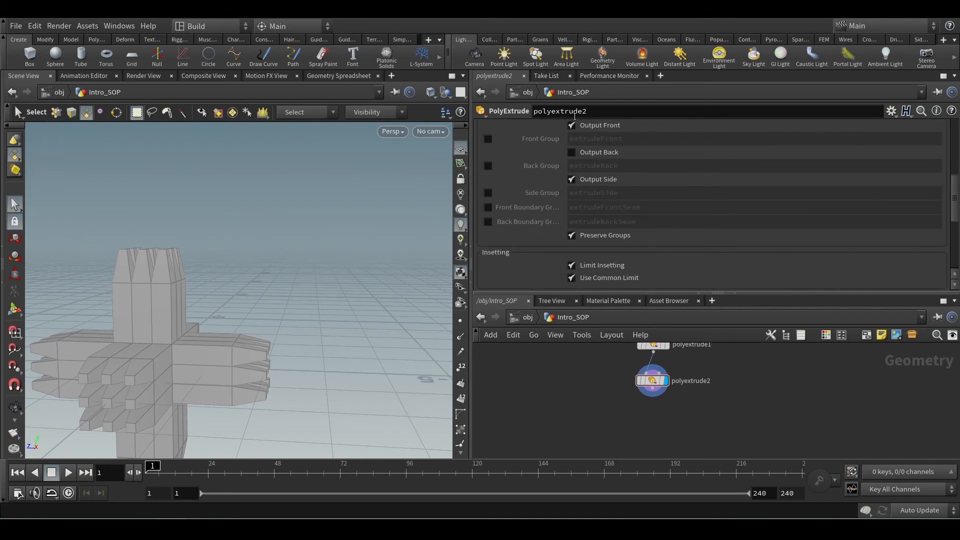
pyautogui.scroll(2, 673, 193)
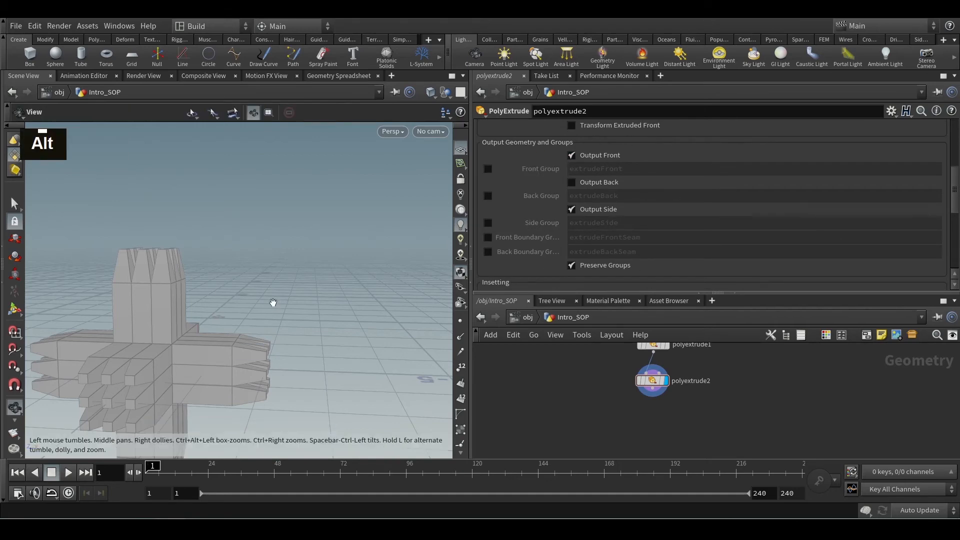
pyautogui.keyDown('alt'); pyautogui.moveTo(272, 302); pyautogui.dragTo(260, 340); pyautogui.keyUp('alt')
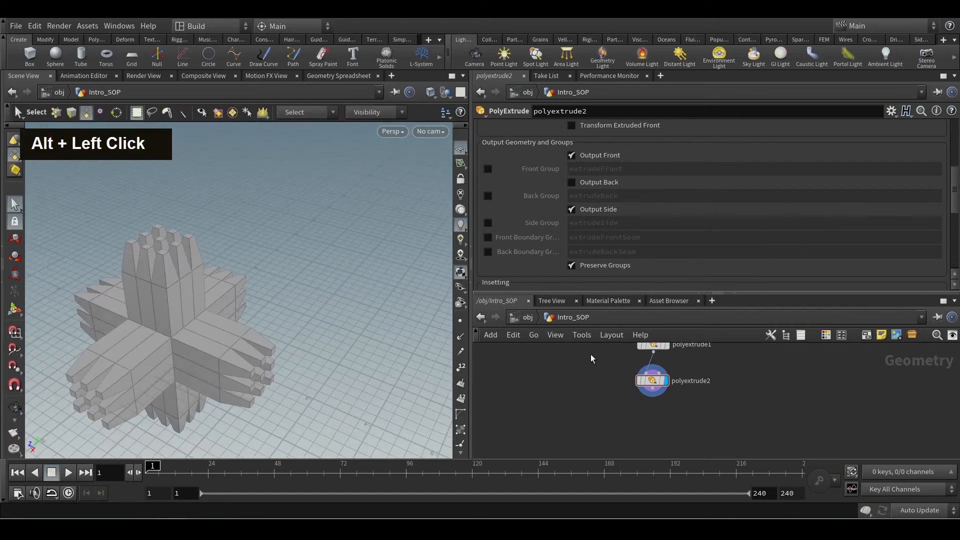
# Change box1's primitive type to Polygon.
pyautogui.moveTo(600, 347); pyautogui.dragTo(605, 412, button='middle')
pyautogui.moveTo(603, 354); pyautogui.dragTo(709, 381)
pyautogui.click(587, 129)
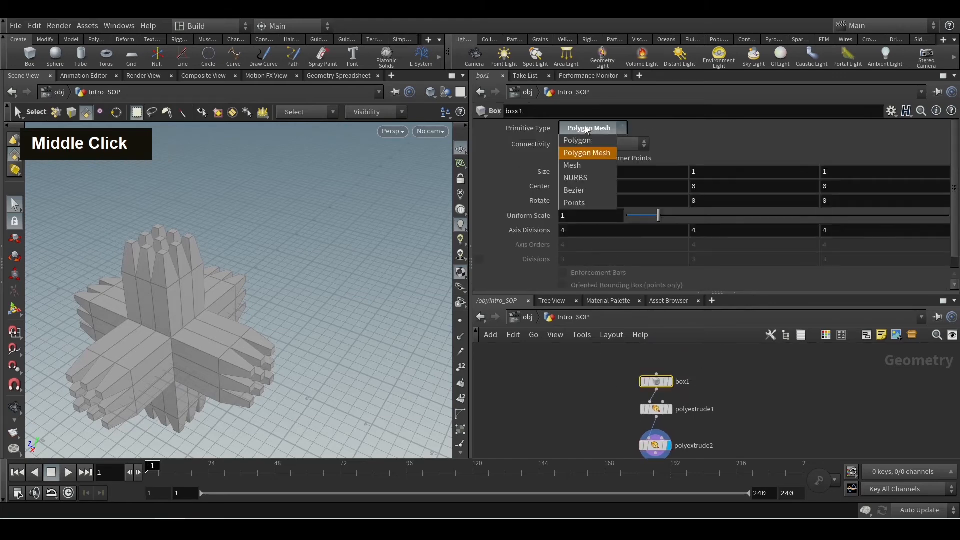
pyautogui.click(587, 141)
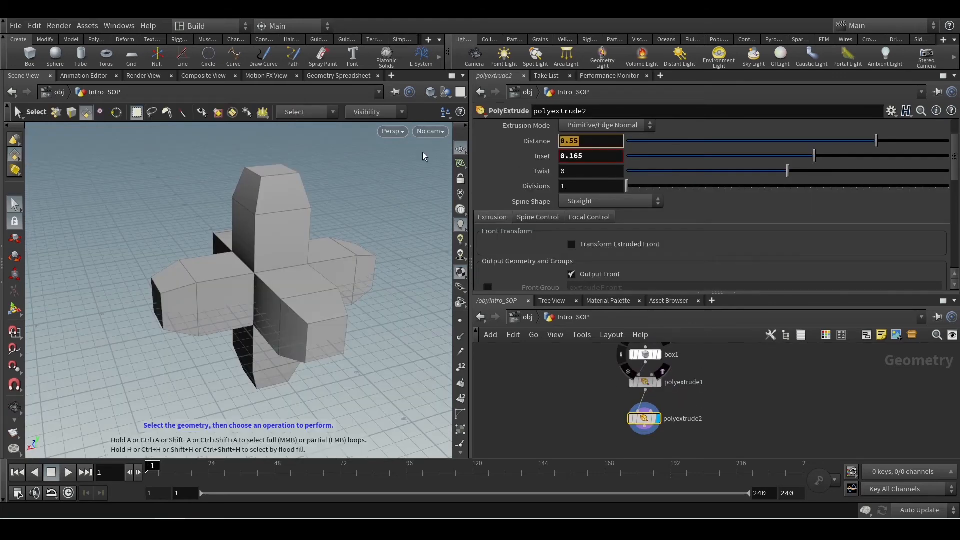
# Set polyextrude2's distance to 0 and its inset to 0.149, checking the inset end faces up close.
pyautogui.write('0')
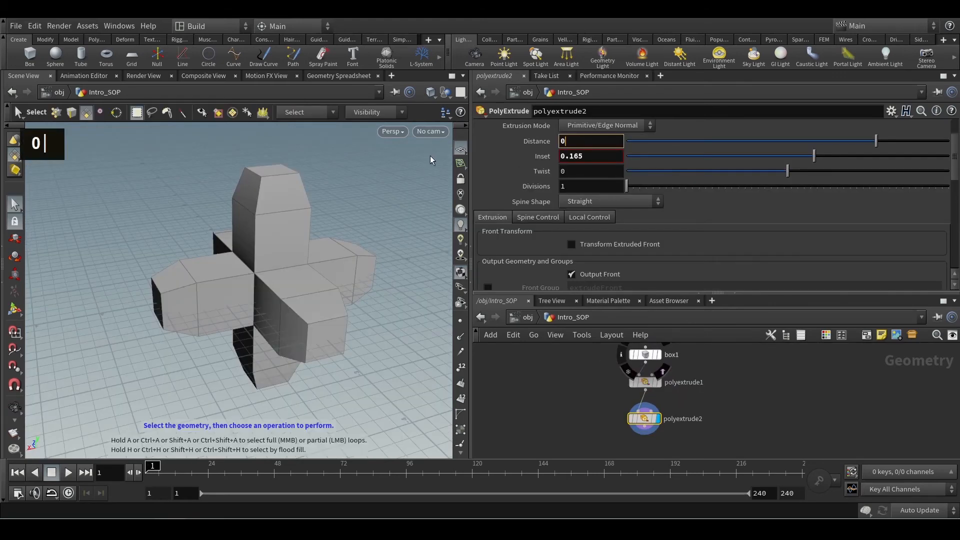
pyautogui.press('Return')
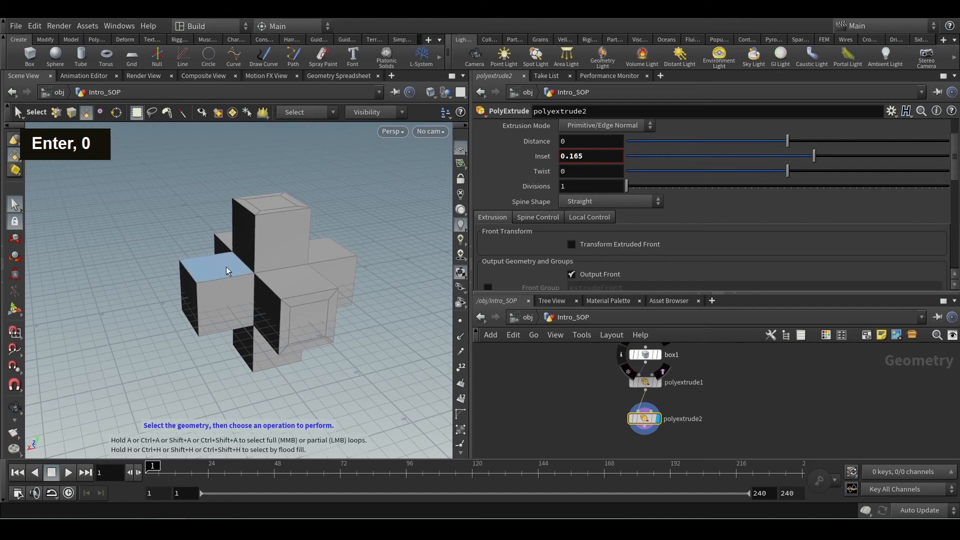
pyautogui.press('alt')
pyautogui.keyDown('alt'); pyautogui.moveTo(265, 332); pyautogui.dragTo(291, 310); pyautogui.keyUp('alt')
pyautogui.keyDown('alt'); pyautogui.scroll(5, 306, 298); pyautogui.keyUp('alt')
pyautogui.click(278, 299)
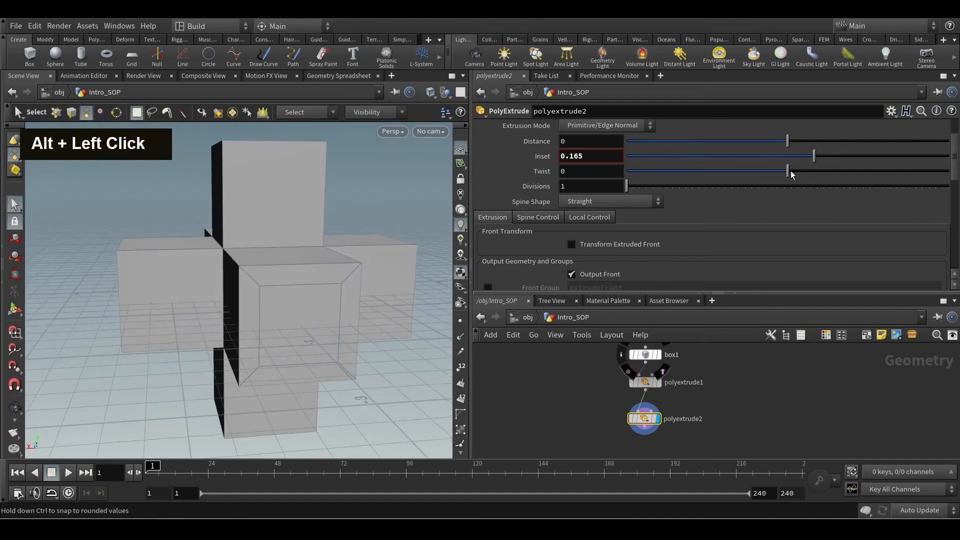
pyautogui.moveTo(814, 154)
pyautogui.mouseDown()
pyautogui.moveTo(852, 153)
pyautogui.moveTo(810, 163)
pyautogui.mouseUp()
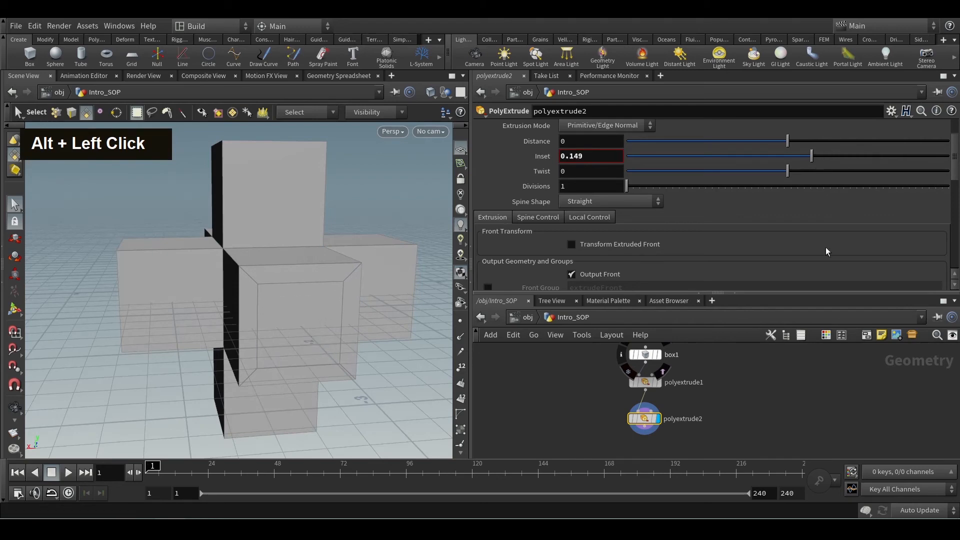
# Enable polyextrude2's Front Group output and name the group extrudeFrontPillar.
pyautogui.scroll(-2, 787, 231)
pyautogui.scroll(-1, 773, 227)
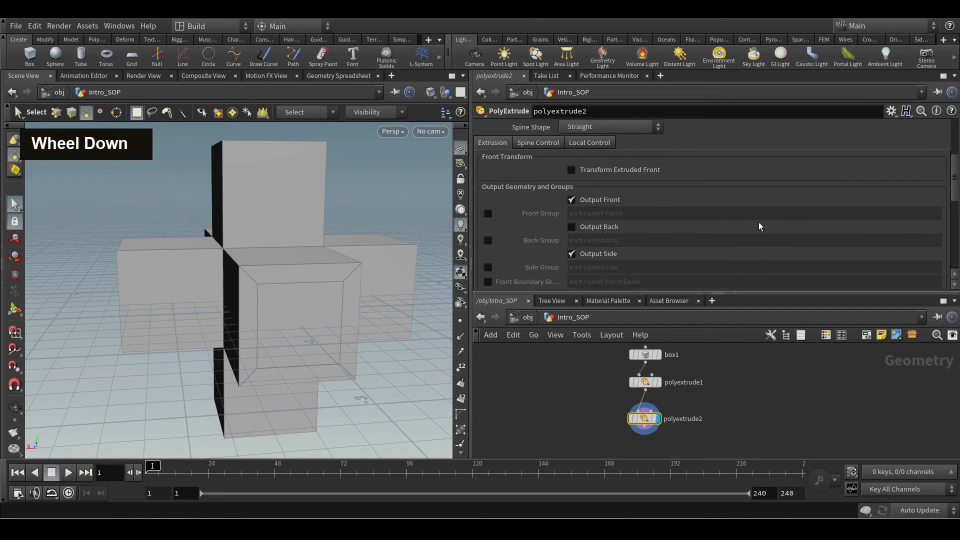
pyautogui.click(488, 213)
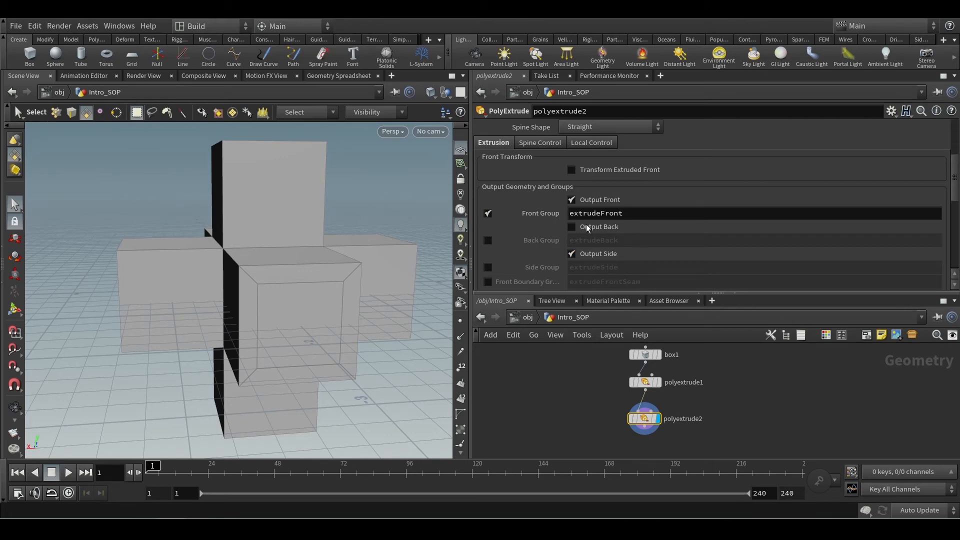
pyautogui.click(639, 211)
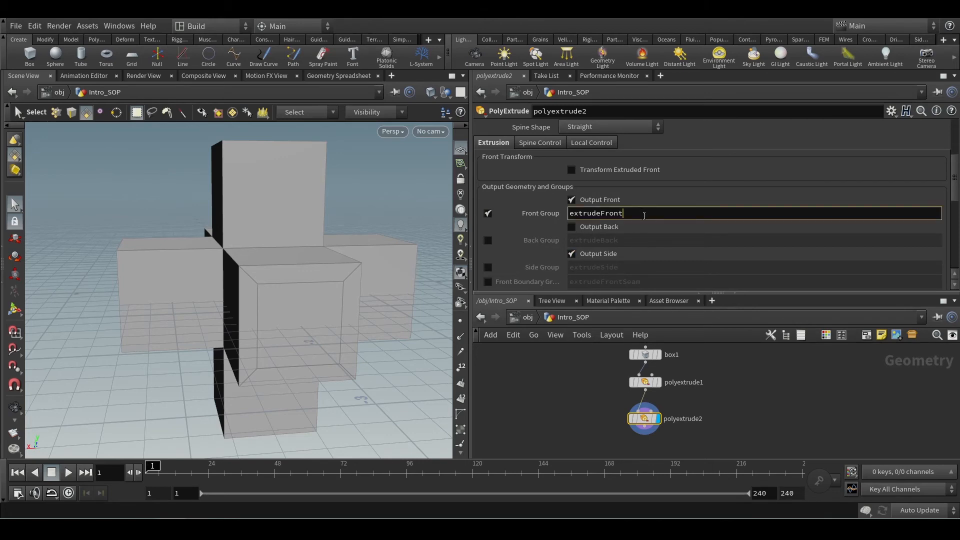
pyautogui.moveTo(644, 216); pyautogui.dragTo(467, 240)
pyautogui.click(647, 215)
pyautogui.write('Pillar')
pyautogui.press('Return')
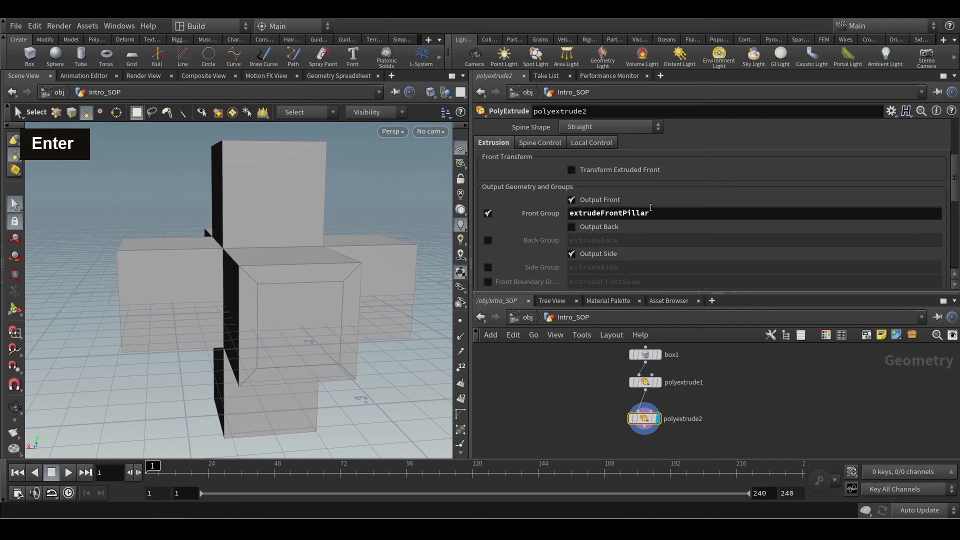
# Add a PolyExtrude node connected below polyextrude2 and display its geometry.
pyautogui.moveTo(672, 420); pyautogui.dragTo(666, 370, button='middle')
pyautogui.click(638, 376)
pyautogui.press('Tab')
pyautogui.write('po')
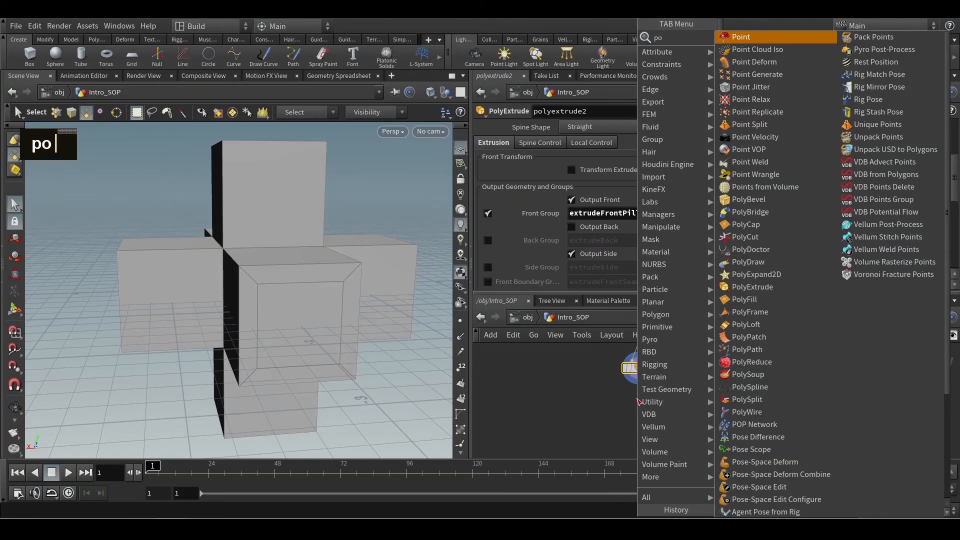
pyautogui.write('ly')
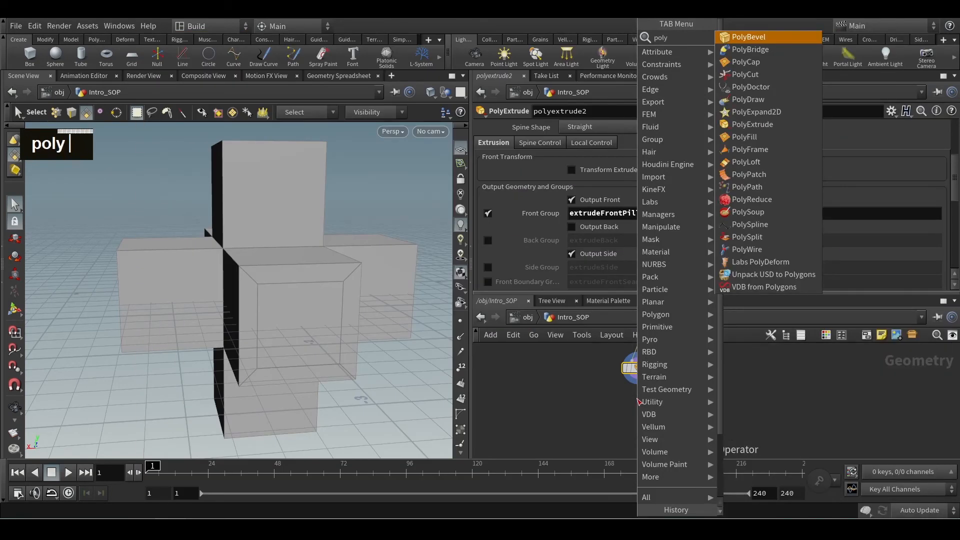
pyautogui.press('Down')
pyautogui.press('Down')
pyautogui.press('Down')
pyautogui.press('Down')
pyautogui.press('Down')
pyautogui.press('Down')
pyautogui.press('Down')
pyautogui.press('Return')
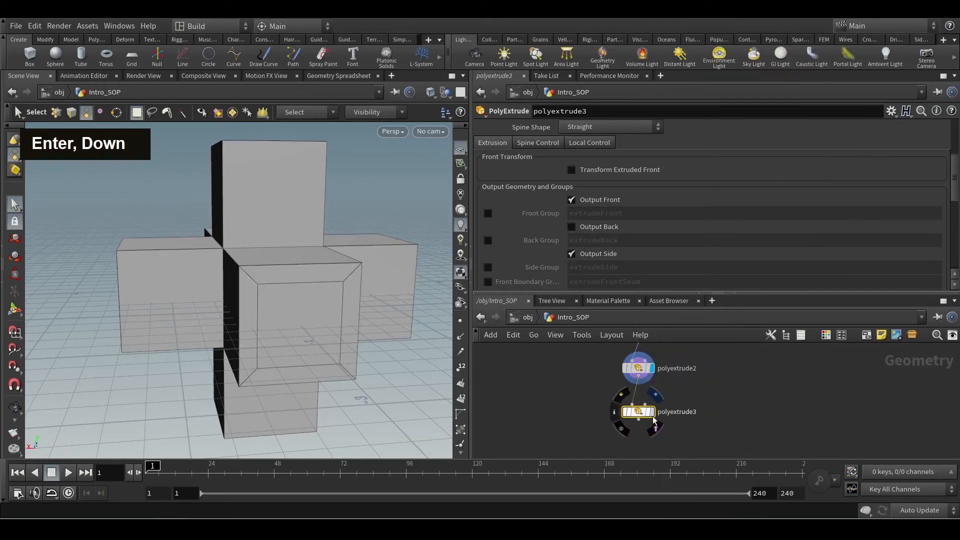
pyautogui.doubleClick(645, 415)
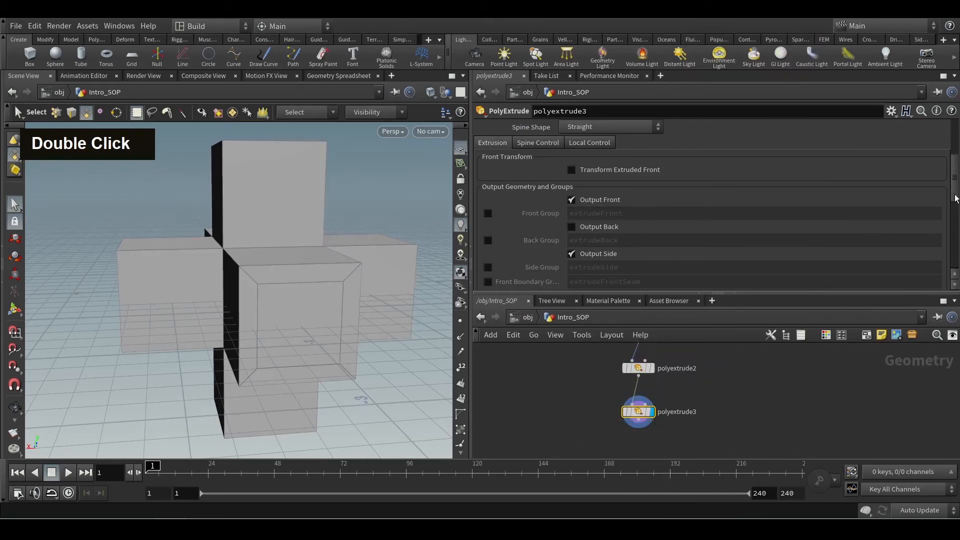
# Limit polyextrude3 to the extrudeFrontPillar group.
pyautogui.middleClick(710, 388)
pyautogui.scroll(2, 692, 400)
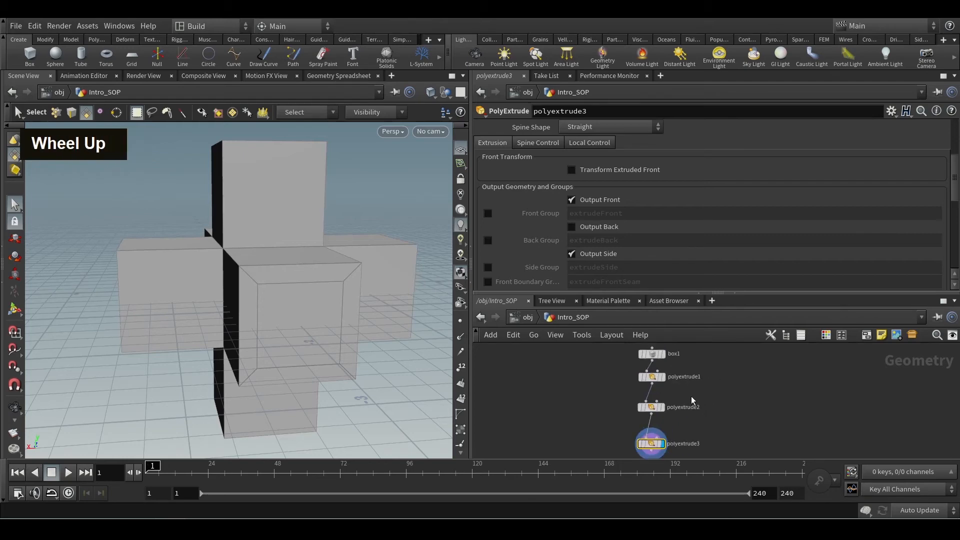
pyautogui.scroll(3, 953, 165)
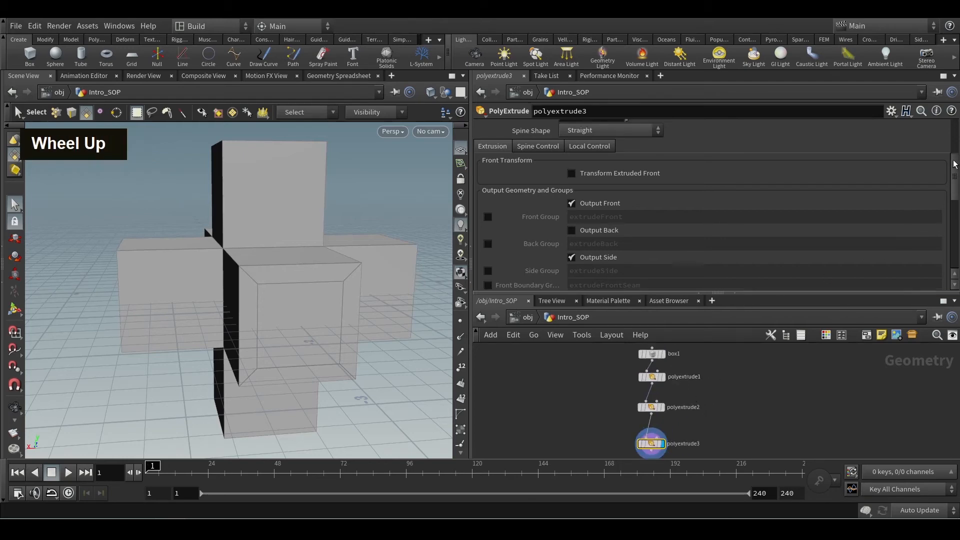
pyautogui.click(928, 128)
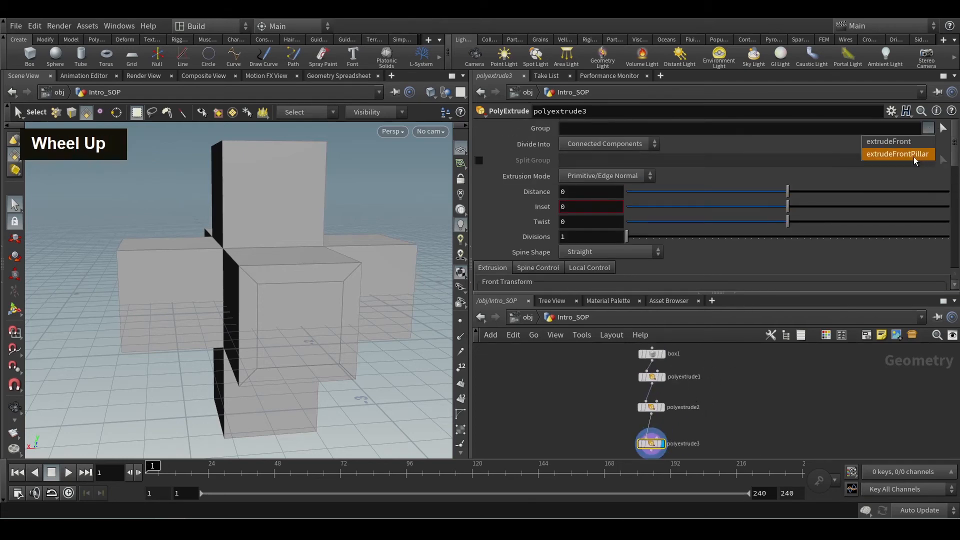
pyautogui.click(898, 154)
# Extrude polyextrude3's faces by a distance of 0.326 with an inset of 0.134.
pyautogui.moveTo(788, 192); pyautogui.dragTo(892, 192)
pyautogui.keyDown('alt'); pyautogui.scroll(-5, 332, 272); pyautogui.keyUp('alt')
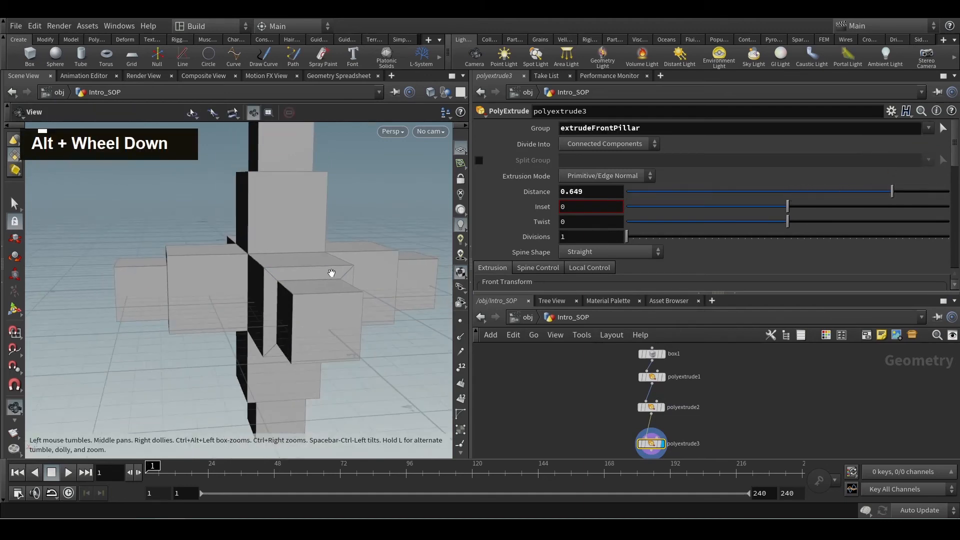
pyautogui.keyDown('alt'); pyautogui.moveTo(302, 299); pyautogui.dragTo(355, 321); pyautogui.keyUp('alt')
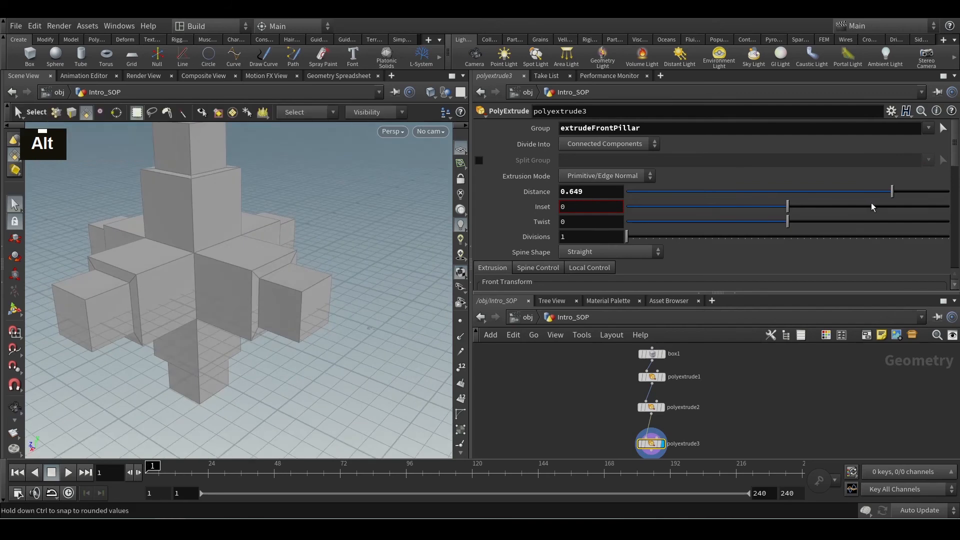
pyautogui.moveTo(889, 193); pyautogui.dragTo(841, 196)
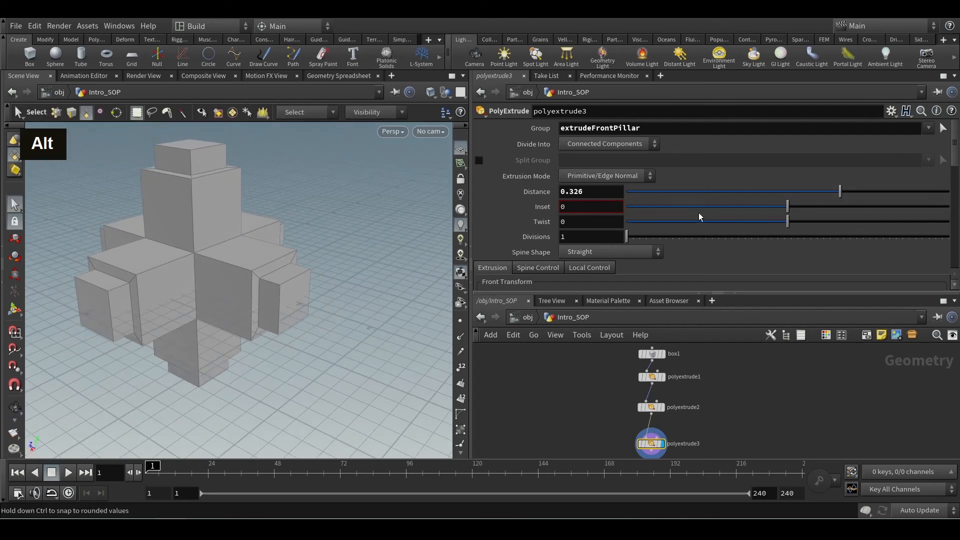
pyautogui.scroll(-5, 702, 234)
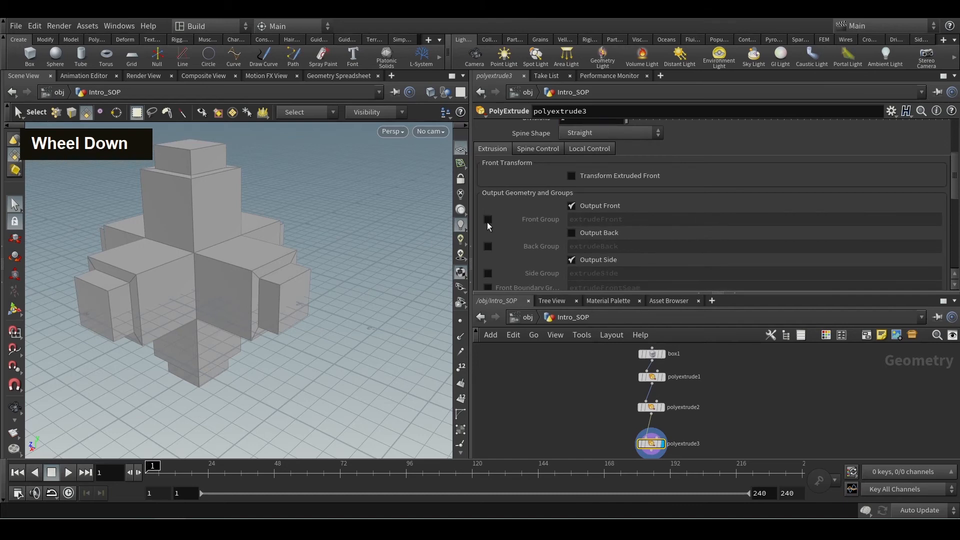
pyautogui.scroll(5, 780, 190)
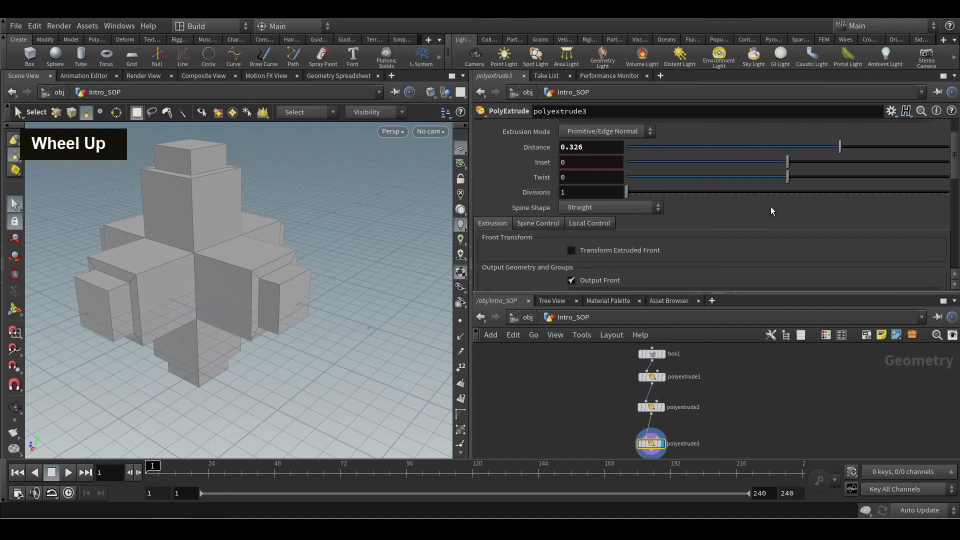
pyautogui.moveTo(788, 161); pyautogui.dragTo(809, 161)
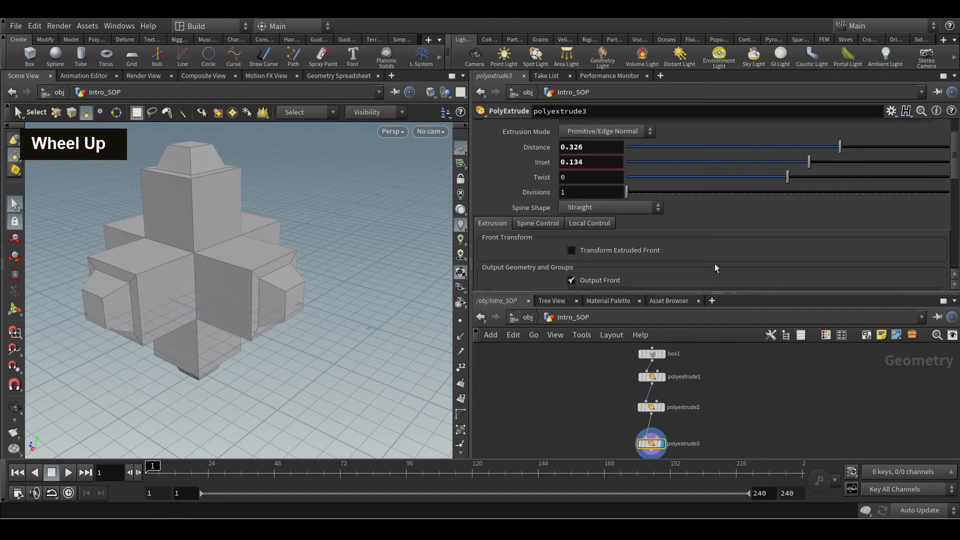
# Enable polyextrude3's Front Group output and name the group extrudeFront1.
pyautogui.scroll(-2, 717, 269)
pyautogui.moveTo(704, 392); pyautogui.dragTo(702, 357, button='middle')
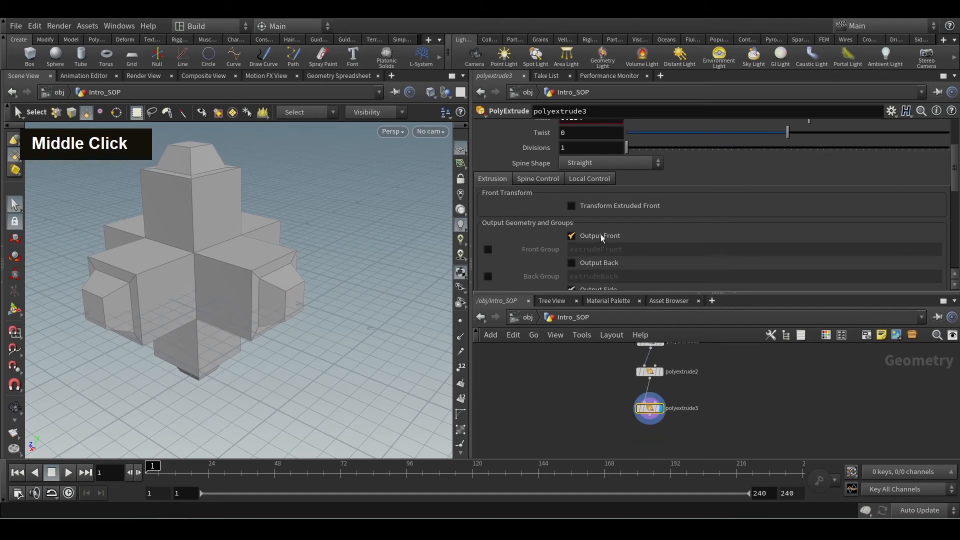
pyautogui.click(488, 250)
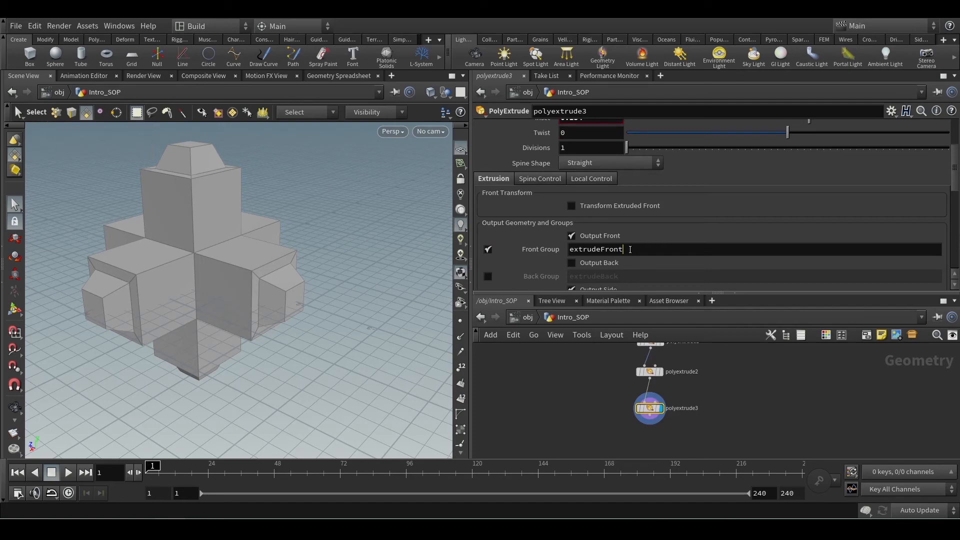
pyautogui.click(630, 249)
pyautogui.write('1')
# Add a displayed PolyExtrude node below polyextrude3 and limit it to the extrudeFront1 group.
pyautogui.moveTo(739, 415); pyautogui.dragTo(657, 391, button='middle')
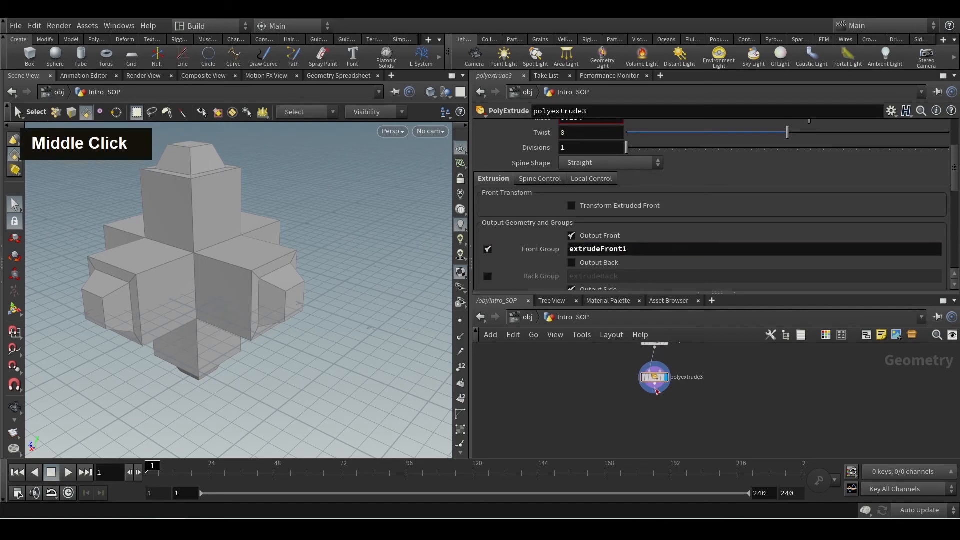
pyautogui.press('Tab')
pyautogui.write('poly')
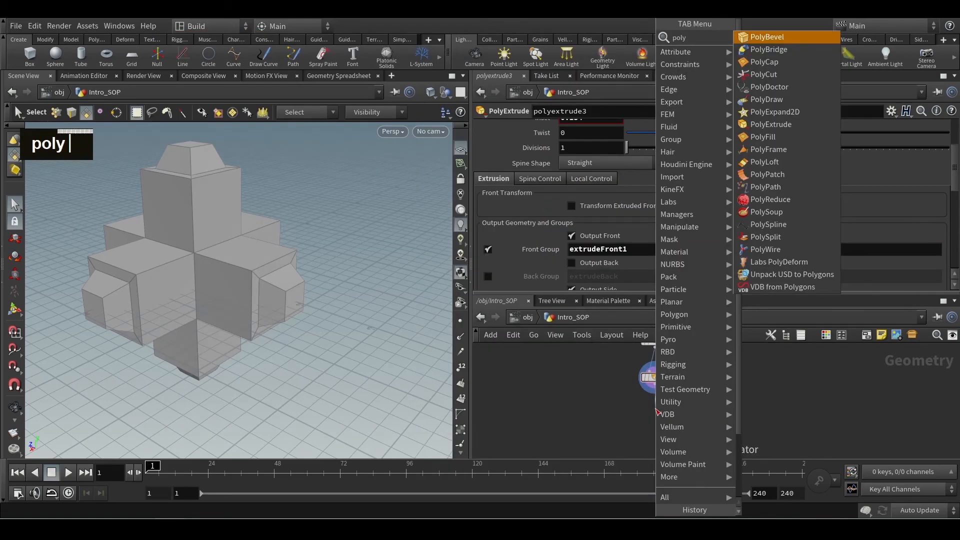
pyautogui.press('Down')
pyautogui.press('Down')
pyautogui.press('Down')
pyautogui.press('Down')
pyautogui.press('Down')
pyautogui.press('Down')
pyautogui.press('Down')
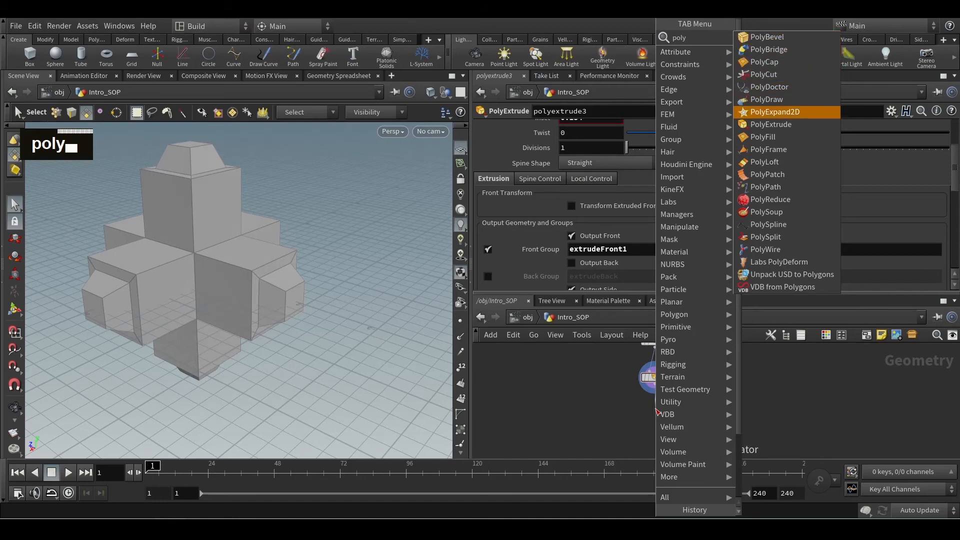
pyautogui.press('Return')
pyautogui.click(666, 408)
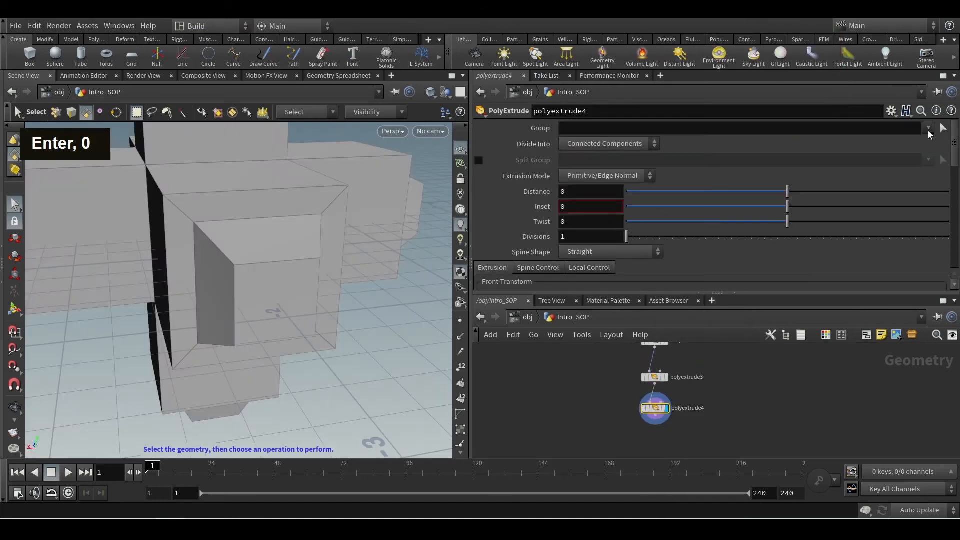
pyautogui.click(929, 130)
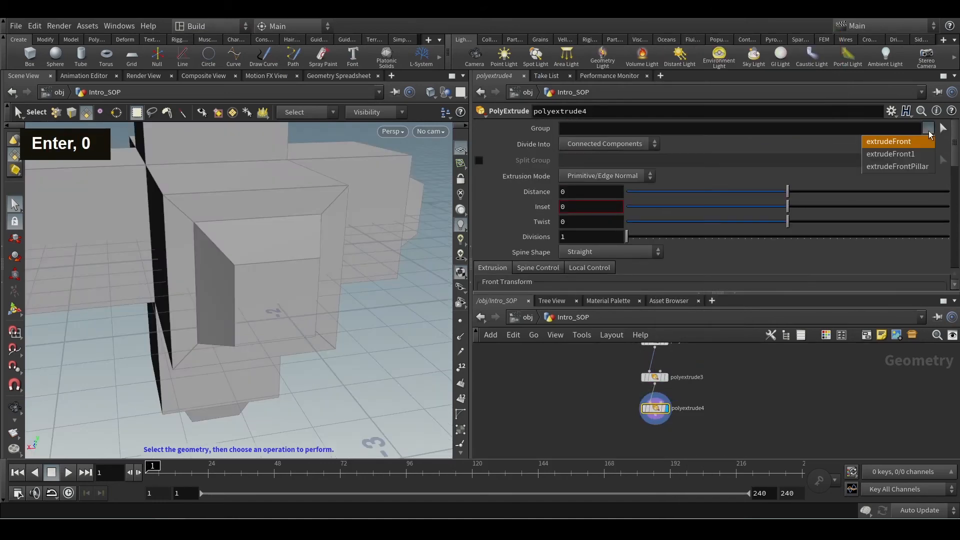
pyautogui.click(903, 154)
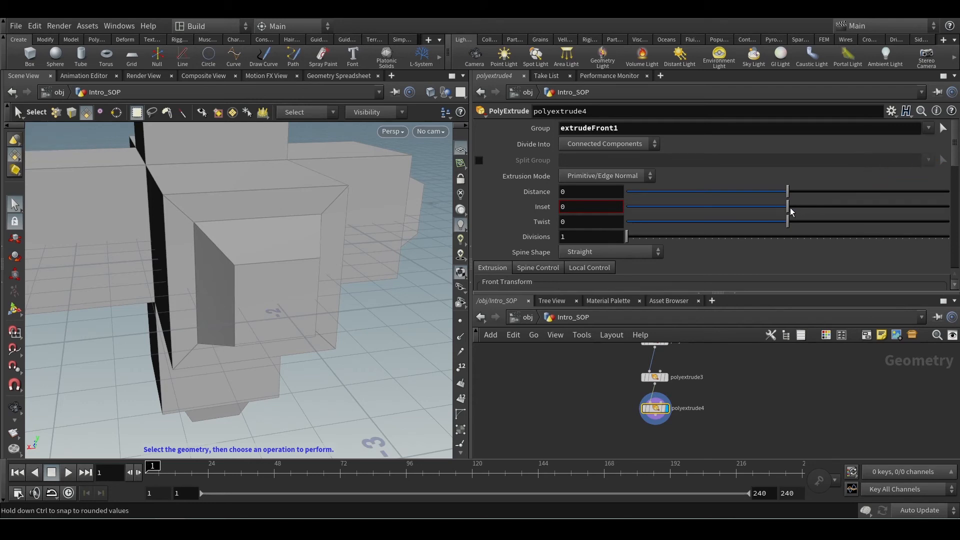
# Set polyextrude4's inset to 0.109 and enable its Front Group output with the name extrudeFrontpillar2.
pyautogui.moveTo(789, 207); pyautogui.dragTo(805, 205)
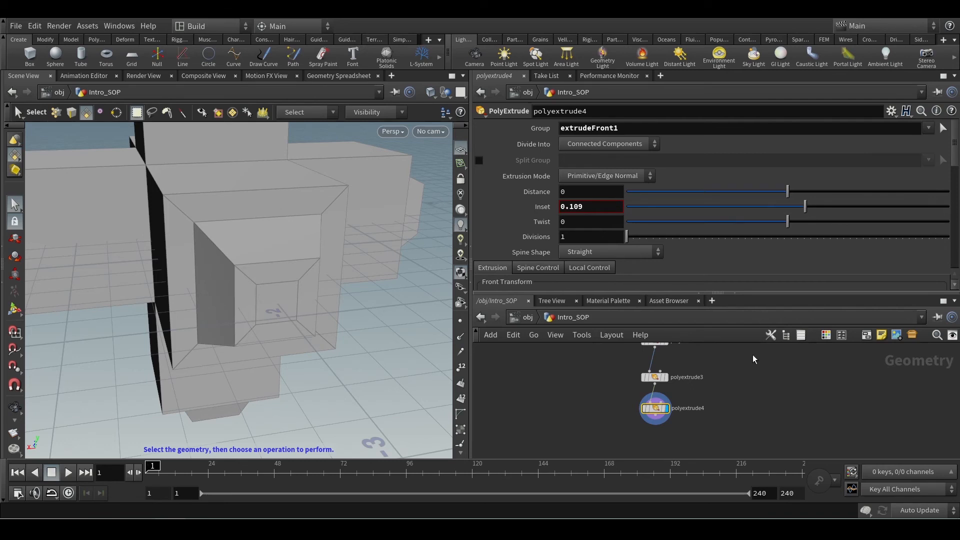
pyautogui.scroll(-3, 709, 243)
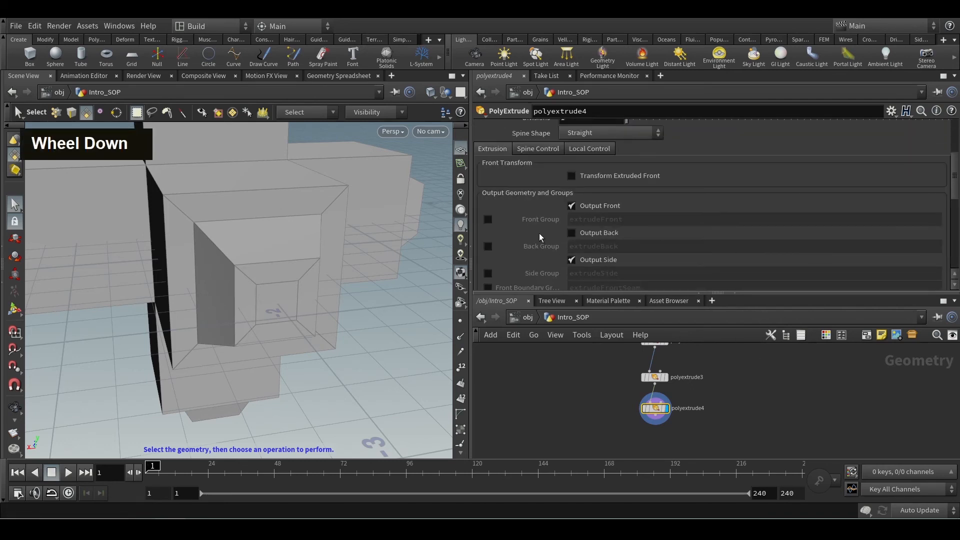
pyautogui.click(488, 220)
pyautogui.click(625, 219)
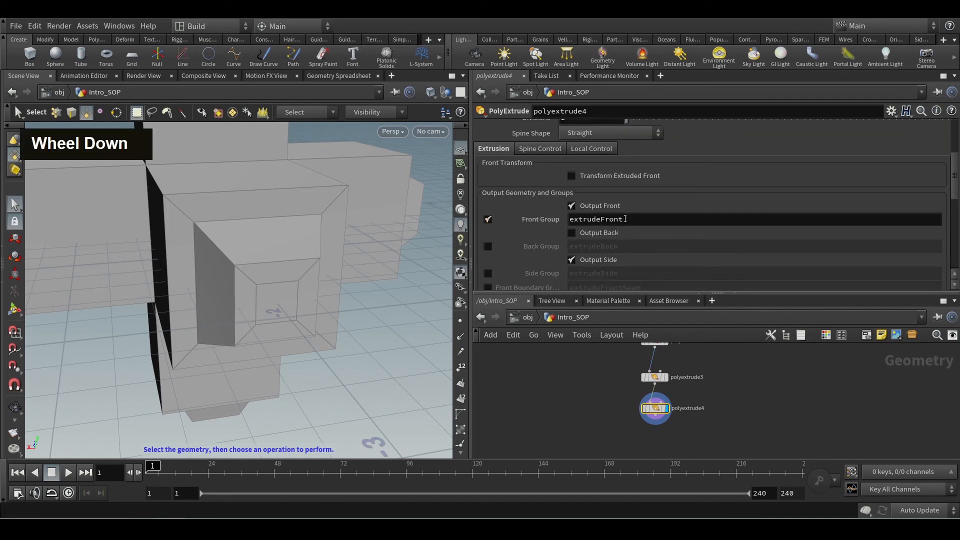
pyautogui.write('pillar2')
pyautogui.press('Return')
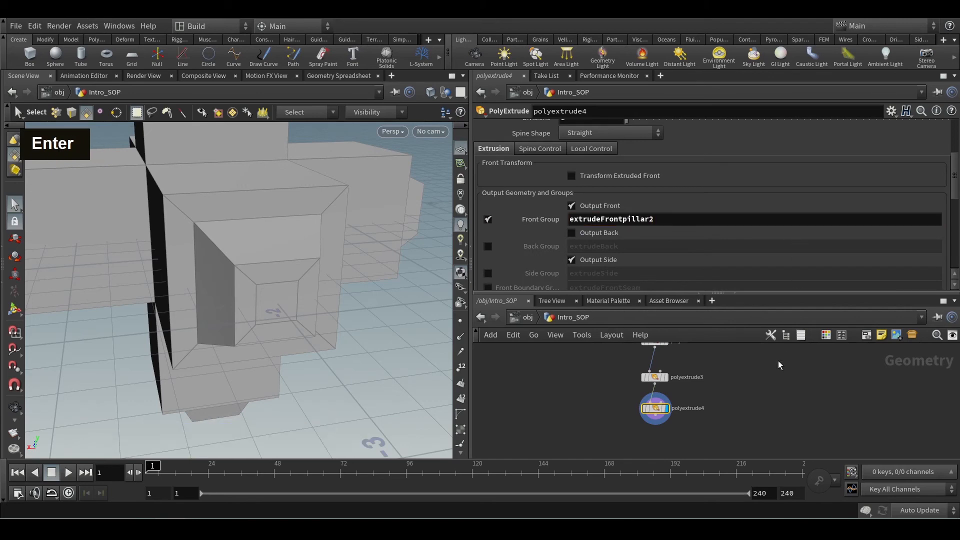
# Add a displayed PolyExtrude node below polyextrude4 and limit it to the extrudeFrontpillar2 group.
pyautogui.moveTo(653, 418); pyautogui.dragTo(665, 381, button='middle')
pyautogui.press('Tab')
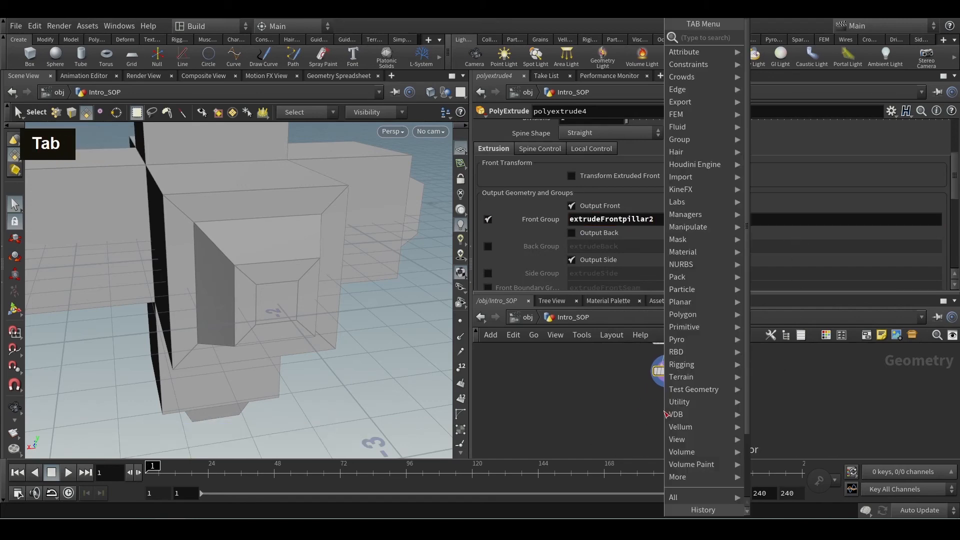
pyautogui.write('poly')
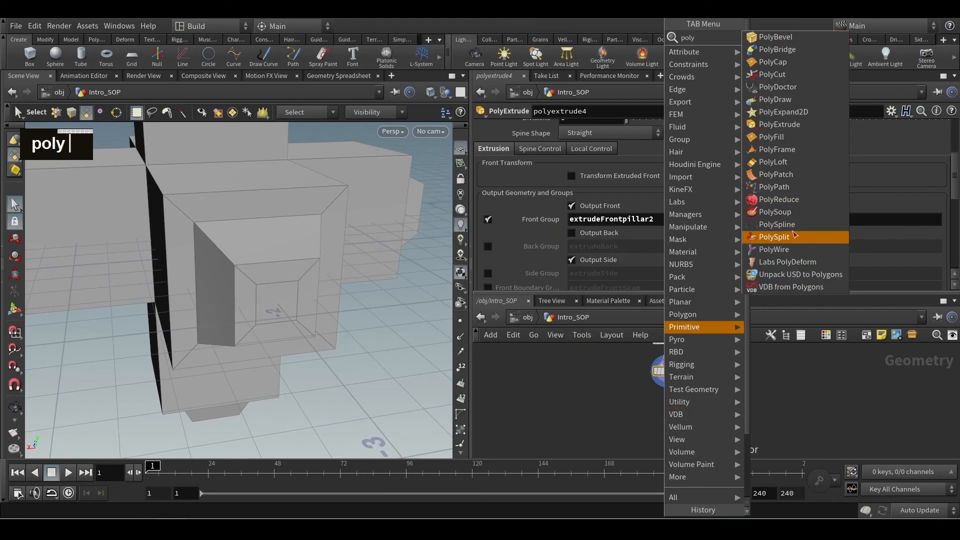
pyautogui.click(780, 124)
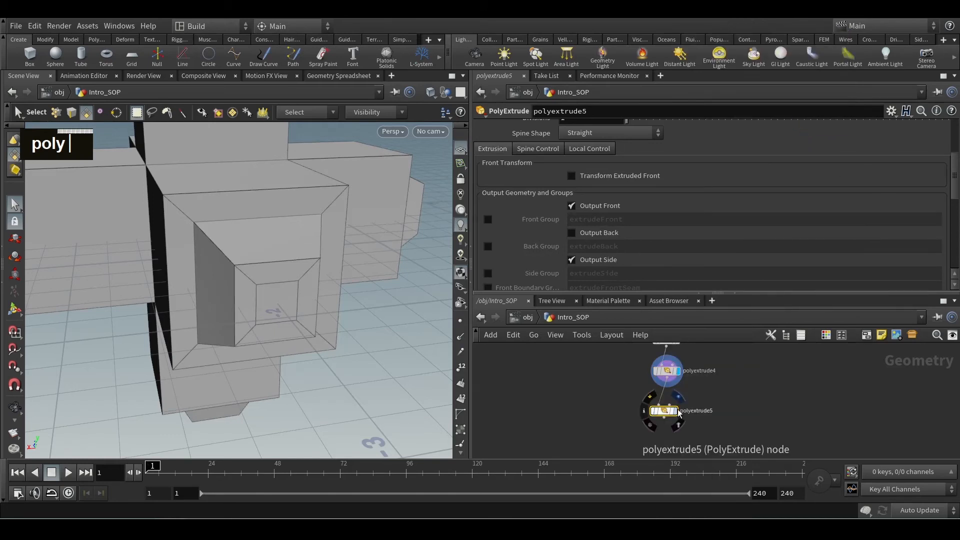
pyautogui.click(671, 411)
pyautogui.scroll(5, 623, 201)
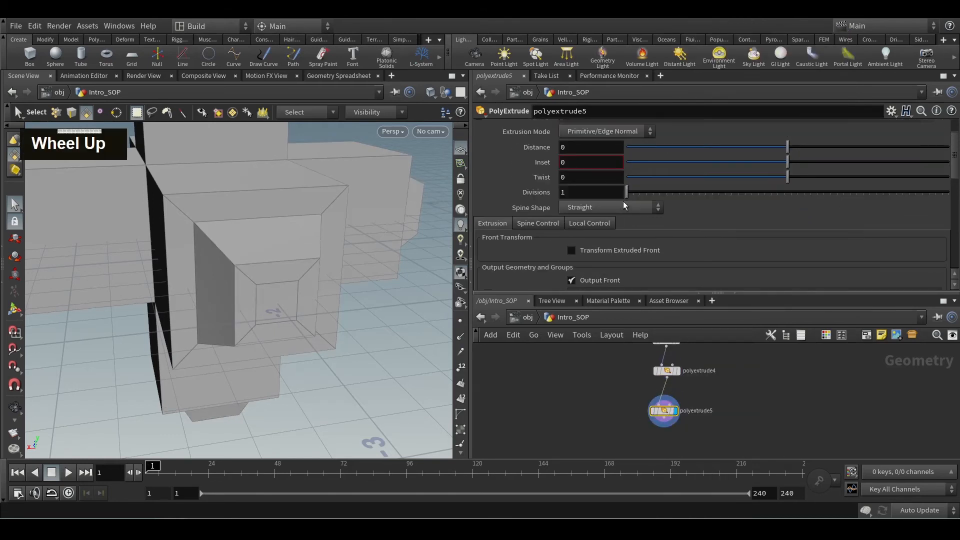
pyautogui.click(928, 128)
pyautogui.click(895, 179)
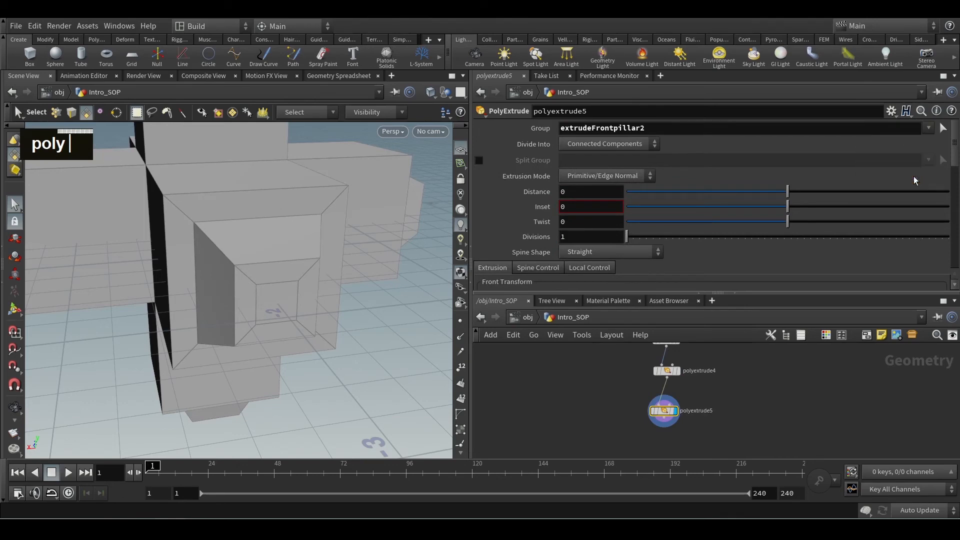
# Extrude polyextrude5's faces by a distance of 0.674 and view the whole model from above.
pyautogui.moveTo(787, 192); pyautogui.dragTo(894, 193)
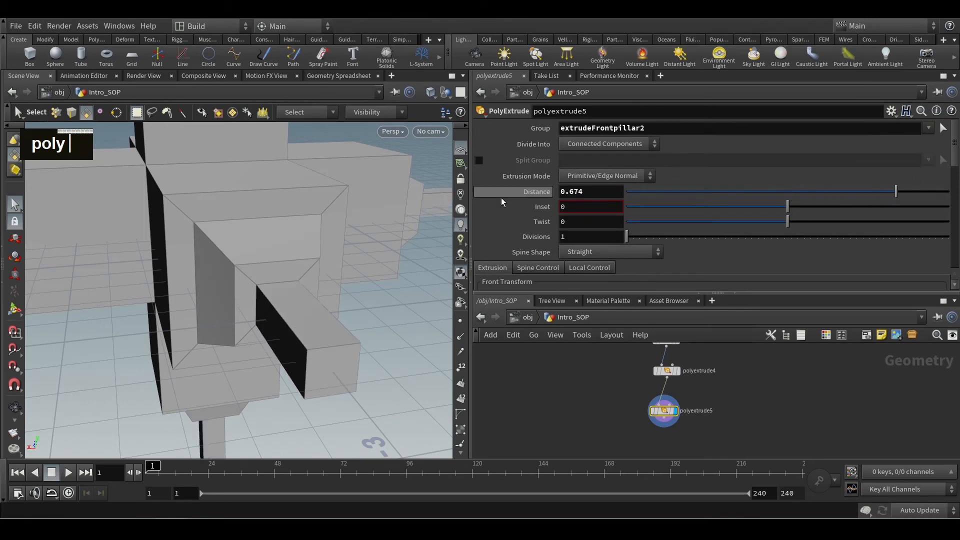
pyautogui.keyDown('alt'); pyautogui.scroll(-3, 354, 208); pyautogui.keyUp('alt')
pyautogui.keyDown('alt'); pyautogui.scroll(-3, 351, 226); pyautogui.keyUp('alt')
pyautogui.keyDown('alt'); pyautogui.moveTo(352, 226); pyautogui.dragTo(328, 272); pyautogui.keyUp('alt')
pyautogui.keyDown('alt'); pyautogui.scroll(-2, 300, 263); pyautogui.keyUp('alt')
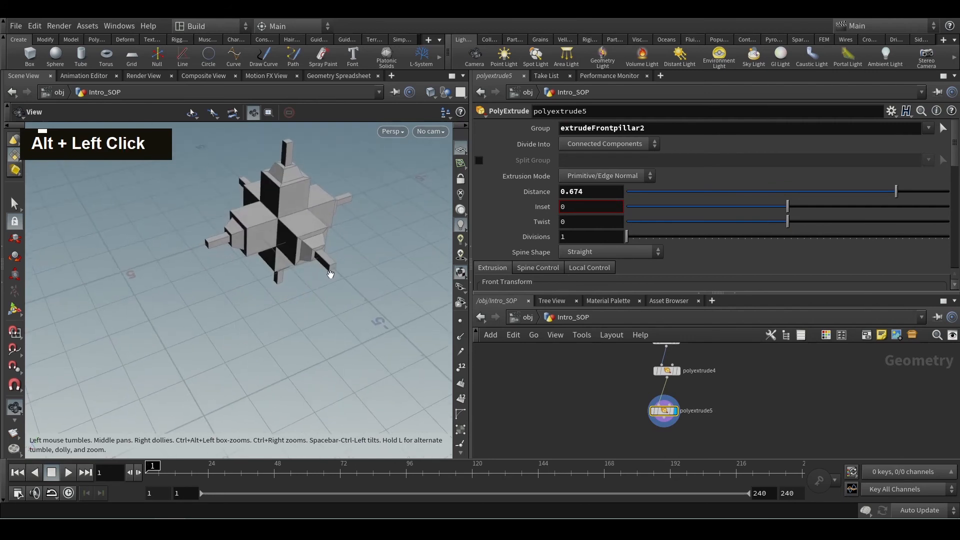
pyautogui.press('s')
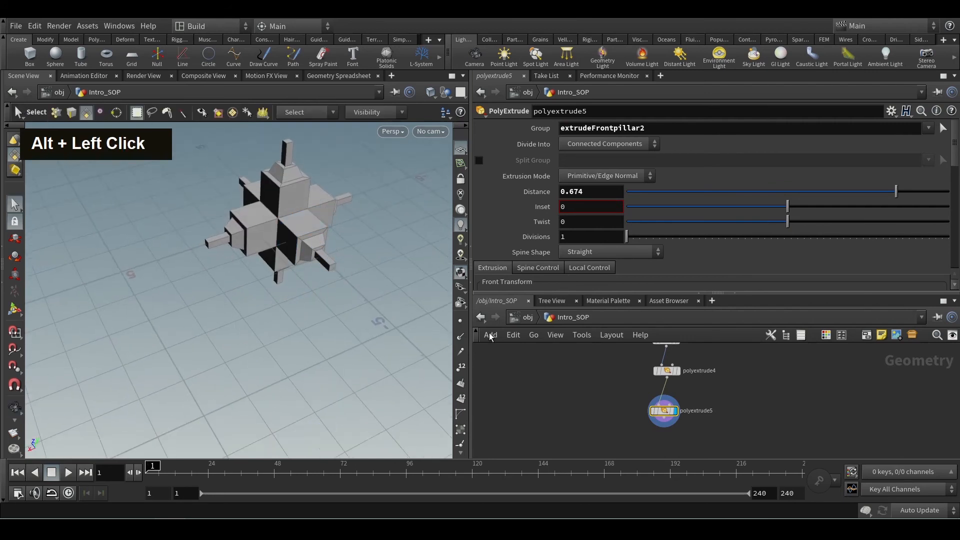
# Add a Torus node beside box1 at the start of the node chain.
pyautogui.middleClick(581, 398)
pyautogui.scroll(-4, 581, 404)
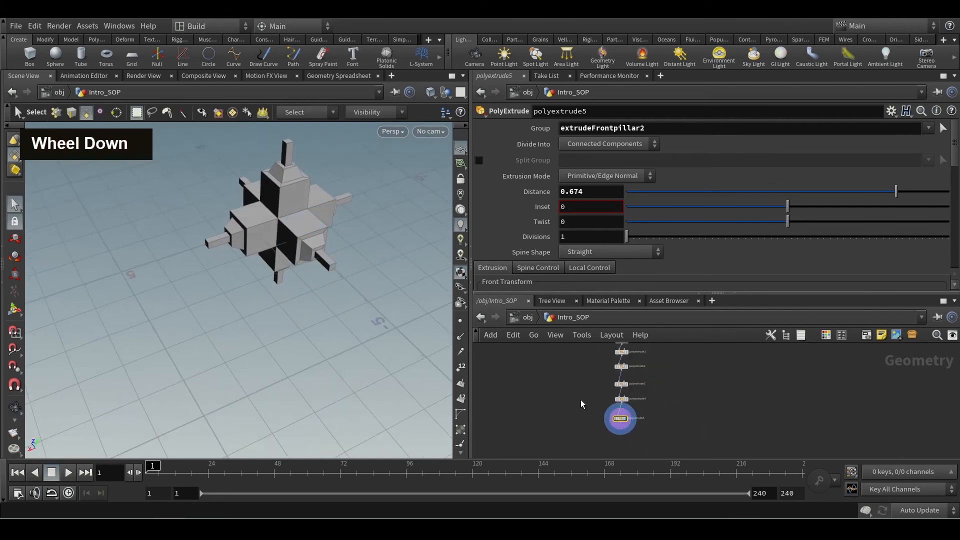
pyautogui.moveTo(584, 390); pyautogui.dragTo(588, 407, button='middle')
pyautogui.scroll(3, 601, 396)
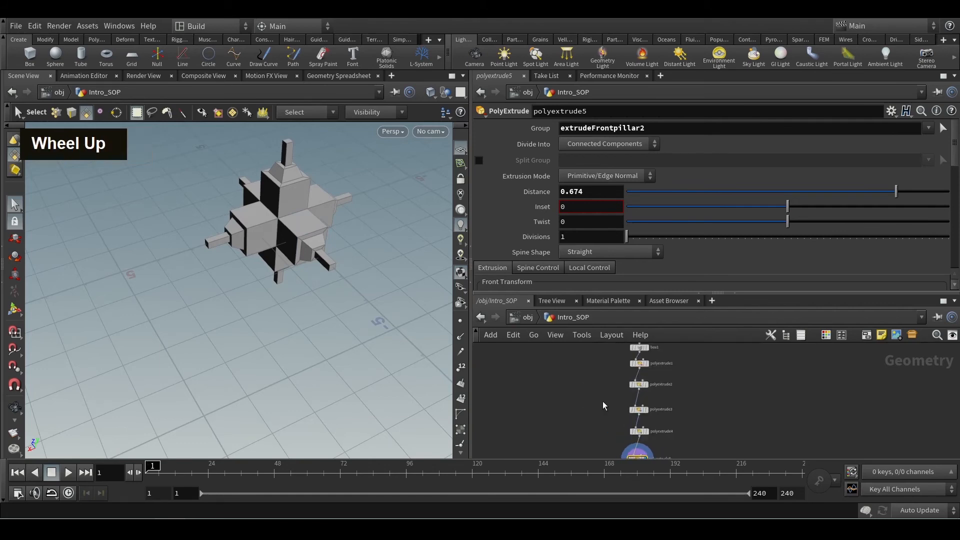
pyautogui.keyDown('alt'); pyautogui.scroll(-5, 603, 406); pyautogui.keyUp('alt')
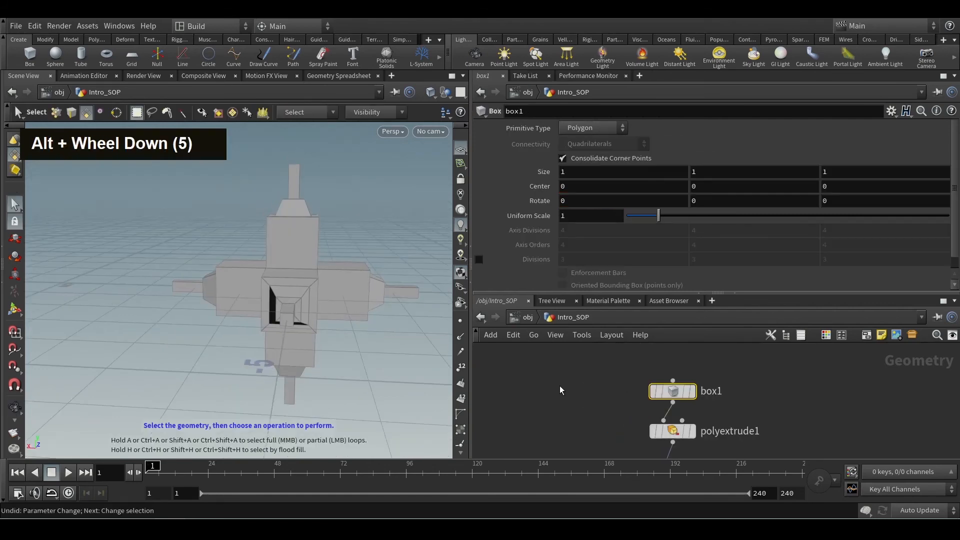
pyautogui.press('Tab')
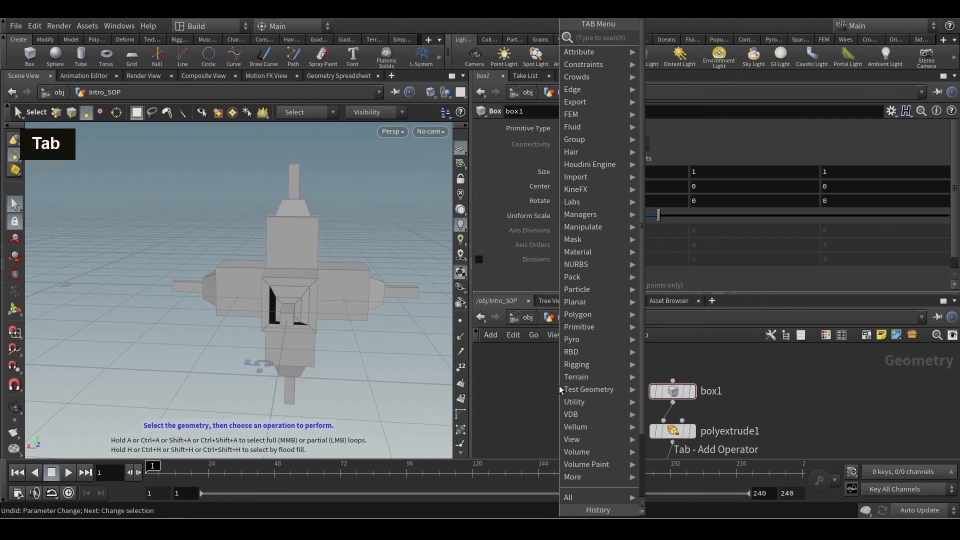
pyautogui.write('toru')
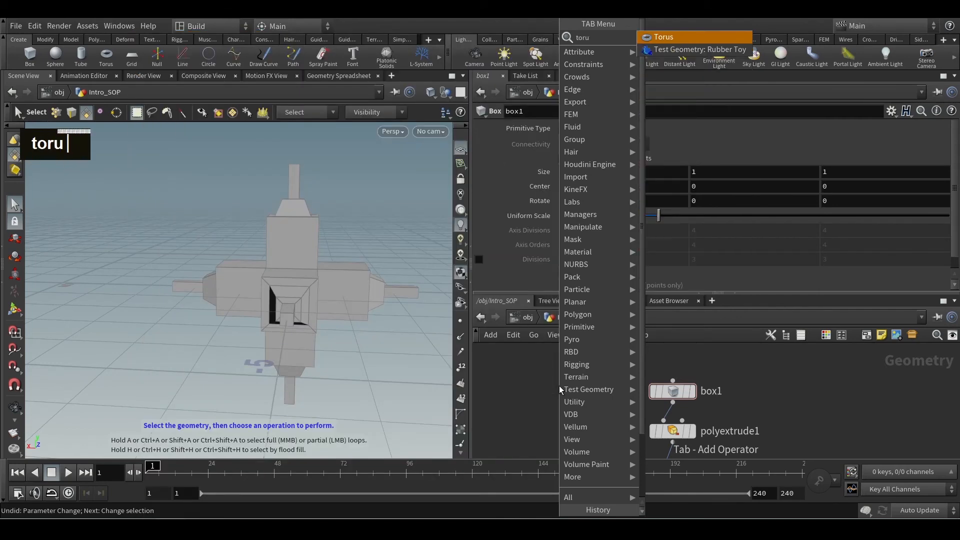
pyautogui.write('s')
pyautogui.press('Return')
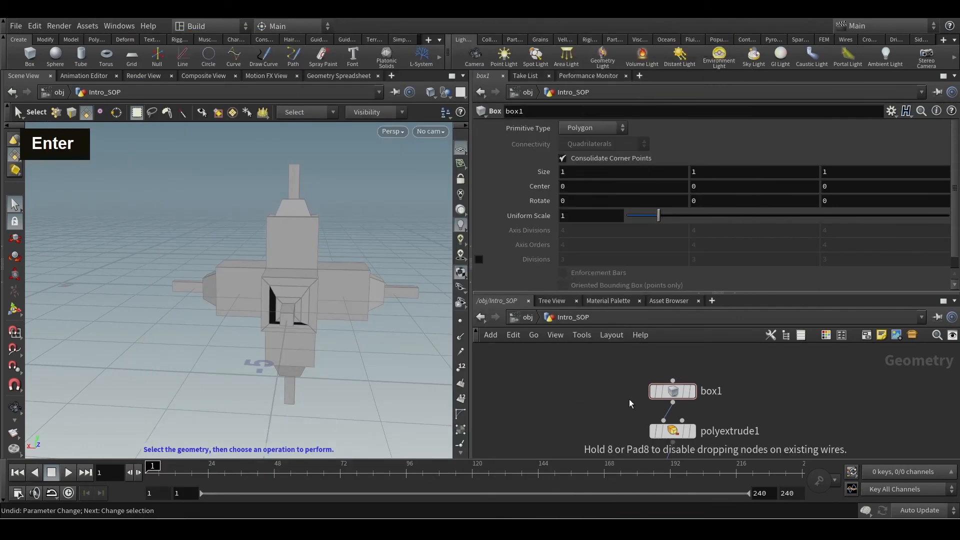
pyautogui.click(591, 382)
# Rewire polyextrude1's input from box1 to torus1 and view the resulting geometry from above.
pyautogui.moveTo(604, 410); pyautogui.dragTo(642, 400, button='middle')
pyautogui.moveTo(712, 382); pyautogui.dragTo(712, 356)
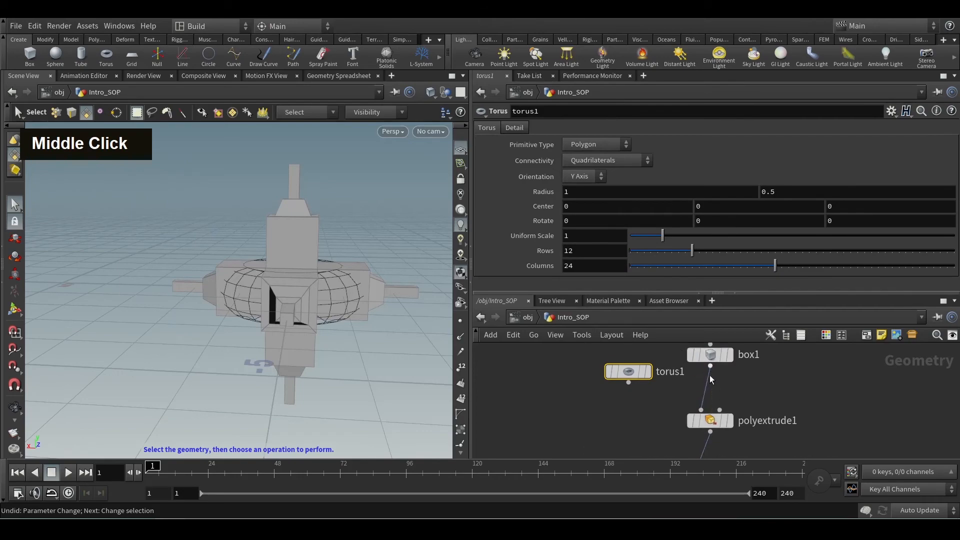
pyautogui.moveTo(710, 391); pyautogui.dragTo(638, 393)
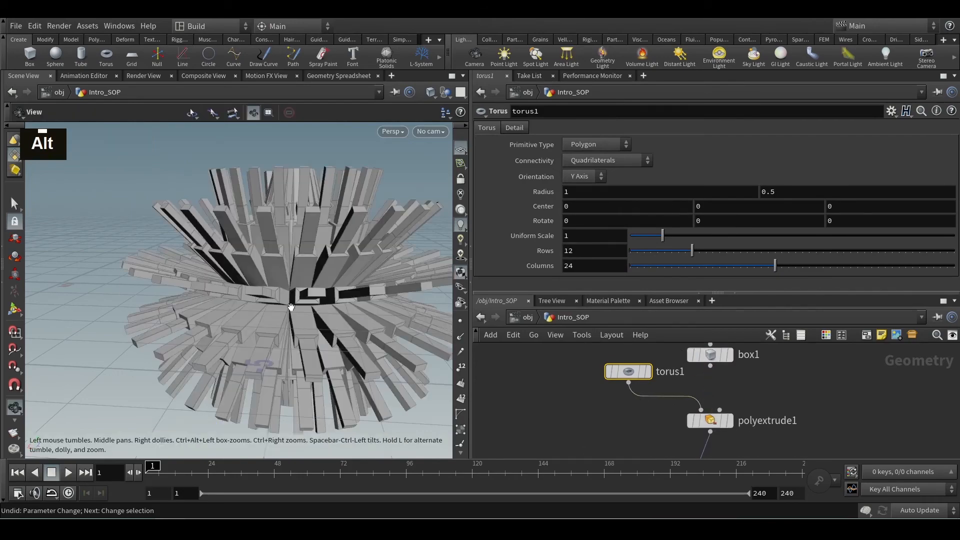
pyautogui.keyDown('alt'); pyautogui.scroll(-3, 291, 306); pyautogui.keyUp('alt')
pyautogui.keyDown('alt'); pyautogui.moveTo(291, 306); pyautogui.dragTo(313, 274); pyautogui.keyUp('alt')
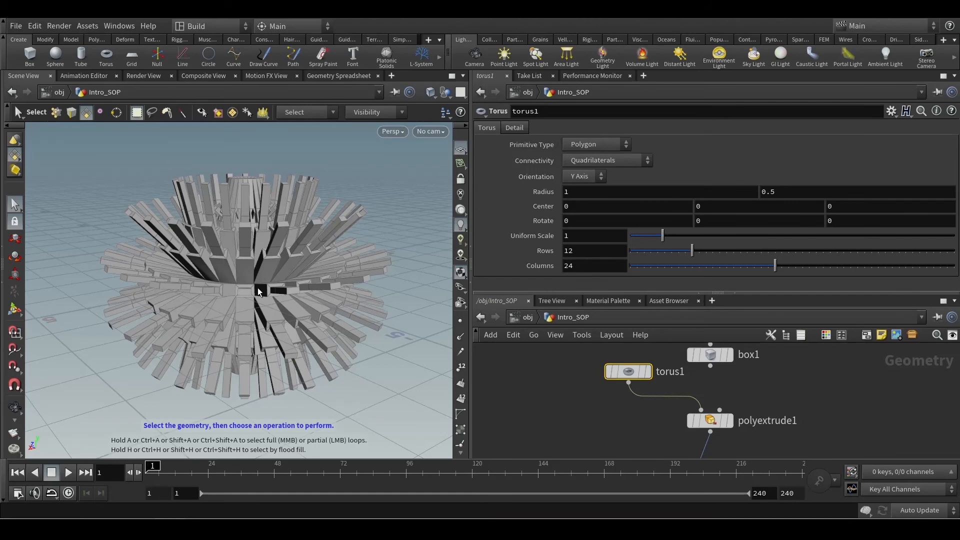
pyautogui.keyDown('alt'); pyautogui.scroll(-2, 258, 288); pyautogui.keyUp('alt')
pyautogui.keyDown('alt'); pyautogui.moveTo(258, 288); pyautogui.dragTo(253, 335); pyautogui.keyUp('alt')
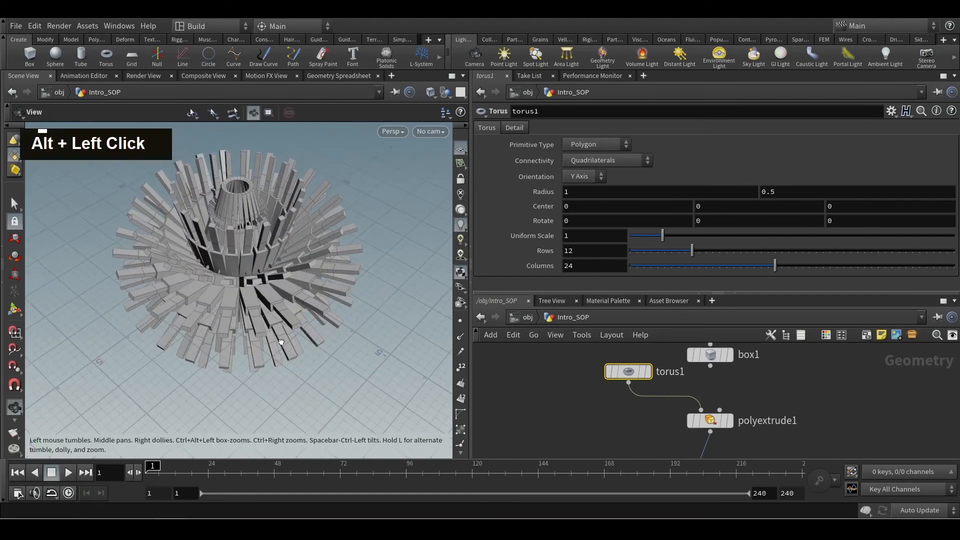
# Reconnect box1 to polyextrude1's input in place of torus1.
pyautogui.moveTo(590, 392); pyautogui.dragTo(593, 408, button='middle')
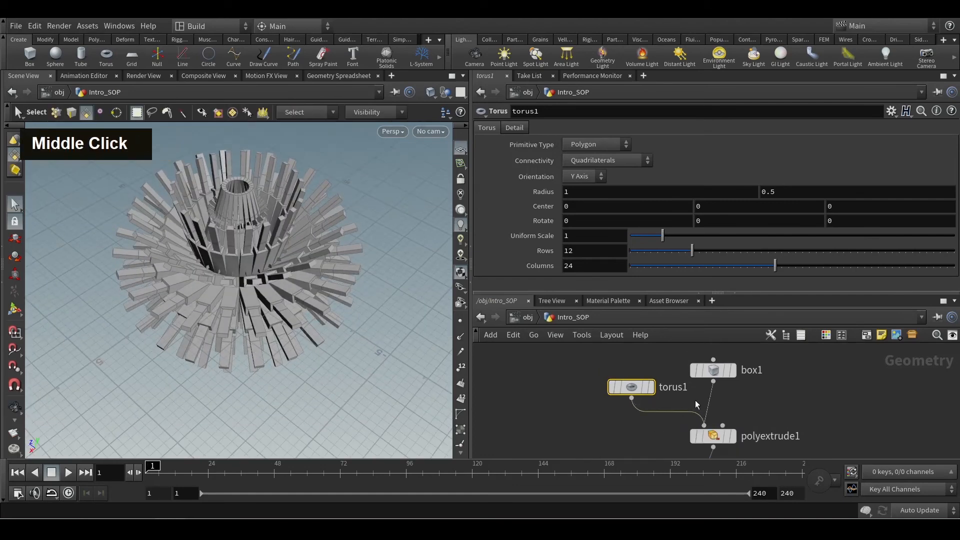
pyautogui.moveTo(713, 382); pyautogui.dragTo(715, 389)
pyautogui.click(707, 393)
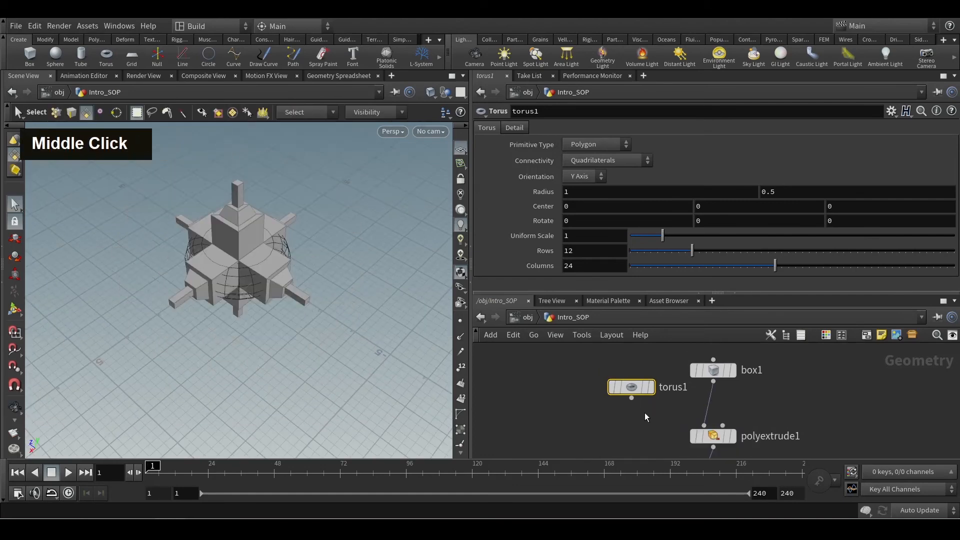
# Arrange torus1 and box1 side by side above polyextrude1 in the network.
pyautogui.moveTo(624, 387); pyautogui.dragTo(604, 370)
pyautogui.keyDown('alt'); pyautogui.scroll(-3, 625, 390); pyautogui.keyUp('alt')
pyautogui.keyDown('alt'); pyautogui.moveTo(647, 412); pyautogui.dragTo(614, 388, button='middle'); pyautogui.keyUp('alt')
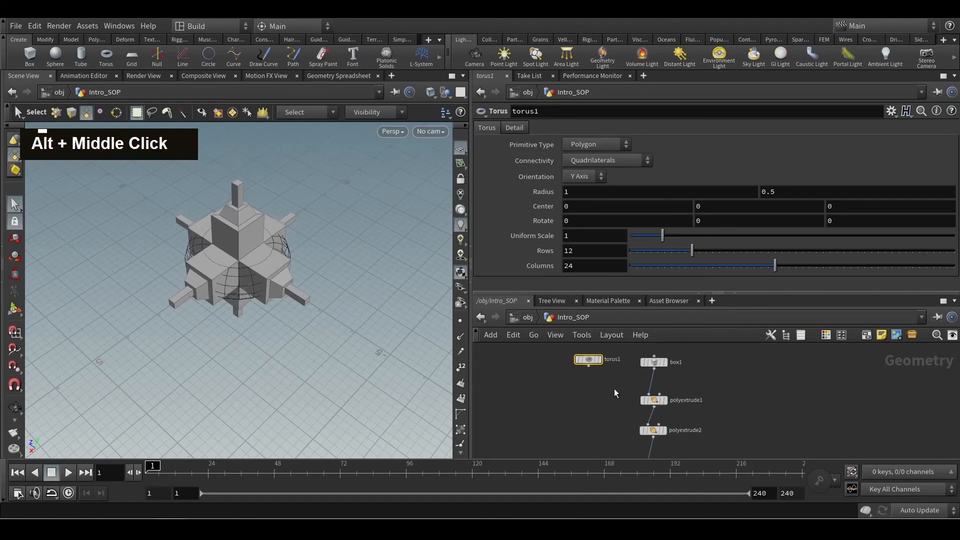
pyautogui.moveTo(654, 364); pyautogui.dragTo(628, 385)
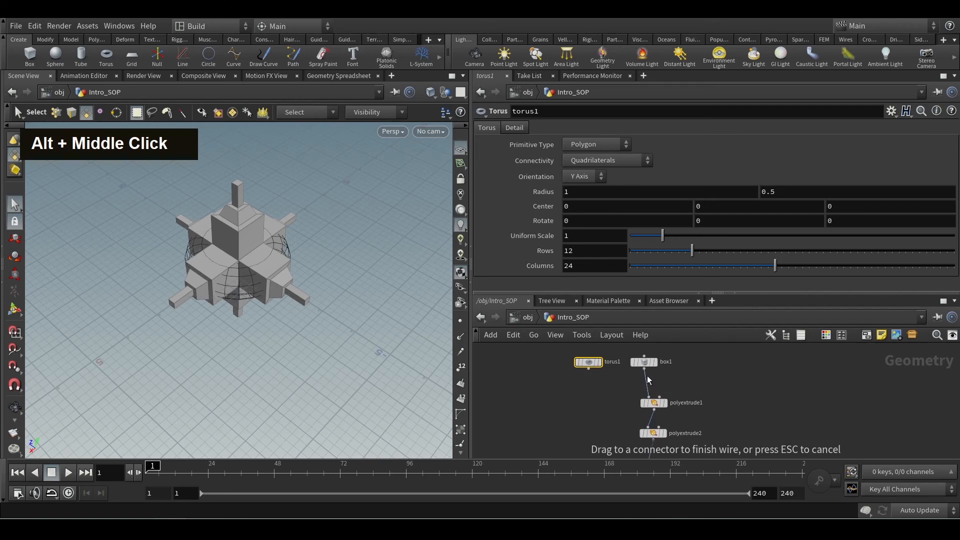
# Review the PolyExtrude chain down to polyextrude5 and examine the extruded box in the viewport.
pyautogui.scroll(-2, 714, 395)
pyautogui.scroll(-1, 714, 396)
pyautogui.moveTo(713, 423); pyautogui.dragTo(689, 389, button='middle')
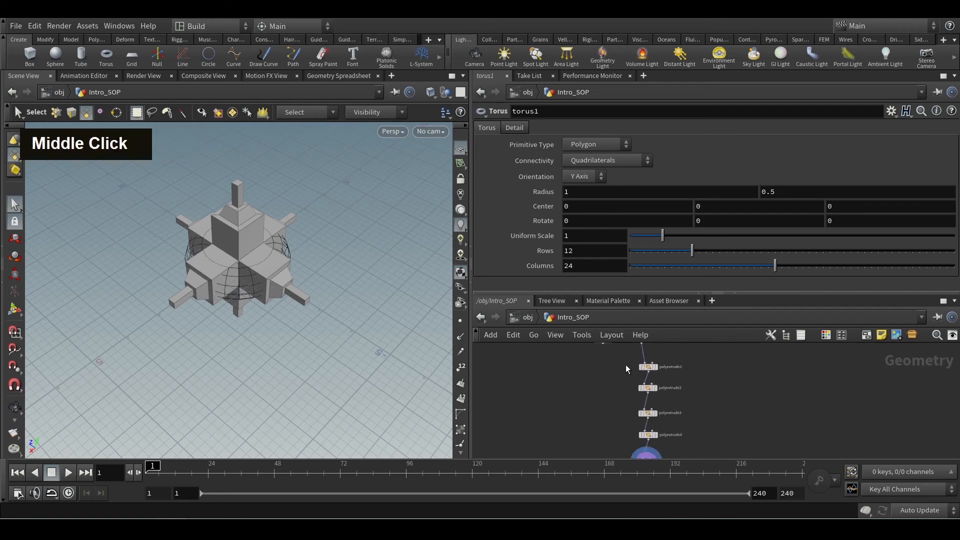
pyautogui.moveTo(625, 361); pyautogui.dragTo(669, 452)
pyautogui.moveTo(694, 426); pyautogui.dragTo(682, 362, button='middle')
pyautogui.scroll(3, 645, 408)
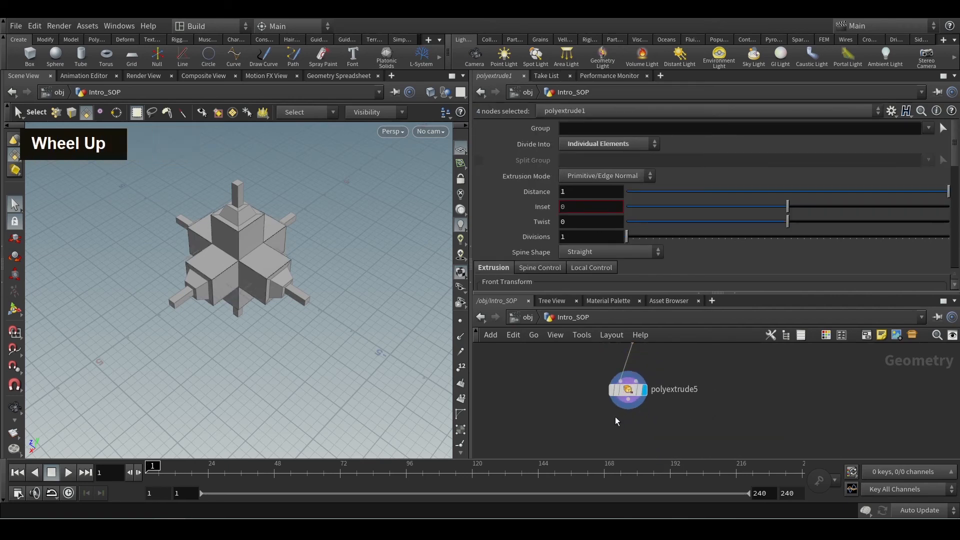
pyautogui.click(581, 416)
pyautogui.press('space')
pyautogui.keyDown('alt'); pyautogui.moveTo(301, 310); pyautogui.dragTo(295, 290); pyautogui.keyUp('alt')
pyautogui.keyDown('alt'); pyautogui.scroll(4, 295, 290); pyautogui.keyUp('alt')
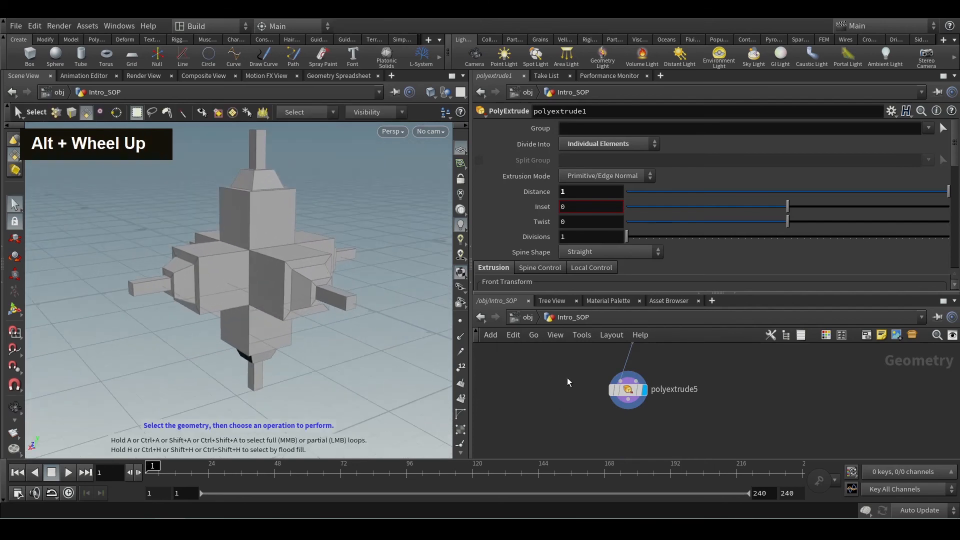
# Delete the polyextrude5 and polyextrude4 nodes from the end of the chain.
pyautogui.click(629, 388)
pyautogui.keyDown('alt'); pyautogui.moveTo(699, 384); pyautogui.dragTo(709, 413, button='middle'); pyautogui.keyUp('alt')
pyautogui.press('Delete')
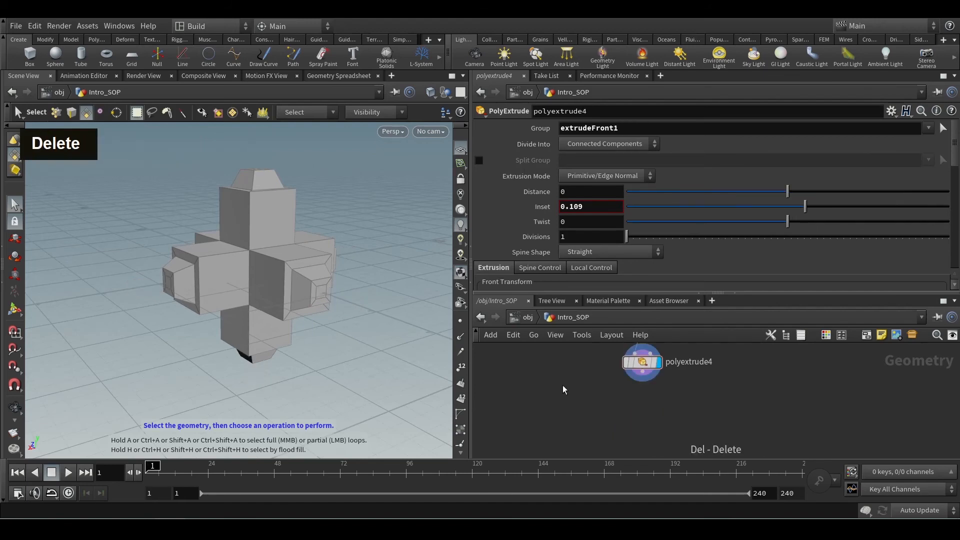
pyautogui.keyDown('alt'); pyautogui.moveTo(602, 381); pyautogui.dragTo(647, 418, button='middle'); pyautogui.keyUp('alt')
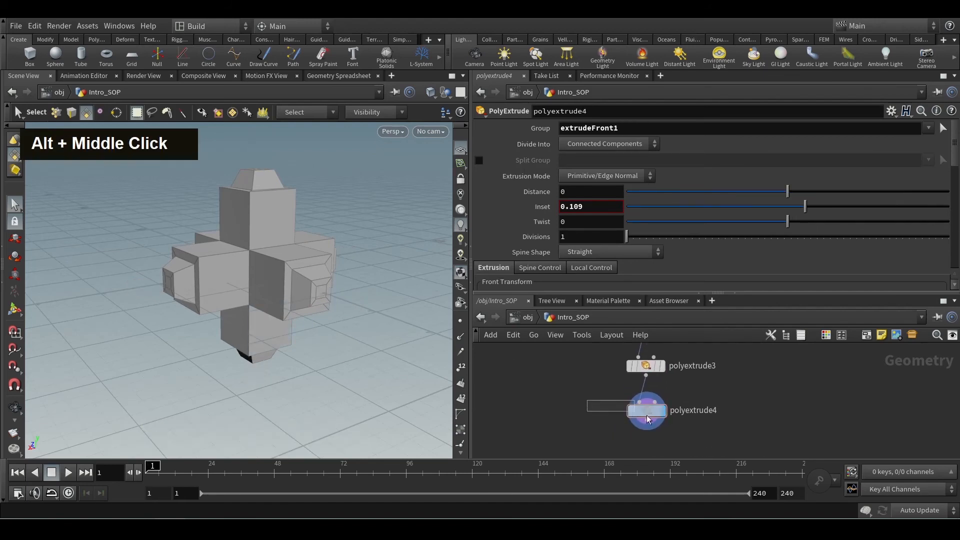
pyautogui.press('Delete')
# Examine polyextrude3's extruded front faces up close along with its output group settings.
pyautogui.keyDown('alt'); pyautogui.scroll(3, 188, 284); pyautogui.keyUp('alt')
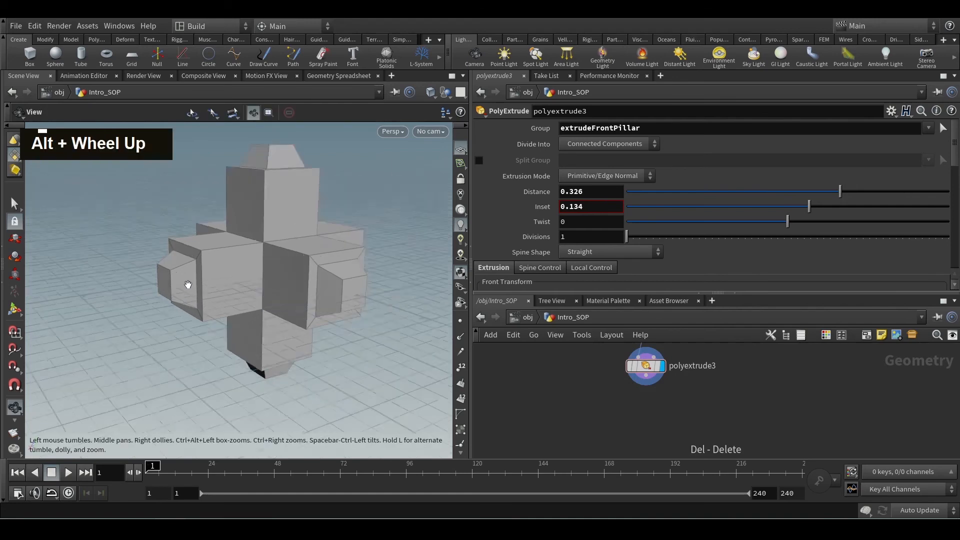
pyautogui.keyDown('alt'); pyautogui.scroll(3, 188, 284); pyautogui.keyUp('alt')
pyautogui.keyDown('alt'); pyautogui.moveTo(188, 285); pyautogui.dragTo(235, 290); pyautogui.keyUp('alt')
pyautogui.scroll(-2, 746, 267)
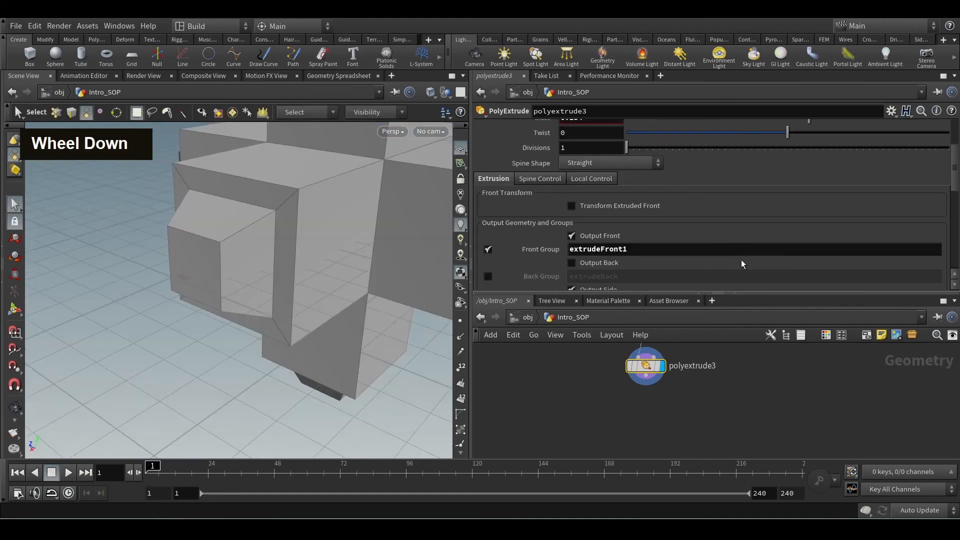
pyautogui.scroll(-2, 742, 264)
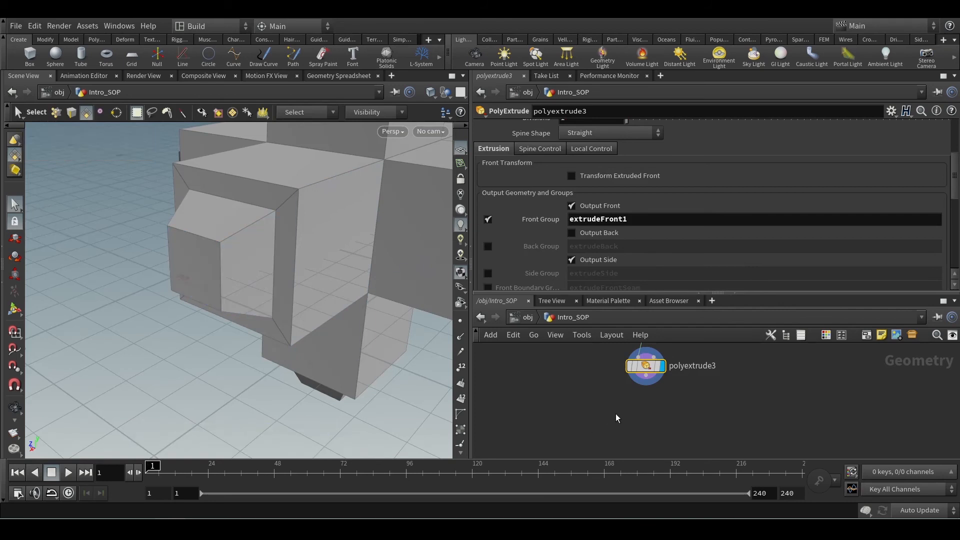
pyautogui.keyDown('alt'); pyautogui.scroll(5, 220, 261); pyautogui.keyUp('alt')
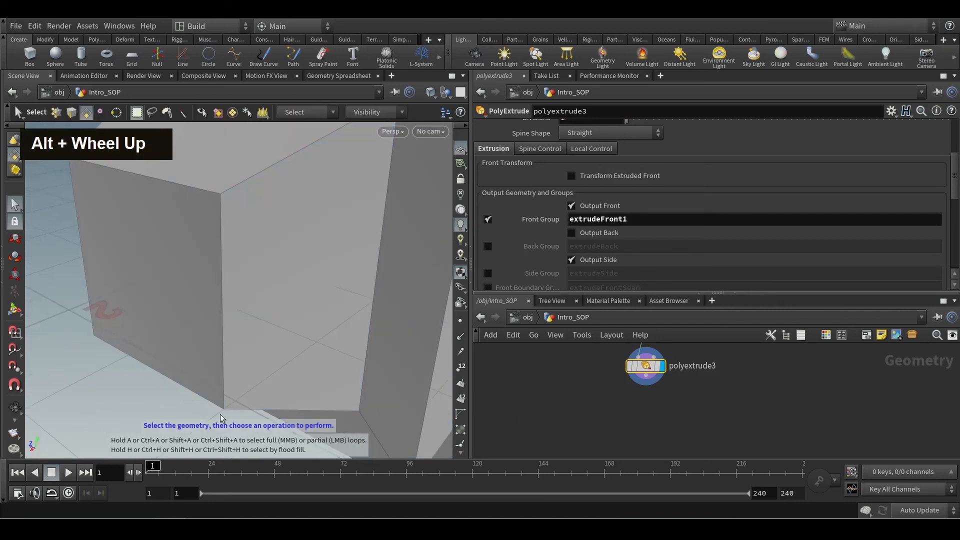
pyautogui.keyDown('alt'); pyautogui.scroll(-3, 245, 247); pyautogui.keyUp('alt')
pyautogui.keyDown('alt'); pyautogui.scroll(-2, 245, 247); pyautogui.keyUp('alt')
pyautogui.press('s')
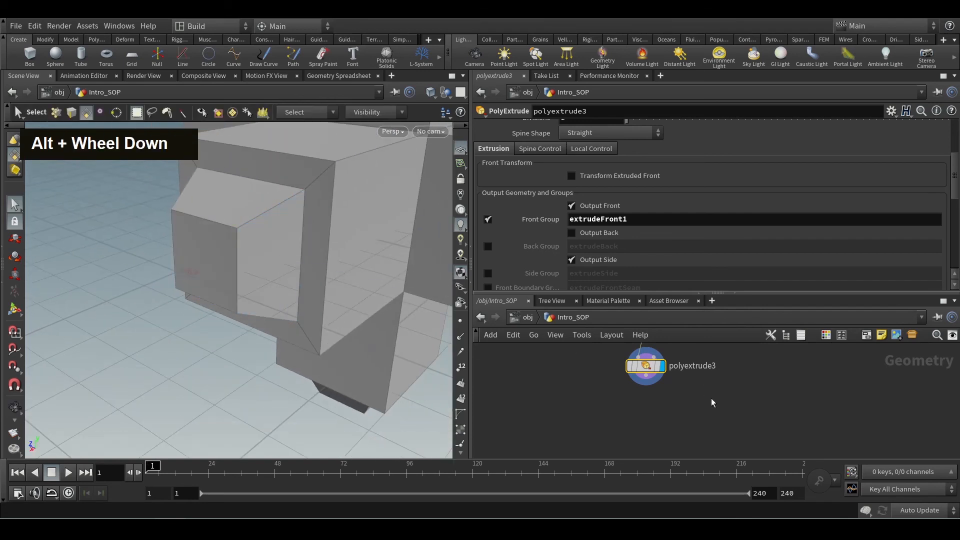
pyautogui.click(649, 382)
pyautogui.press('Tab')
pyautogui.write('pol')
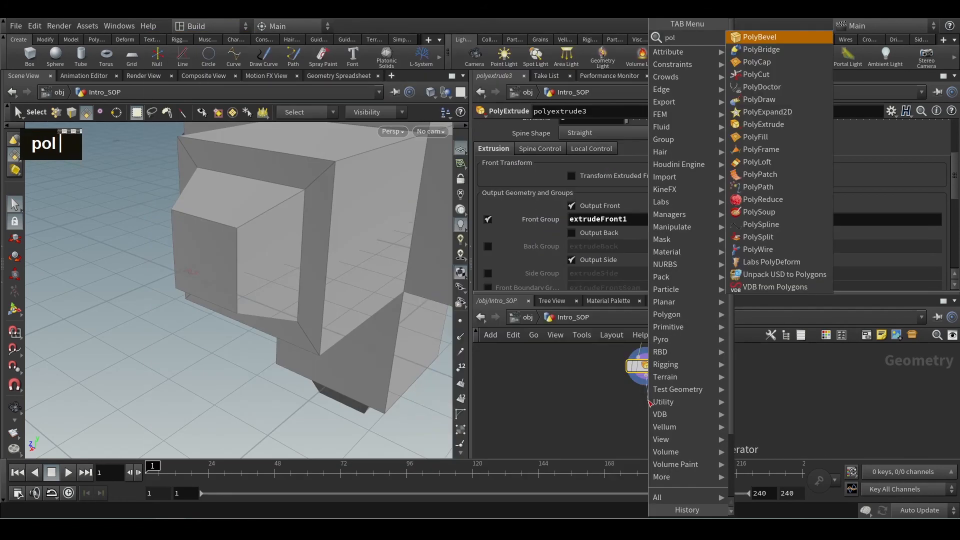
pyautogui.press('Escape')
# Add a PolyBevel node below polyextrude3 and wire polyextrude3's output into its first input.
pyautogui.rightClick(654, 410)
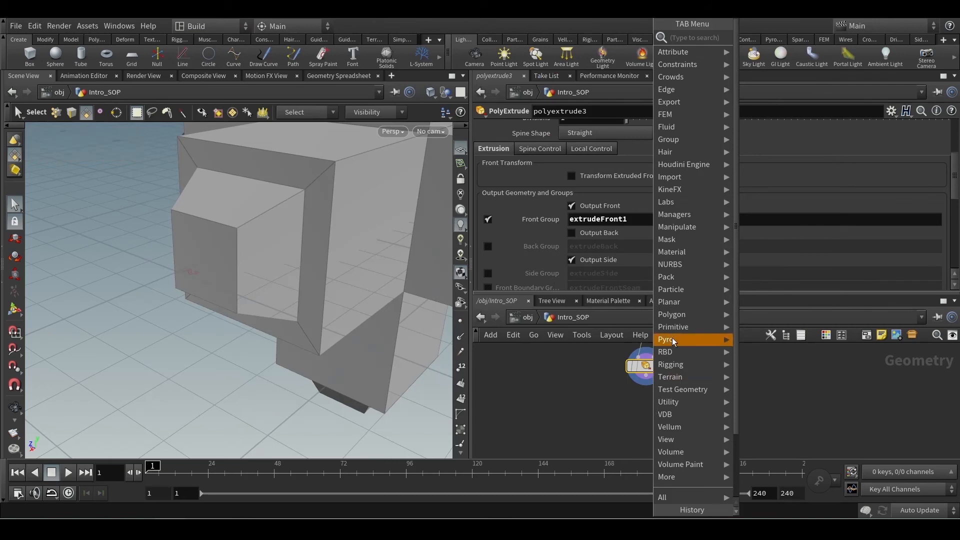
pyautogui.moveTo(686, 314)
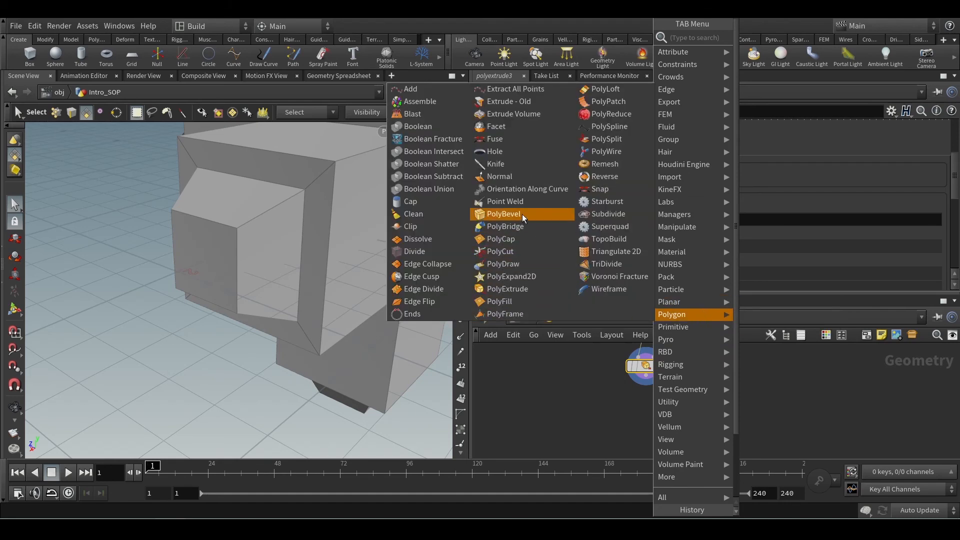
pyautogui.click(503, 214)
pyautogui.click(640, 398)
pyautogui.click(642, 391)
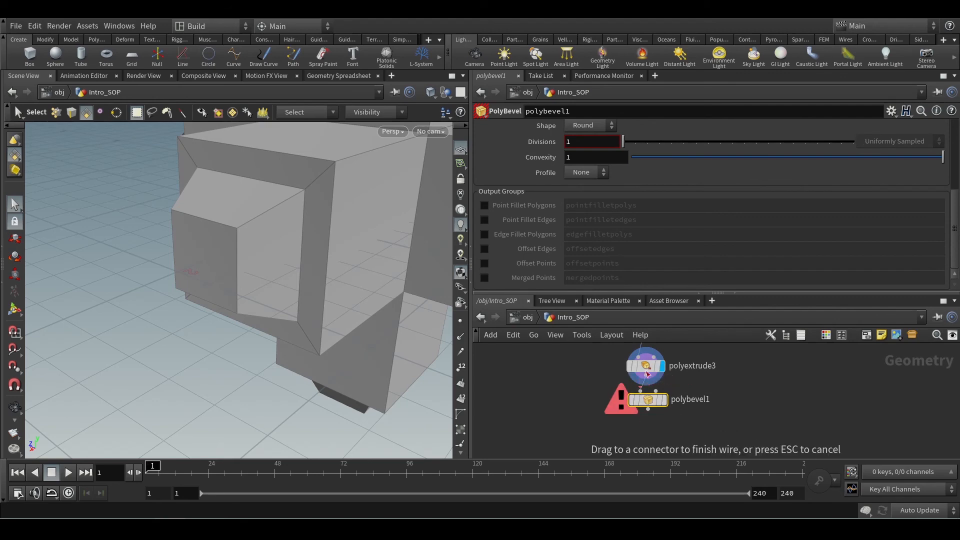
pyautogui.click(645, 372)
# Make polybevel1 the displayed node and bring up its group and offsetting parameters.
pyautogui.scroll(2, 655, 403)
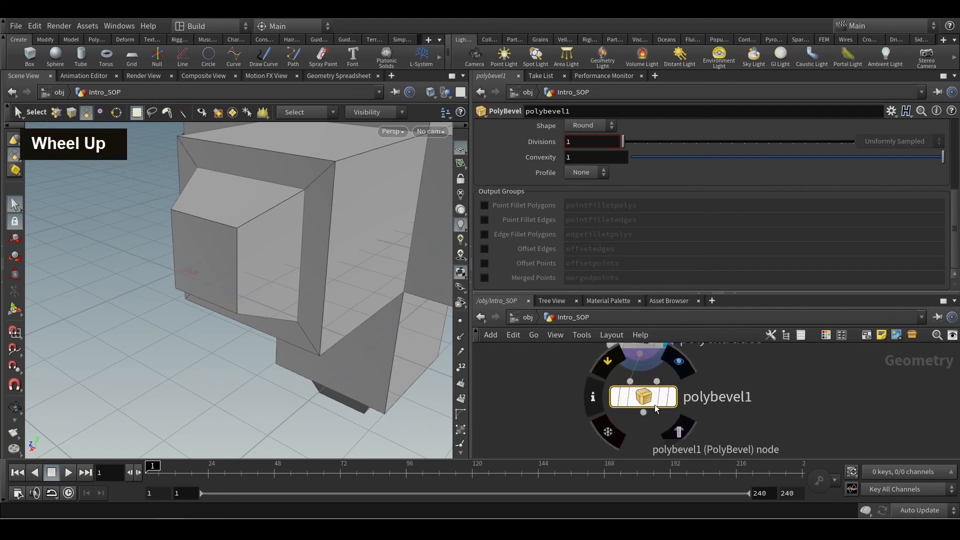
pyautogui.doubleClick(711, 397)
pyautogui.click(695, 434)
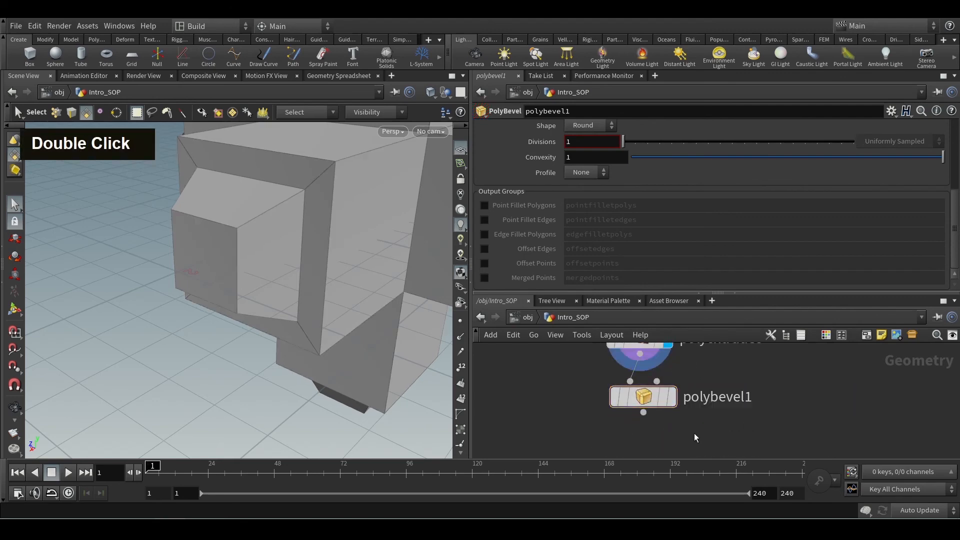
pyautogui.click(671, 400)
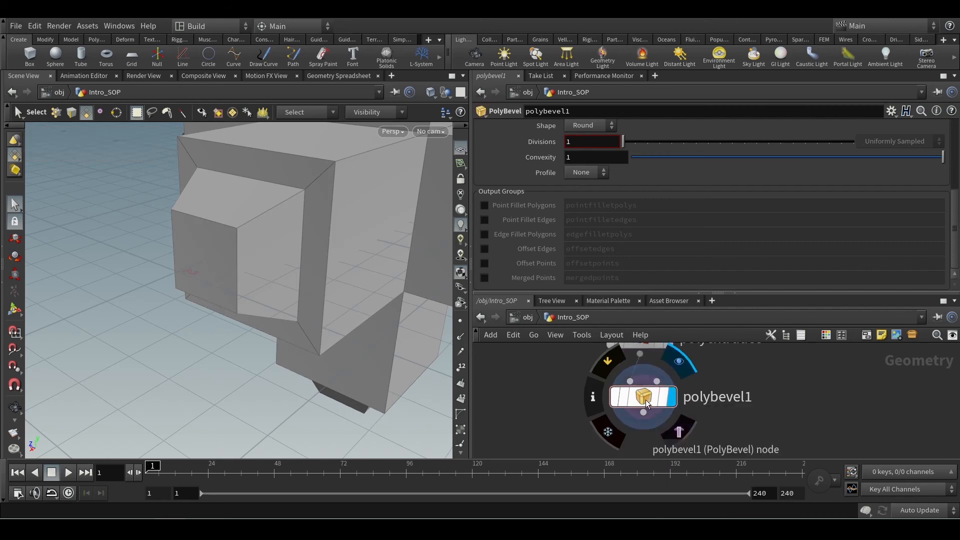
pyautogui.scroll(5, 870, 226)
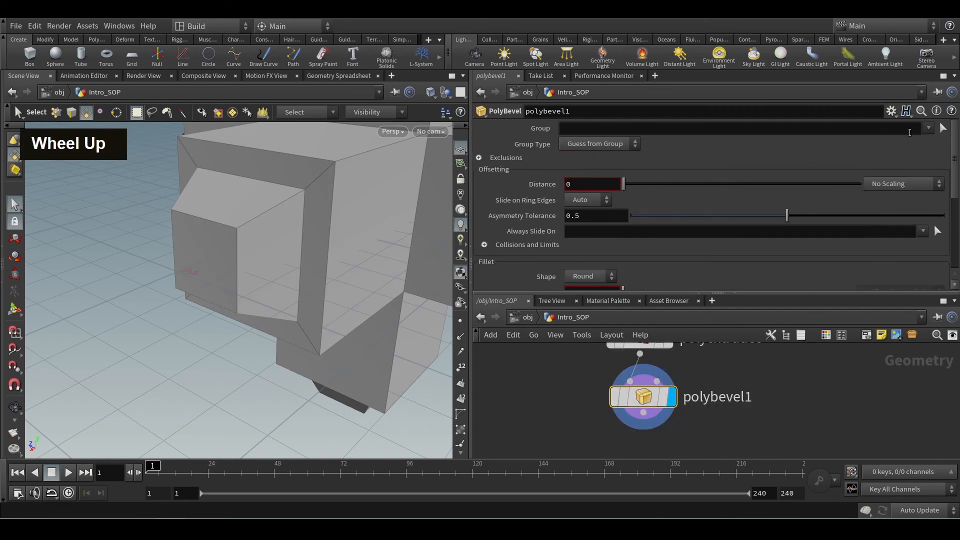
# Review polyextrude3's input group setting and compare it with the parameters of polybevel1.
pyautogui.moveTo(715, 370); pyautogui.dragTo(733, 390, button='middle')
pyautogui.click(683, 375)
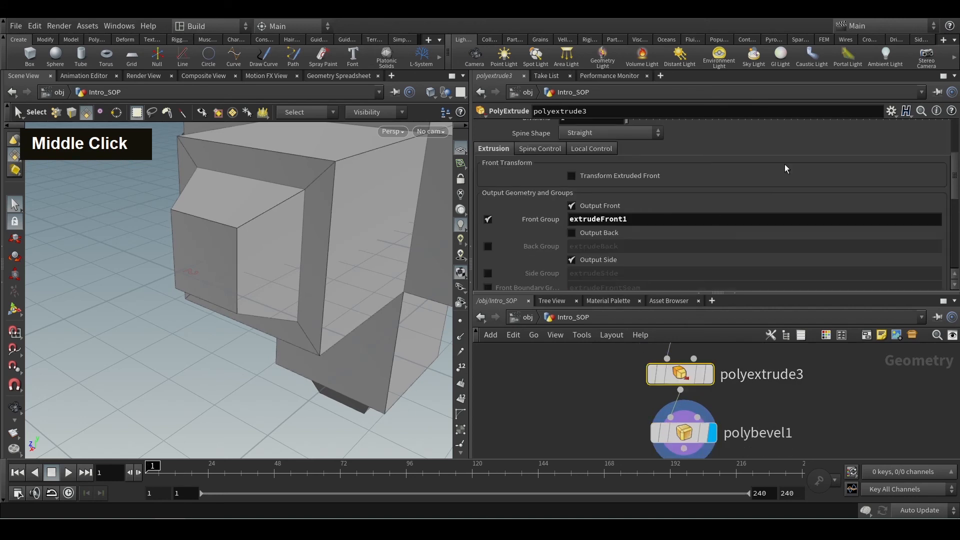
pyautogui.moveTo(953, 176); pyautogui.dragTo(951, 123)
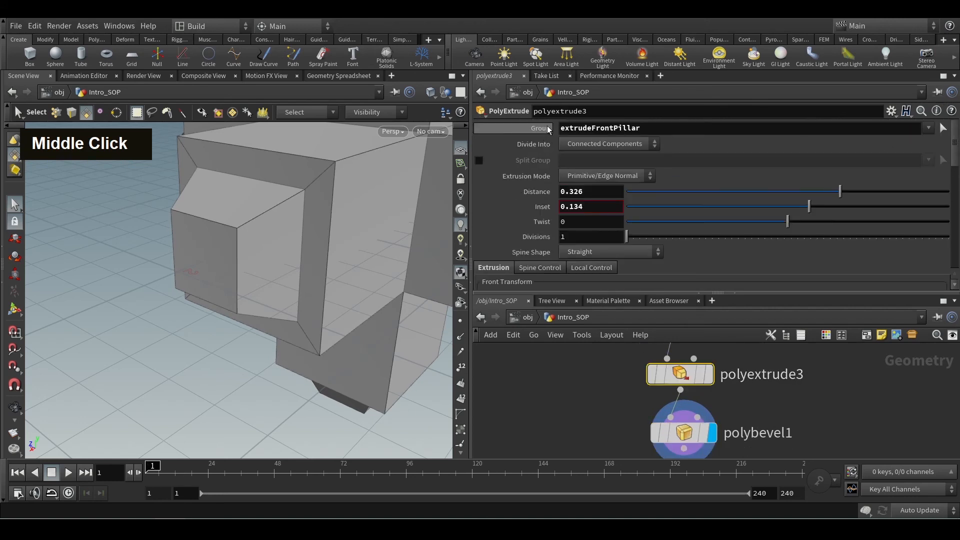
pyautogui.moveTo(542, 136)
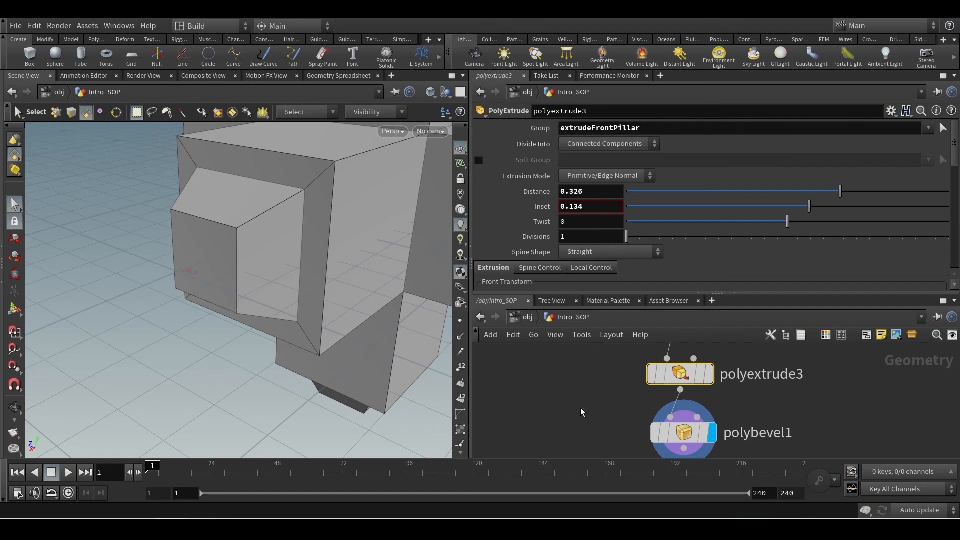
pyautogui.moveTo(584, 418); pyautogui.dragTo(566, 380, button='middle')
pyautogui.click(672, 395)
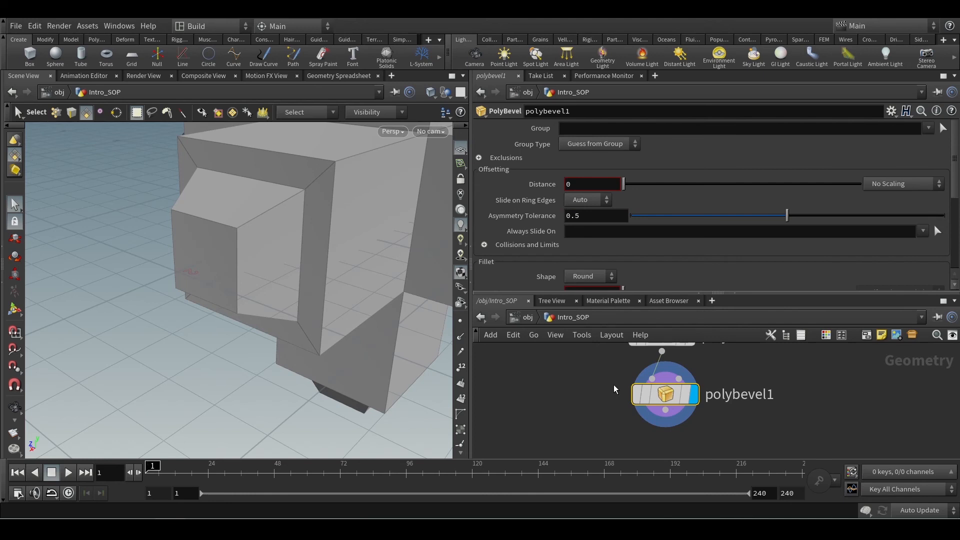
# Check polyextrude3's front group name and highlight the border edges of the extruded front face in edge selection mode.
pyautogui.moveTo(611, 380); pyautogui.dragTo(615, 424, button='middle')
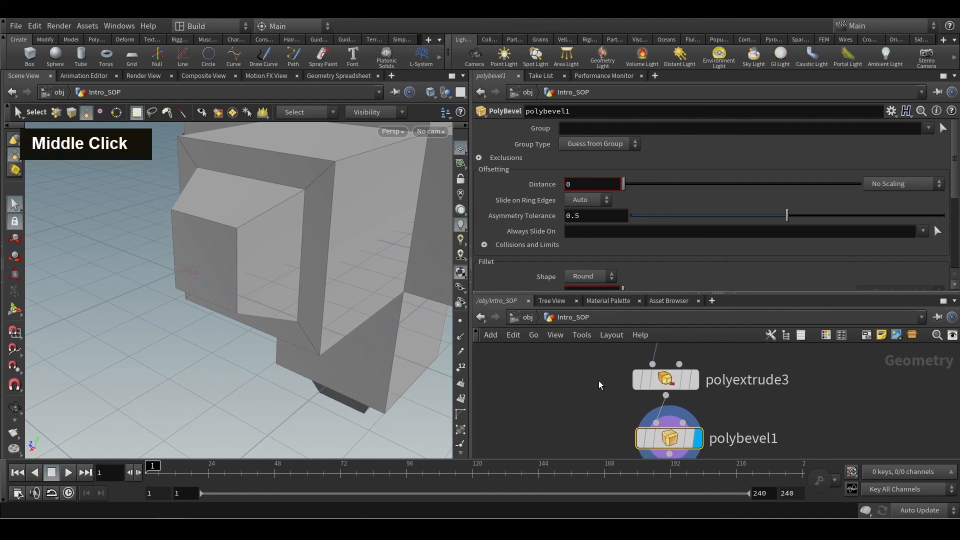
pyautogui.click(662, 381)
pyautogui.scroll(-3, 696, 247)
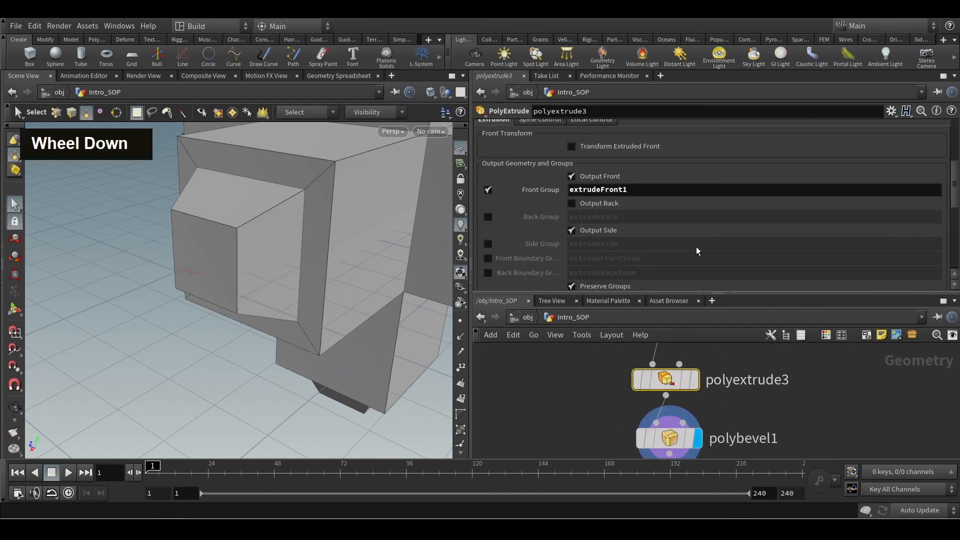
pyautogui.doubleClick(625, 189)
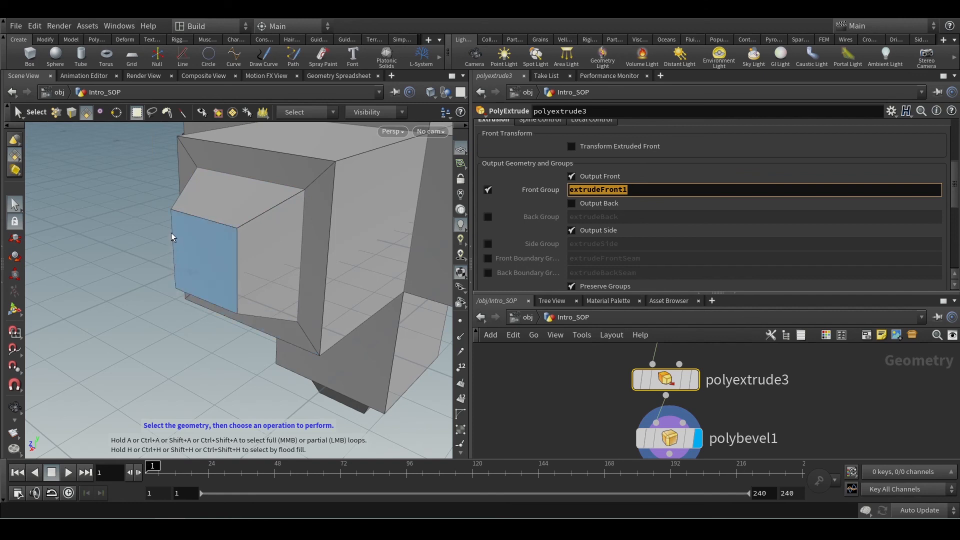
pyautogui.click(73, 115)
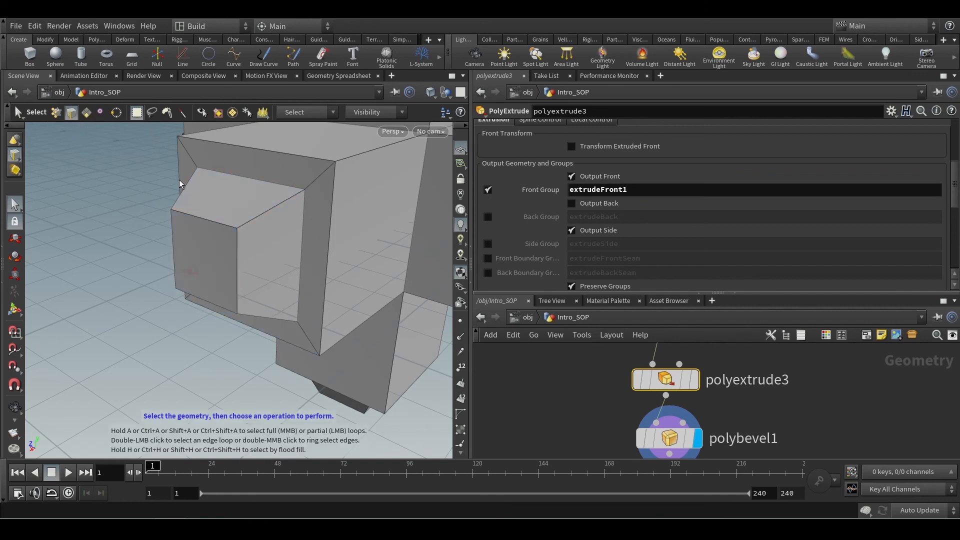
pyautogui.keyDown('shift'); pyautogui.click(222, 224); pyautogui.keyUp('shift')
pyautogui.keyDown('shift'); pyautogui.click(237, 259); pyautogui.keyUp('shift')
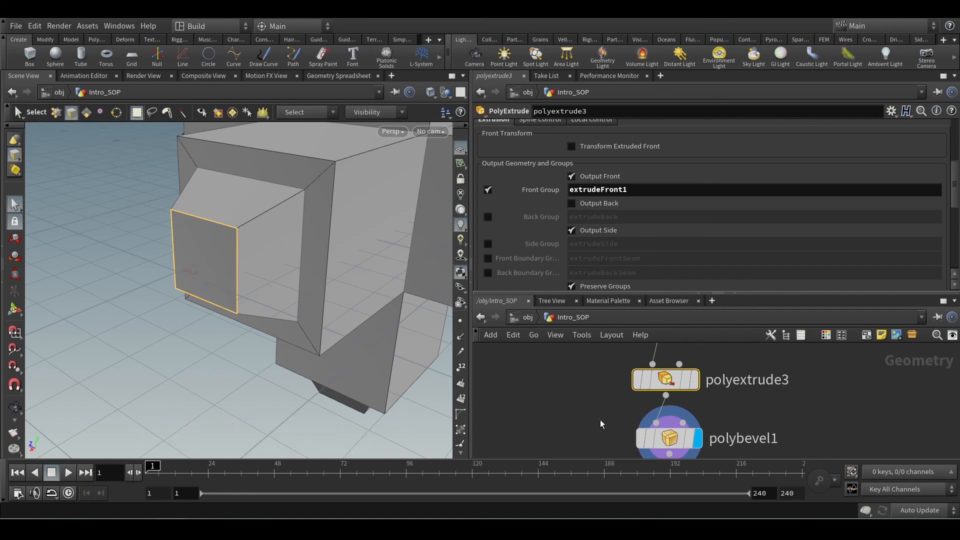
# Set polybevel1's group to extrudeFront1.
pyautogui.doubleClick(687, 442)
pyautogui.click(927, 128)
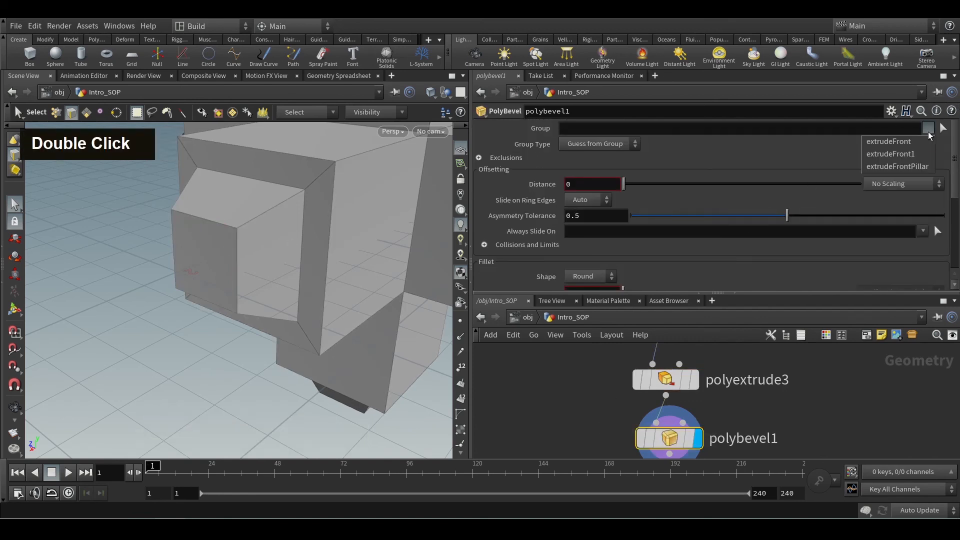
pyautogui.click(913, 154)
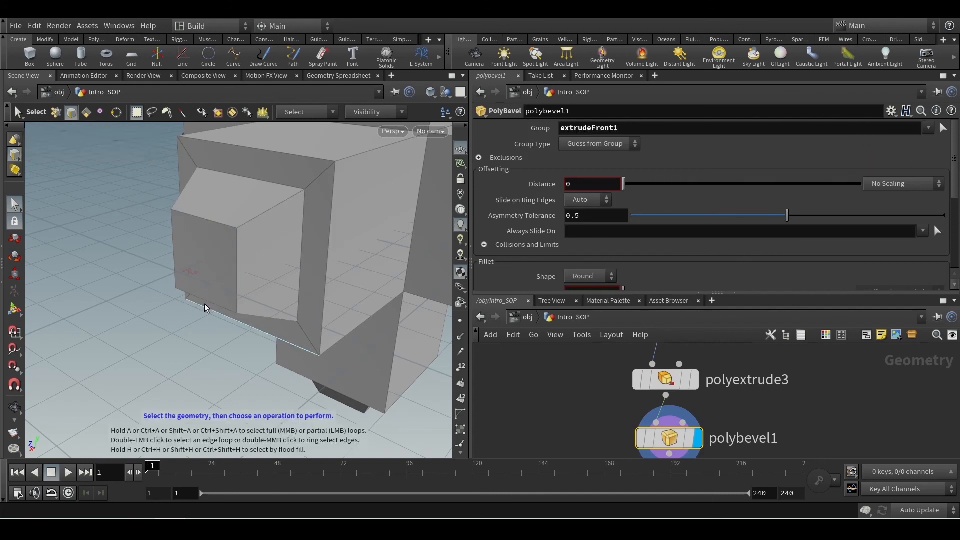
pyautogui.scroll(1, 875, 159)
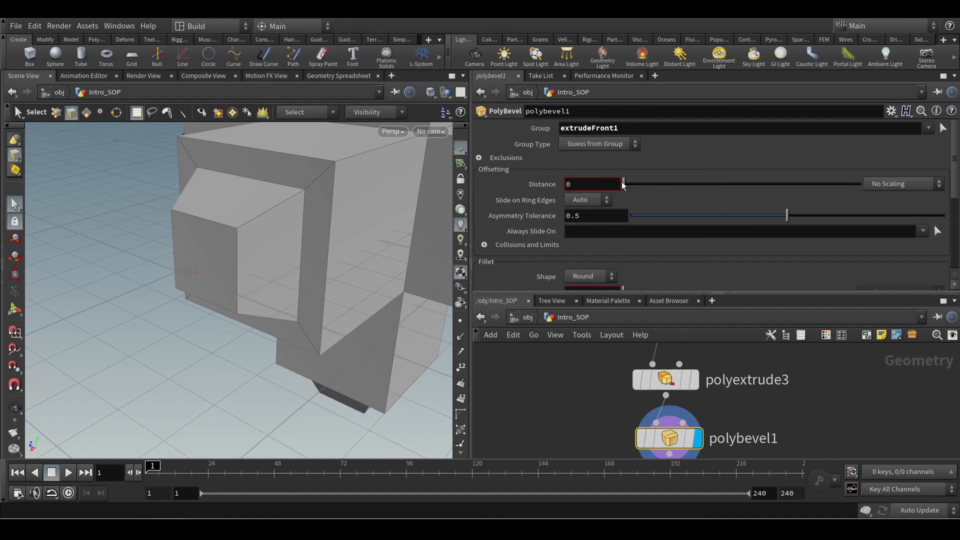
# Set polybevel1's bevel distance to 0.044 and inspect the beveled front face from the side.
pyautogui.moveTo(624, 184)
pyautogui.mouseDown()
pyautogui.moveTo(650, 184)
pyautogui.moveTo(633, 181)
pyautogui.mouseUp()
pyautogui.keyDown('alt'); pyautogui.moveTo(238, 302); pyautogui.dragTo(149, 296); pyautogui.keyUp('alt')
pyautogui.keyDown('alt'); pyautogui.scroll(3, 142, 295); pyautogui.keyUp('alt')
pyautogui.keyDown('alt'); pyautogui.moveTo(142, 295); pyautogui.dragTo(187, 332, button='middle'); pyautogui.keyUp('alt')
pyautogui.keyDown('alt'); pyautogui.moveTo(186, 332); pyautogui.dragTo(203, 360); pyautogui.keyUp('alt')
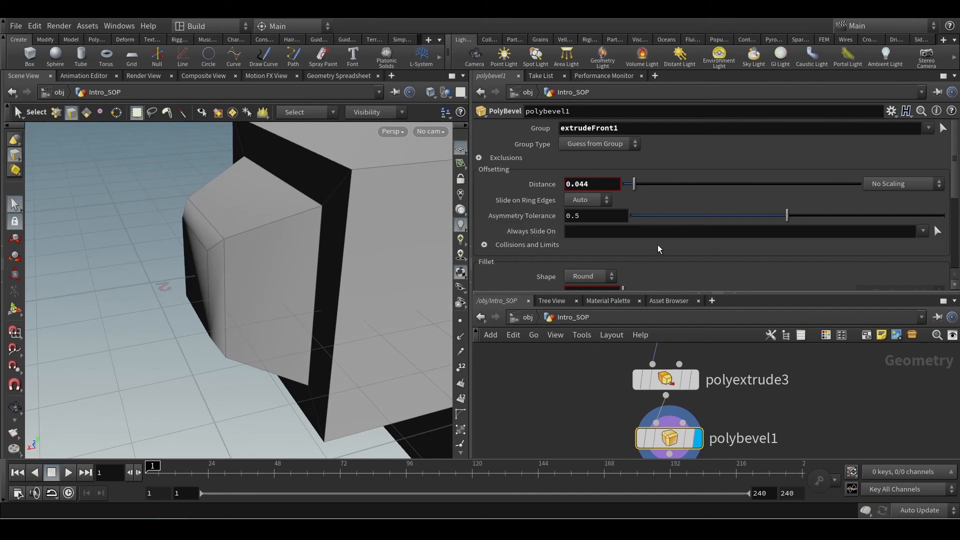
# Raise polybevel1's fillet divisions to 4 and check the rounded edges of the front face.
pyautogui.scroll(-5, 658, 245)
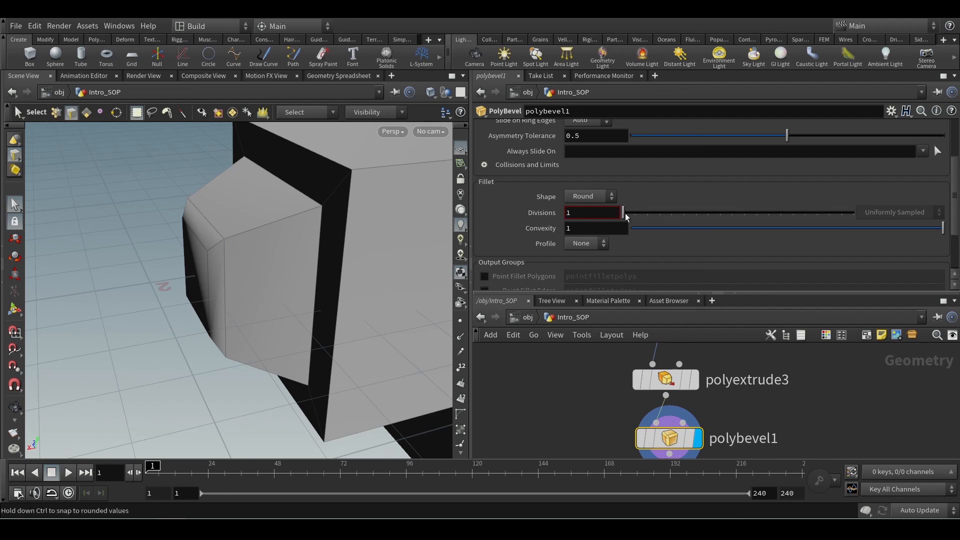
pyautogui.moveTo(623, 213); pyautogui.dragTo(659, 213)
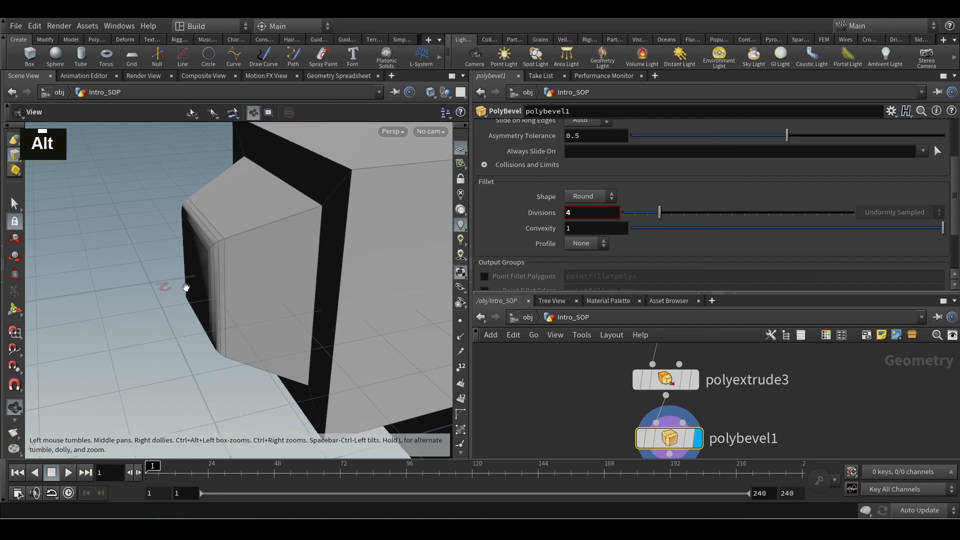
pyautogui.keyDown('alt'); pyautogui.moveTo(184, 285); pyautogui.dragTo(240, 260); pyautogui.keyUp('alt')
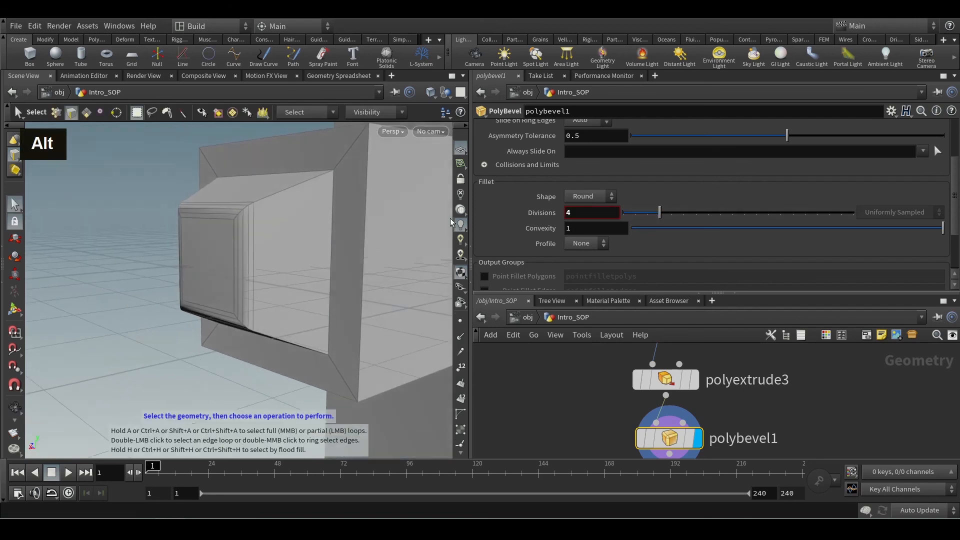
# Try the Chamfer and Crease fillet shapes on polybevel1 and return the shape to Round.
pyautogui.click(567, 198)
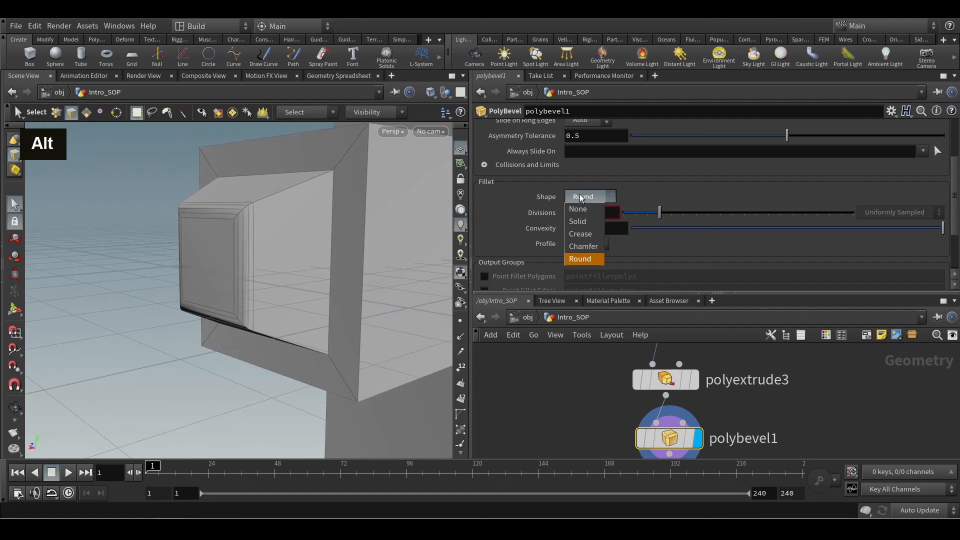
pyautogui.click(581, 247)
pyautogui.keyDown('alt'); pyautogui.moveTo(232, 255); pyautogui.dragTo(177, 248); pyautogui.keyUp('alt')
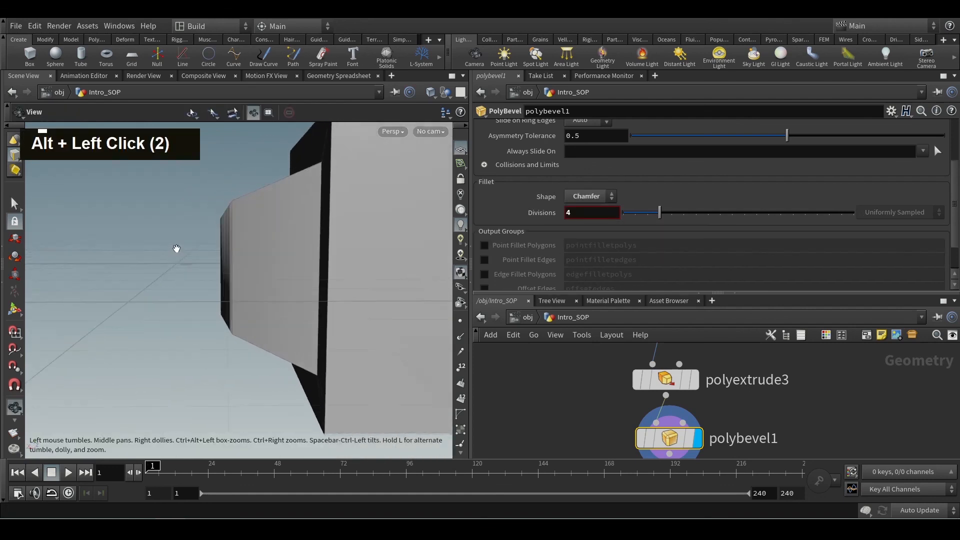
pyautogui.keyDown('alt'); pyautogui.scroll(3, 195, 244); pyautogui.keyUp('alt')
pyautogui.click(588, 196)
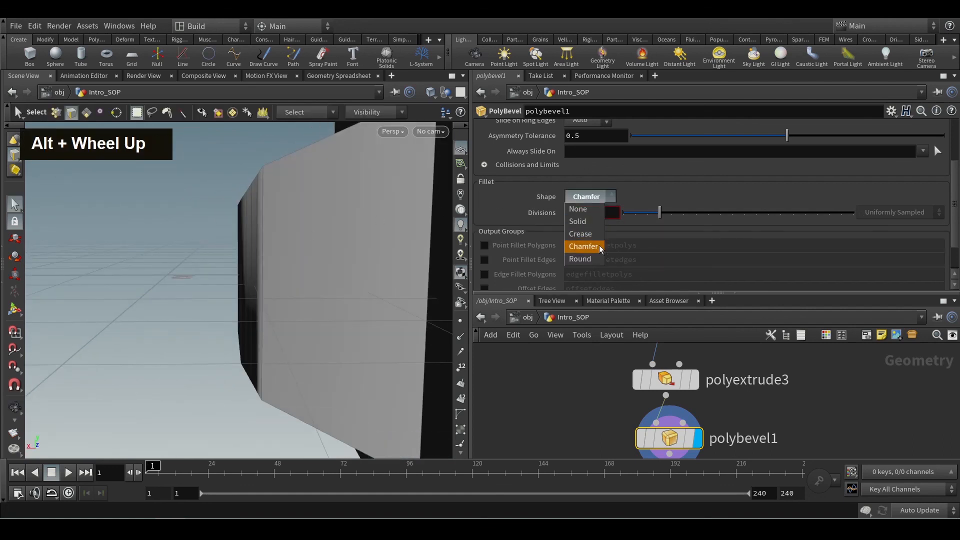
pyautogui.click(593, 235)
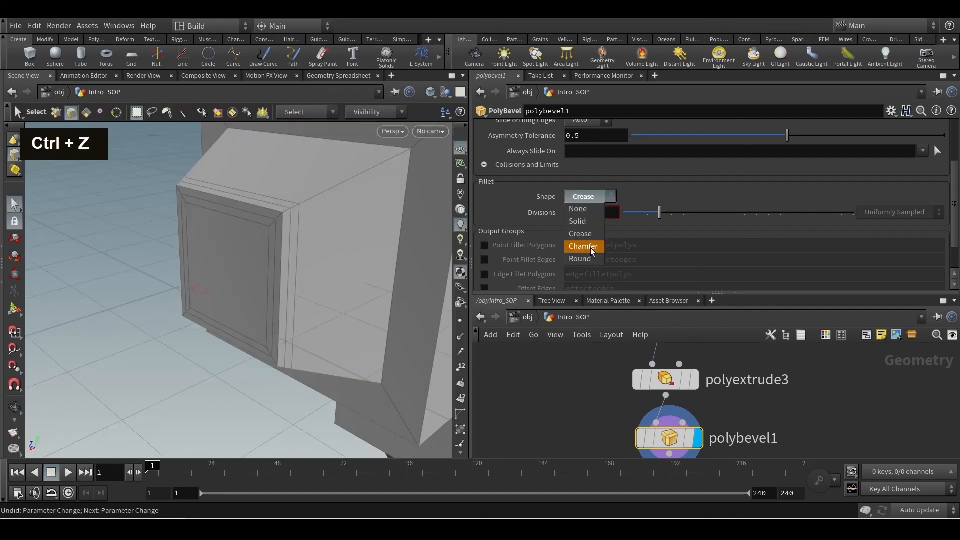
pyautogui.click(589, 247)
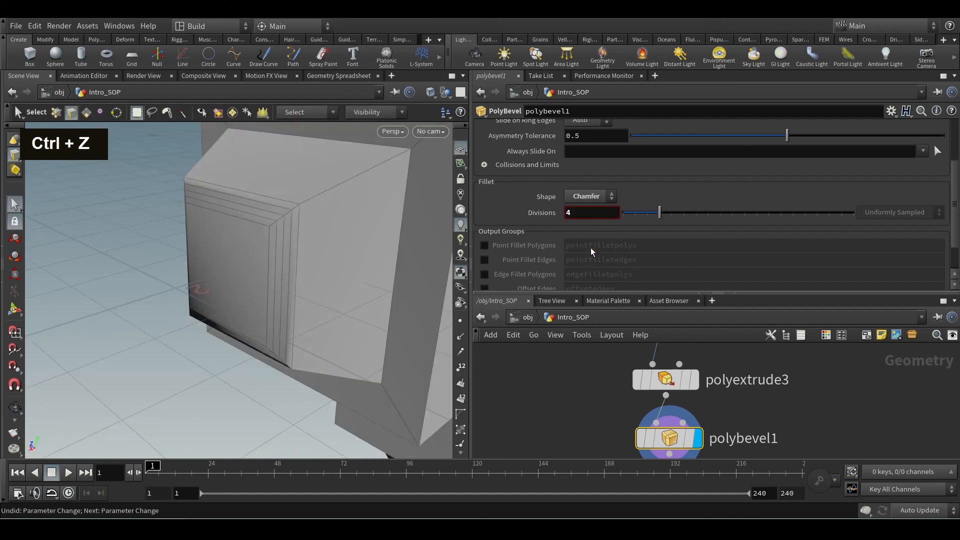
pyautogui.click(589, 197)
pyautogui.click(580, 259)
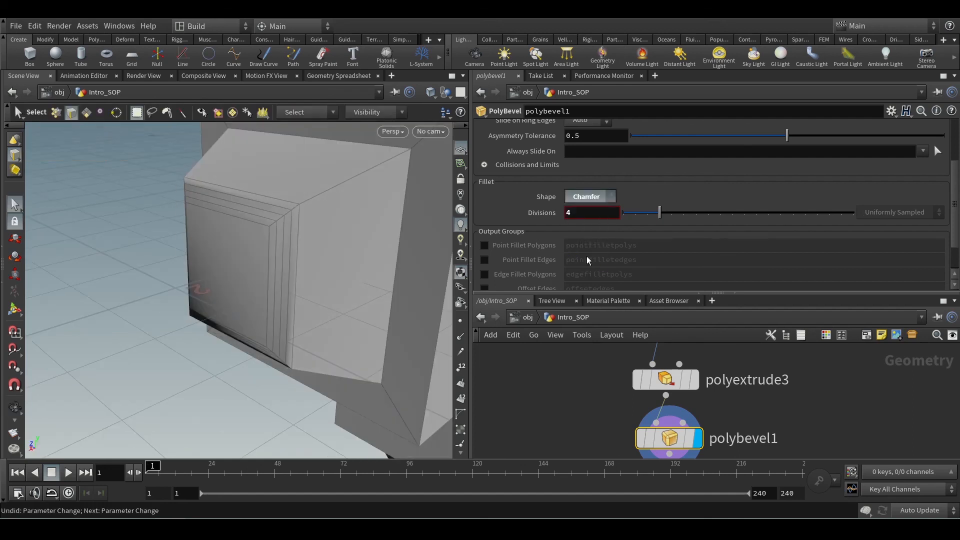
# Clear polybevel1's group so that the bevel applies to the whole extruded model.
pyautogui.keyDown('alt'); pyautogui.scroll(-5, 260, 295); pyautogui.keyUp('alt')
pyautogui.keyDown('alt'); pyautogui.scroll(-5, 270, 307); pyautogui.keyUp('alt')
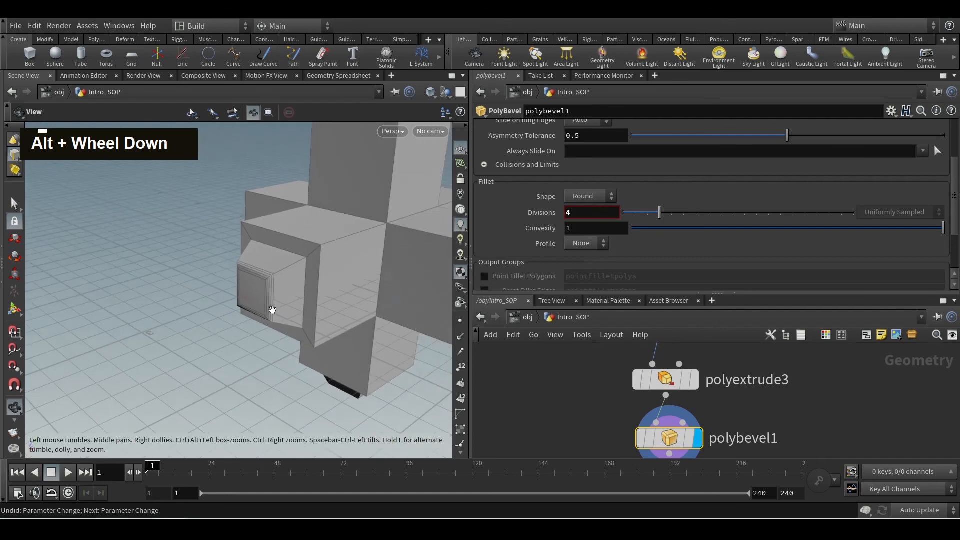
pyautogui.keyDown('alt'); pyautogui.moveTo(279, 319); pyautogui.dragTo(220, 313); pyautogui.keyUp('alt')
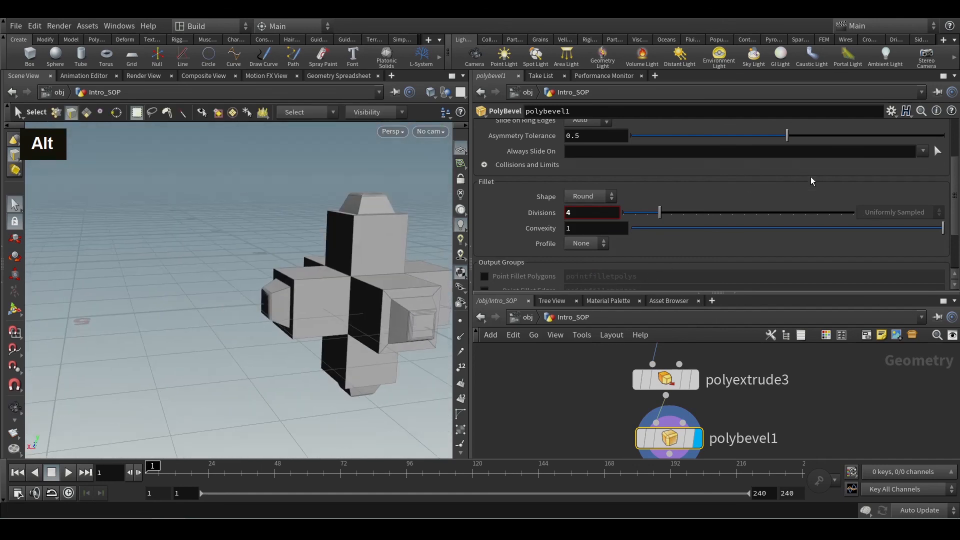
pyautogui.scroll(4, 817, 176)
pyautogui.click(647, 127)
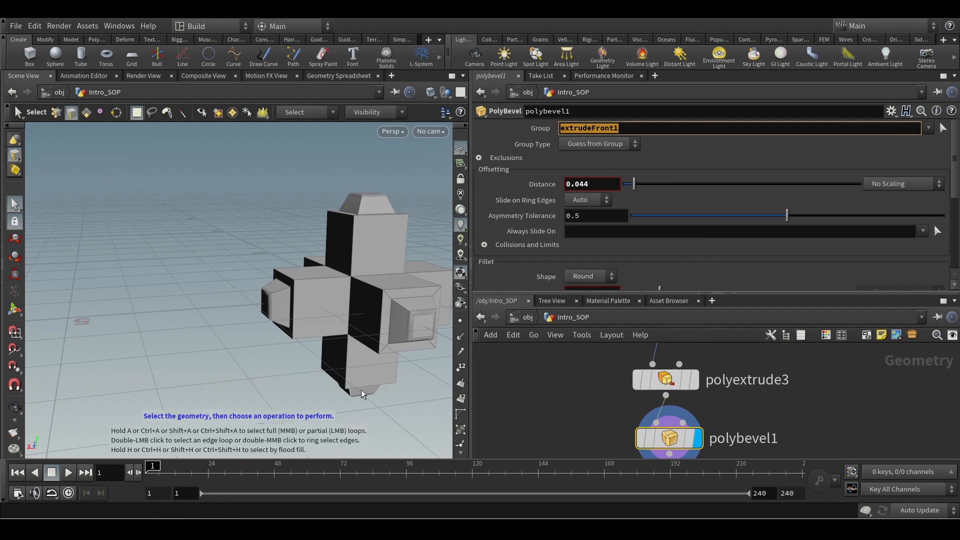
pyautogui.press('BackSpace')
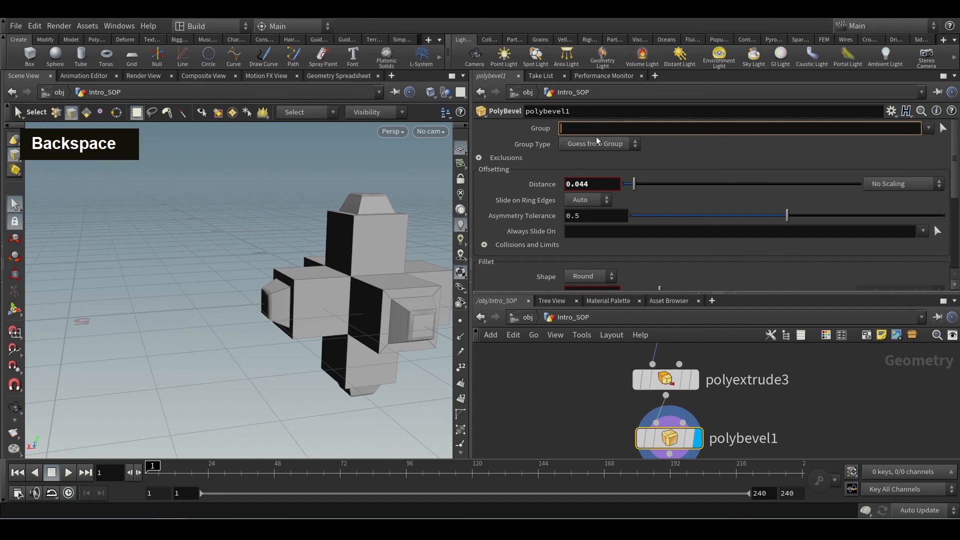
pyautogui.press('Return')
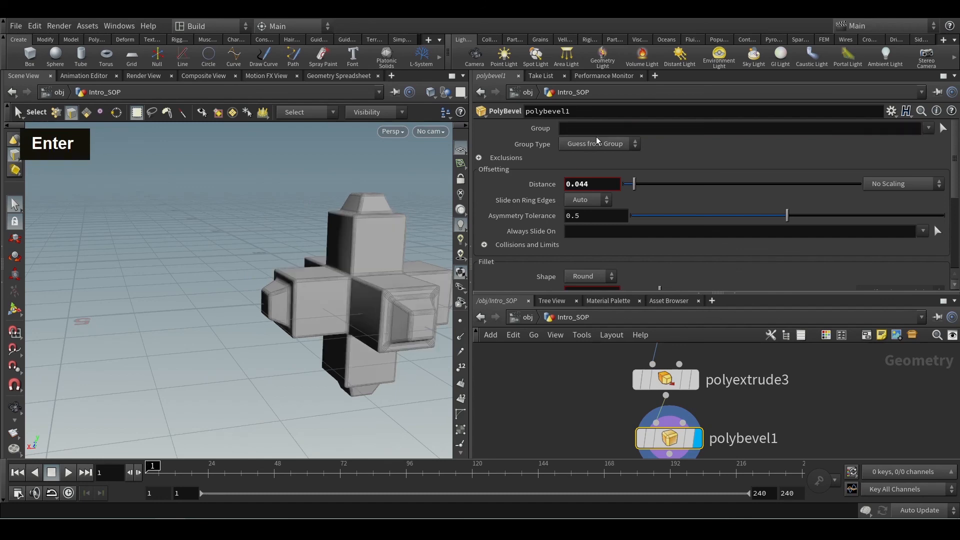
# Examine the bevels along the edges and inner corners of the whole extruded model, close up and from several angles.
pyautogui.keyDown('alt'); pyautogui.scroll(5, 403, 299); pyautogui.keyUp('alt')
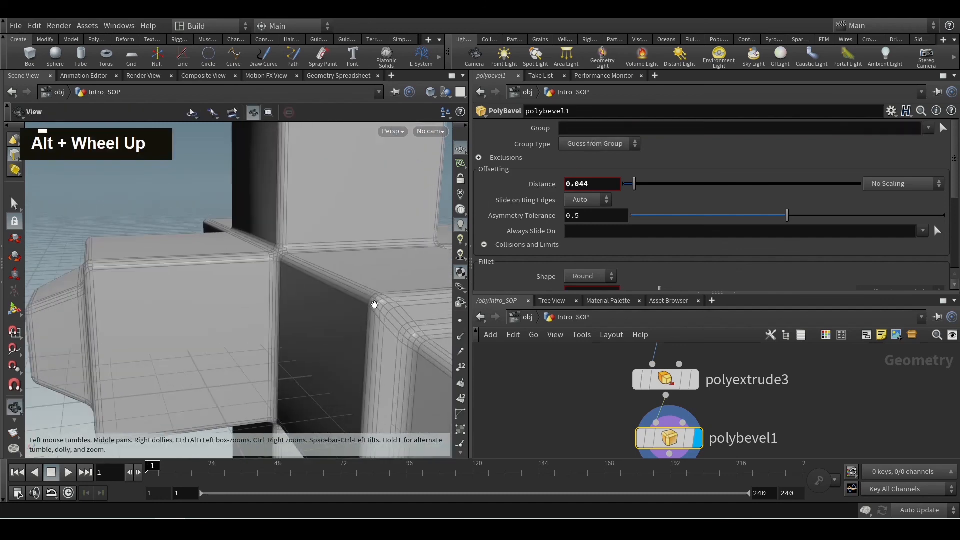
pyautogui.keyDown('alt'); pyautogui.moveTo(237, 338); pyautogui.dragTo(272, 363); pyautogui.keyUp('alt')
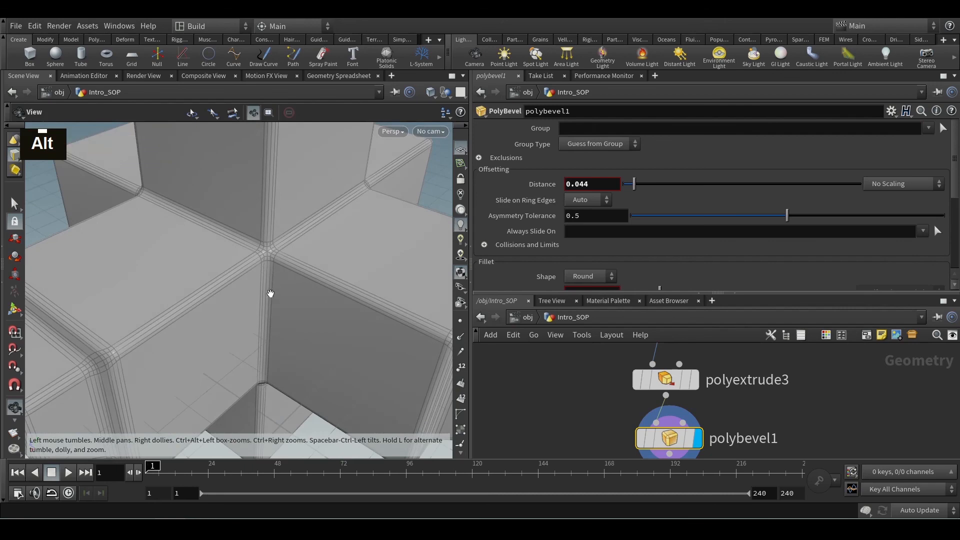
pyautogui.keyDown('alt'); pyautogui.moveTo(337, 223); pyautogui.dragTo(303, 340, button='middle'); pyautogui.keyUp('alt')
pyautogui.press('s')
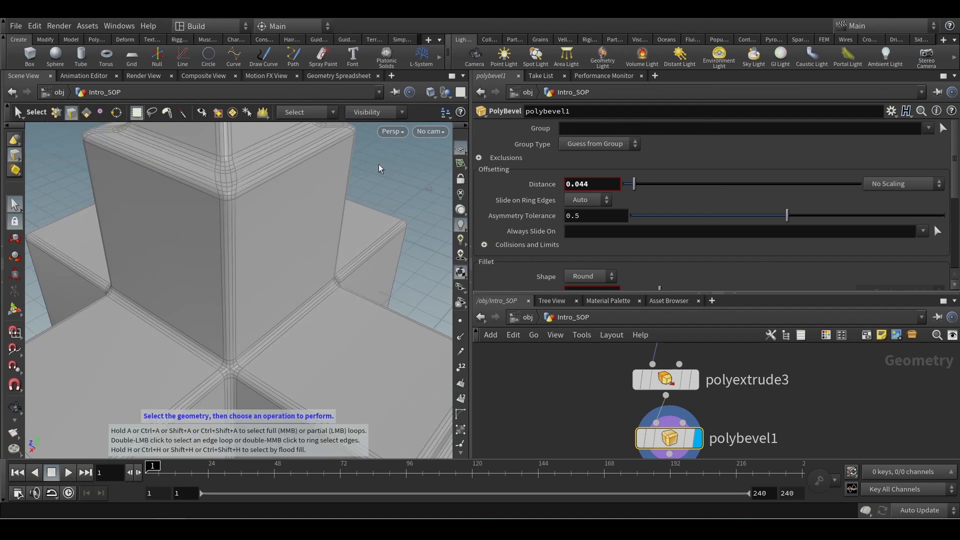
pyautogui.press('Escape')
pyautogui.keyDown('alt'); pyautogui.scroll(-6, 343, 236); pyautogui.keyUp('alt')
pyautogui.keyDown('alt'); pyautogui.scroll(-1, 343, 236); pyautogui.keyUp('alt')
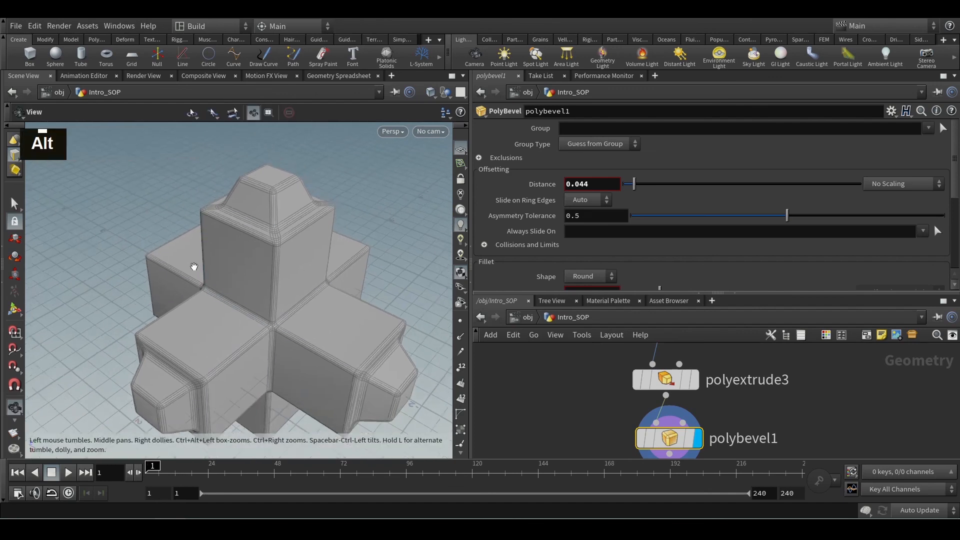
pyautogui.keyDown('alt'); pyautogui.moveTo(195, 268); pyautogui.dragTo(183, 248, button='middle'); pyautogui.keyUp('alt')
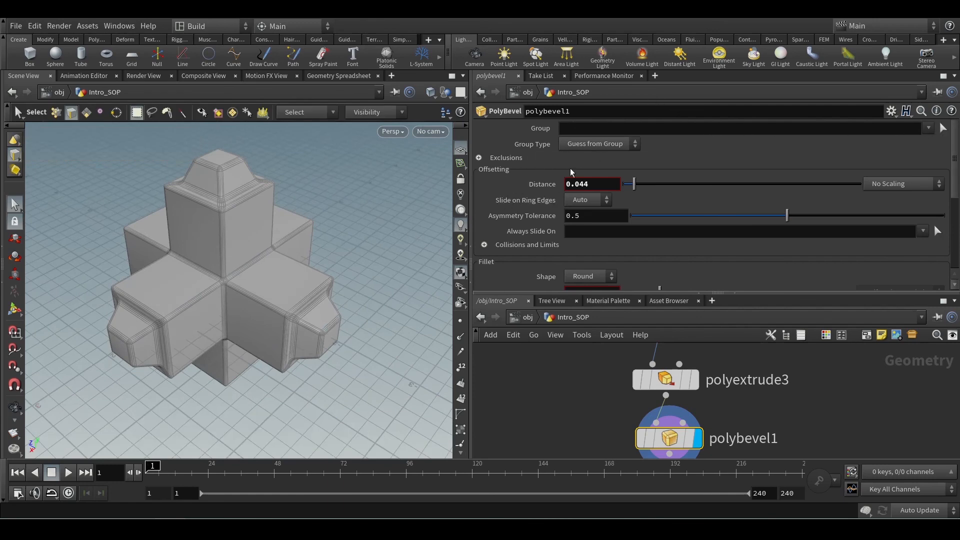
pyautogui.keyDown('alt'); pyautogui.scroll(3, 125, 360); pyautogui.keyUp('alt')
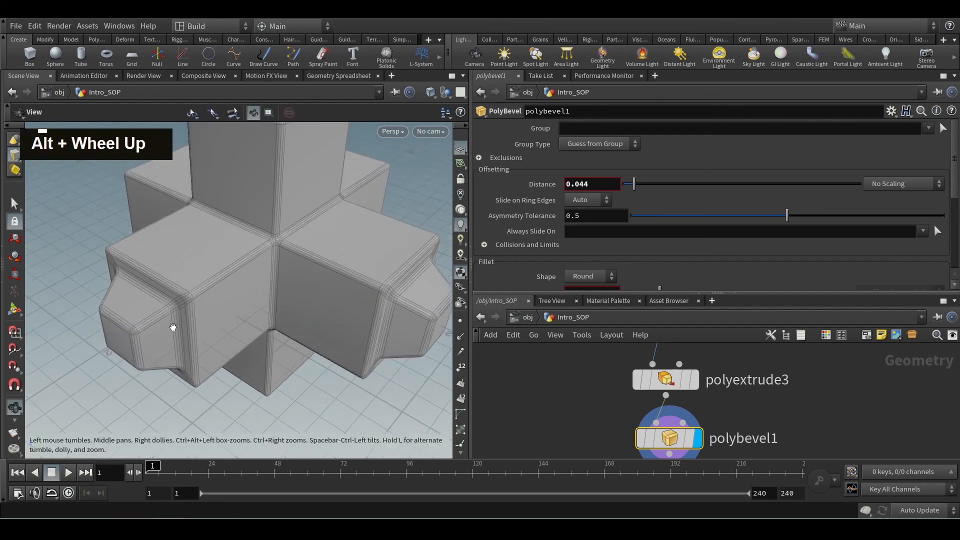
pyautogui.keyDown('alt'); pyautogui.scroll(-3, 173, 328); pyautogui.keyUp('alt')
pyautogui.keyDown('alt'); pyautogui.moveTo(195, 278); pyautogui.dragTo(204, 319, button='middle'); pyautogui.keyUp('alt')
pyautogui.keyDown('alt'); pyautogui.scroll(-3, 205, 319); pyautogui.keyUp('alt')
pyautogui.keyDown('alt'); pyautogui.moveTo(203, 321); pyautogui.dragTo(180, 304); pyautogui.keyUp('alt')
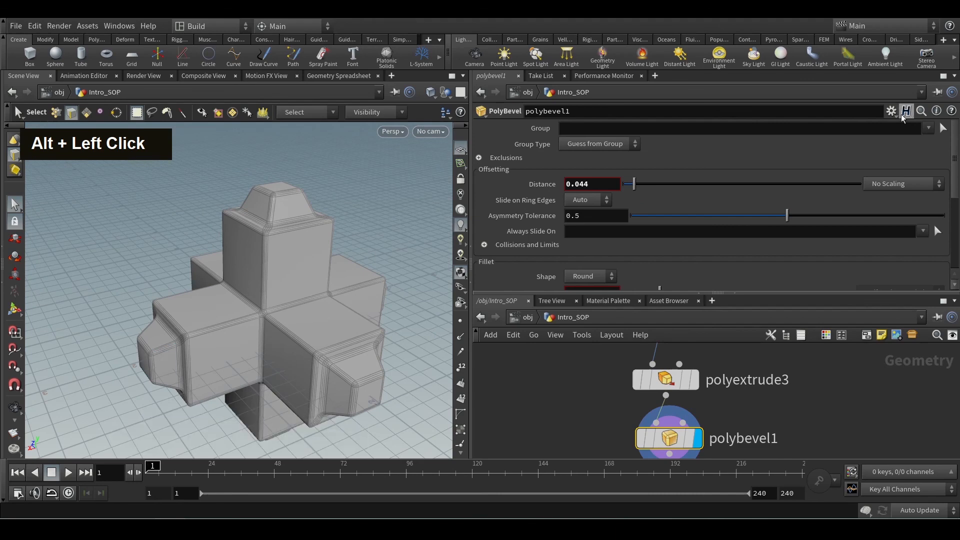
# Check polyextrude3's front group name, limit polybevel1 to the extrudeFront1 group and inspect the bevel on the tapered ends.
pyautogui.click(928, 129)
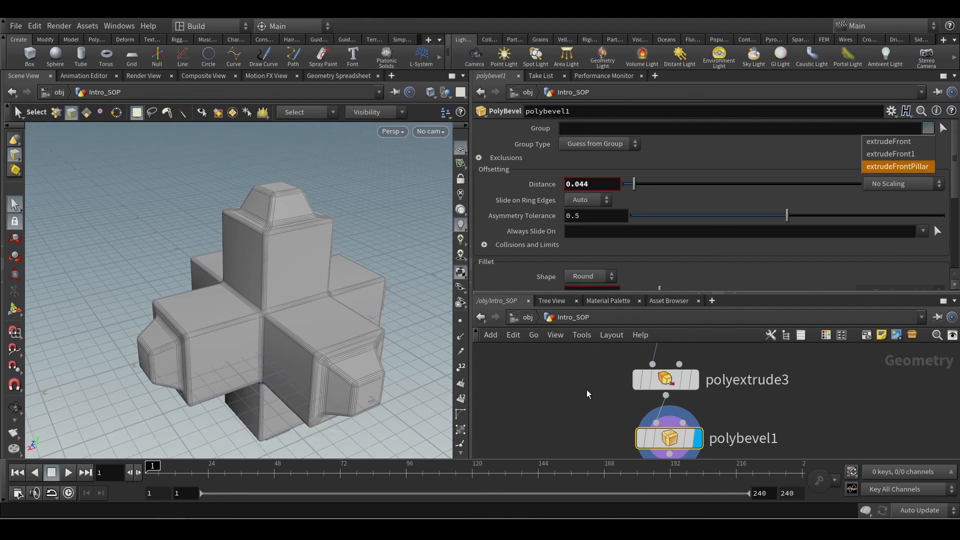
pyautogui.doubleClick(634, 379)
pyautogui.scroll(-1, 697, 224)
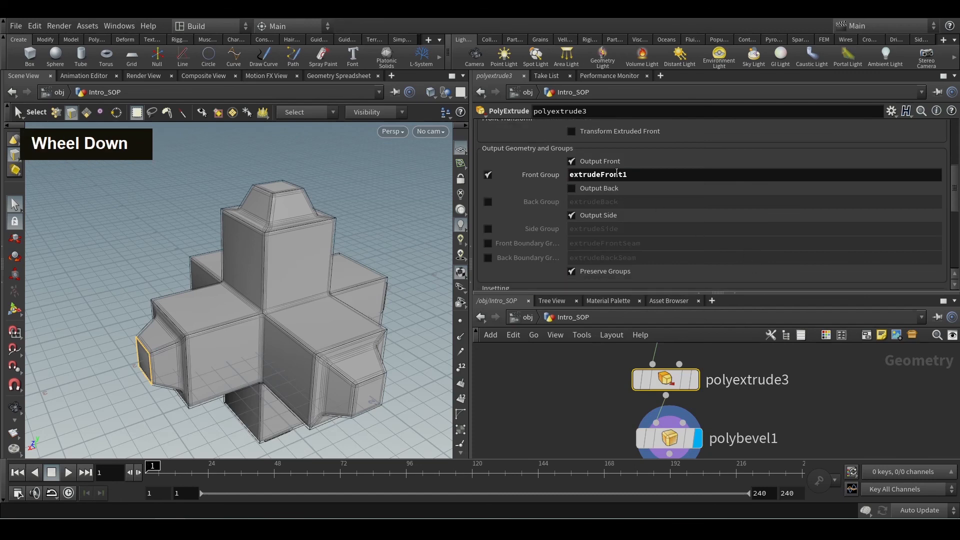
pyautogui.click(655, 438)
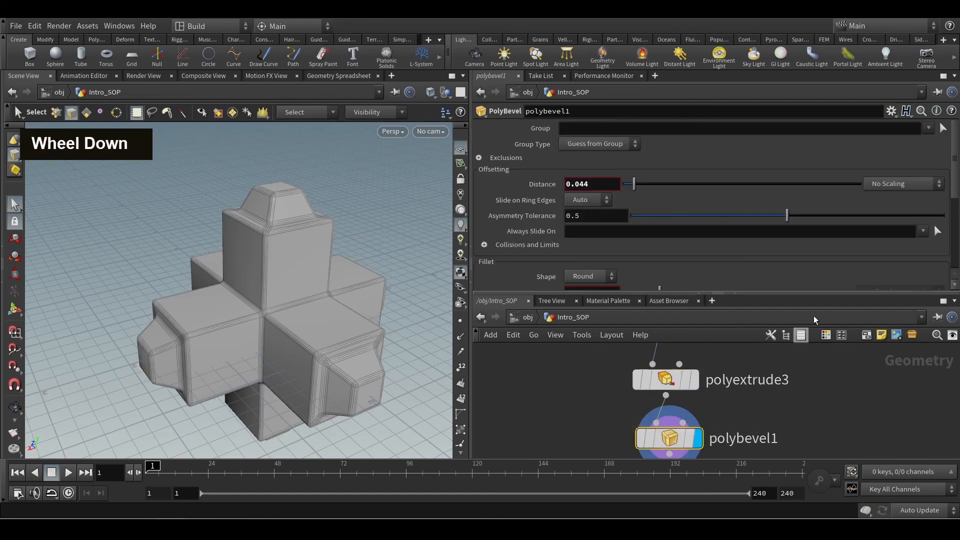
pyautogui.click(928, 128)
pyautogui.click(924, 156)
pyautogui.press('Escape')
pyautogui.keyDown('alt'); pyautogui.scroll(3, 181, 371); pyautogui.keyUp('alt')
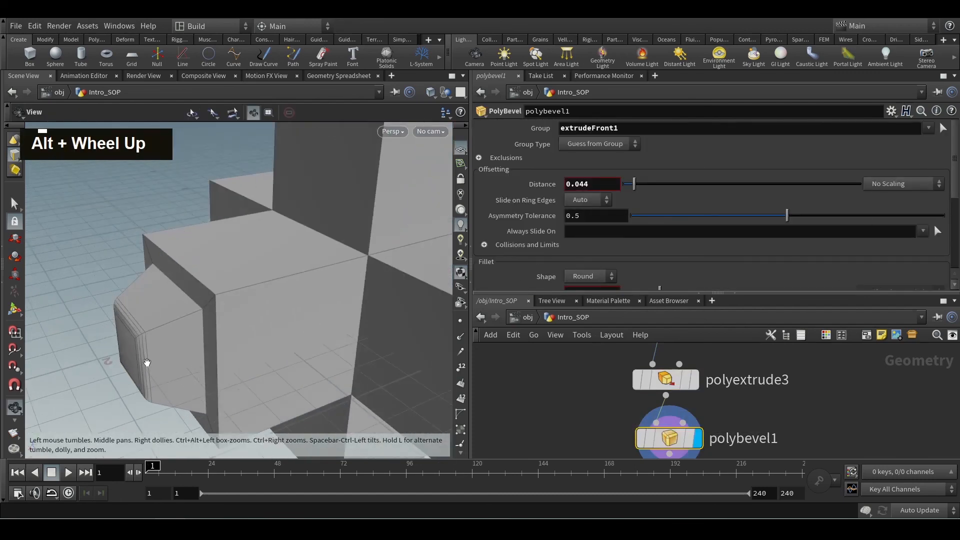
pyautogui.keyDown('alt'); pyautogui.scroll(-5, 128, 334); pyautogui.keyUp('alt')
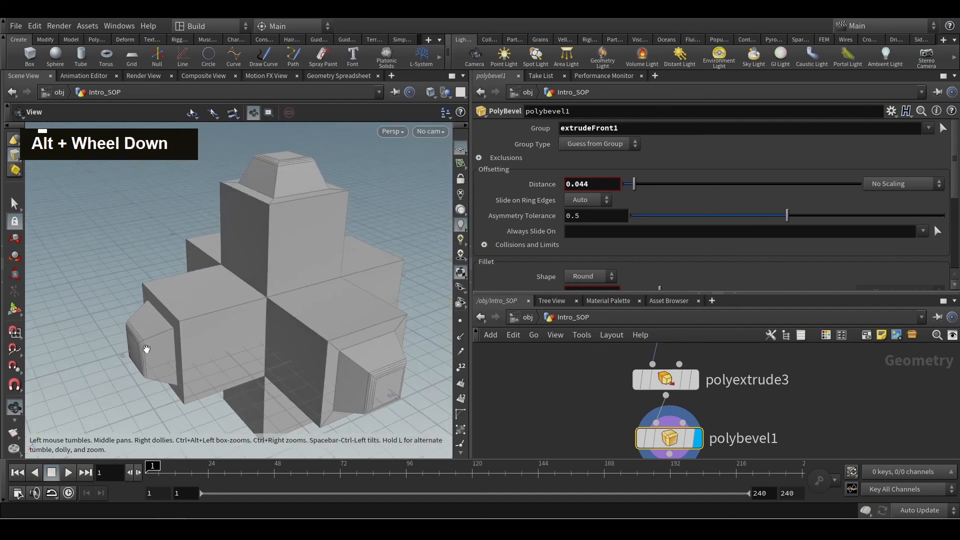
pyautogui.keyDown('alt'); pyautogui.scroll(-4, 146, 349); pyautogui.keyUp('alt')
pyautogui.keyDown('alt'); pyautogui.scroll(6, 199, 350); pyautogui.keyUp('alt')
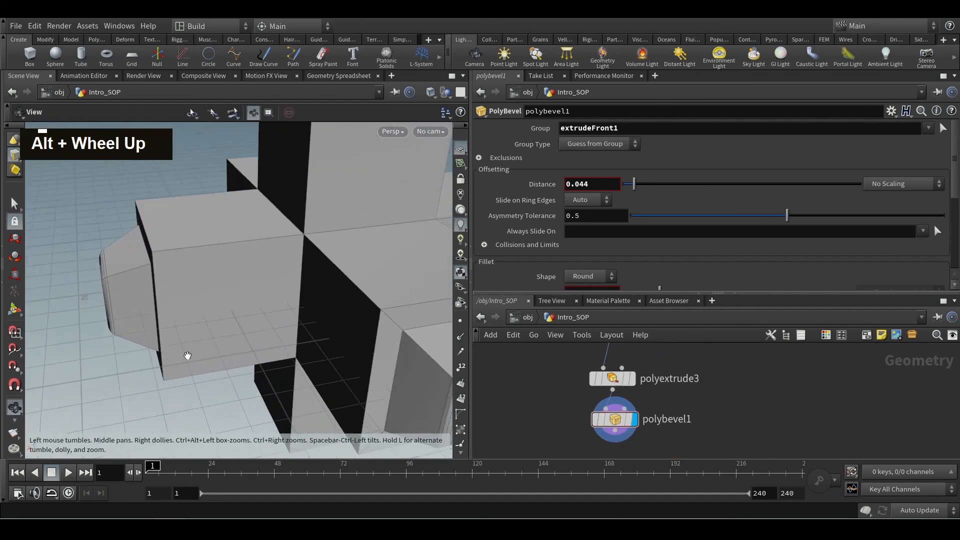
pyautogui.press('alt')
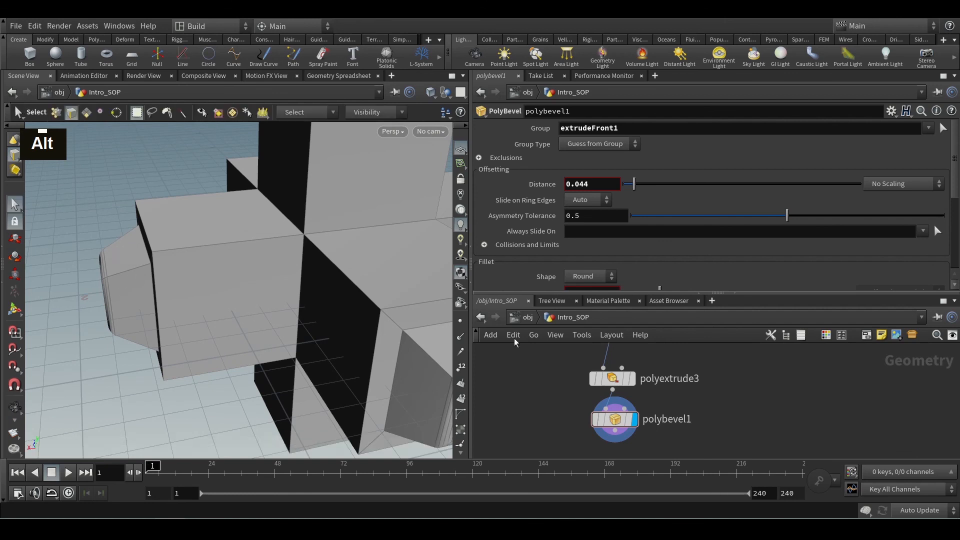
# Enable the extrudeSide side group on polyextrude3 and add it to polybevel1's group alongside extrudeFront1.
pyautogui.click(612, 379)
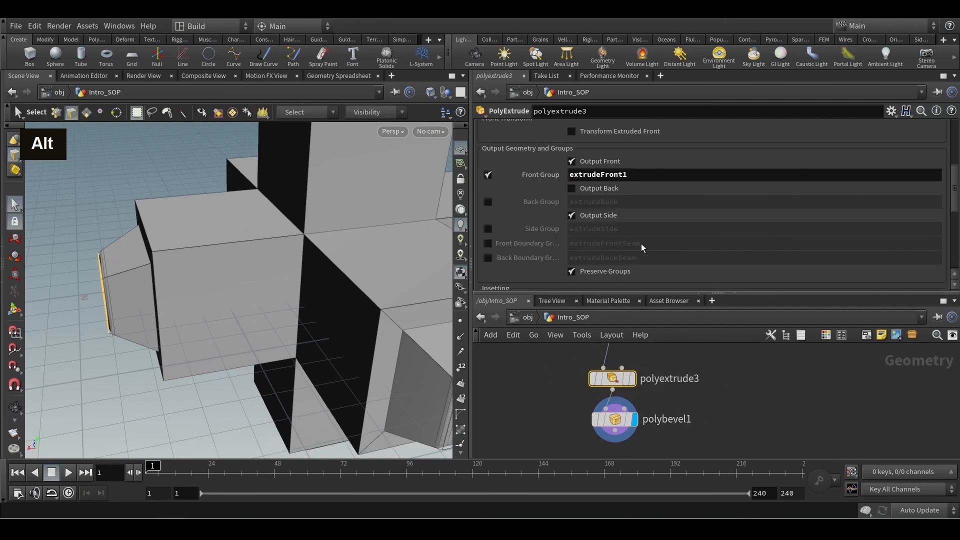
pyautogui.click(488, 229)
pyautogui.click(615, 419)
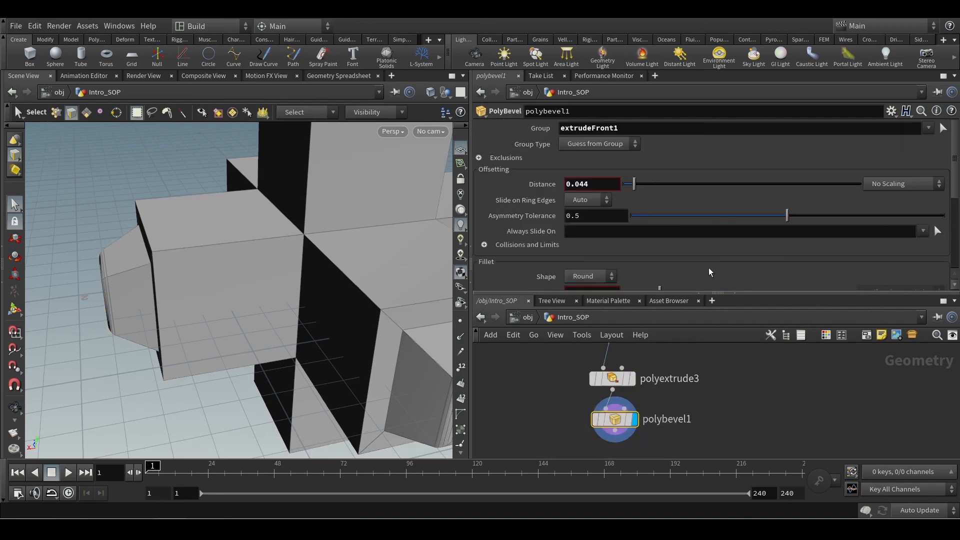
pyautogui.click(929, 129)
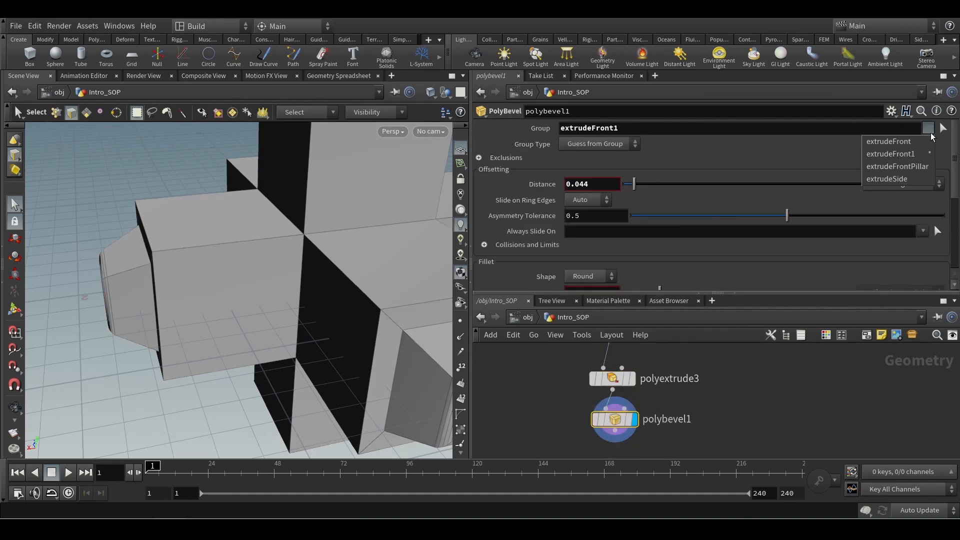
pyautogui.click(911, 183)
# Examine the bevels on the front and side faces of the tapered ends from several angles.
pyautogui.keyDown('alt'); pyautogui.scroll(2, 192, 310); pyautogui.keyUp('alt')
pyautogui.keyDown('alt'); pyautogui.moveTo(193, 310); pyautogui.dragTo(146, 313); pyautogui.keyUp('alt')
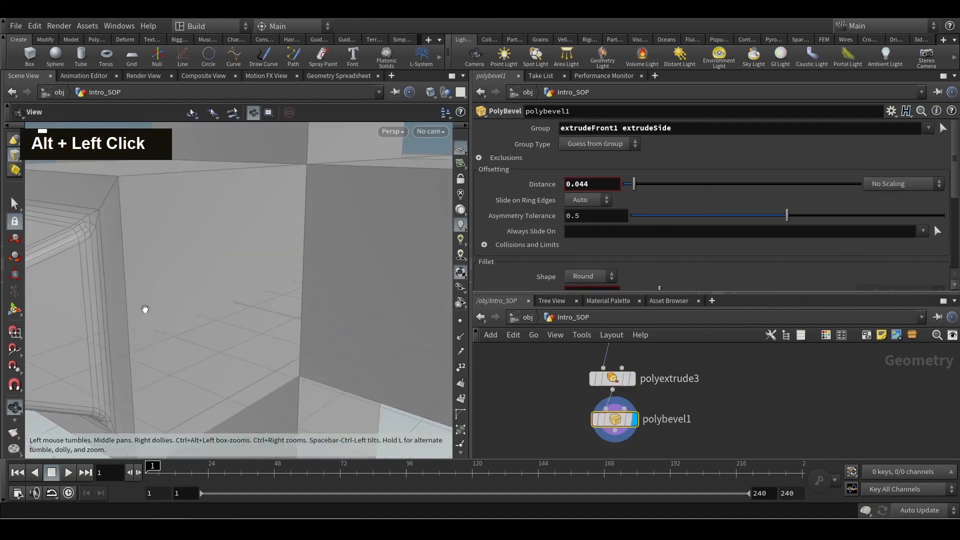
pyautogui.keyDown('alt'); pyautogui.scroll(-2, 136, 325); pyautogui.keyUp('alt')
pyautogui.keyDown('alt'); pyautogui.moveTo(136, 325); pyautogui.dragTo(165, 354, button='middle'); pyautogui.keyUp('alt')
pyautogui.keyDown('alt'); pyautogui.moveTo(165, 354); pyautogui.dragTo(302, 334); pyautogui.keyUp('alt')
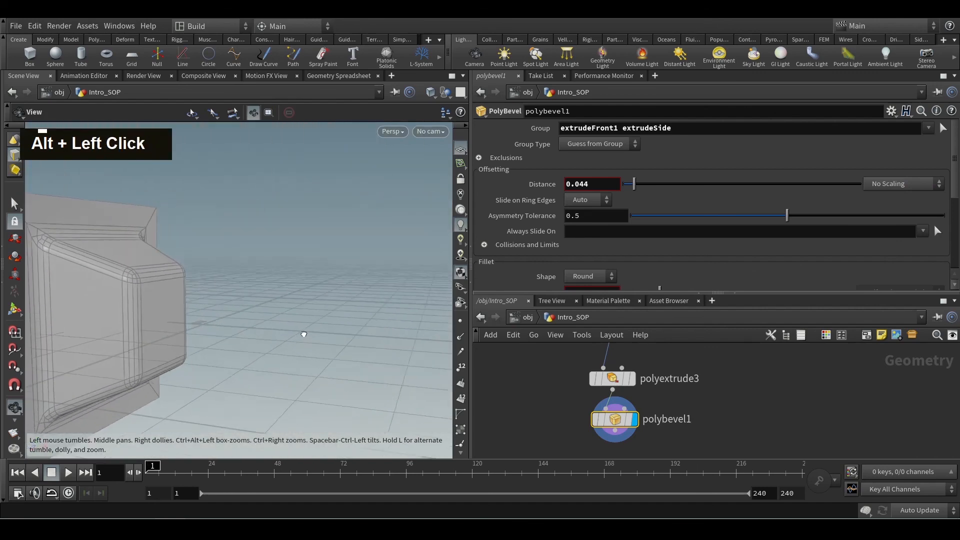
pyautogui.keyDown('alt'); pyautogui.scroll(-2, 237, 339); pyautogui.keyUp('alt')
pyautogui.keyDown('alt'); pyautogui.scroll(-1, 237, 339); pyautogui.keyUp('alt')
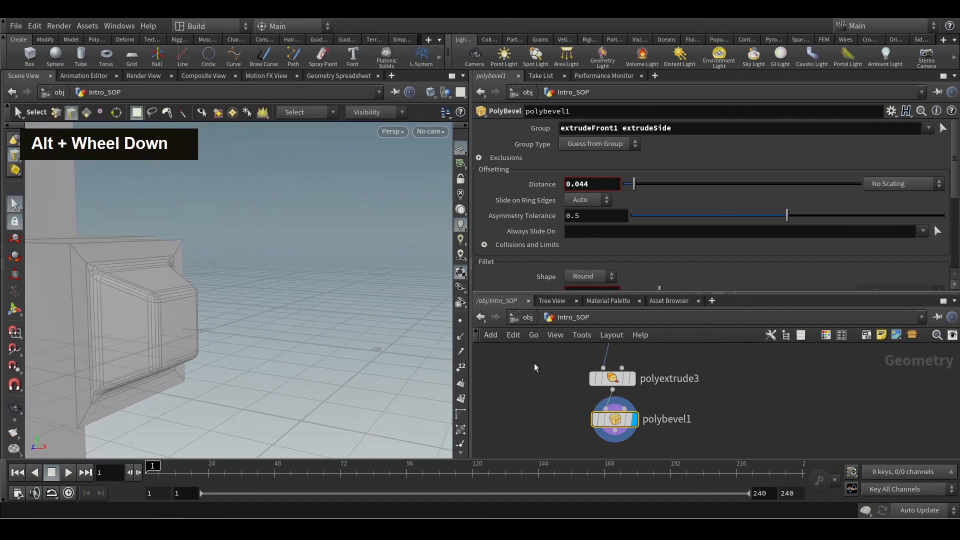
pyautogui.keyDown('alt'); pyautogui.scroll(-3, 242, 314); pyautogui.keyUp('alt')
pyautogui.keyDown('alt'); pyautogui.moveTo(258, 278); pyautogui.dragTo(199, 327); pyautogui.keyUp('alt')
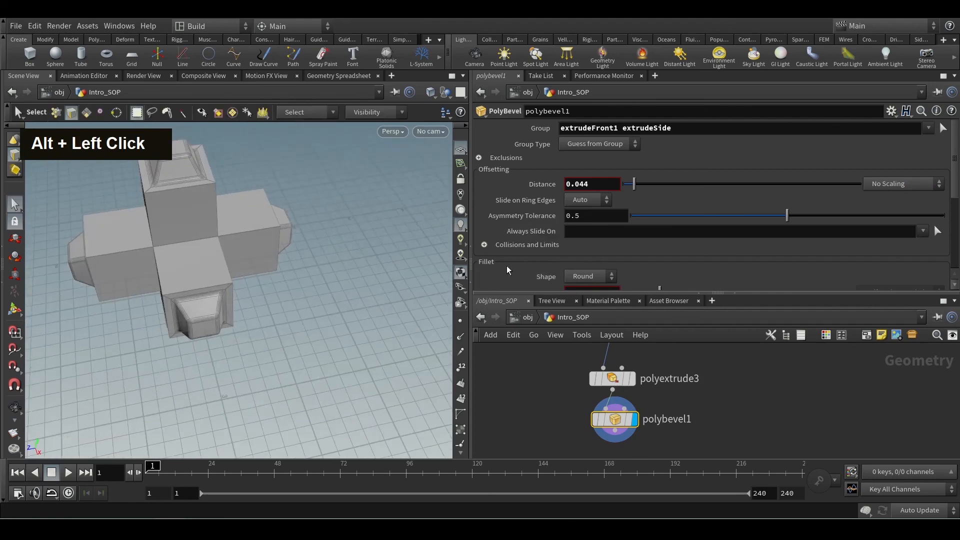
pyautogui.scroll(-2, 553, 403)
pyautogui.moveTo(553, 403); pyautogui.dragTo(554, 410, button='middle')
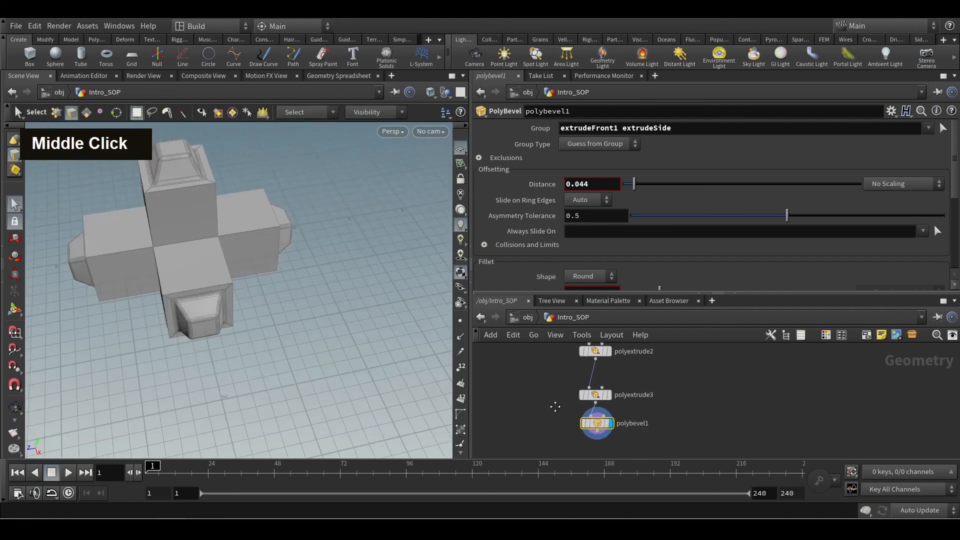